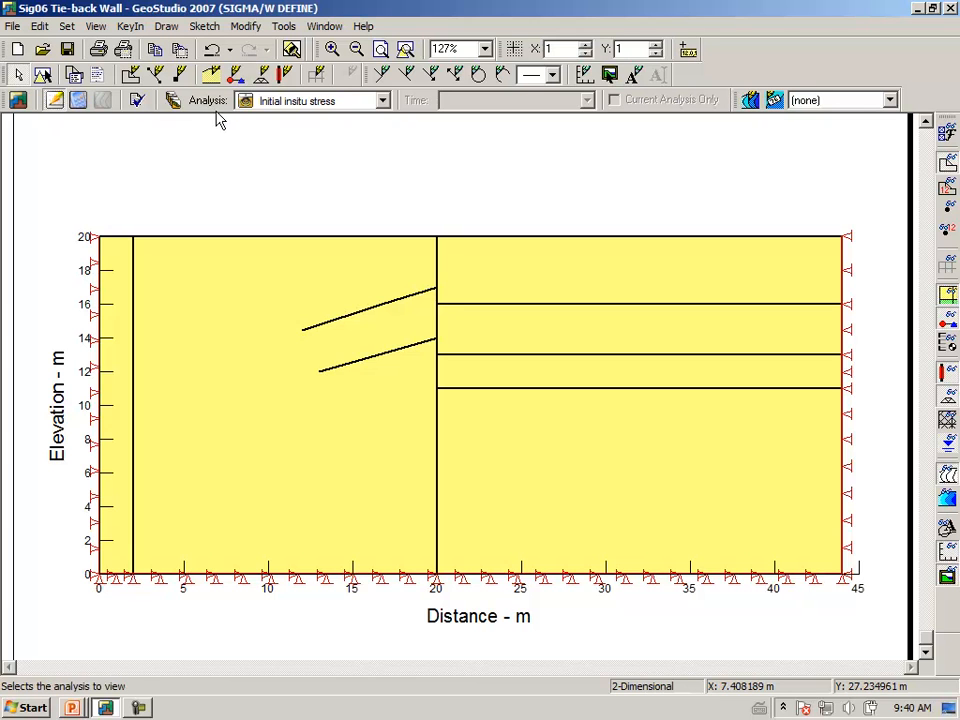
Review the Homogeneous sand material properties in the material definitions
click(133, 28)
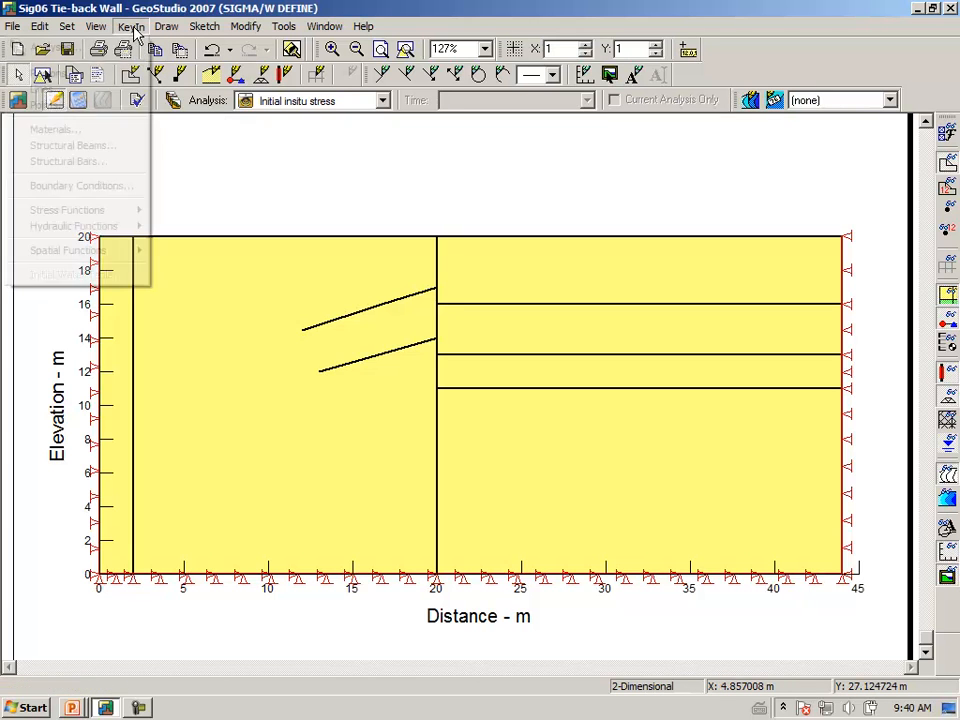
click(116, 132)
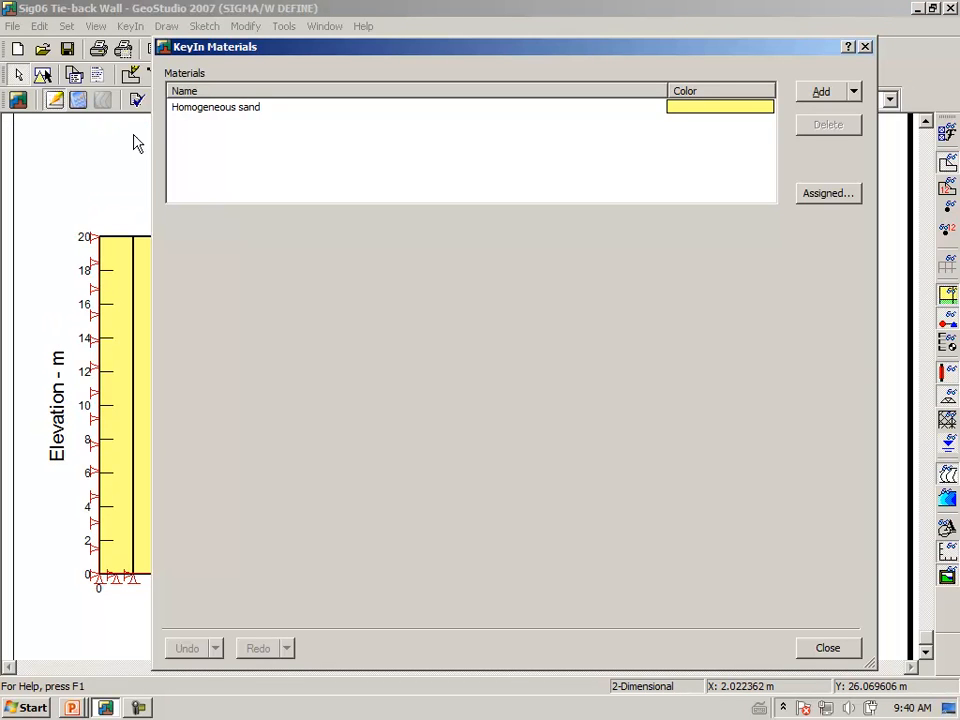
click(215, 118)
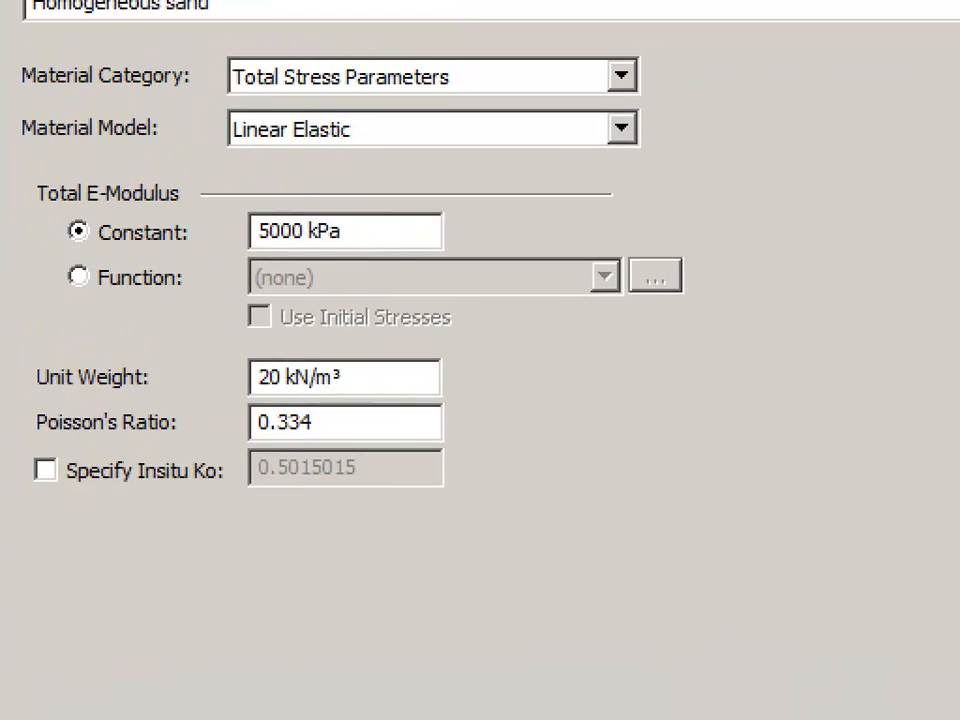
mouse_move(200, 478)
mouse_down()
mouse_move(346, 465)
mouse_move(326, 400)
mouse_move(218, 426)
mouse_up()
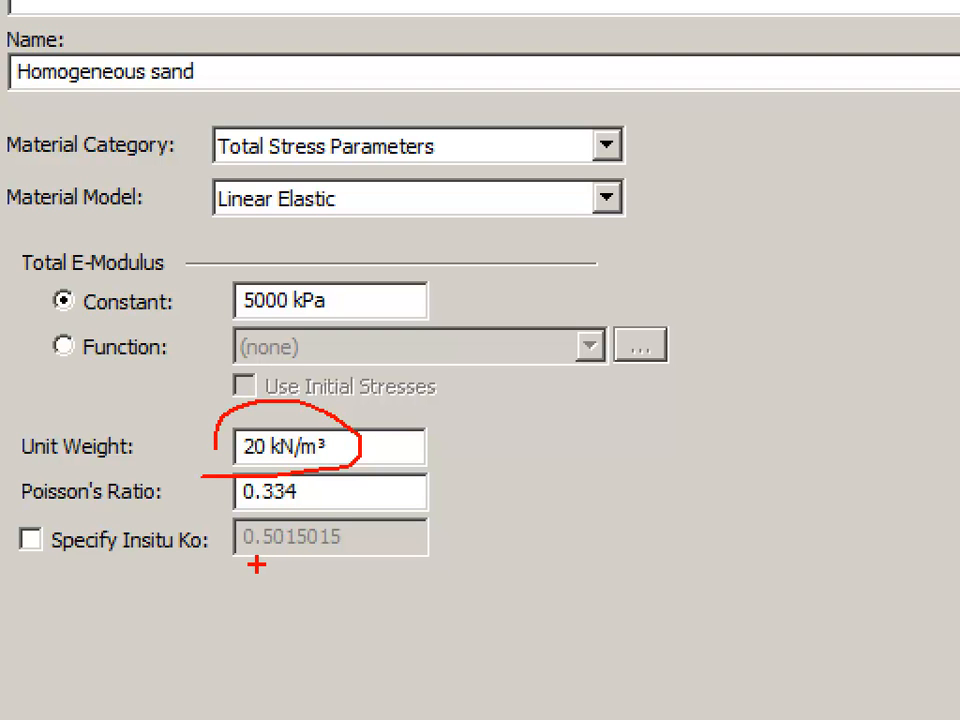
key(Escape)
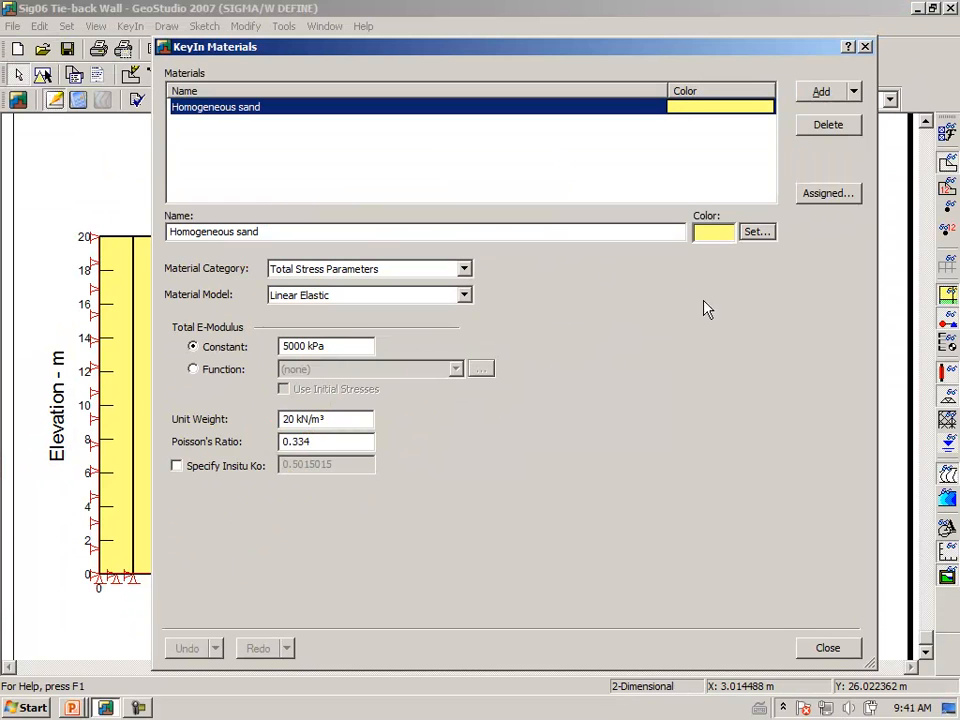
click(824, 652)
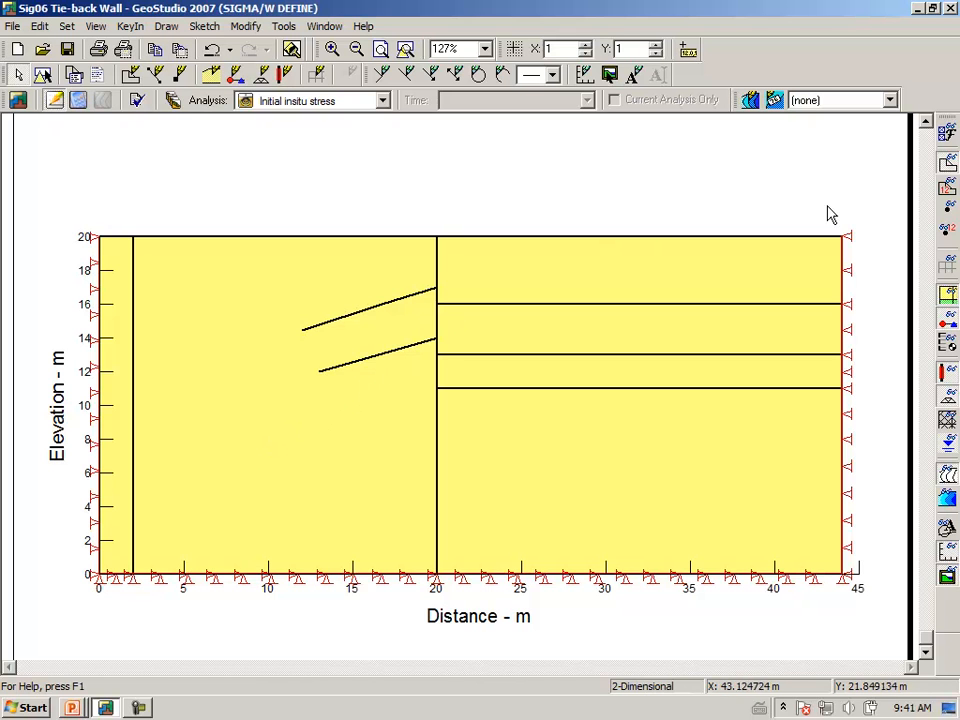
Display the finite-element mesh and zoom in around the two anchors
click(946, 266)
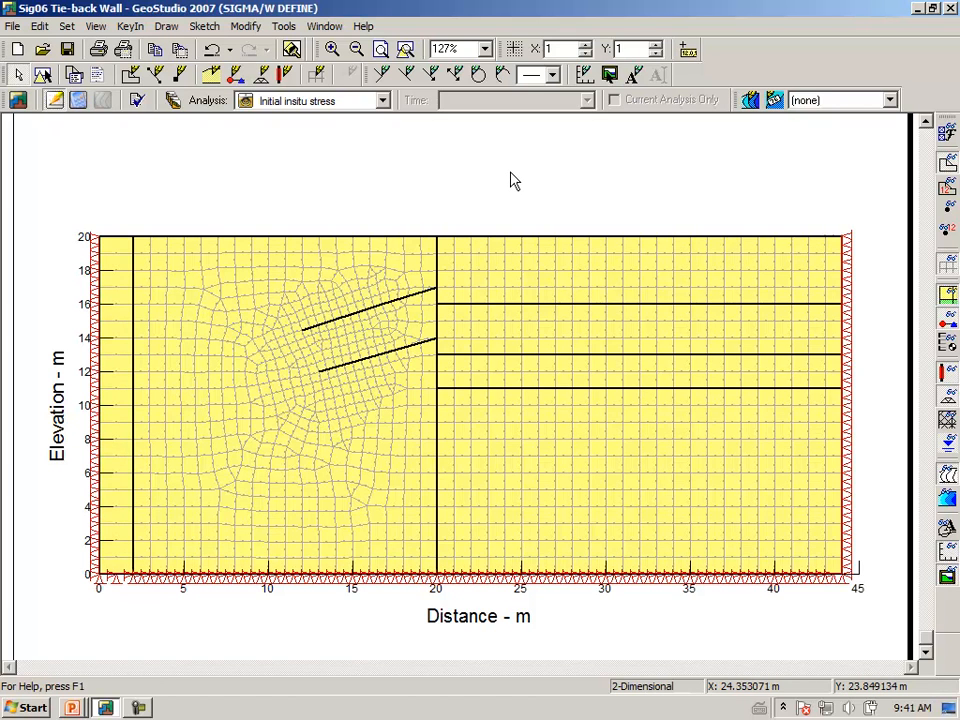
click(332, 49)
drag(167, 213, 430, 421)
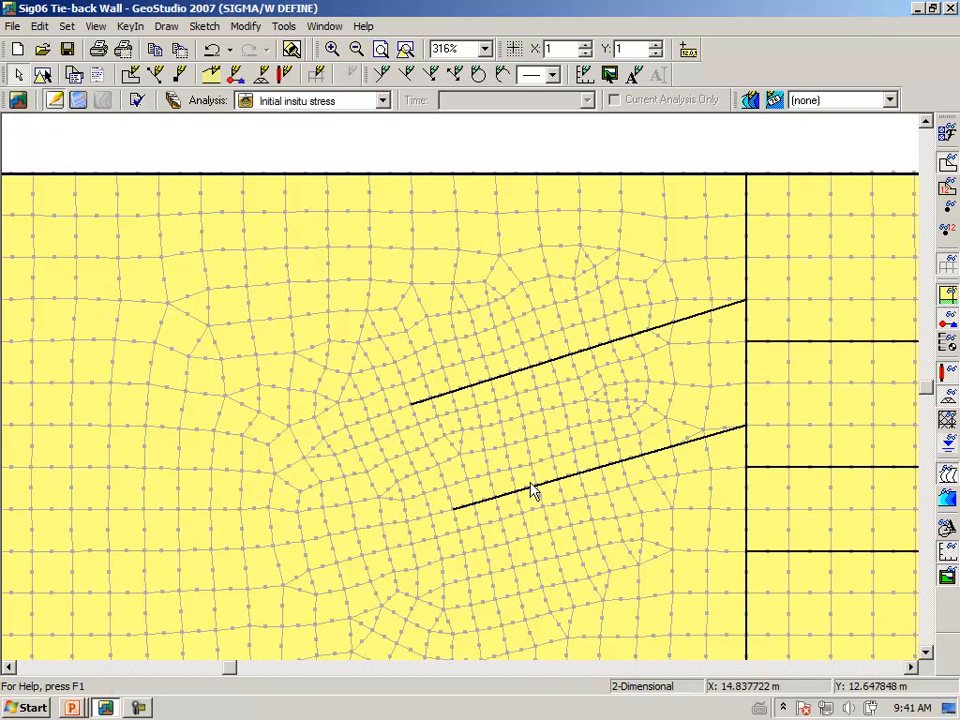
Check the 0.5-ratio mesh edge lengths on both anchors' grouted sections
click(172, 27)
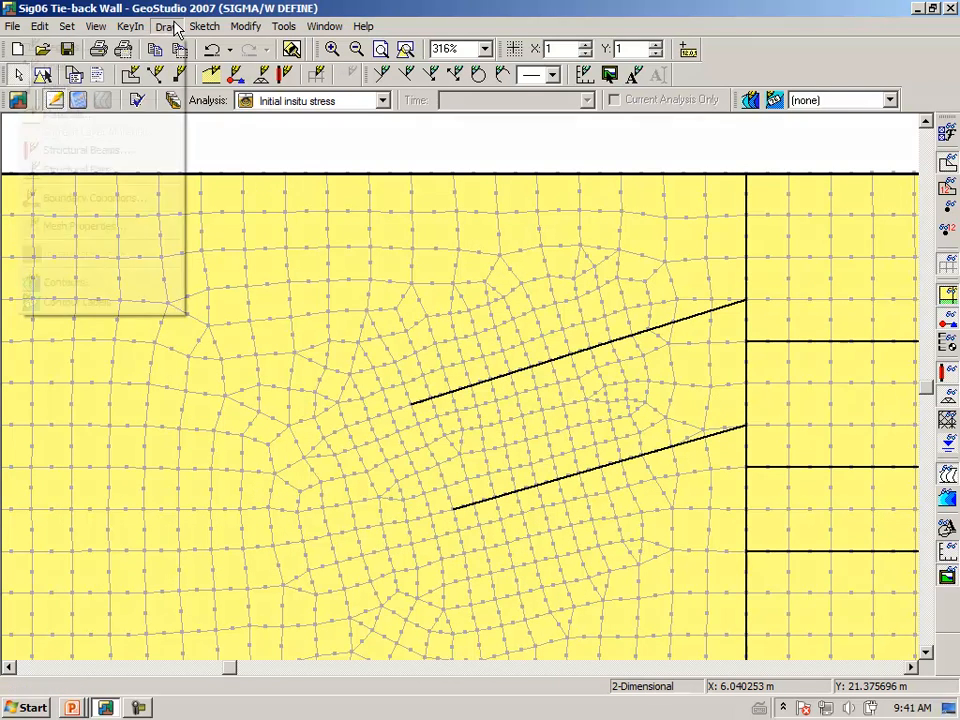
click(146, 228)
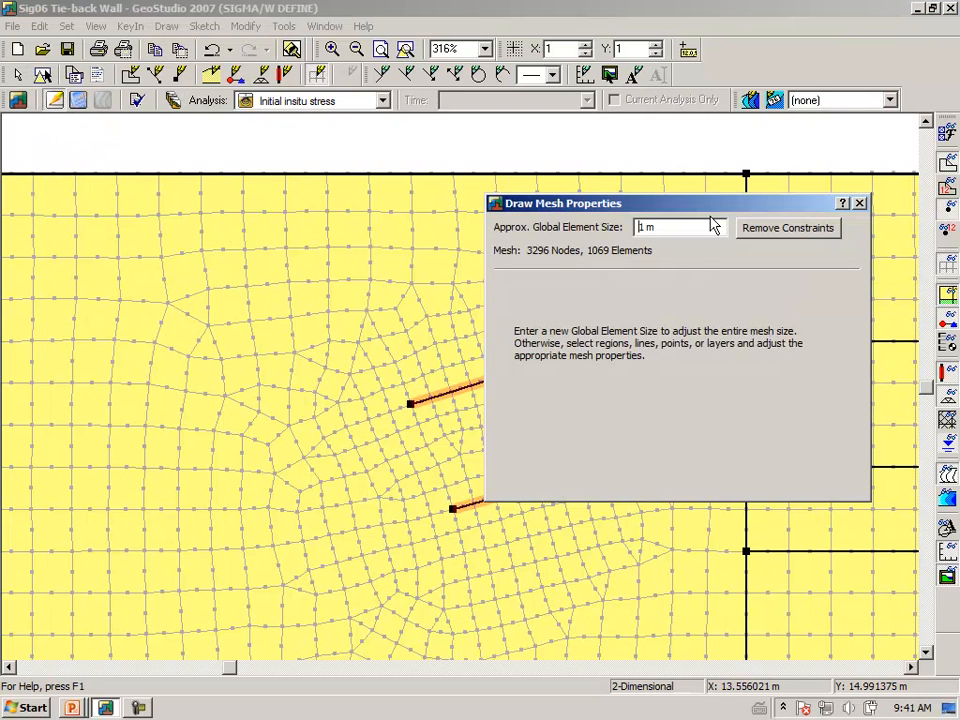
drag(705, 215, 249, 57)
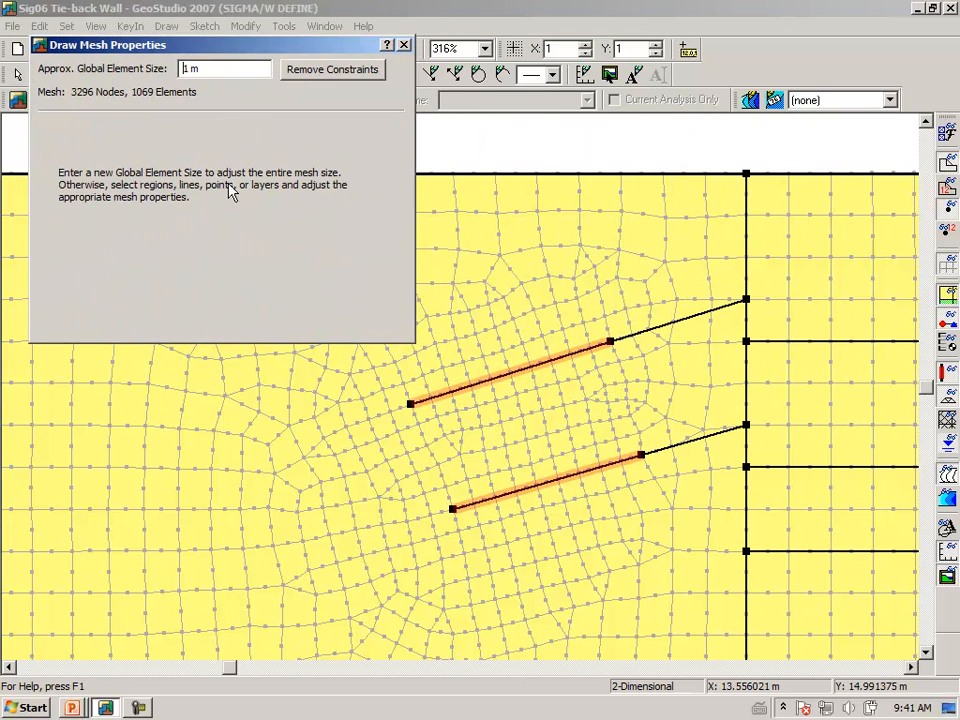
click(481, 386)
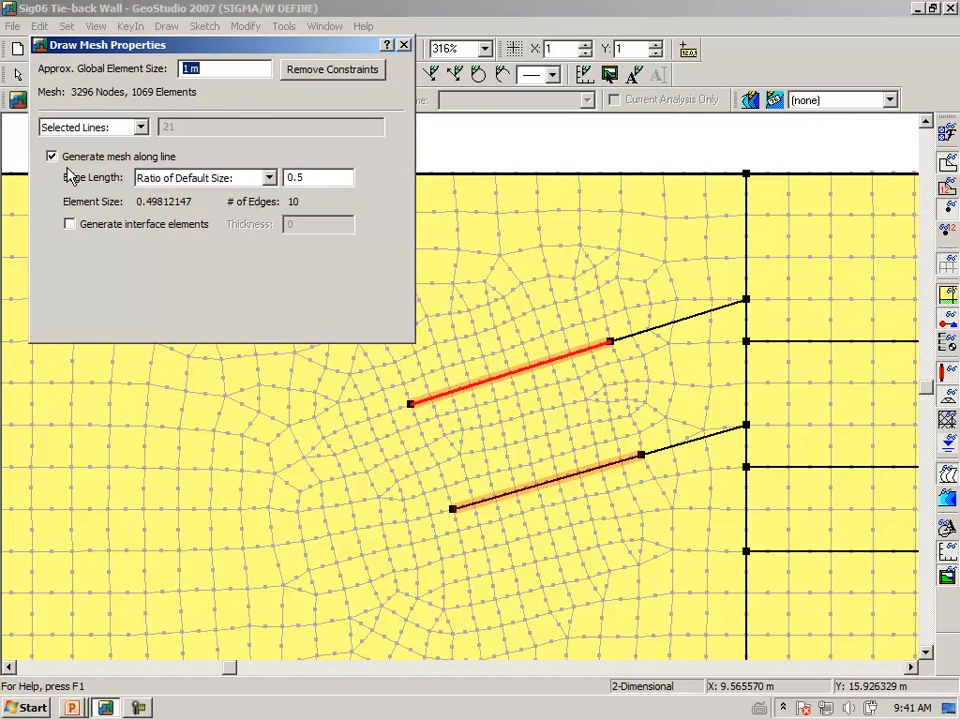
drag(182, 46, 181, 114)
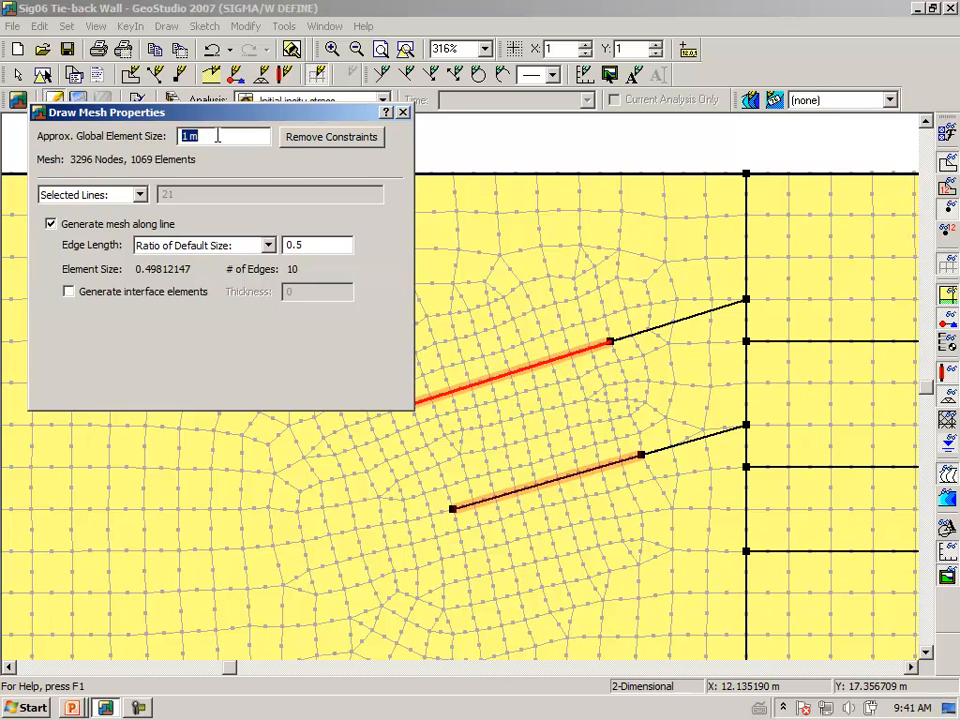
click(545, 489)
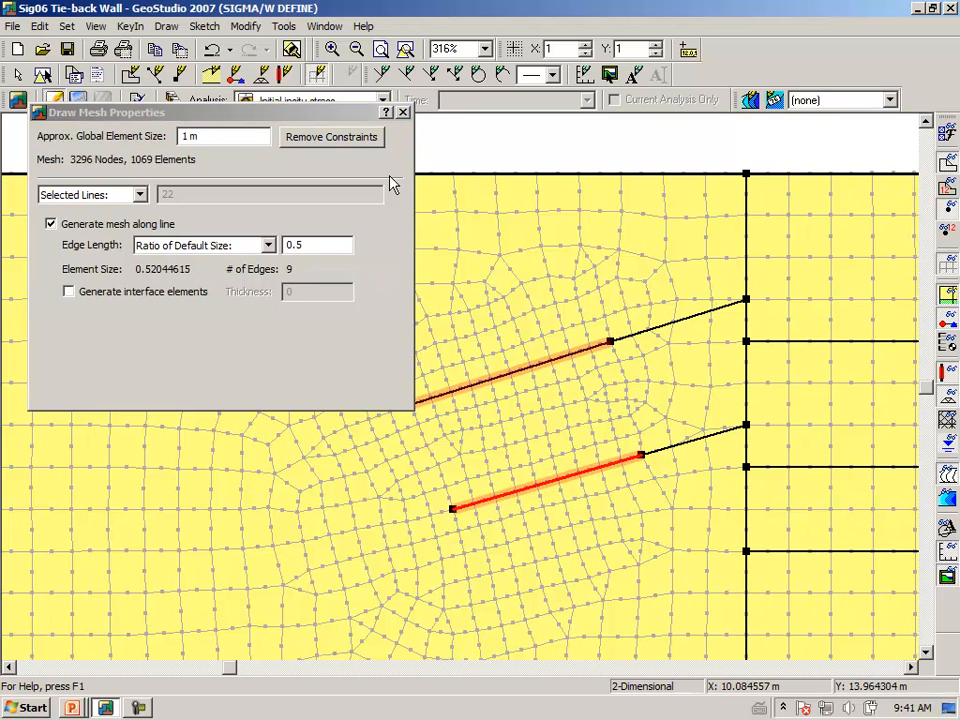
click(403, 113)
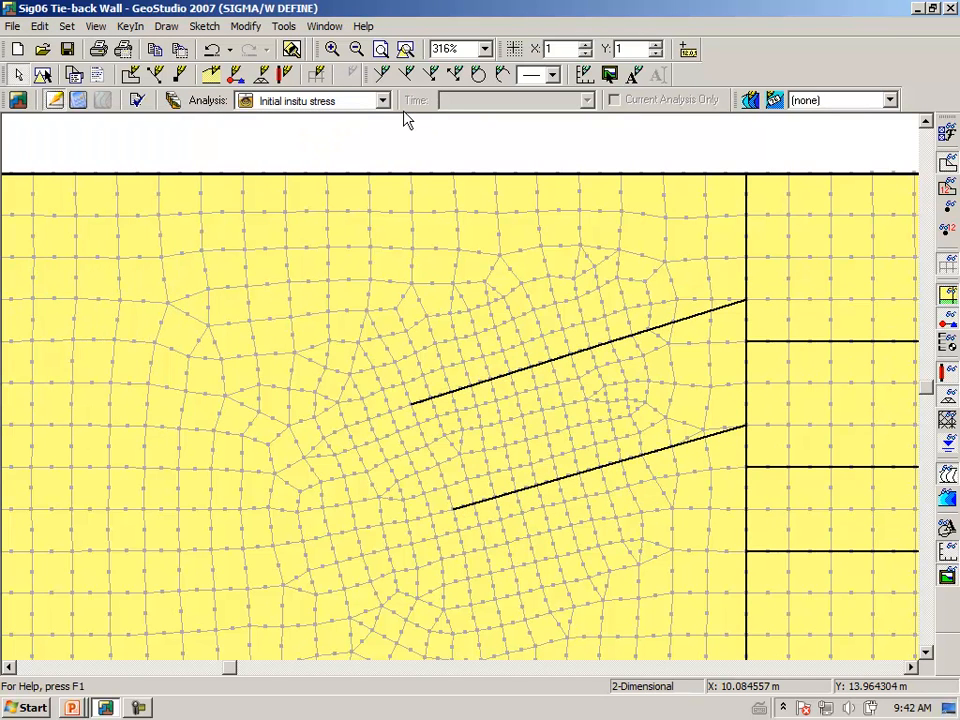
Confirm the upper anchor's free-length line 23 has no mesh along it
click(166, 27)
click(170, 228)
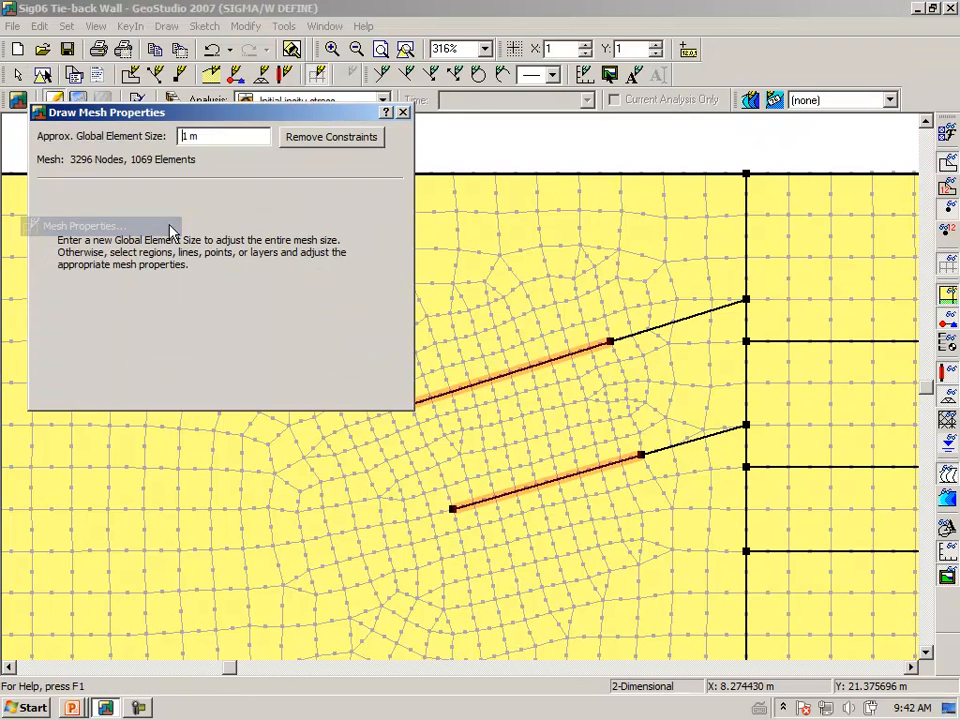
click(660, 335)
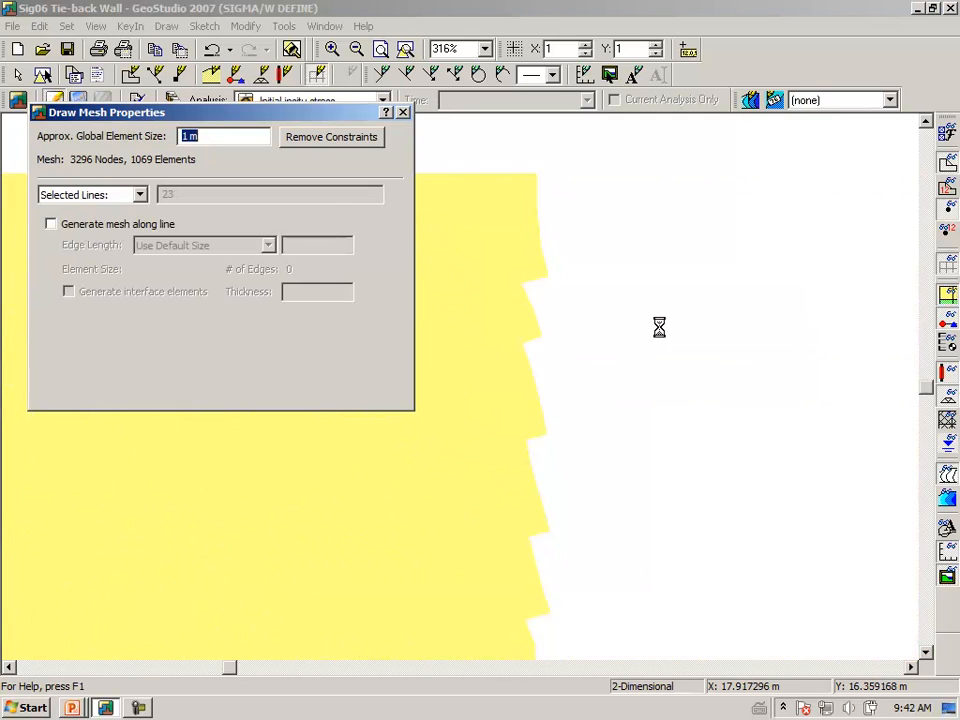
drag(208, 119, 229, 160)
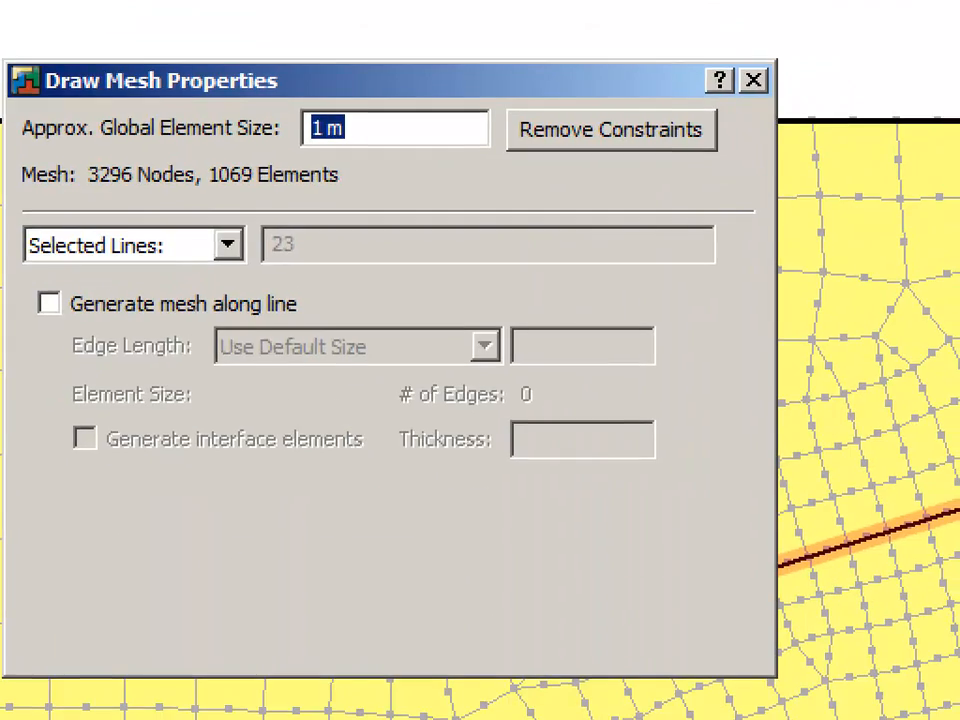
mouse_move(29, 332)
mouse_down()
mouse_move(298, 318)
mouse_move(239, 290)
mouse_move(80, 286)
mouse_move(24, 298)
mouse_up()
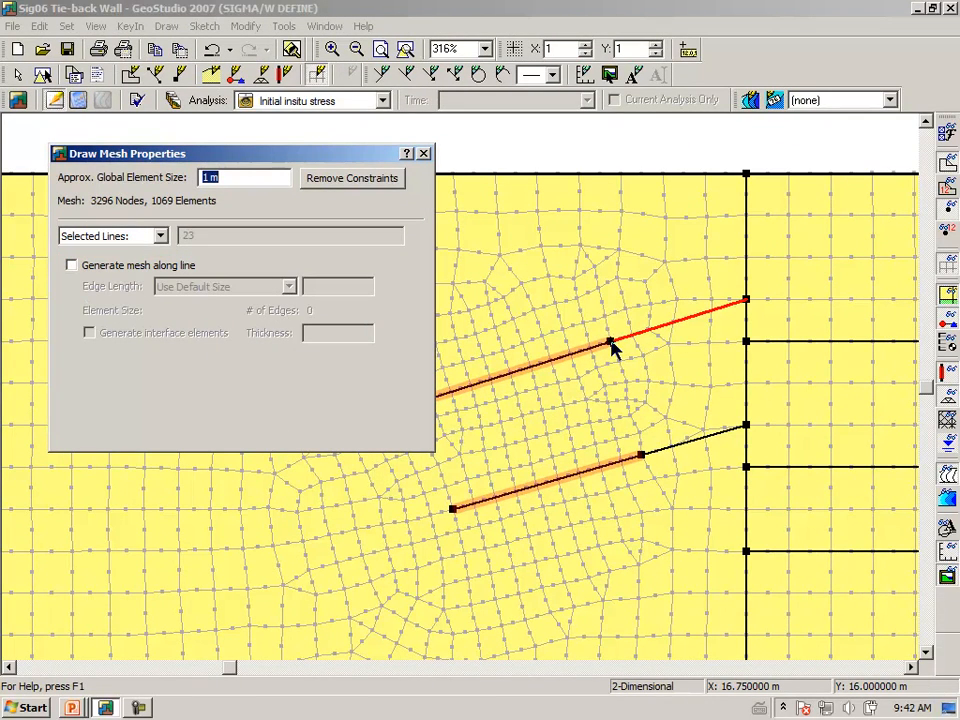
click(386, 179)
Zoom out to the whole model with the finite-element mesh hidden
click(424, 153)
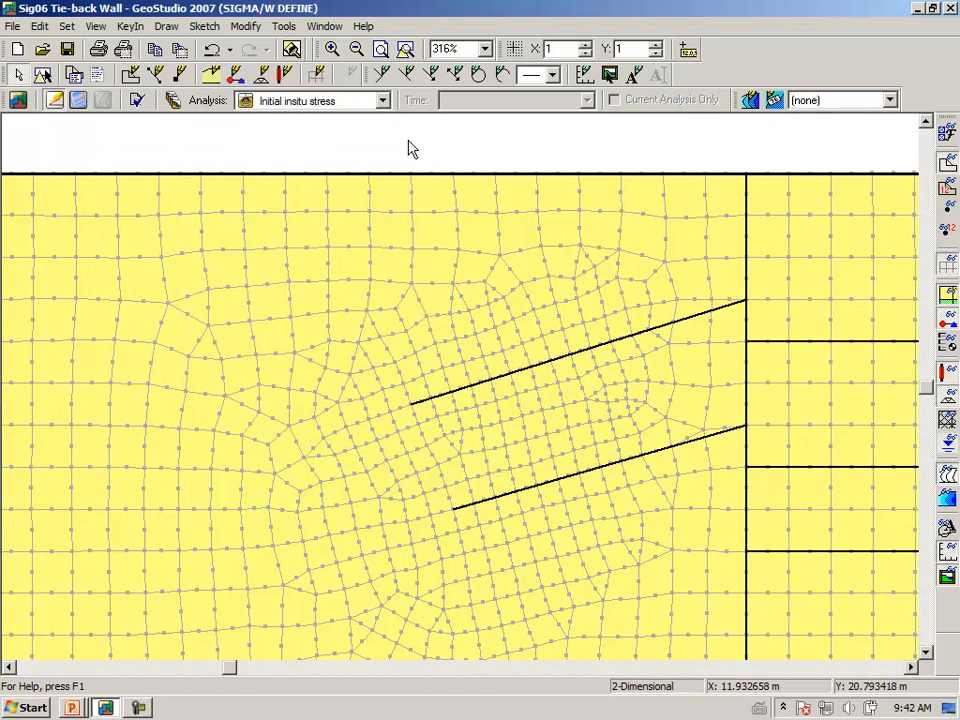
click(405, 50)
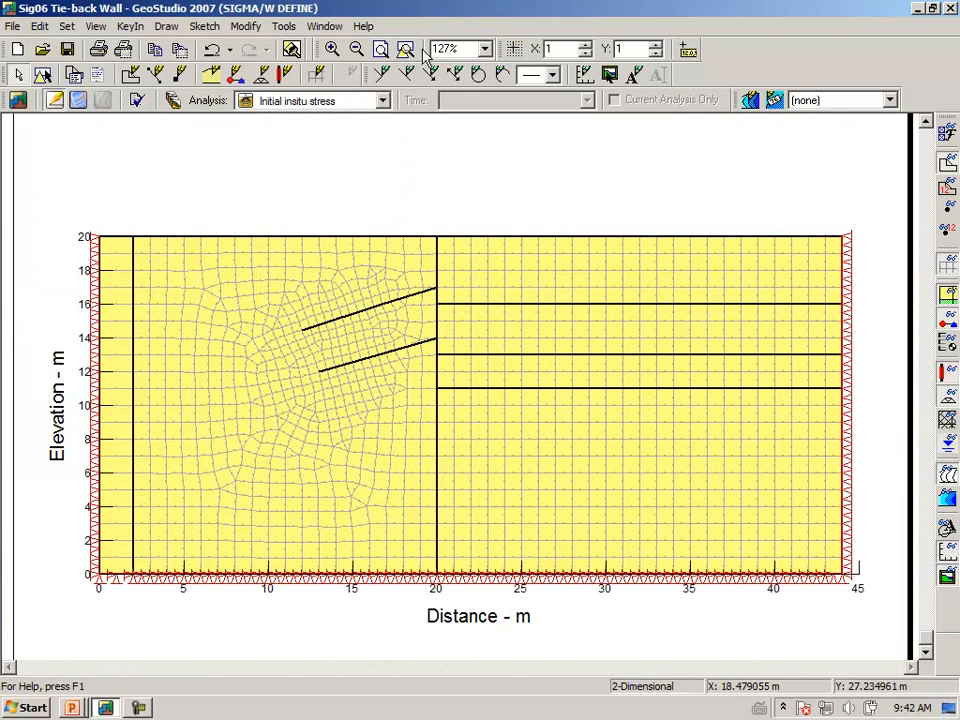
click(947, 264)
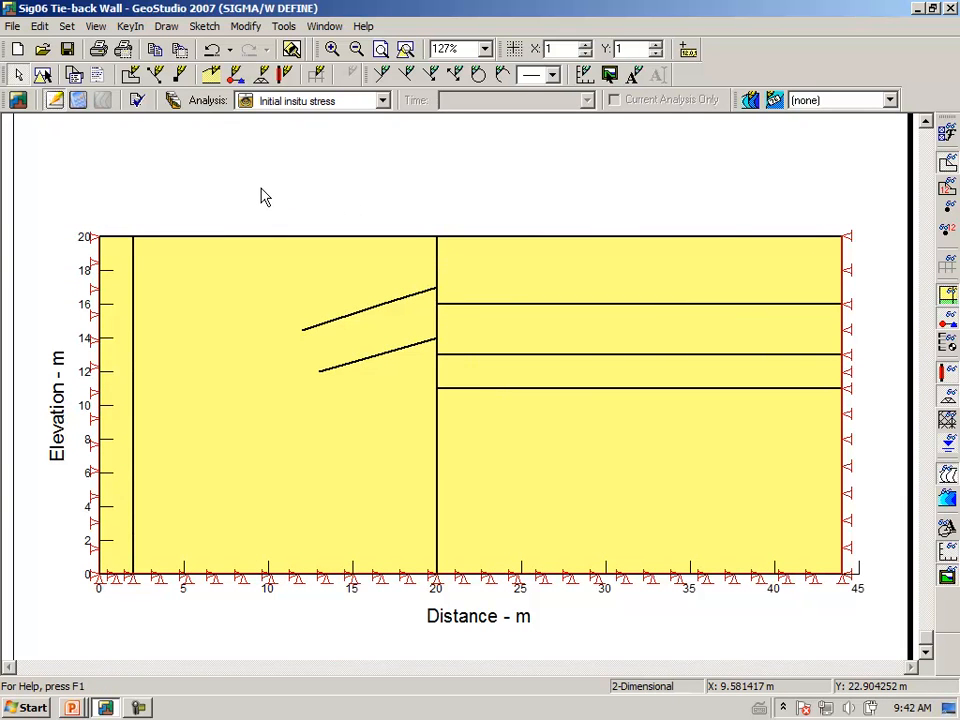
click(174, 100)
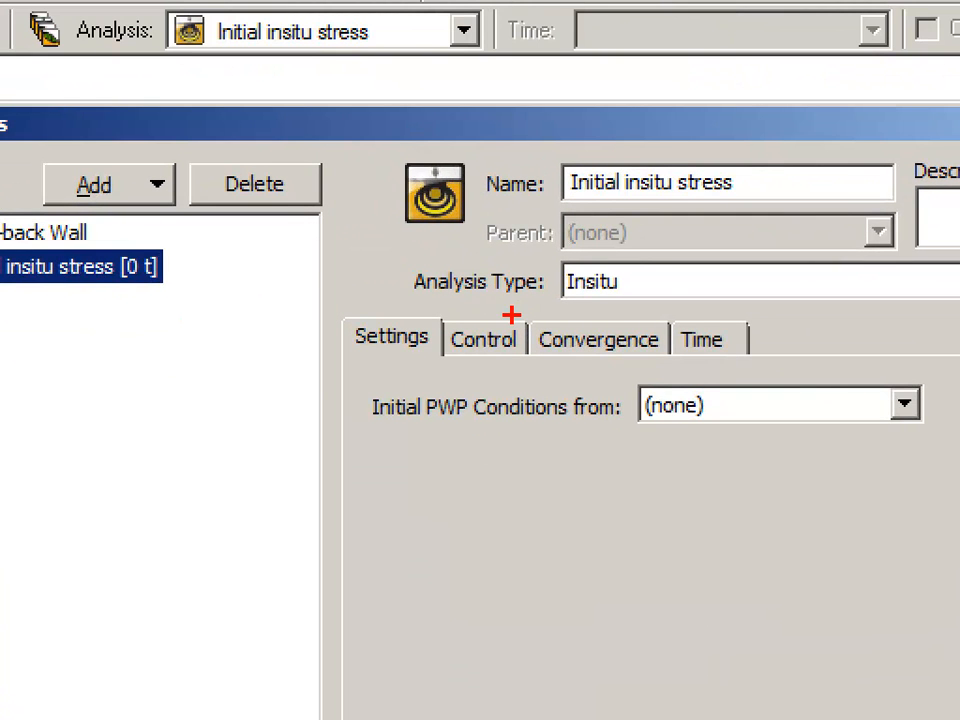
drag(411, 241, 457, 240)
mouse_move(614, 308)
mouse_down()
mouse_move(632, 266)
mouse_move(420, 262)
mouse_move(550, 315)
mouse_up()
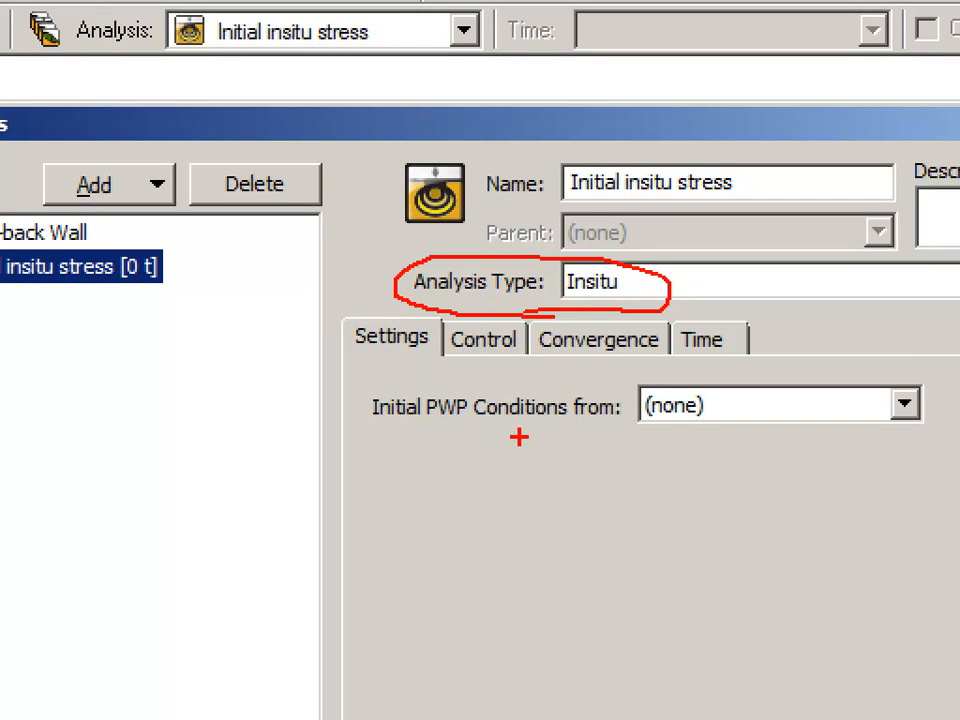
key(Escape)
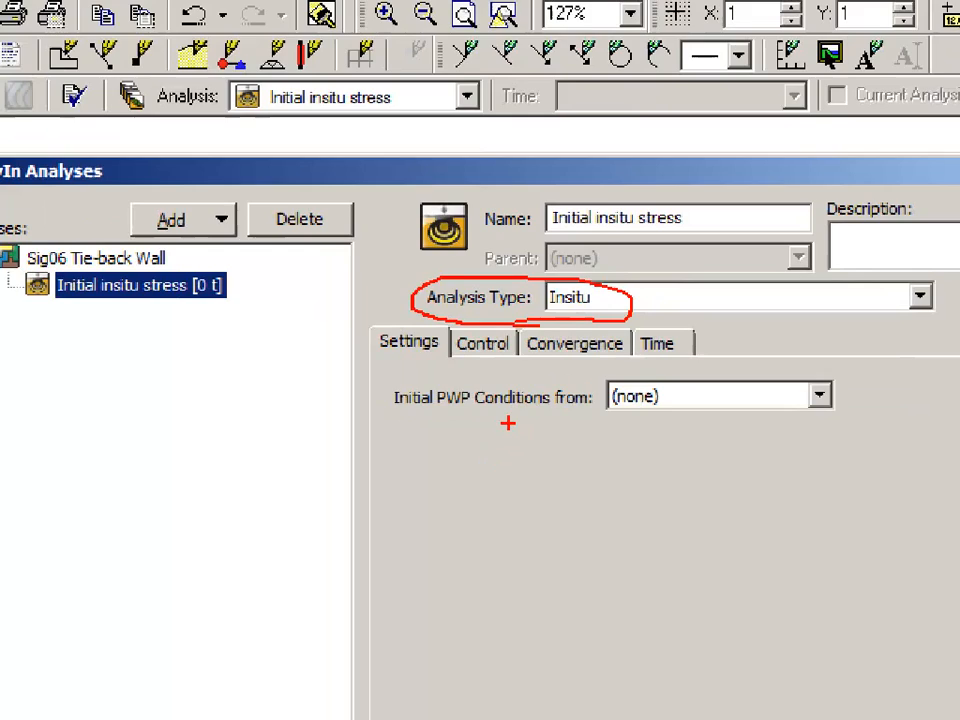
click(791, 150)
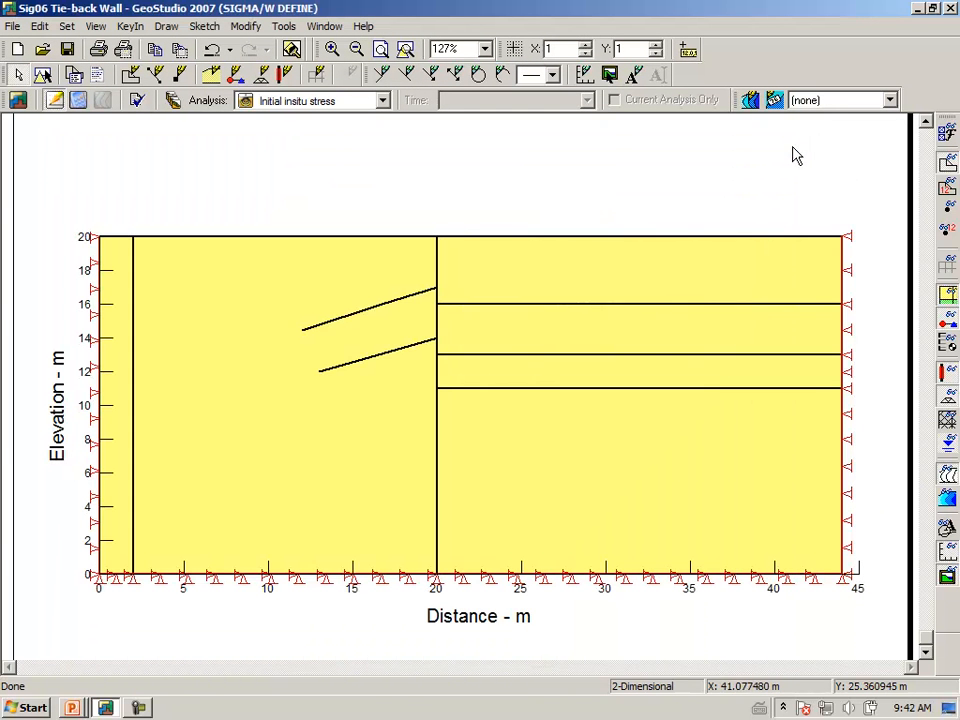
click(78, 100)
Solve the 'Initial insitu stress' analysis and switch to its contour results view
click(673, 461)
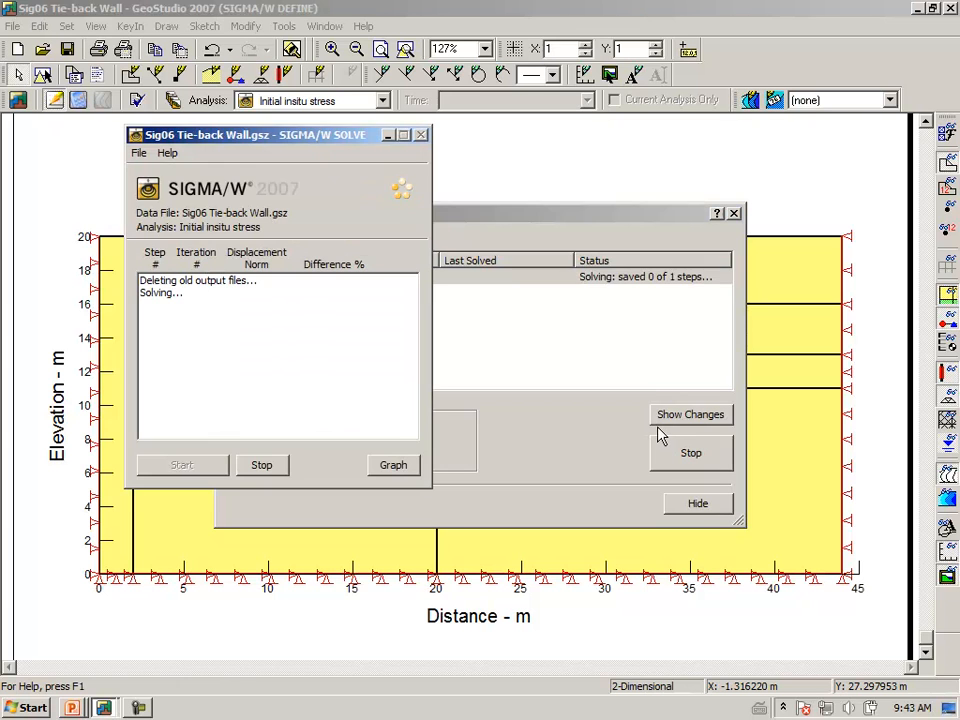
click(709, 514)
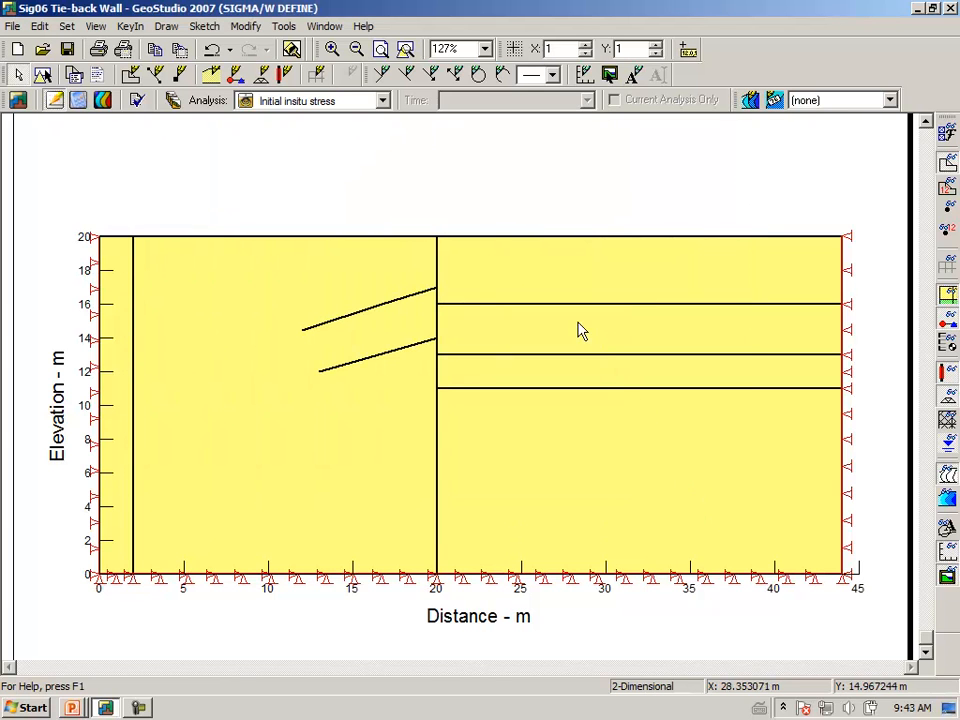
click(104, 100)
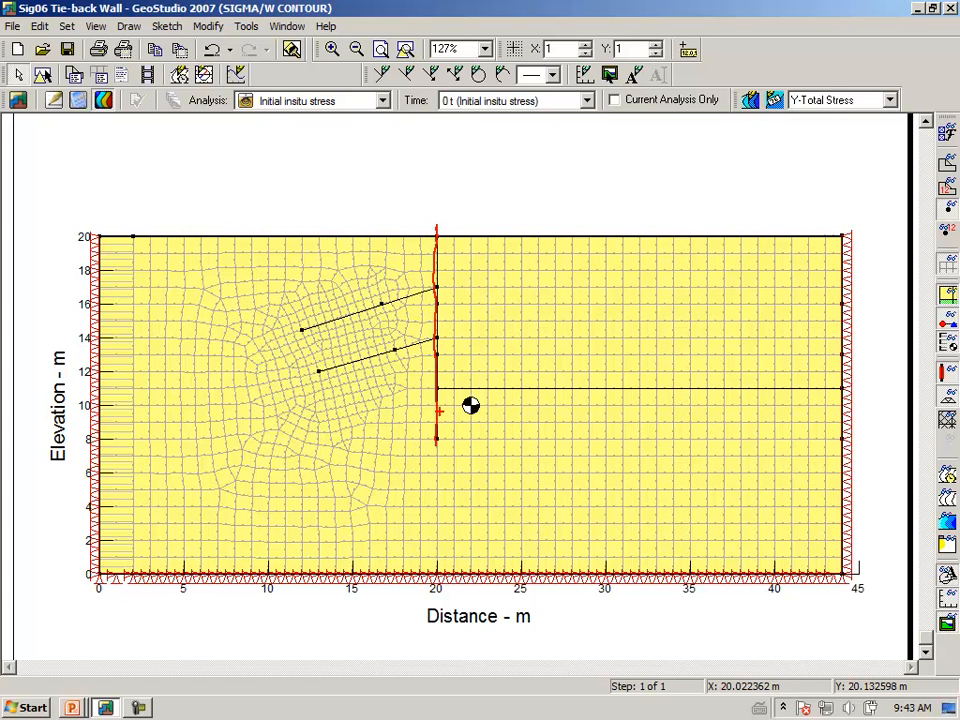
Sketch notes over the retained soil, upper anchor and pressure triangle, then clear them
drag(447, 265, 496, 355)
drag(437, 441, 546, 442)
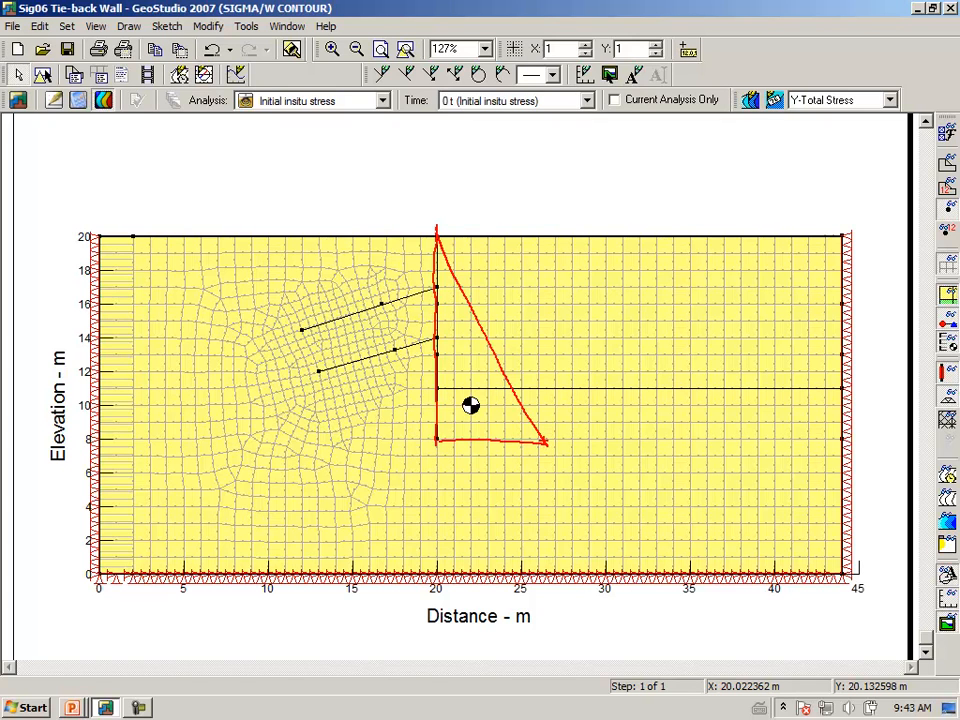
drag(441, 290, 562, 232)
drag(511, 288, 660, 236)
drag(618, 287, 766, 243)
drag(731, 283, 811, 258)
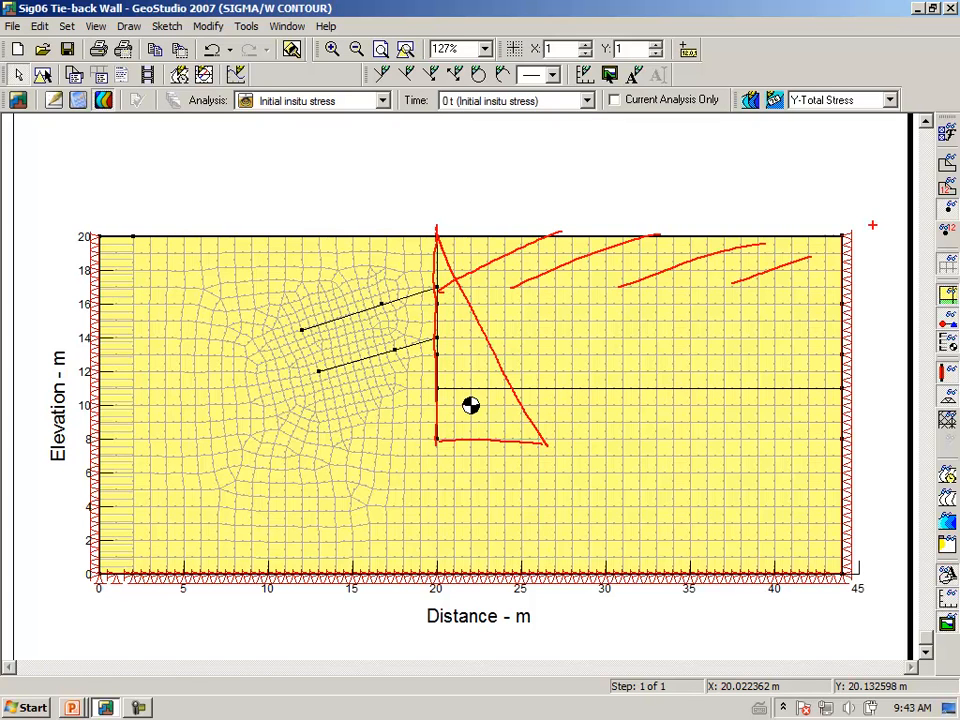
drag(451, 278, 460, 291)
mouse_move(470, 334)
mouse_down()
mouse_move(482, 366)
mouse_move(535, 413)
mouse_up()
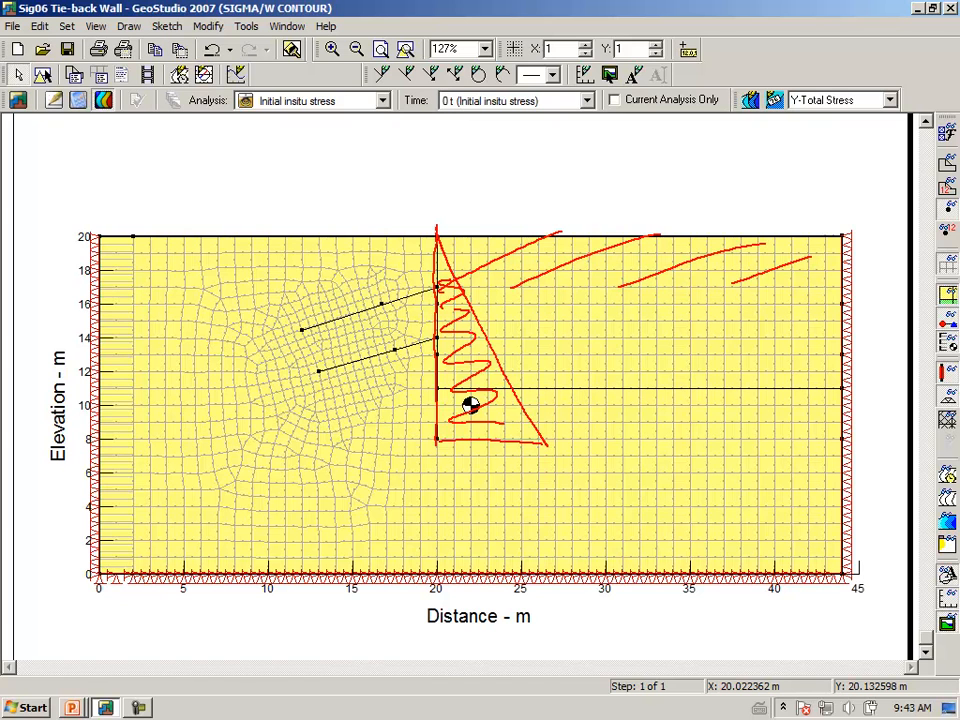
key(Escape)
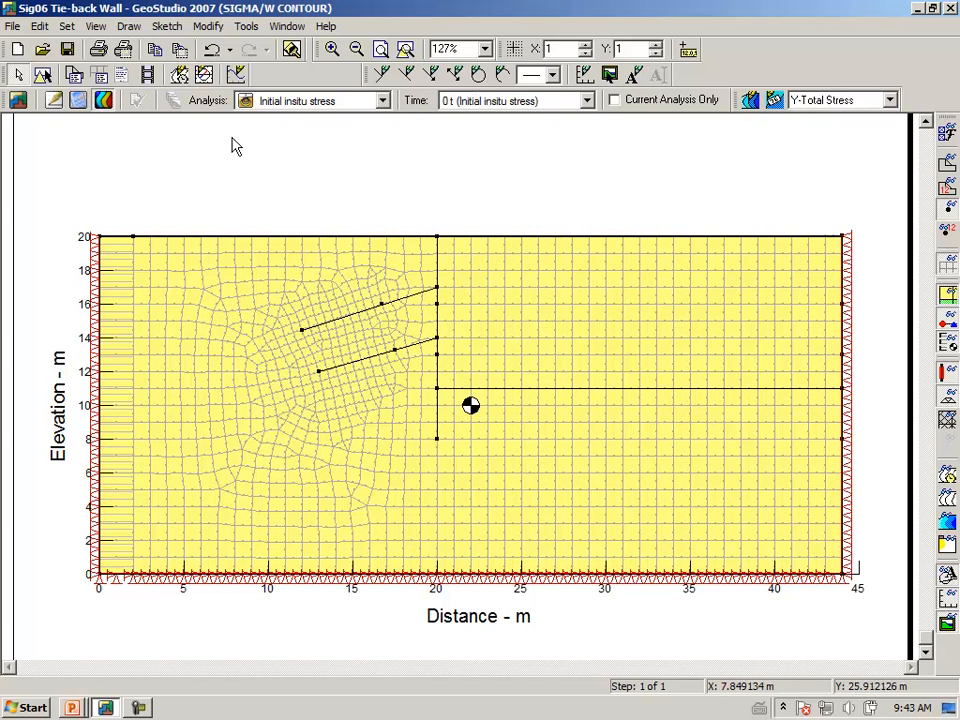
click(128, 26)
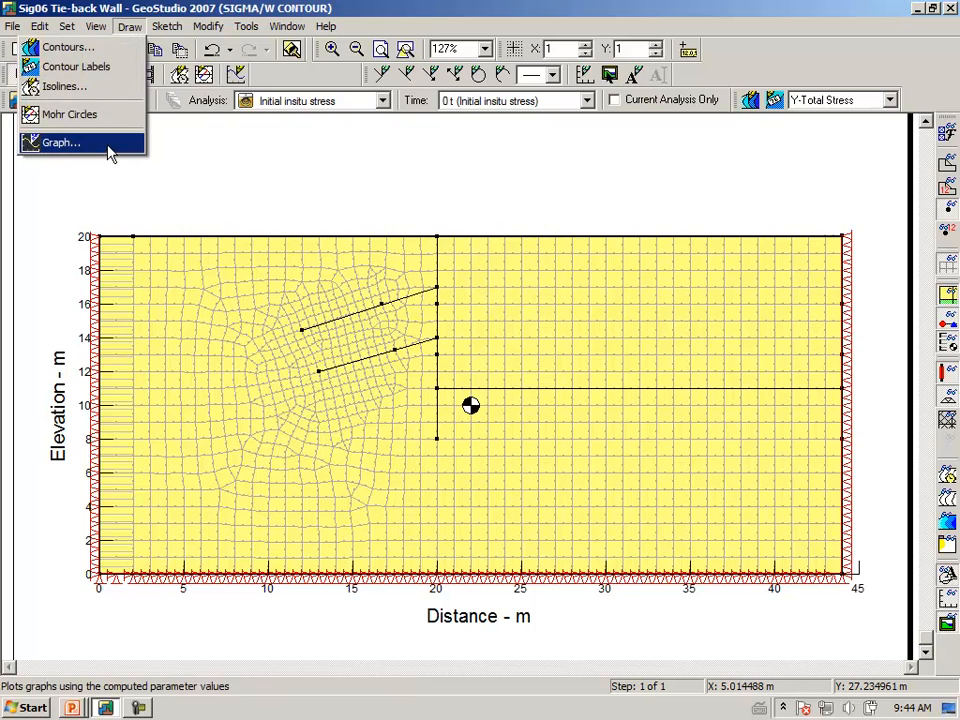
Graph 'Insitu profile - x stress', showing X-Total Stress rising from 0 to 200 kPa
click(60, 142)
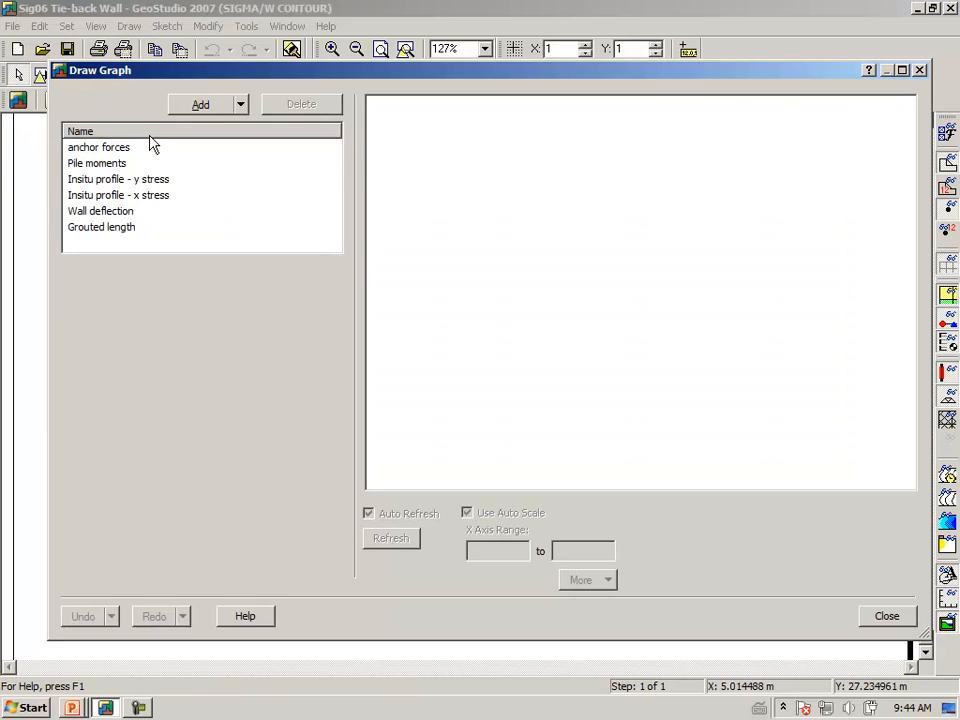
click(134, 200)
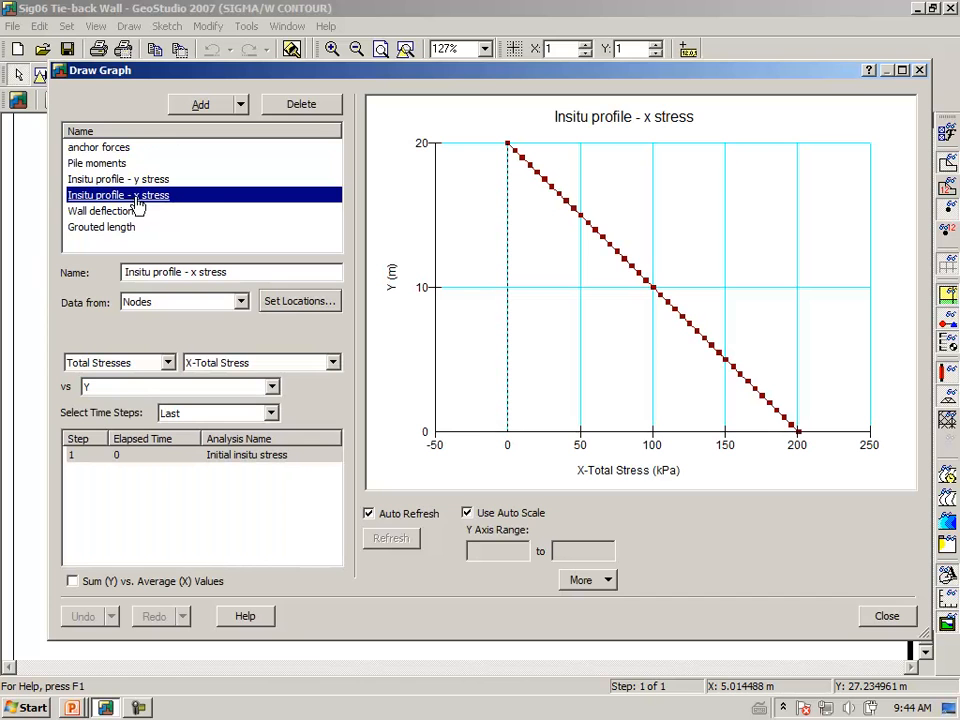
click(300, 303)
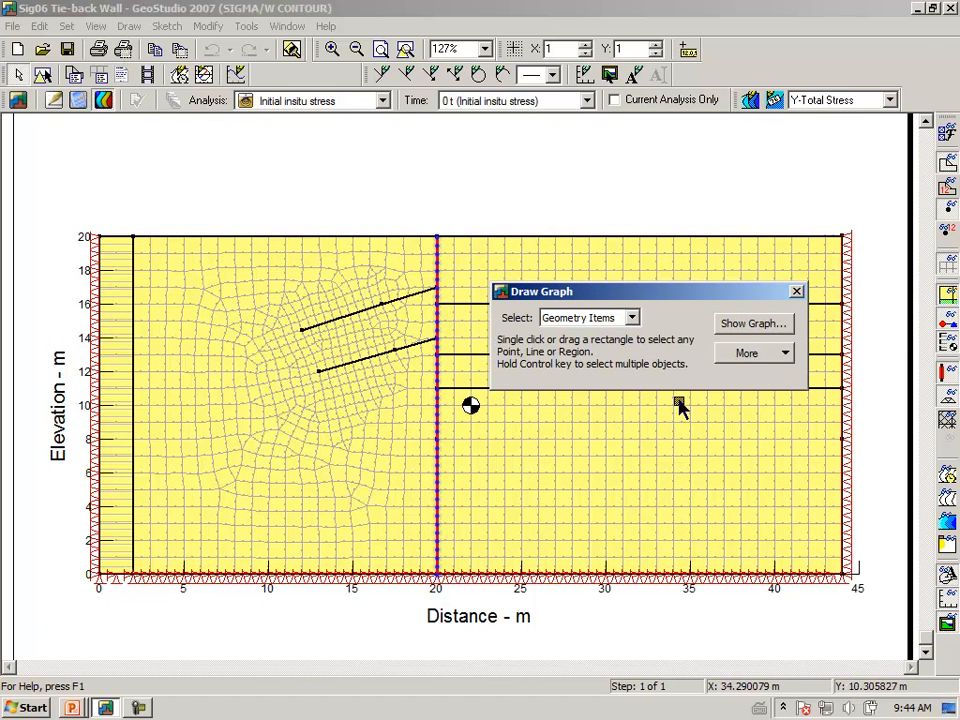
click(752, 324)
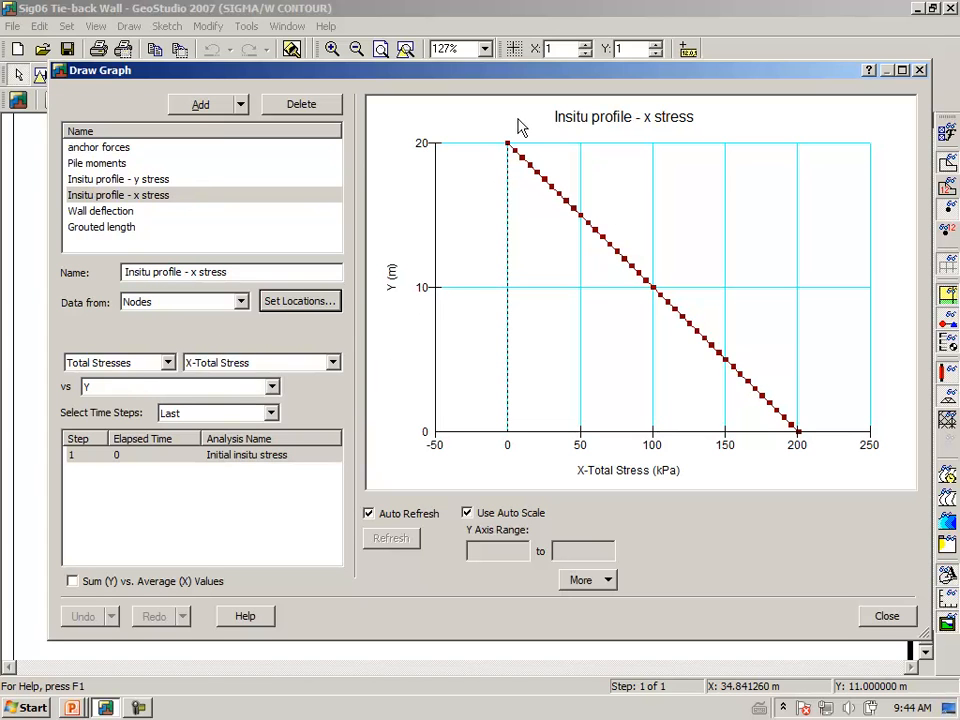
mouse_move(510, 147)
mouse_move(601, 231)
mouse_down()
mouse_move(606, 279)
mouse_move(652, 287)
mouse_up()
drag(706, 196, 736, 216)
drag(757, 190, 788, 193)
drag(698, 229, 779, 222)
mouse_move(720, 243)
mouse_down()
mouse_move(752, 251)
mouse_move(763, 234)
mouse_move(731, 300)
mouse_move(754, 298)
mouse_move(762, 273)
mouse_move(779, 300)
mouse_move(800, 297)
mouse_move(832, 254)
mouse_up()
drag(722, 313, 827, 311)
mouse_move(757, 322)
mouse_down()
mouse_move(781, 346)
mouse_move(802, 350)
mouse_up()
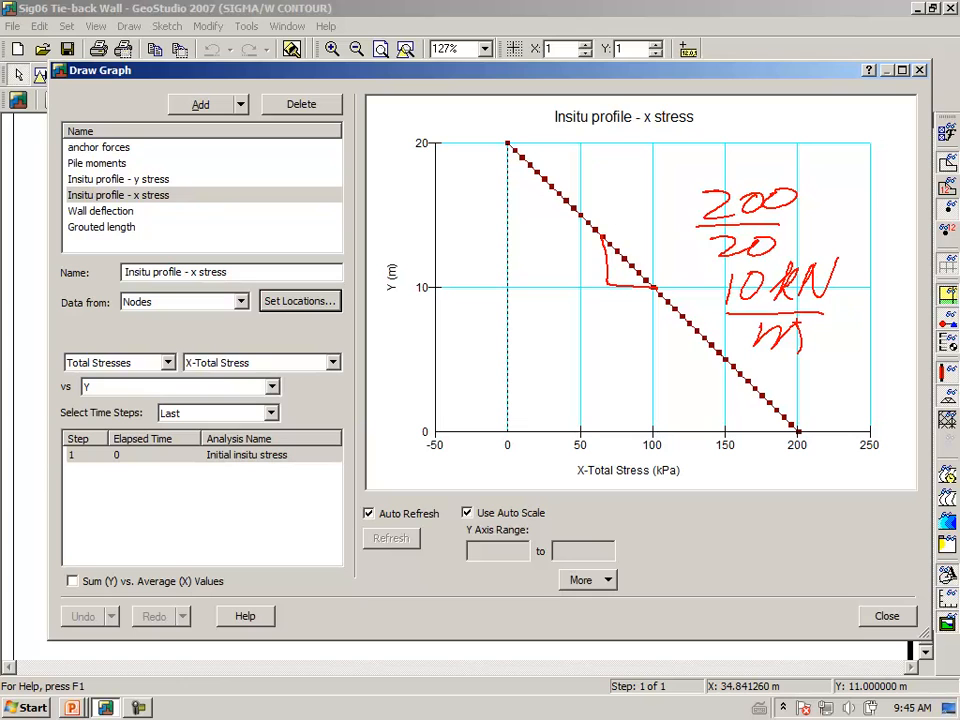
drag(816, 321, 817, 336)
drag(424, 143, 541, 140)
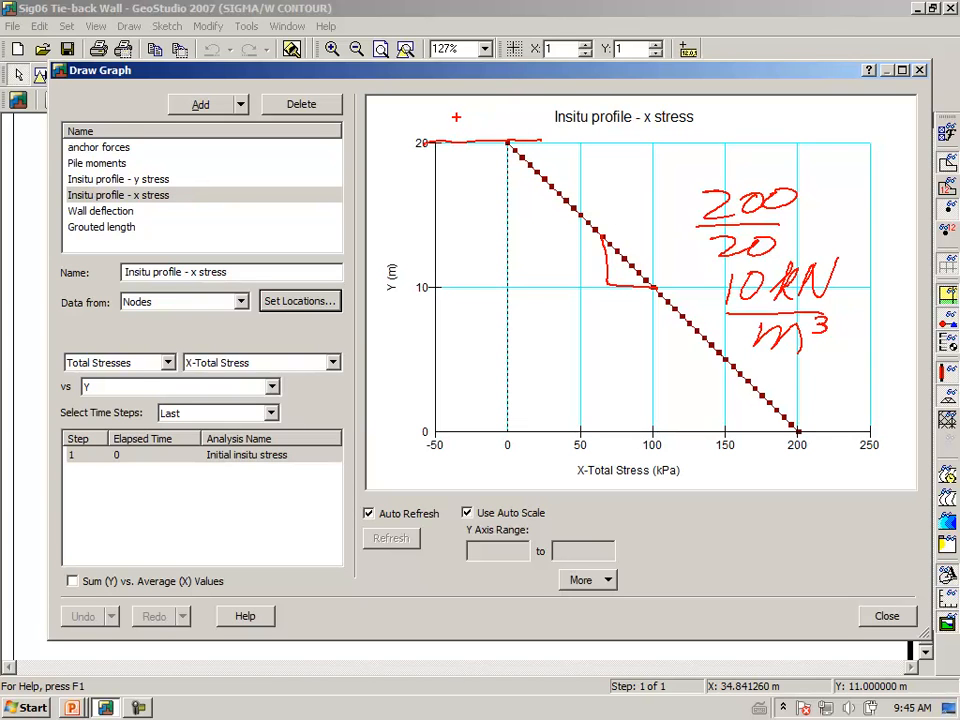
mouse_move(454, 116)
mouse_down()
mouse_move(473, 130)
mouse_move(474, 113)
mouse_move(471, 123)
mouse_move(495, 134)
mouse_up()
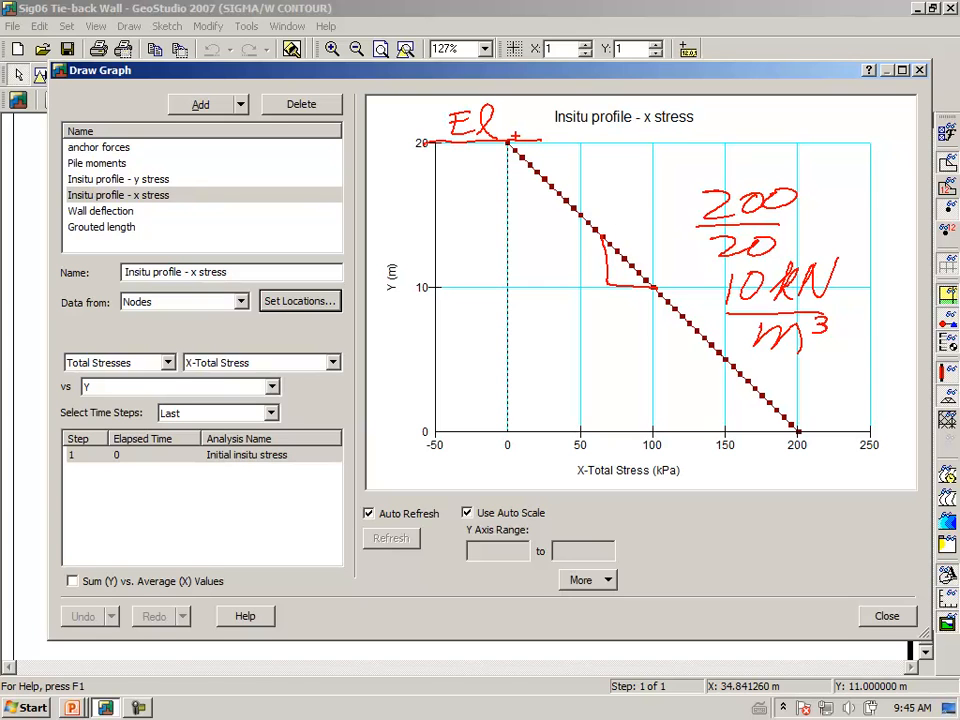
mouse_move(508, 216)
mouse_down()
mouse_move(575, 210)
mouse_move(565, 218)
mouse_up()
drag(504, 256, 614, 266)
drag(506, 316, 672, 316)
mouse_move(472, 146)
mouse_down()
mouse_move(535, 92)
mouse_move(450, 147)
mouse_up()
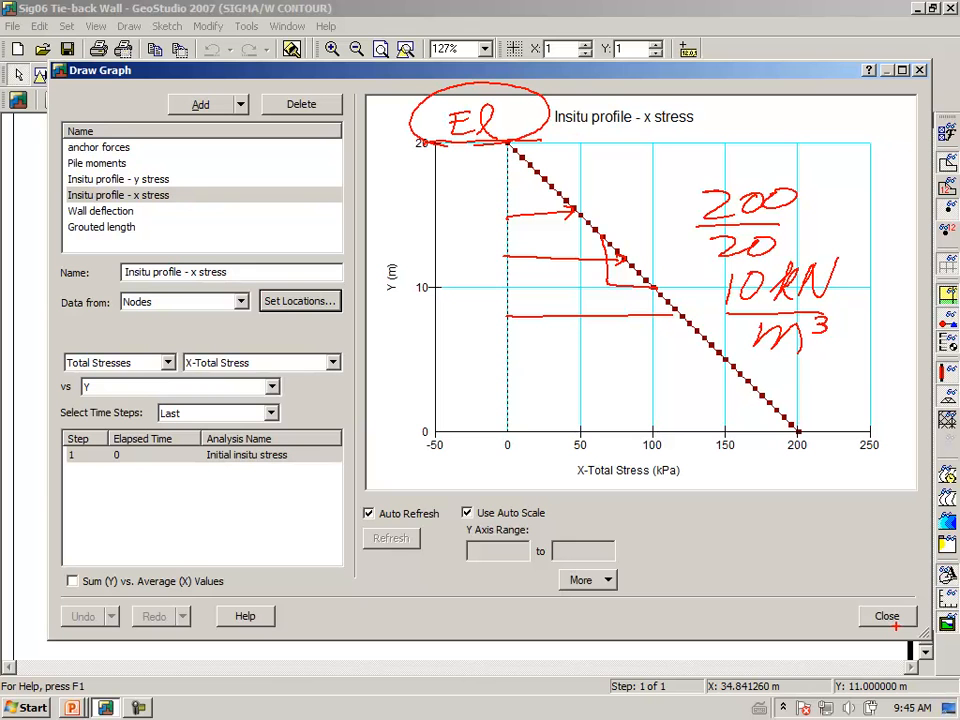
key(Escape)
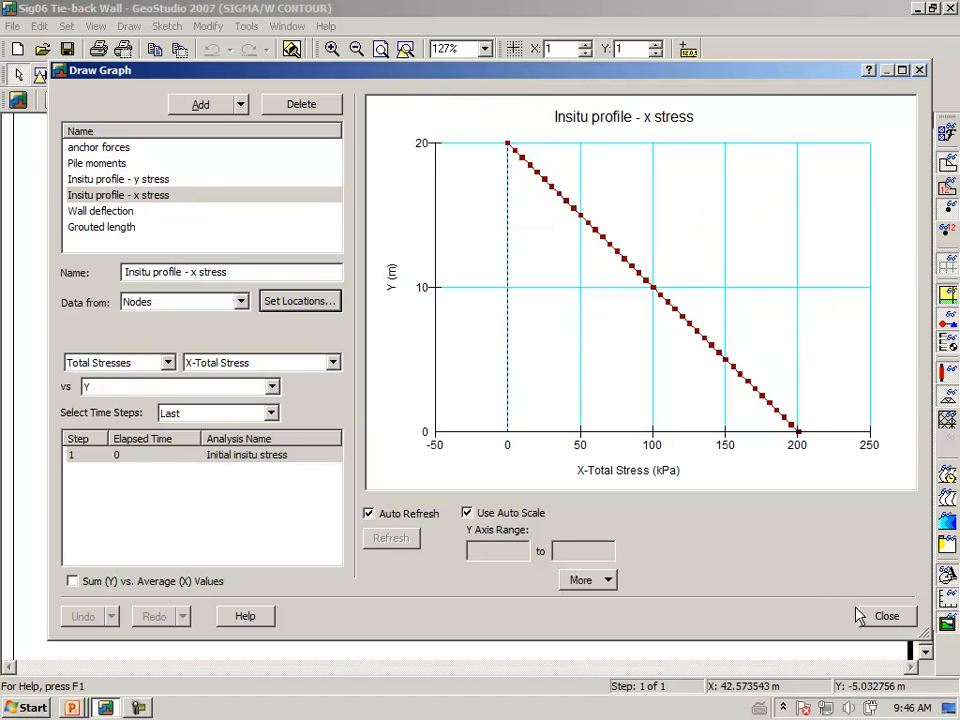
Close the graph and return to the Define view of the tie-back wall
click(885, 618)
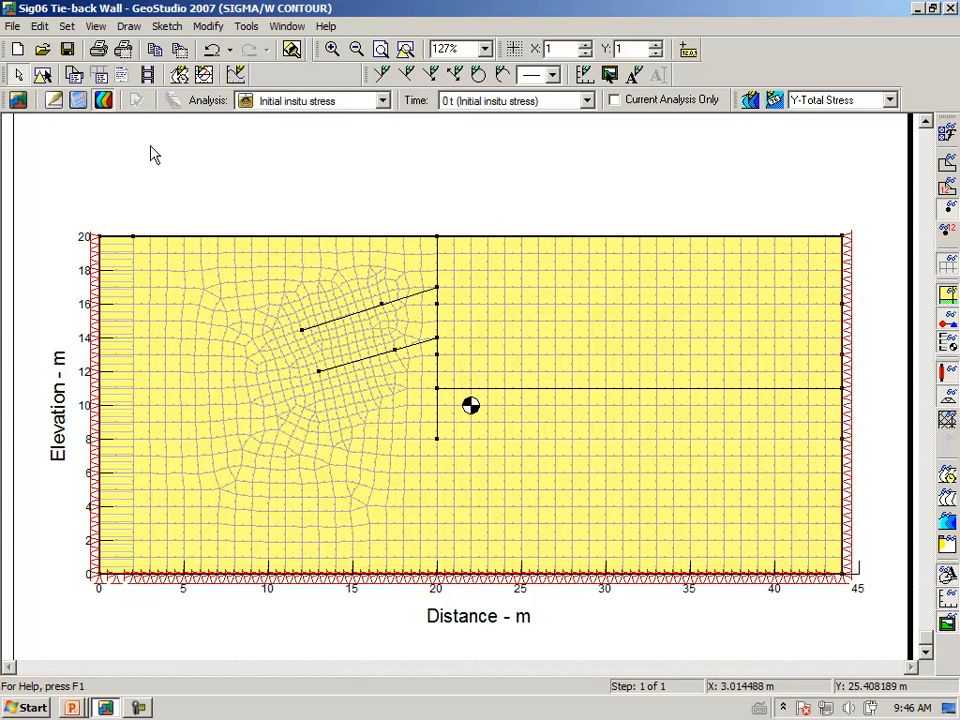
click(55, 101)
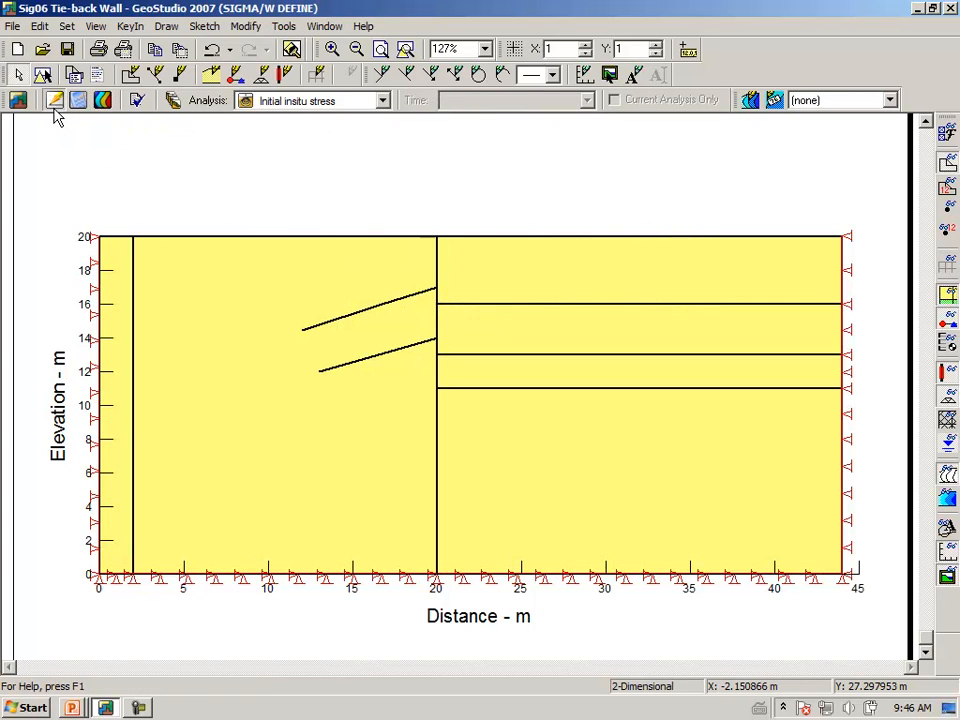
Clone the Initial insitu stress analysis and name the copy 'Excavate top 4m'
click(173, 104)
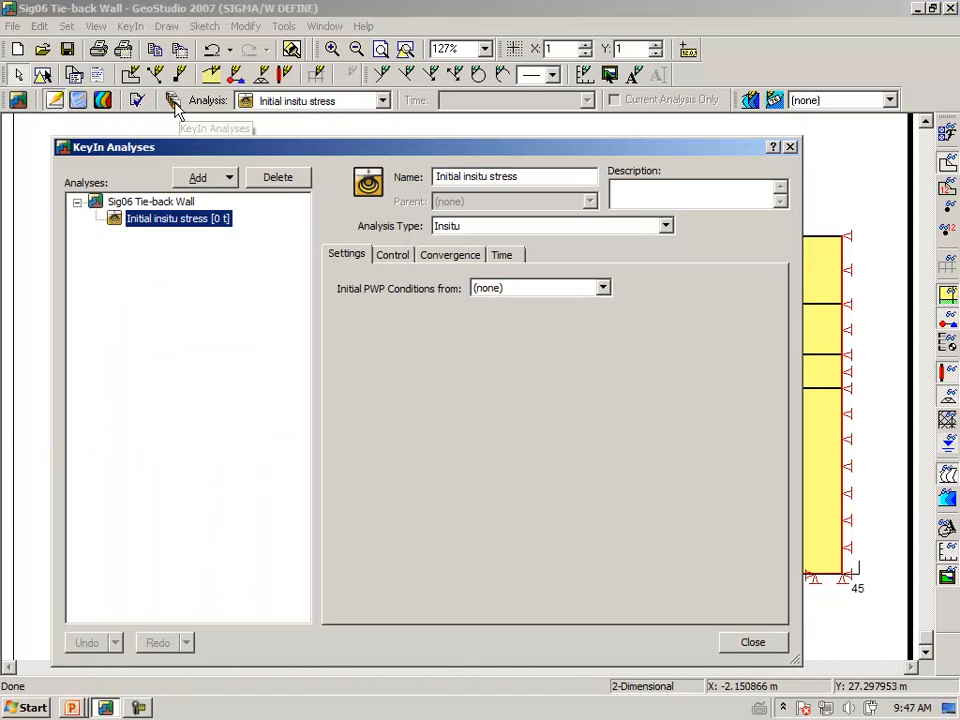
click(230, 179)
click(223, 201)
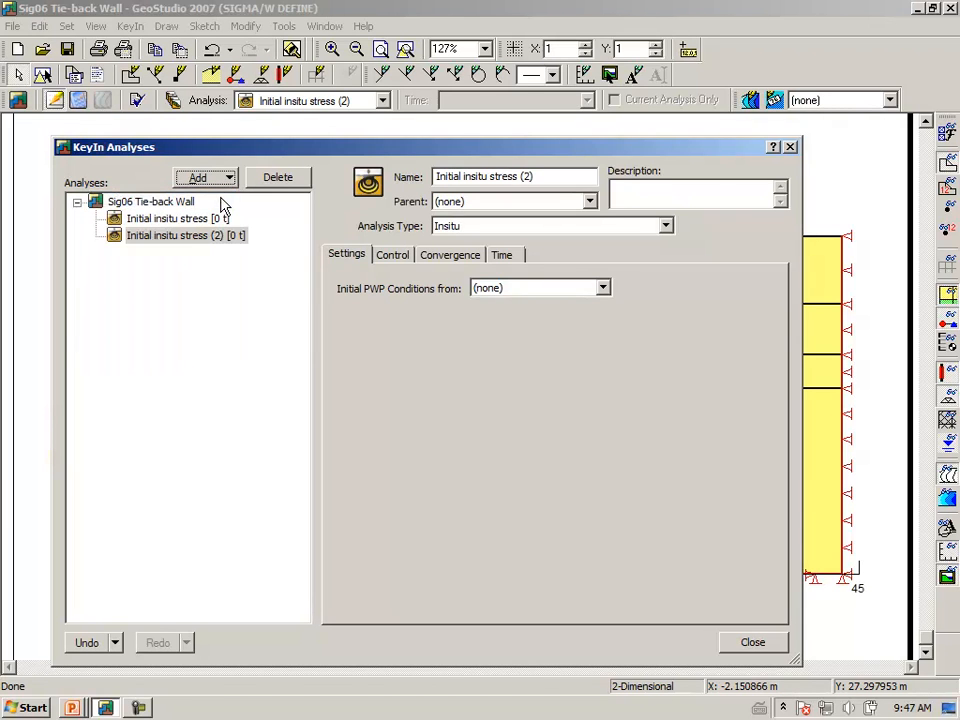
drag(549, 176, 323, 170)
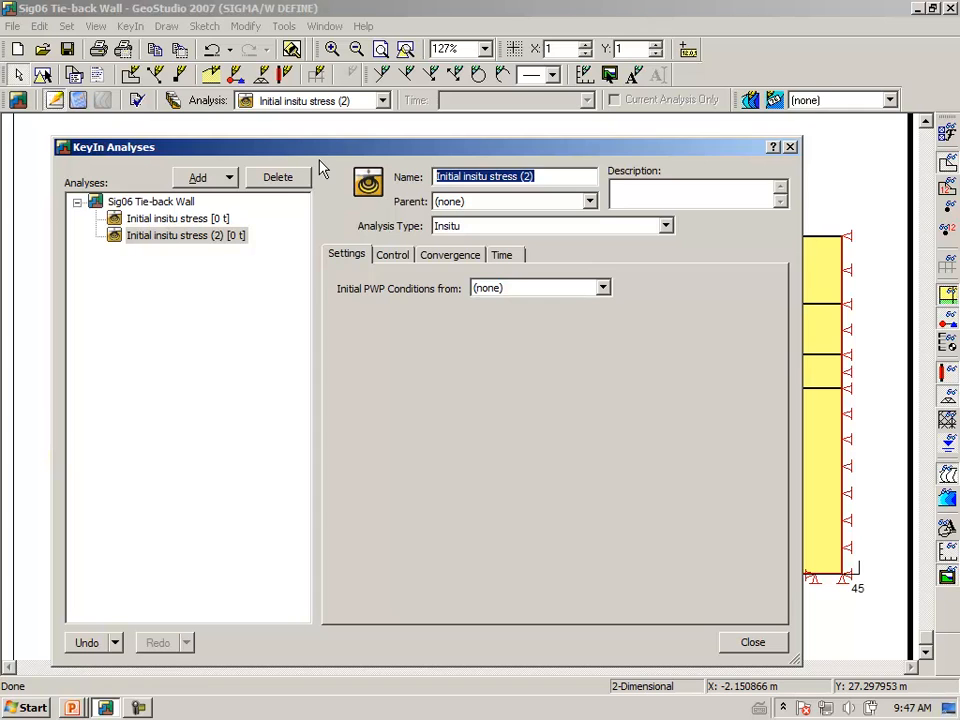
text(Excavate 4 m)
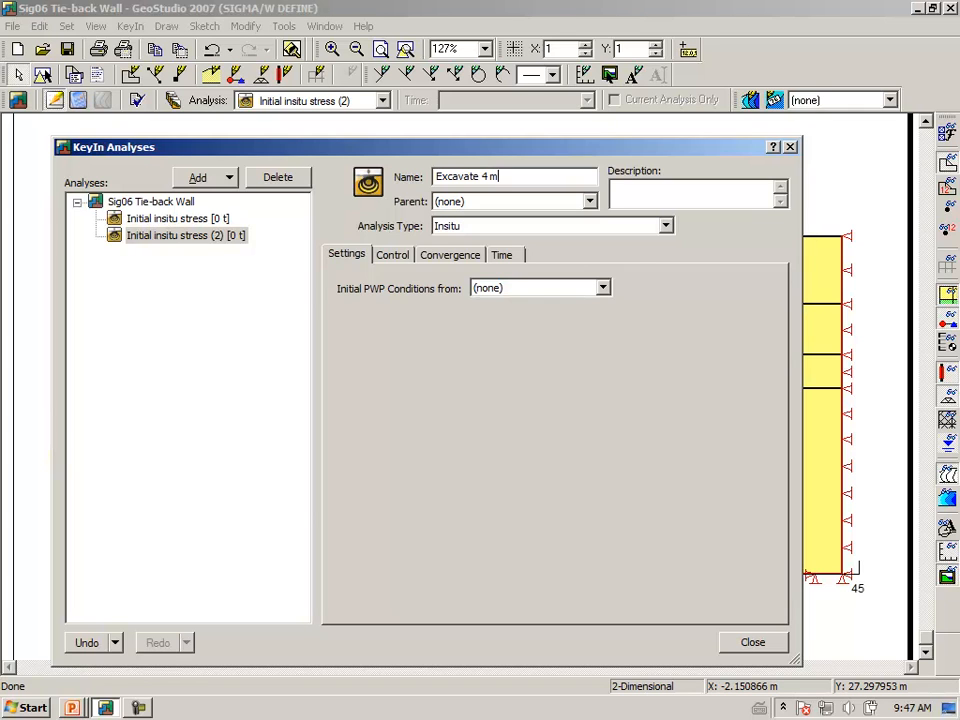
key(BackSpace)
key(BackSpace)
key(BackSpace)
text(top 4m)
key(Tab)
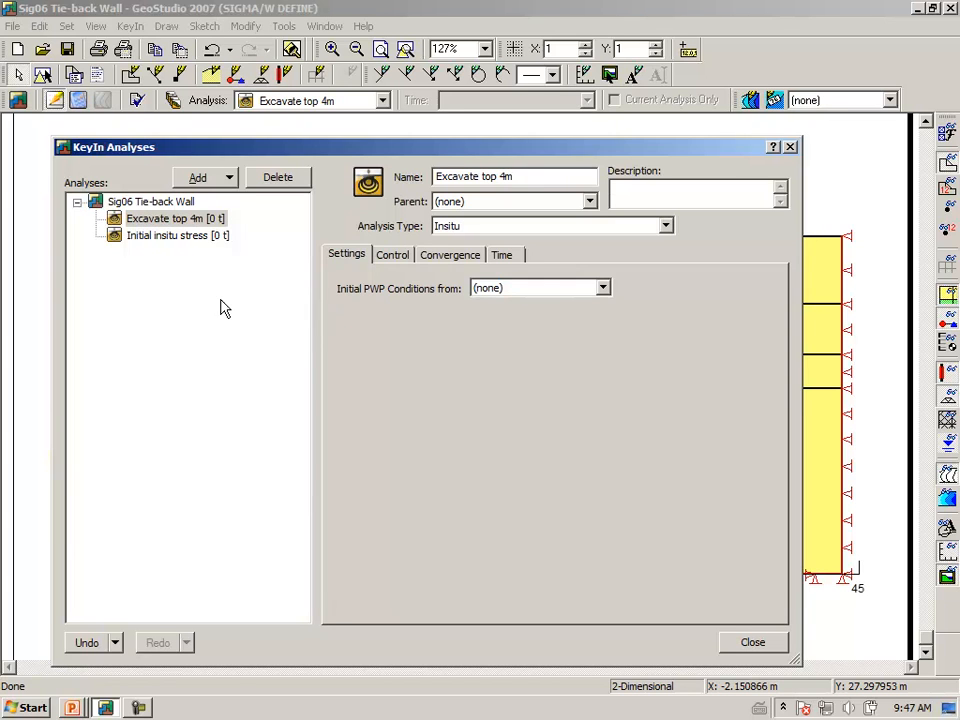
Set its parent to Initial insitu stress and its type to Load/Deformation
click(591, 202)
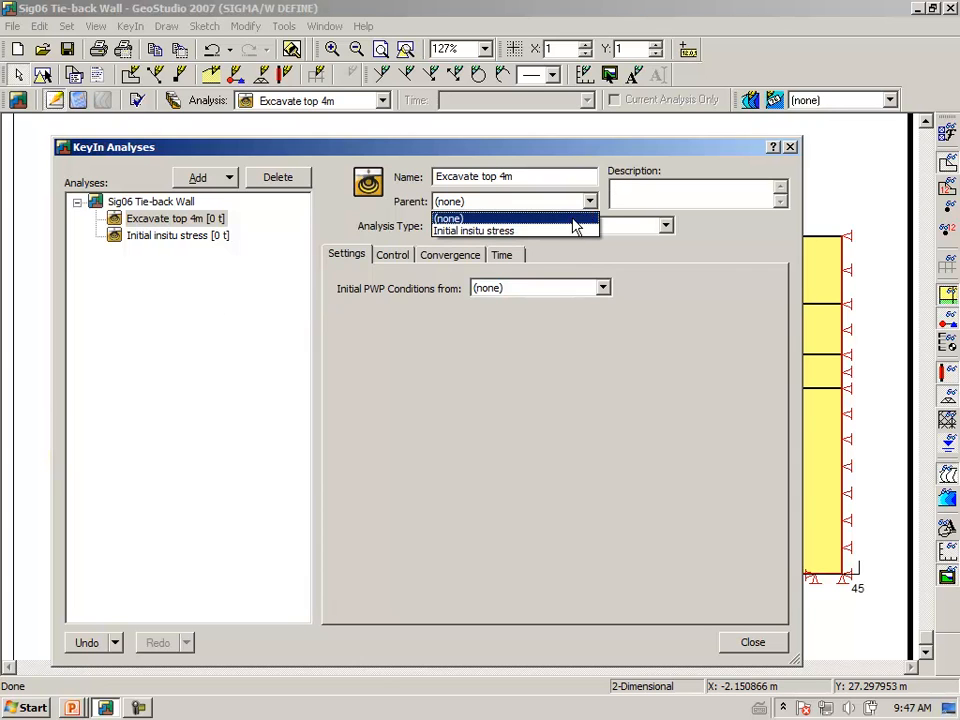
click(561, 232)
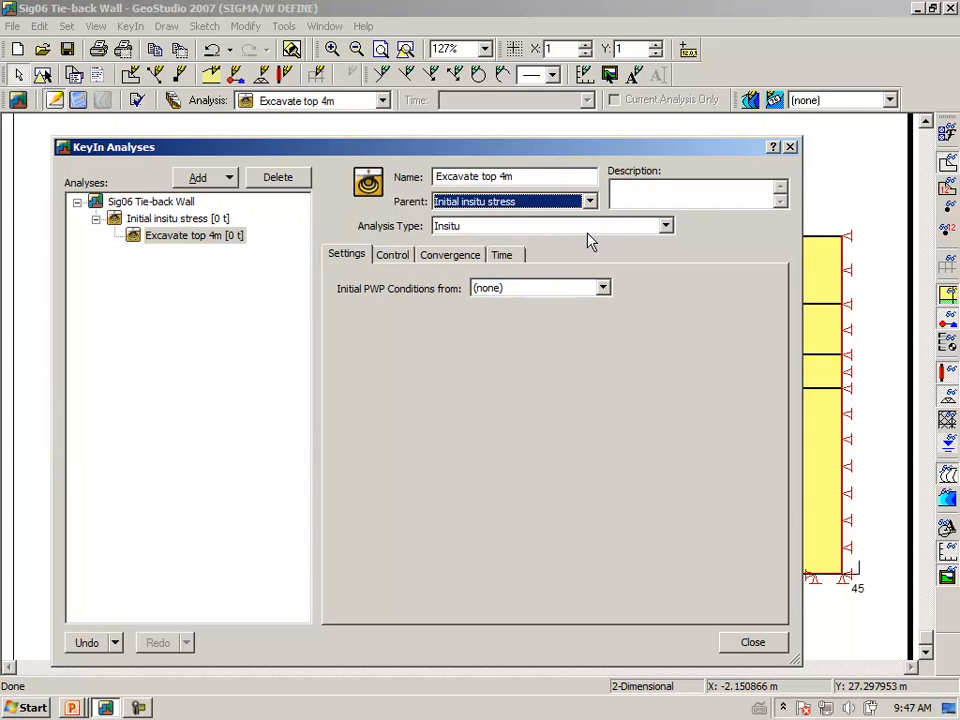
click(665, 226)
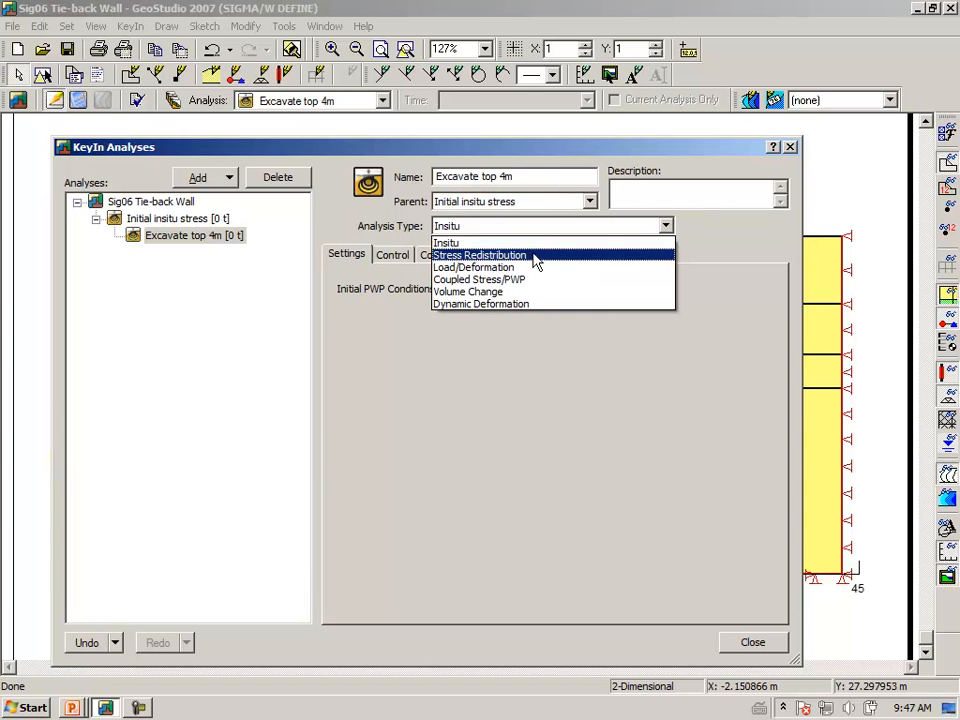
click(525, 270)
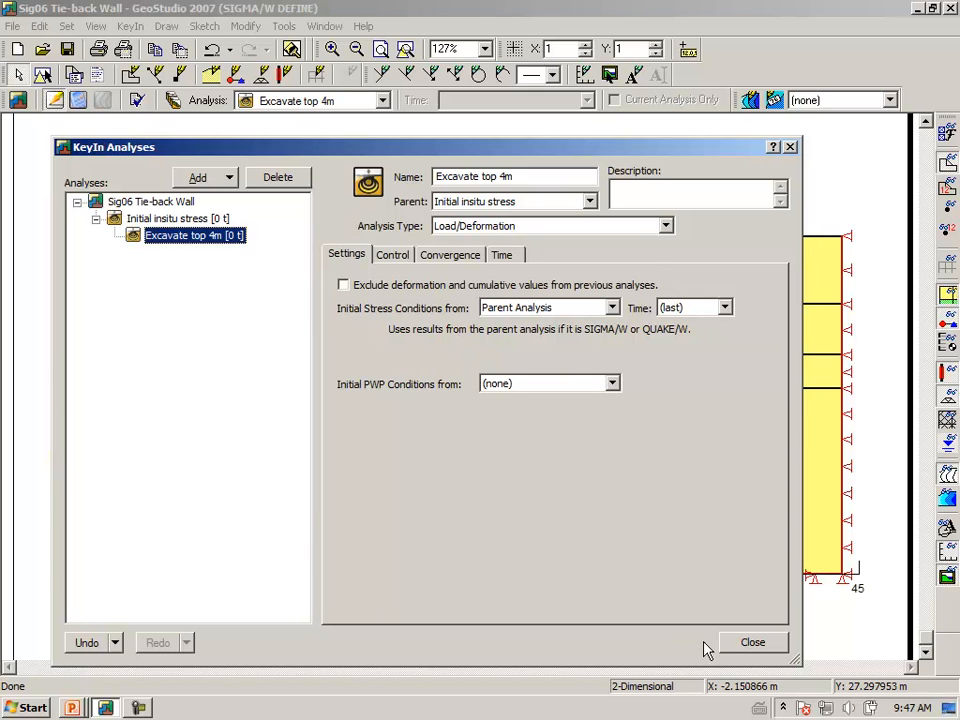
click(750, 643)
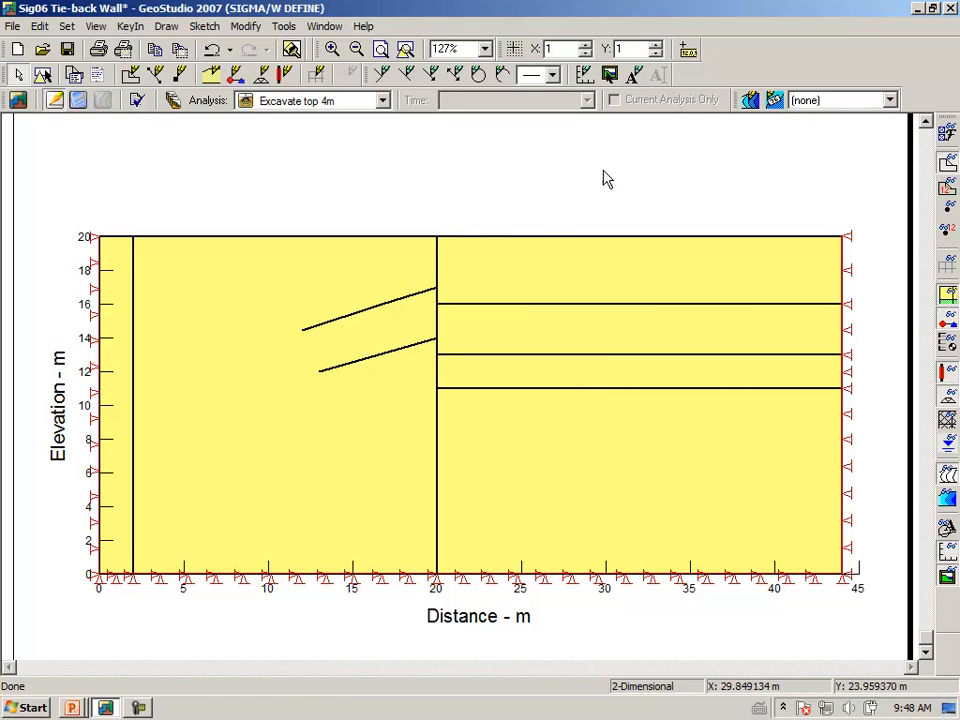
Show the geometry points and review the Sheet pile wall beam property definition
click(941, 229)
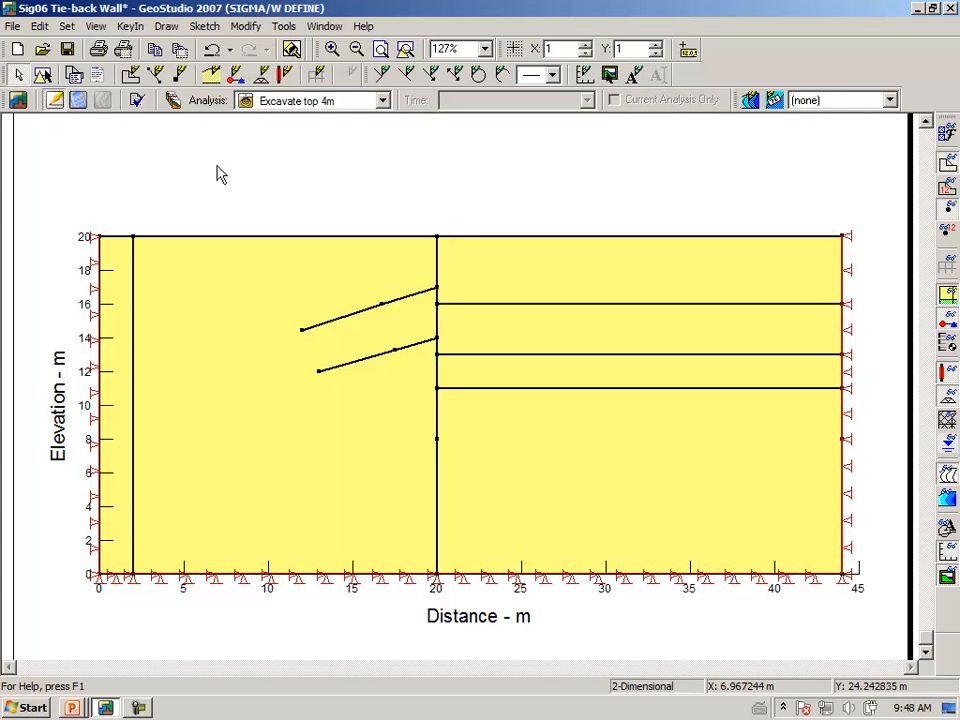
click(167, 28)
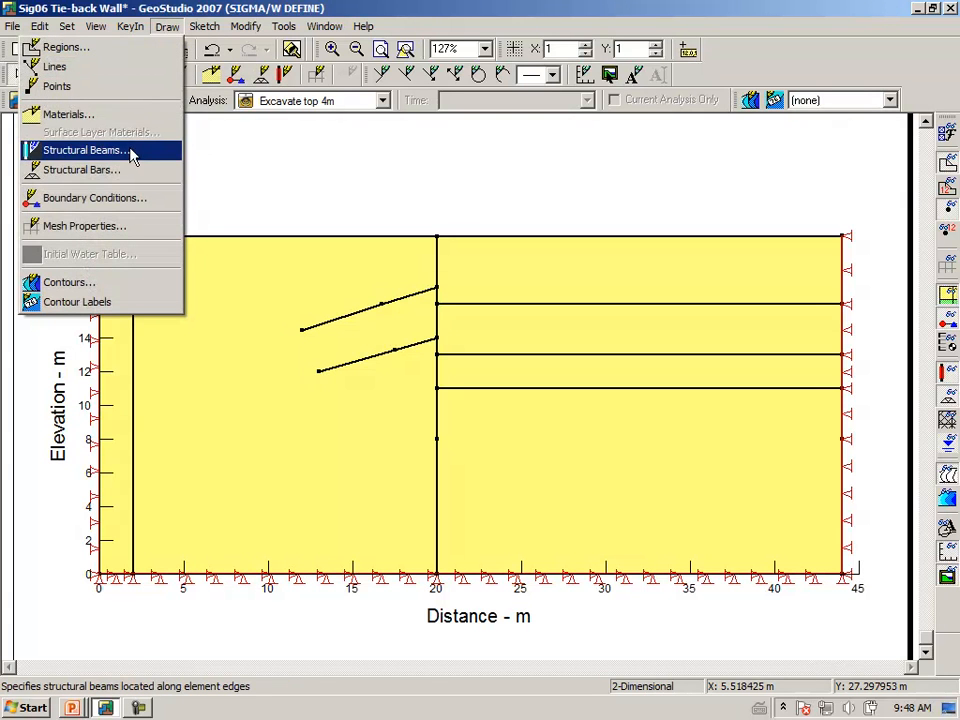
click(130, 154)
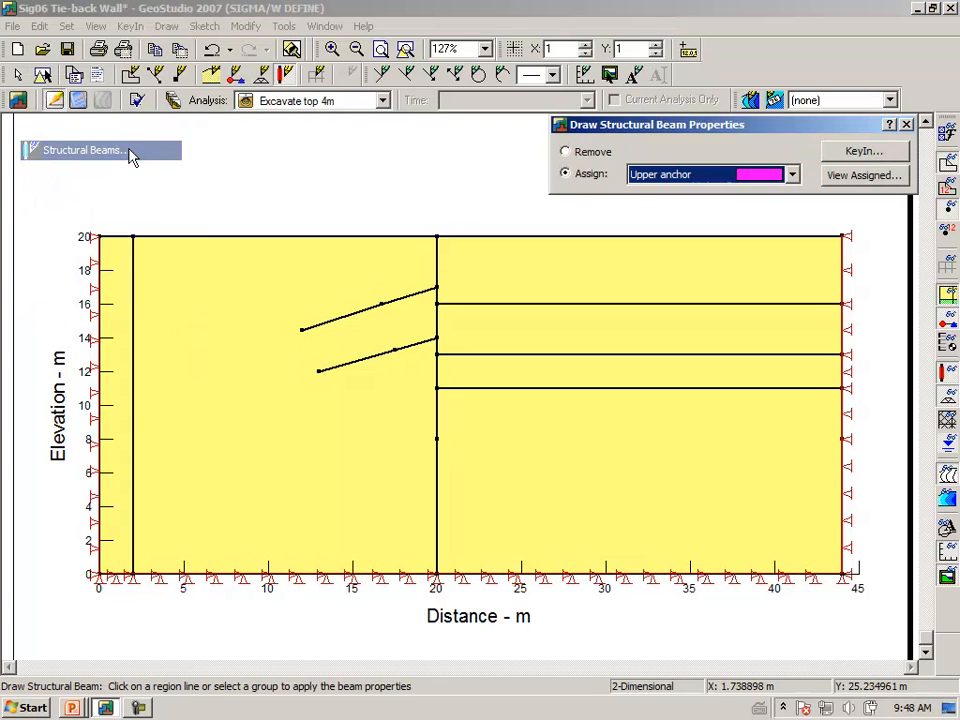
click(791, 175)
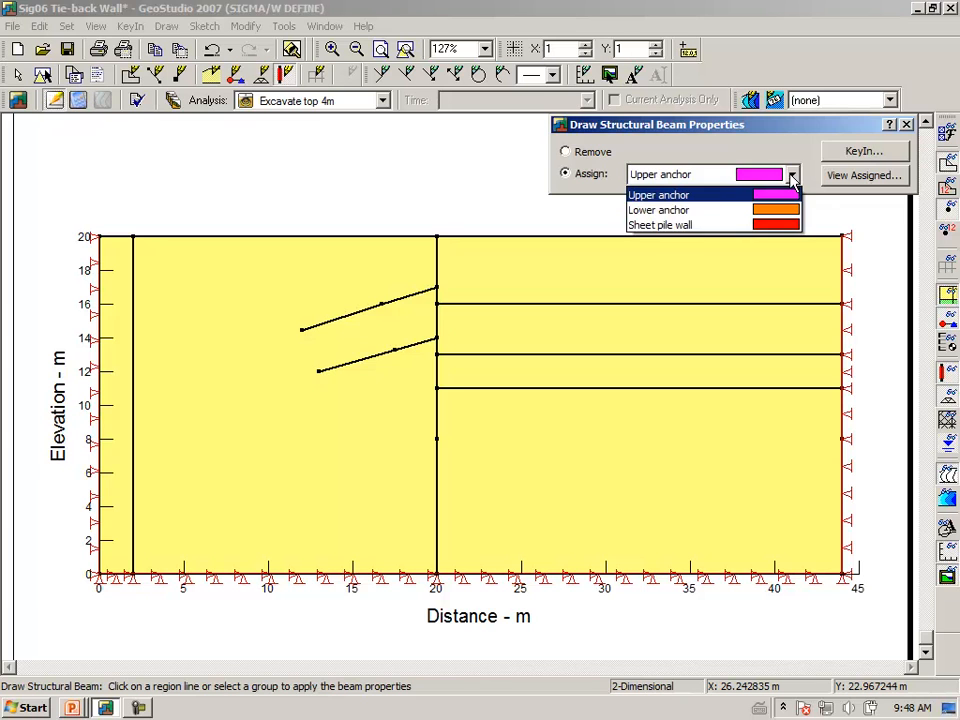
click(699, 226)
click(862, 151)
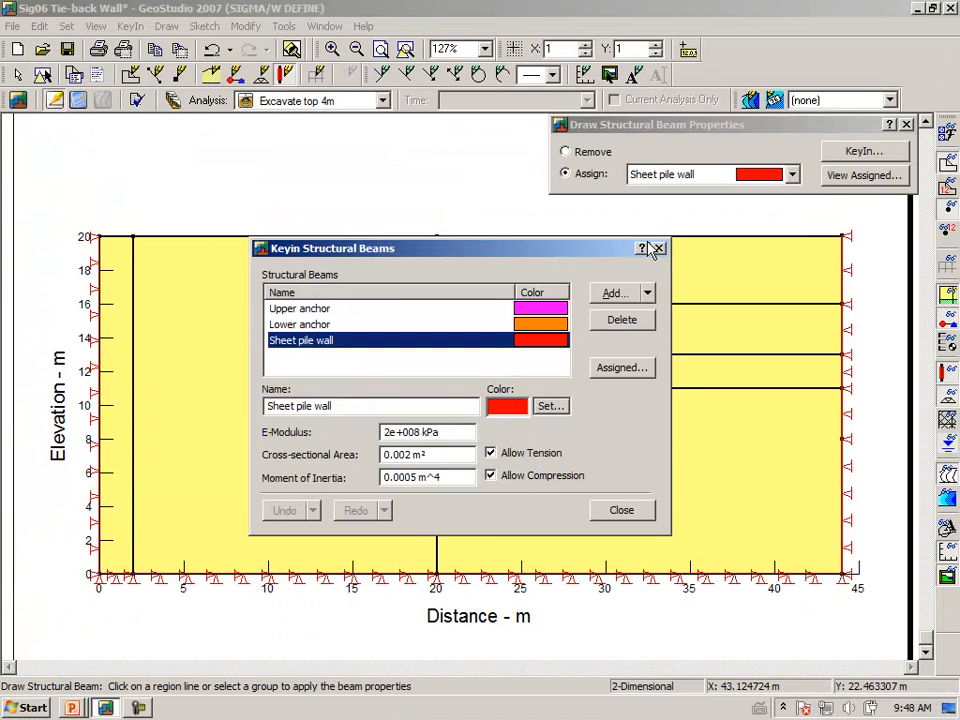
click(659, 249)
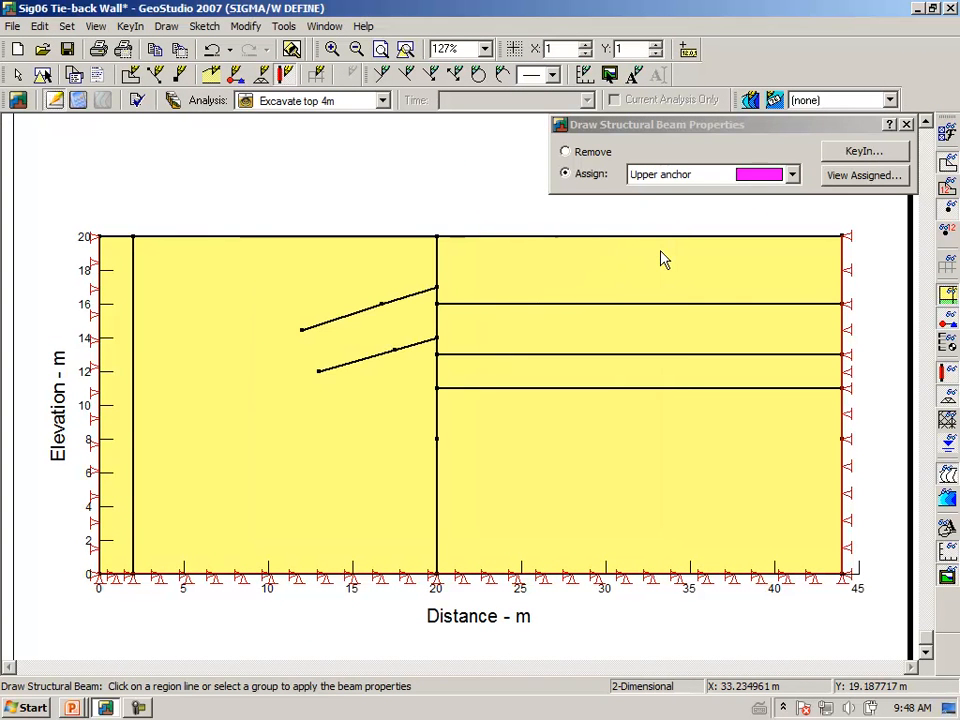
Assign the Sheet pile wall beam to the x = 20 m wall segments down to 8 m
click(791, 175)
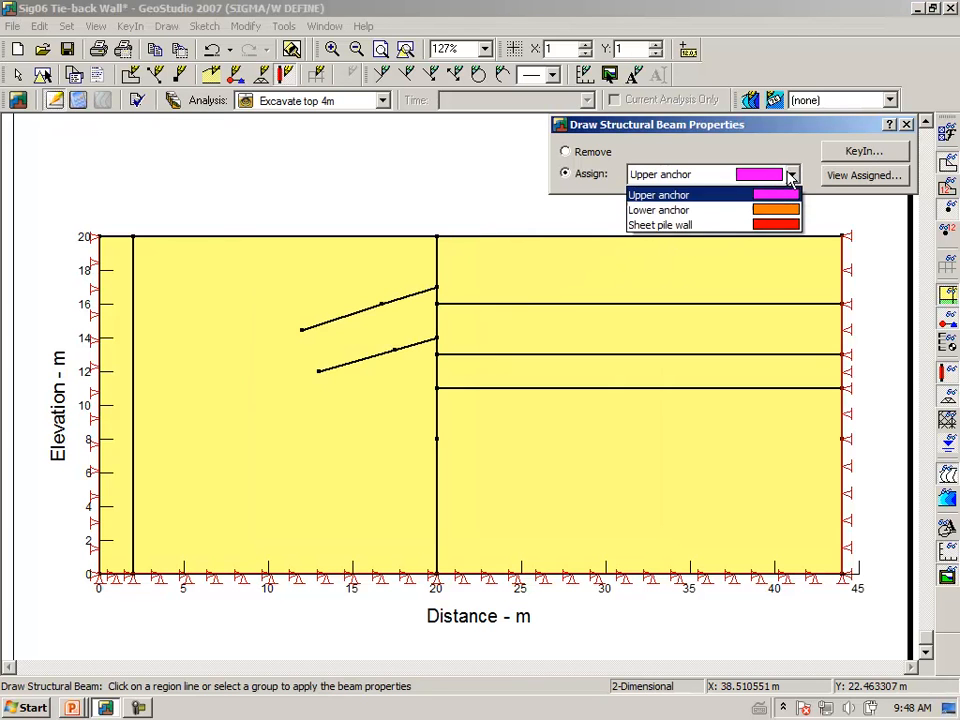
click(697, 225)
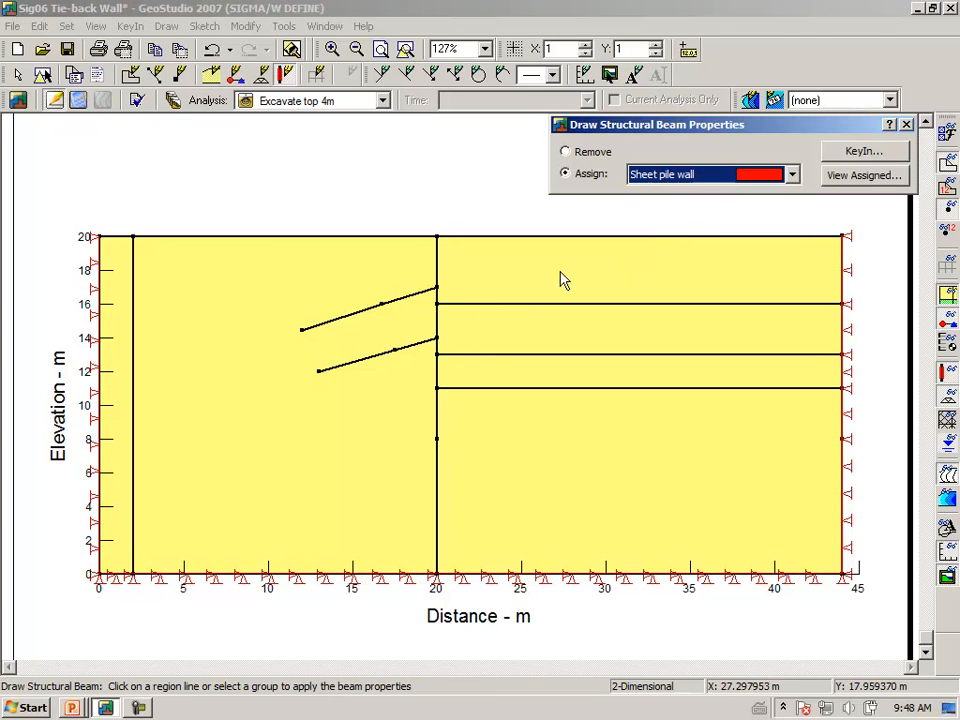
click(438, 270)
click(438, 270)
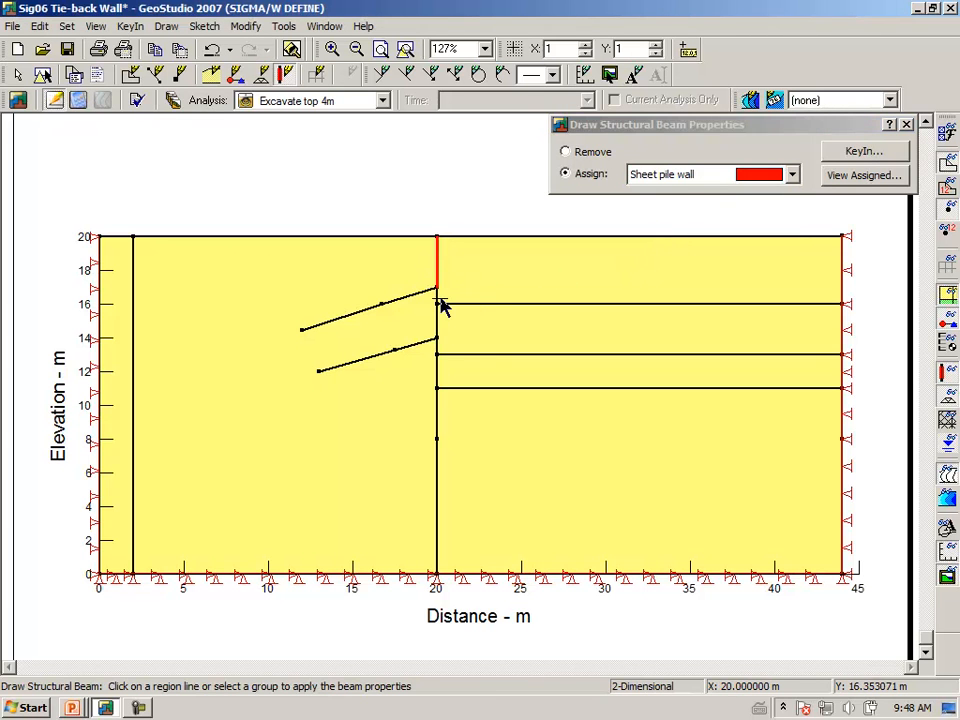
click(438, 330)
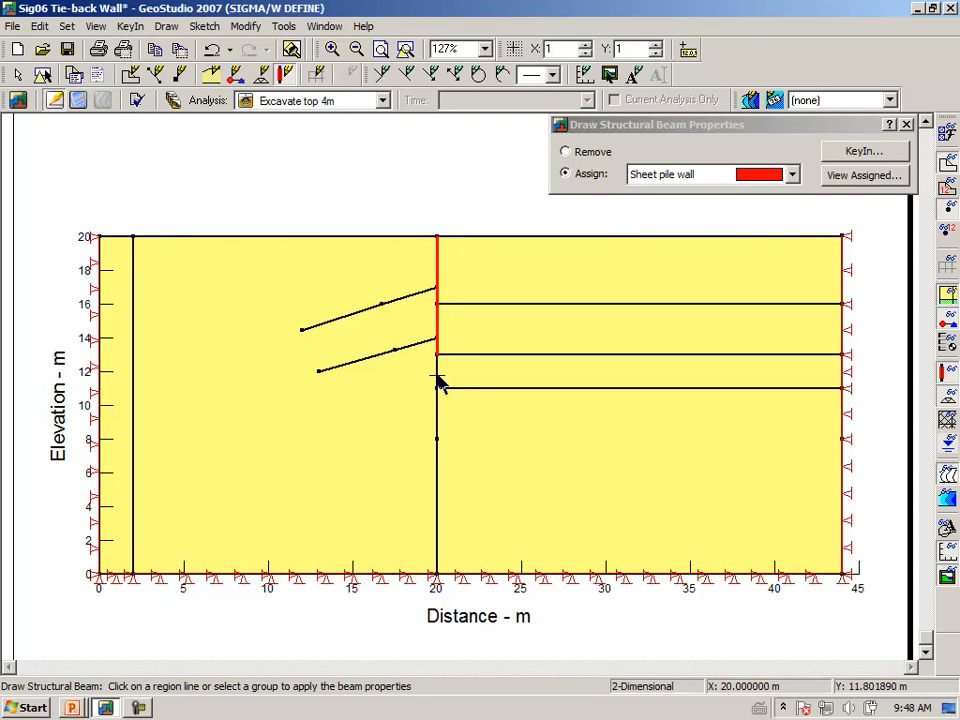
click(438, 380)
click(437, 420)
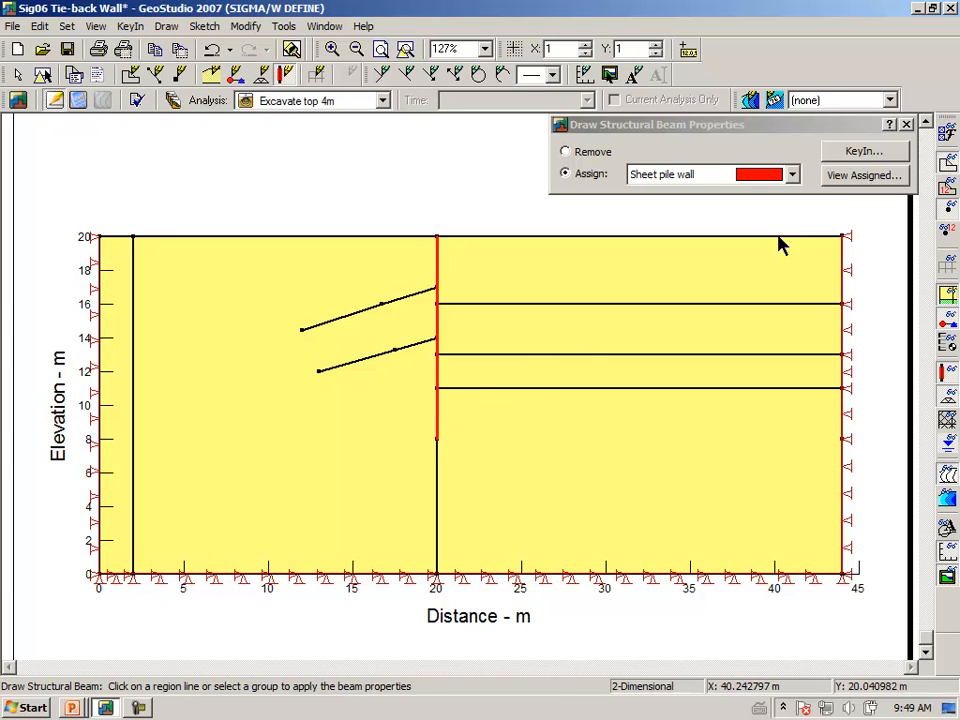
click(906, 124)
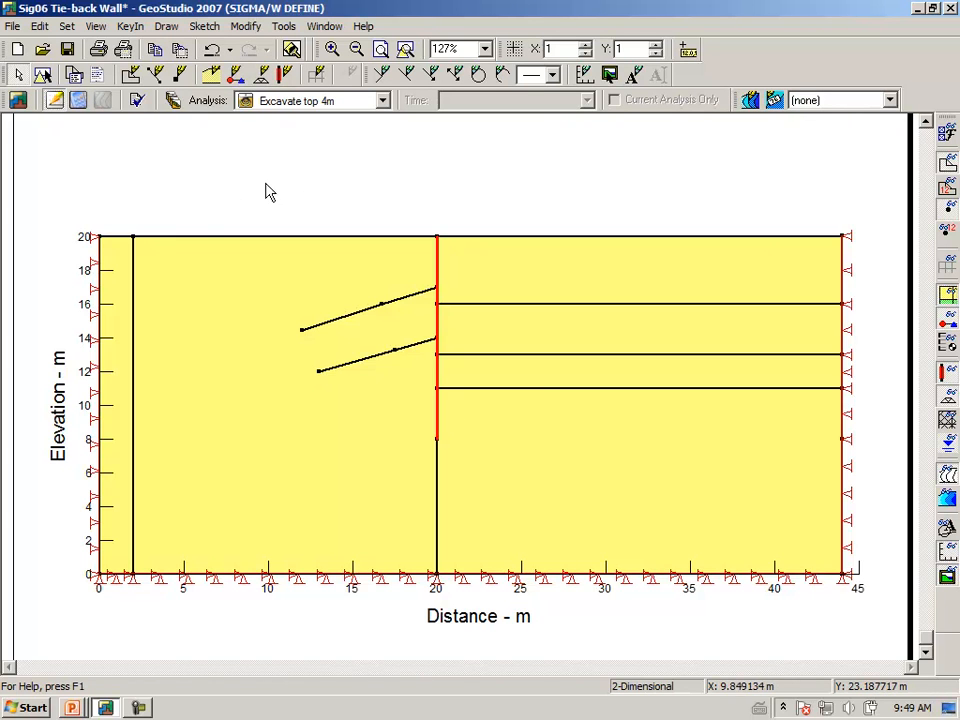
Remove the soil material from the top 4 m block right of the wall
click(167, 29)
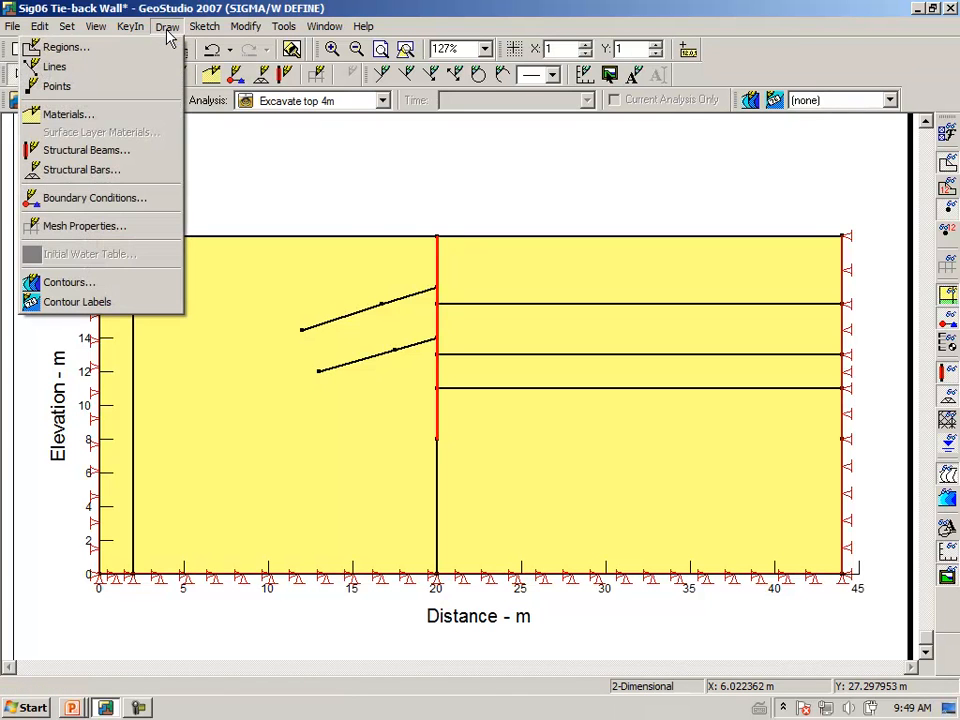
click(139, 116)
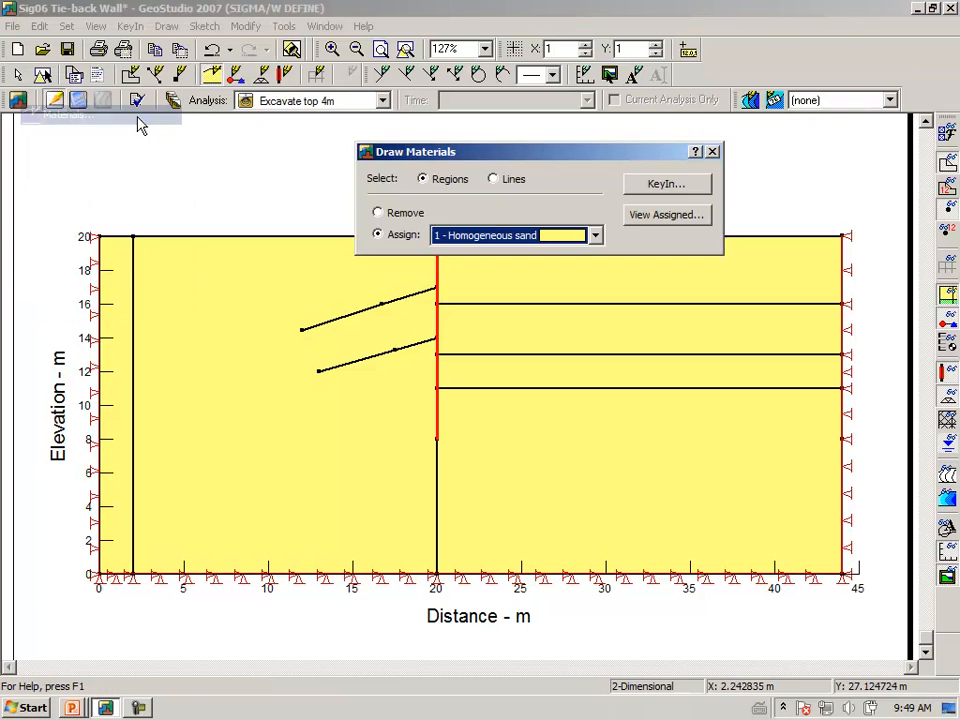
click(391, 214)
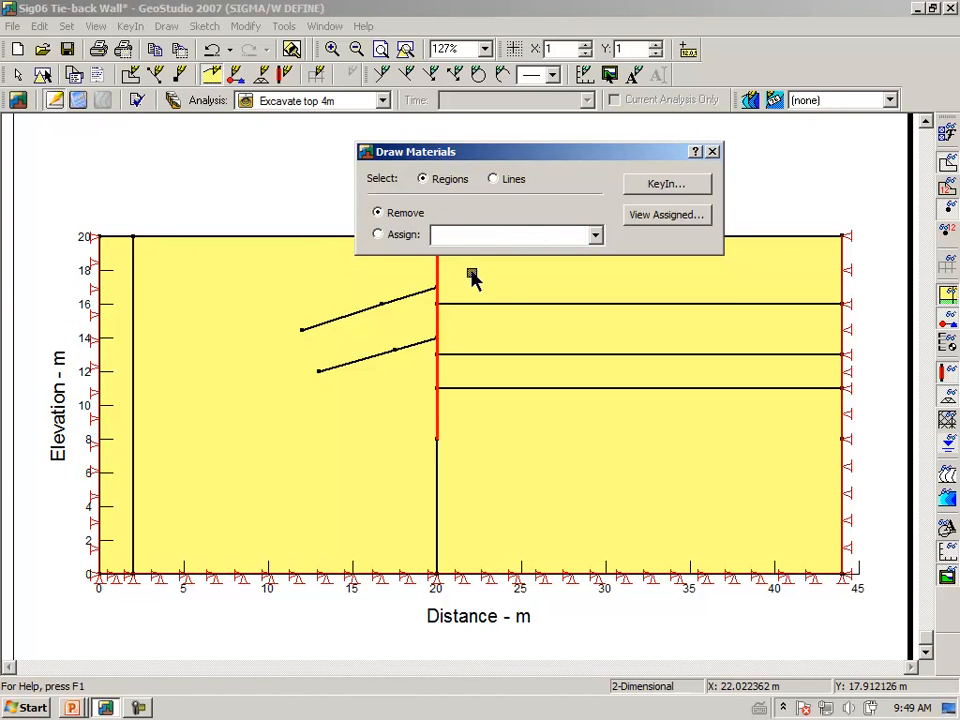
click(501, 286)
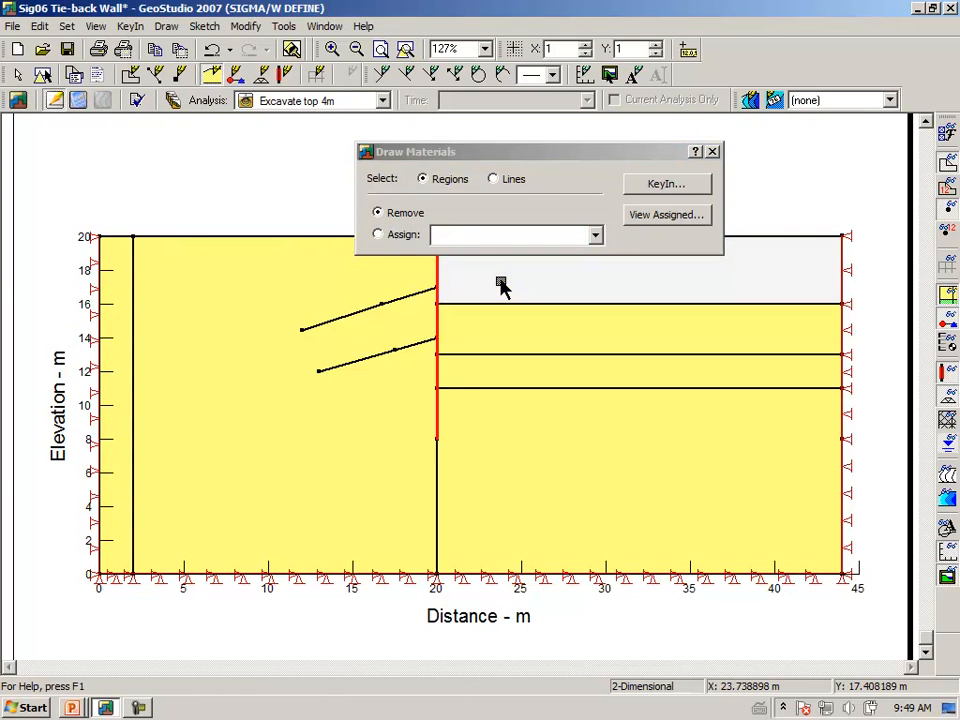
click(713, 153)
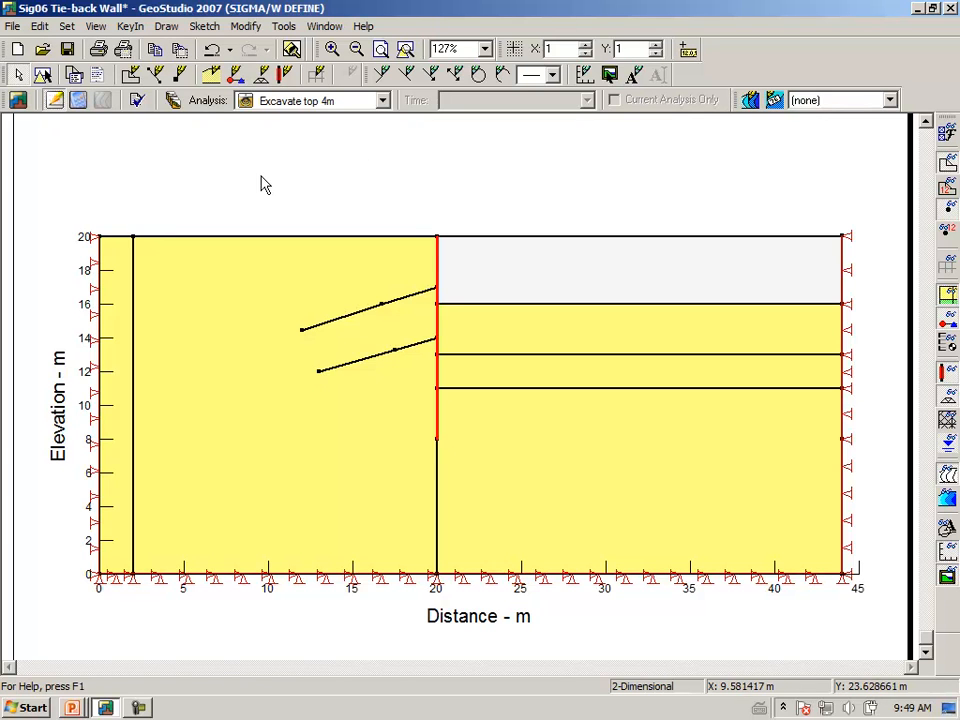
click(168, 27)
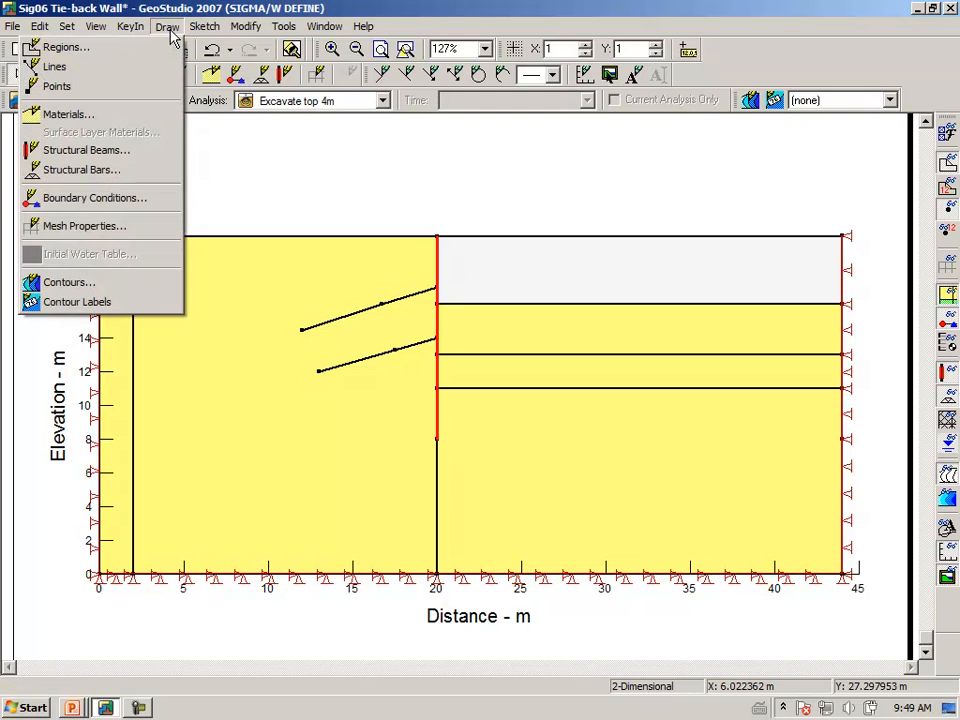
Assign the Fixed X/Y boundary condition to the model's left-side boundary line
click(148, 205)
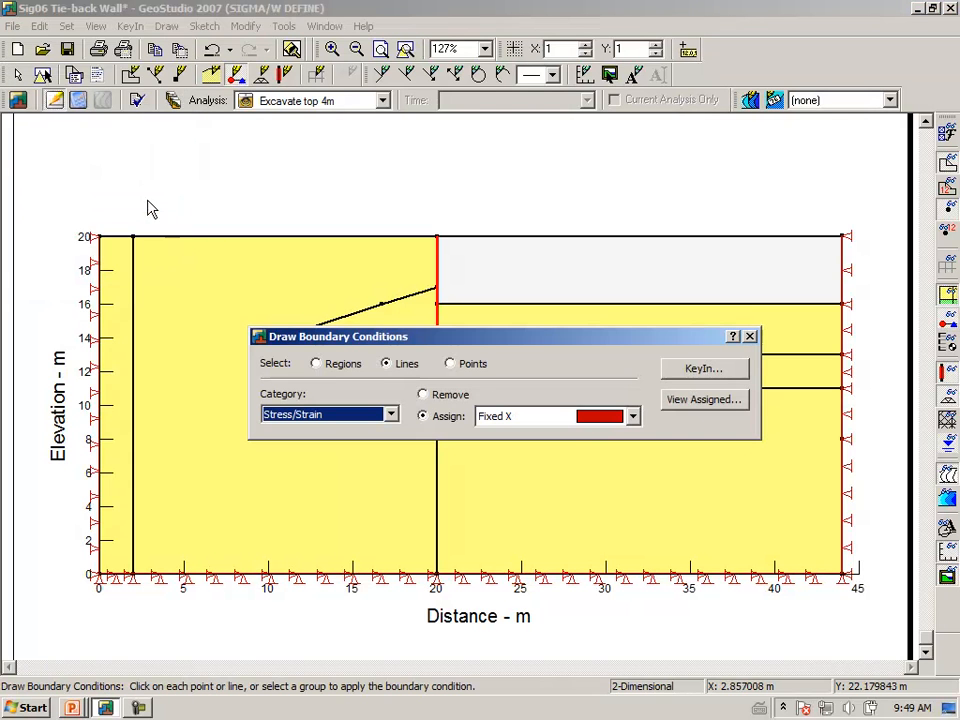
click(632, 417)
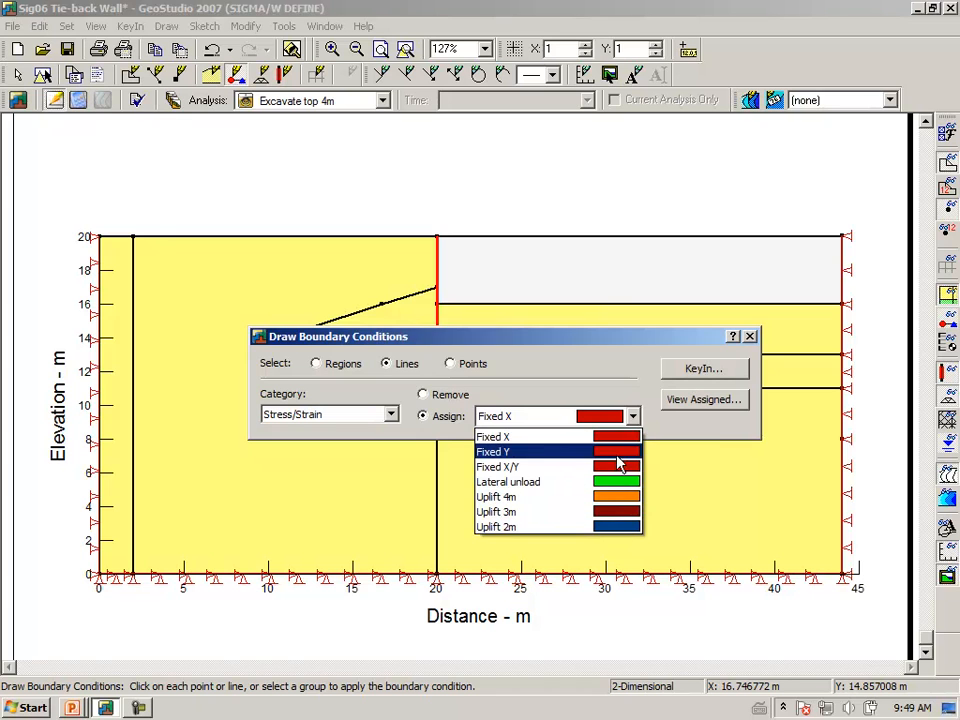
click(612, 466)
click(98, 405)
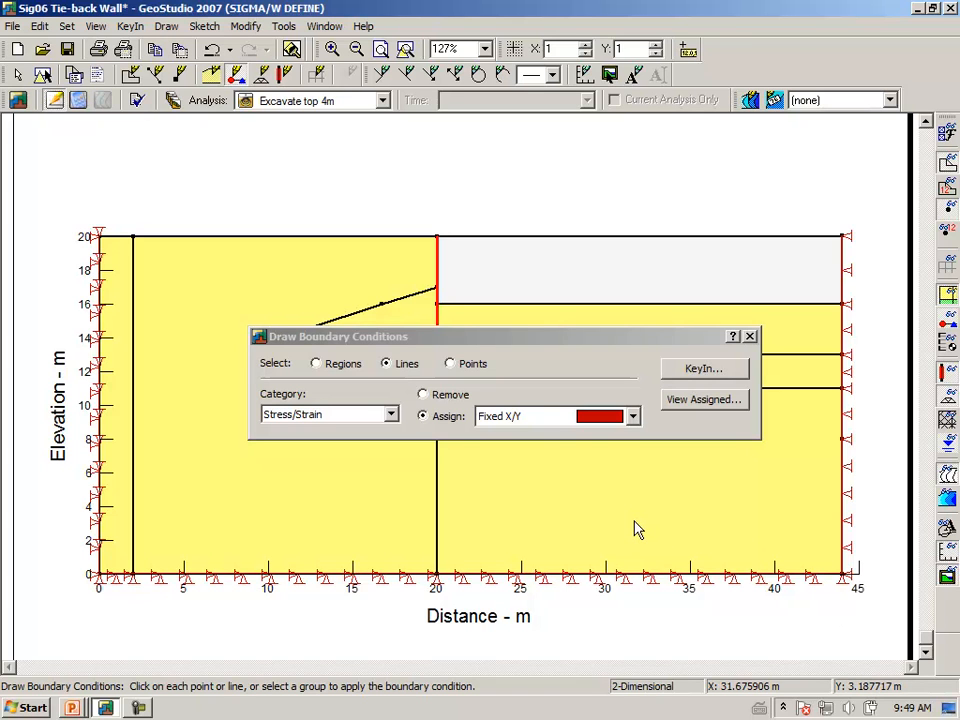
click(750, 337)
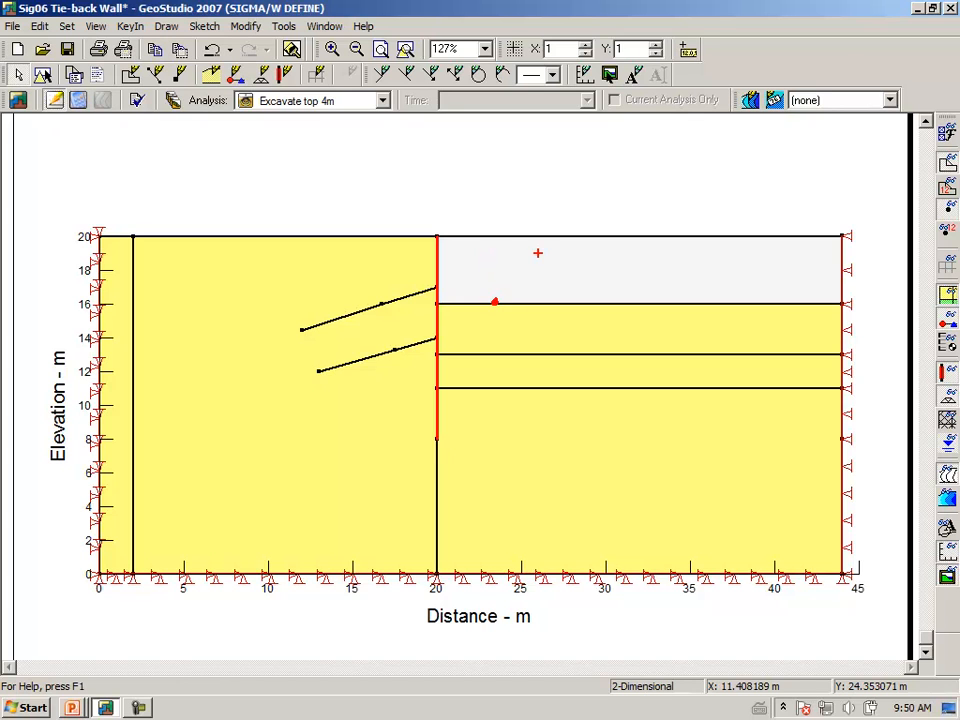
mouse_move(565, 180)
mouse_down()
mouse_move(618, 171)
mouse_move(603, 183)
mouse_move(622, 180)
mouse_up()
mouse_move(634, 159)
mouse_down()
mouse_move(644, 176)
mouse_move(668, 152)
mouse_move(731, 158)
mouse_up()
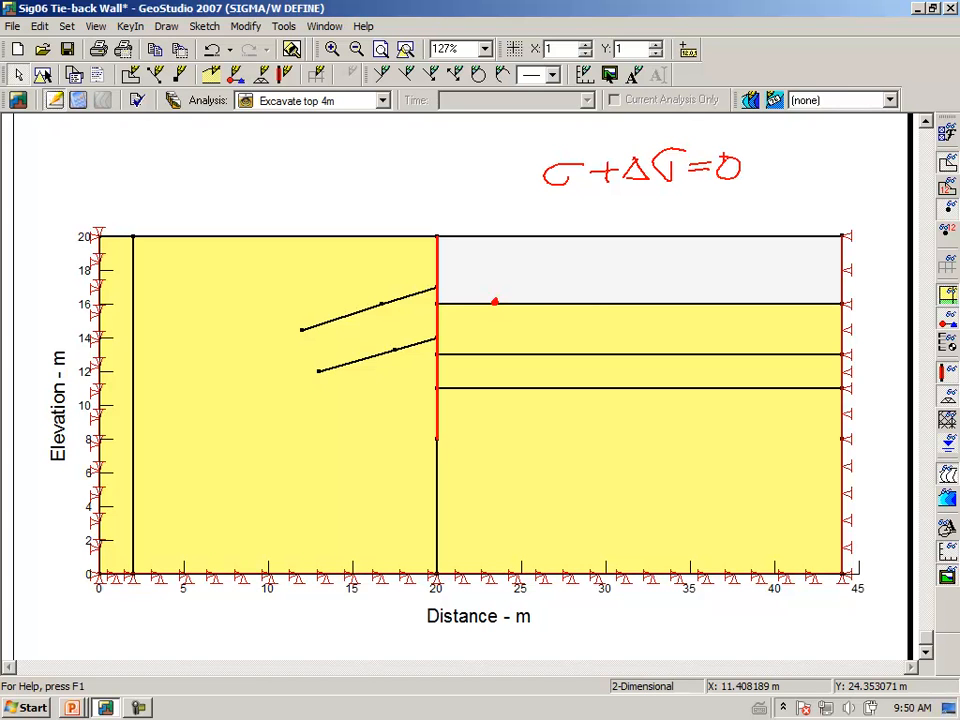
drag(553, 256, 551, 299)
click(590, 300)
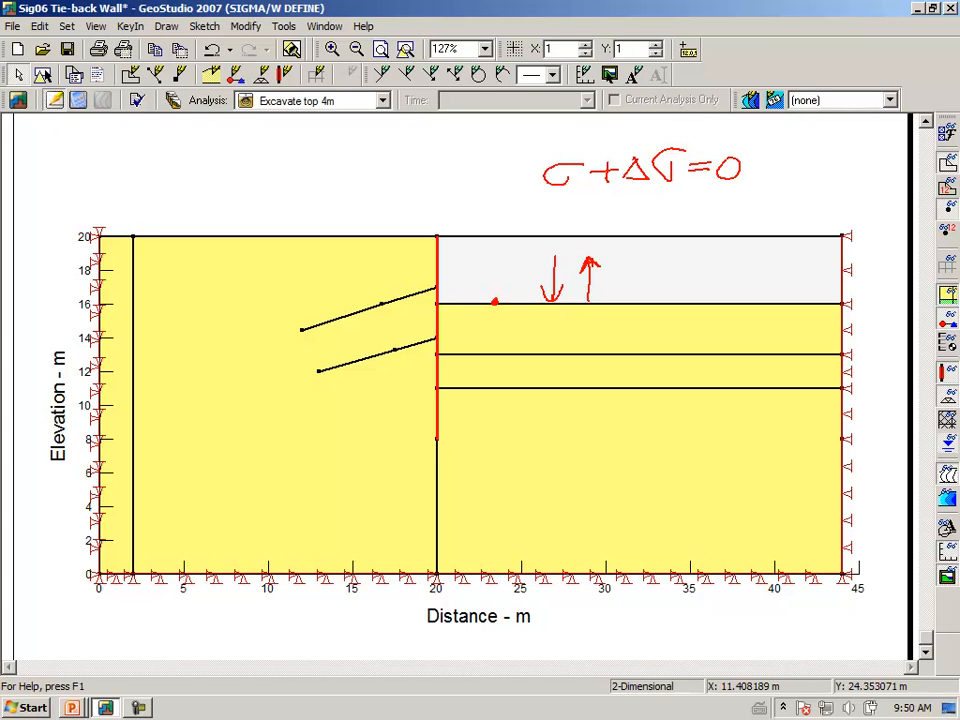
mouse_move(480, 408)
mouse_down()
mouse_move(491, 447)
mouse_move(498, 406)
mouse_move(530, 424)
mouse_move(526, 444)
mouse_move(560, 442)
mouse_up()
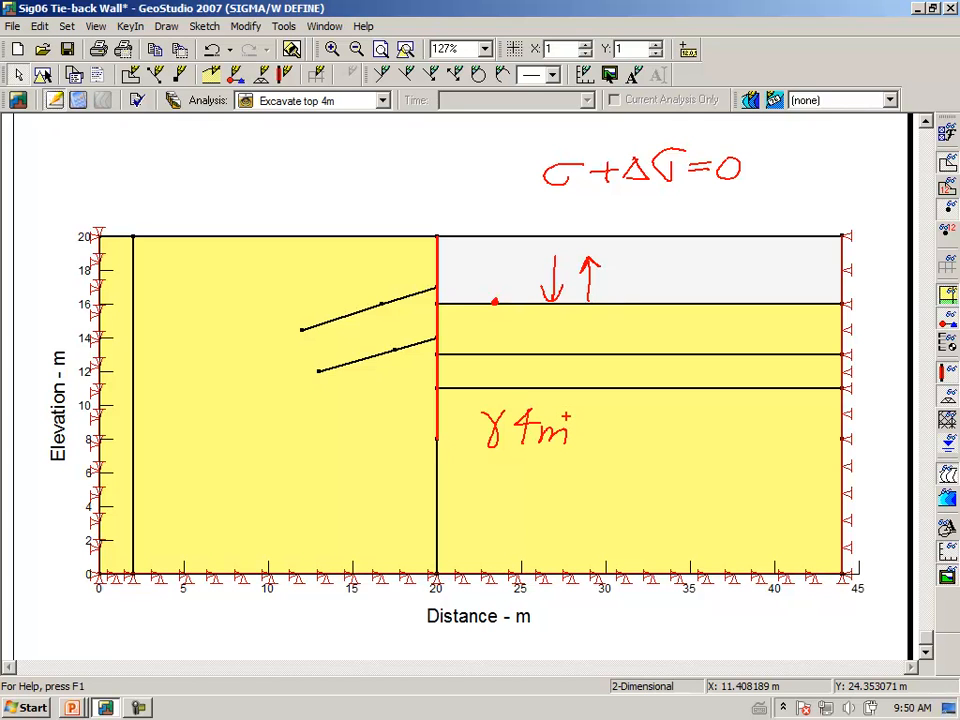
mouse_move(469, 468)
mouse_down()
mouse_move(488, 483)
mouse_move(504, 467)
mouse_move(531, 480)
mouse_up()
mouse_move(586, 450)
mouse_down()
mouse_move(578, 463)
mouse_move(610, 456)
mouse_move(615, 466)
mouse_up()
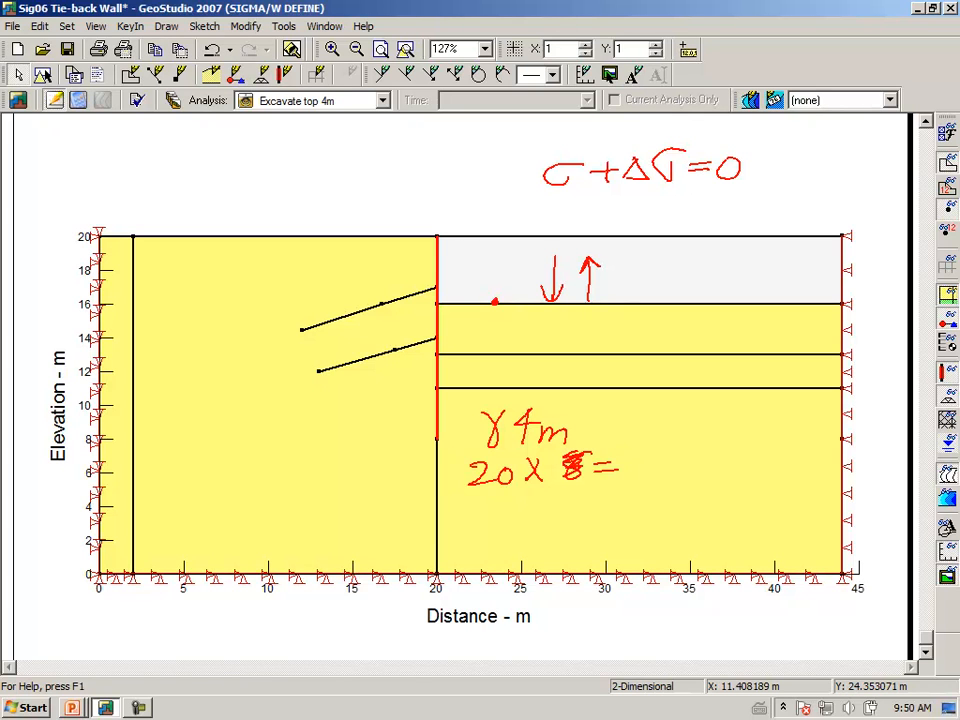
drag(566, 490, 572, 510)
mouse_move(657, 452)
mouse_down()
mouse_move(668, 478)
mouse_move(681, 452)
mouse_move(703, 480)
mouse_move(727, 477)
mouse_move(727, 458)
mouse_move(753, 467)
mouse_up()
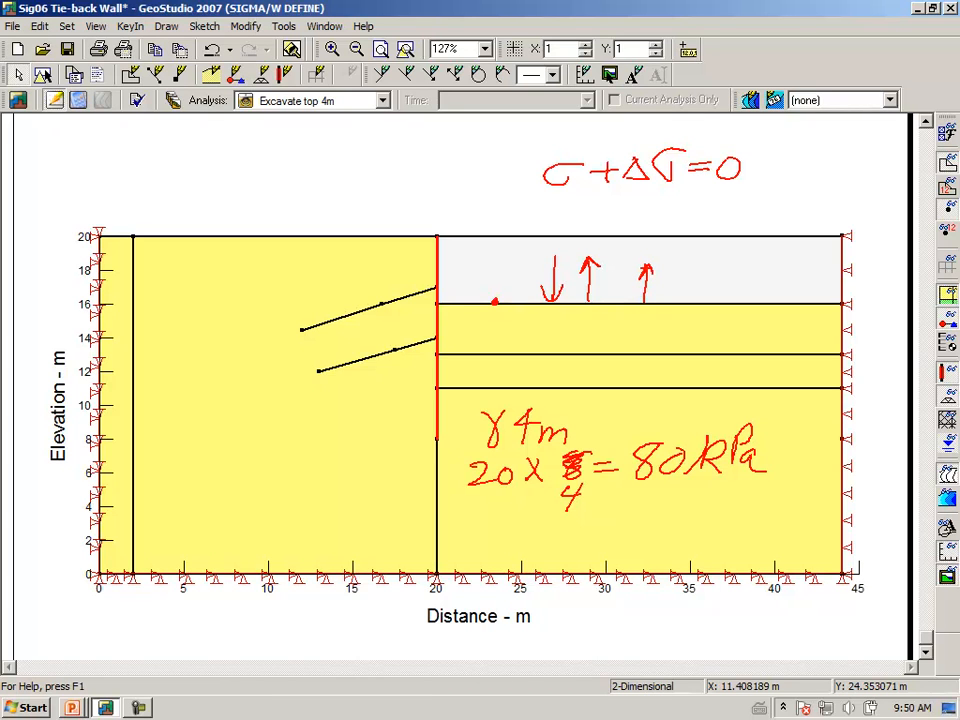
key(Escape)
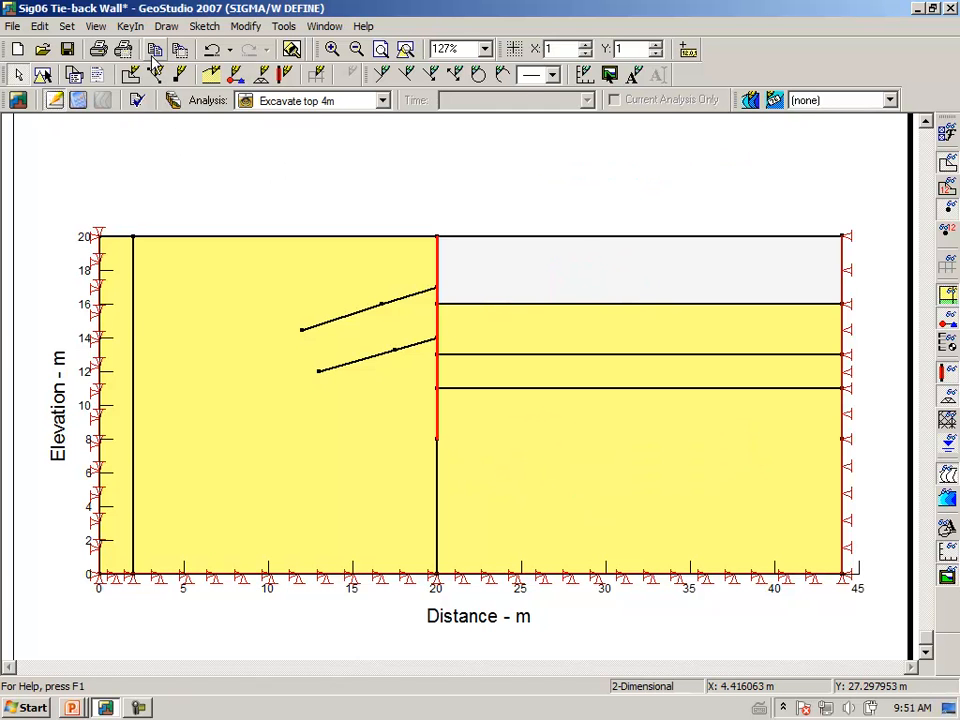
Pick Uplift 4m in Draw Boundary Conditions and open its definition to edit the Y-stress
click(166, 28)
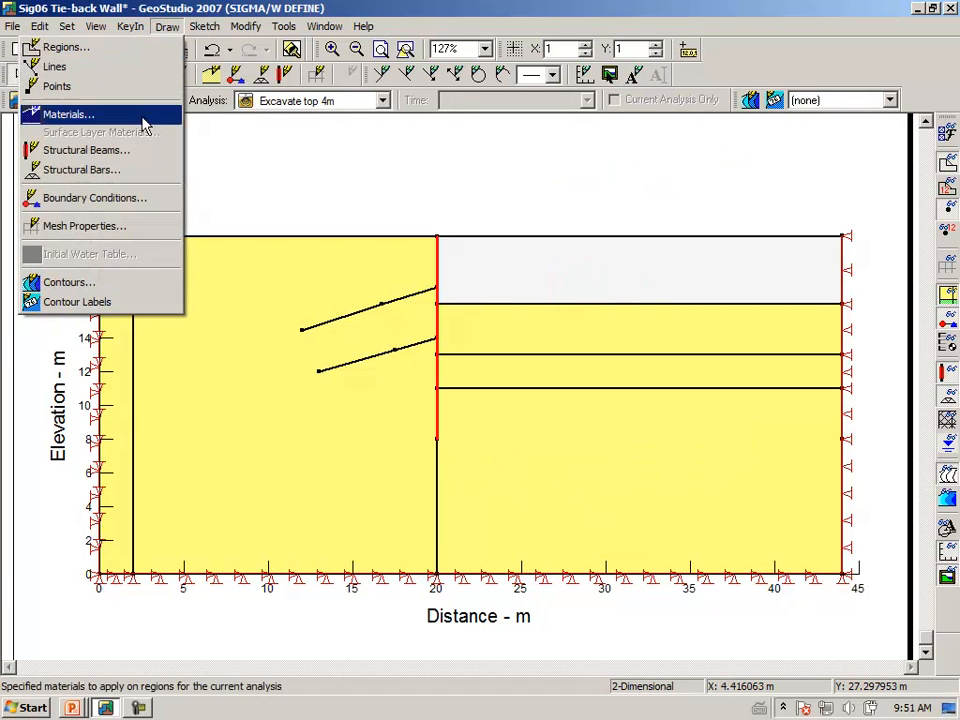
click(118, 200)
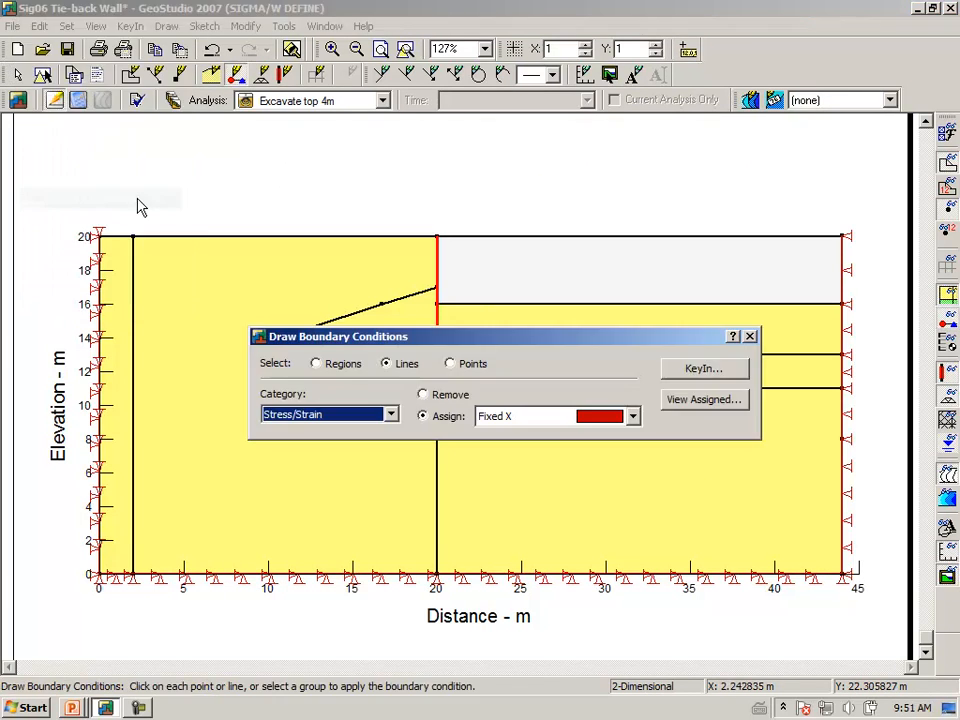
click(634, 418)
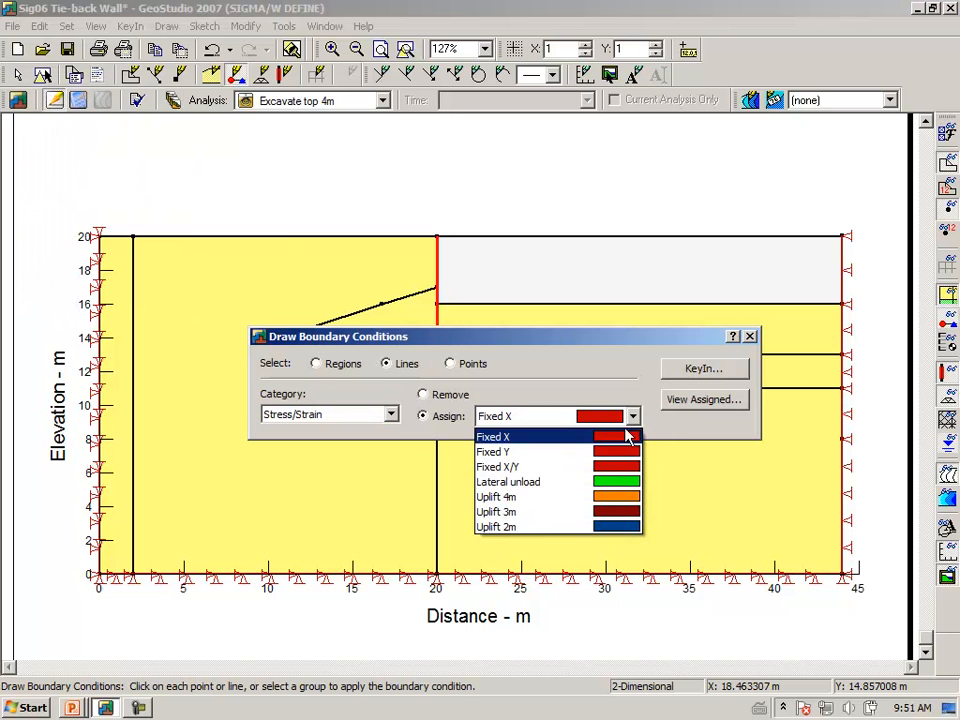
click(505, 497)
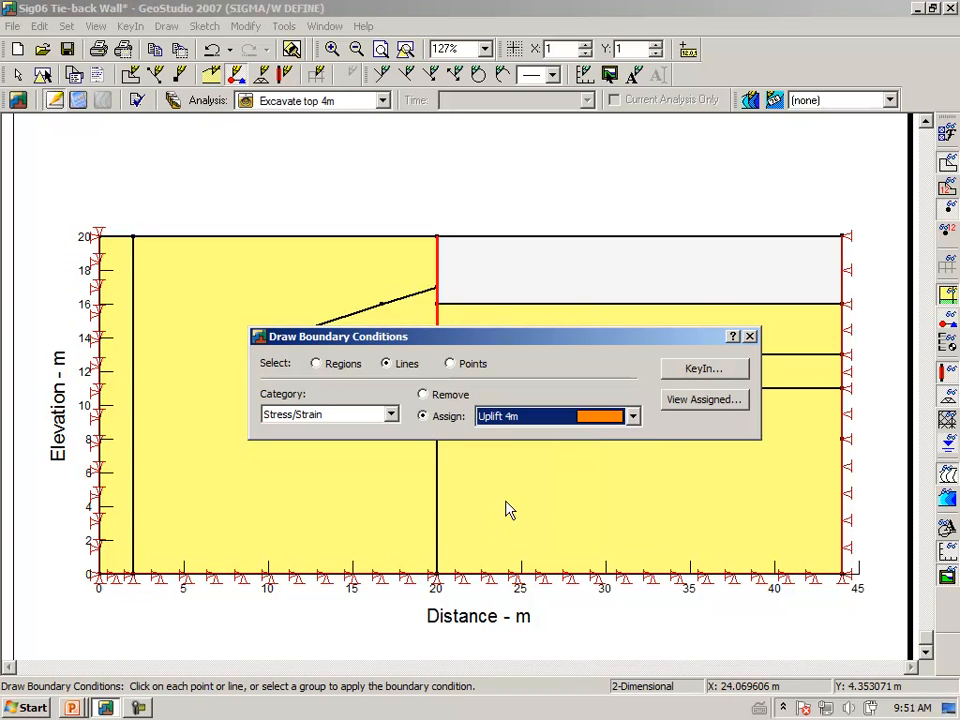
click(703, 369)
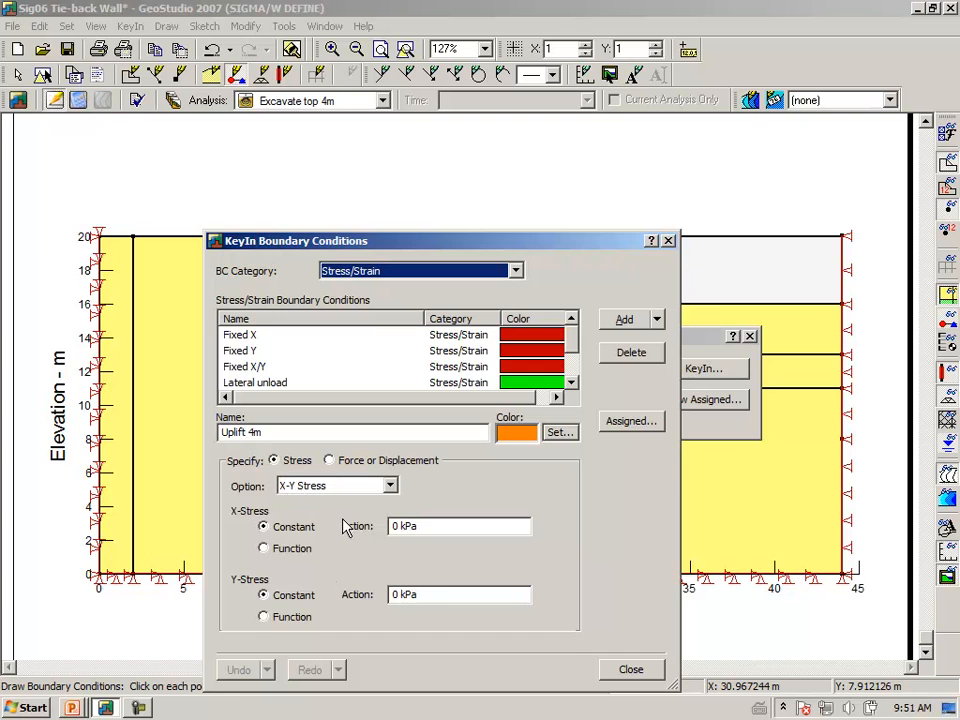
click(440, 595)
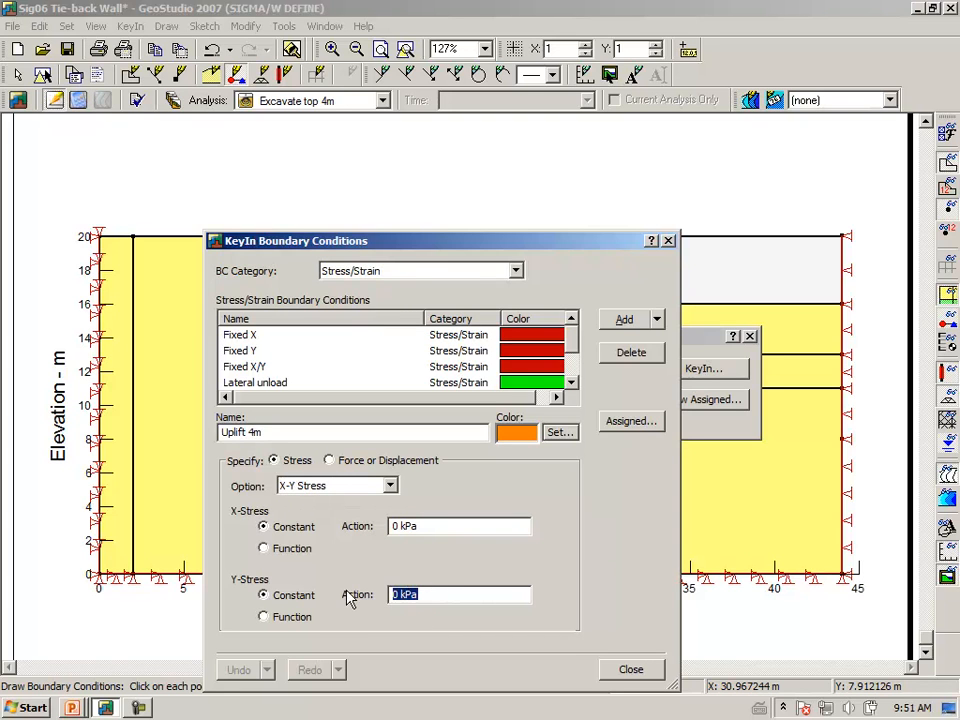
Set Uplift 4m's Y-stress to 80 kPa and apply it along the 16 m excavation floor
text(80)
key(Tab)
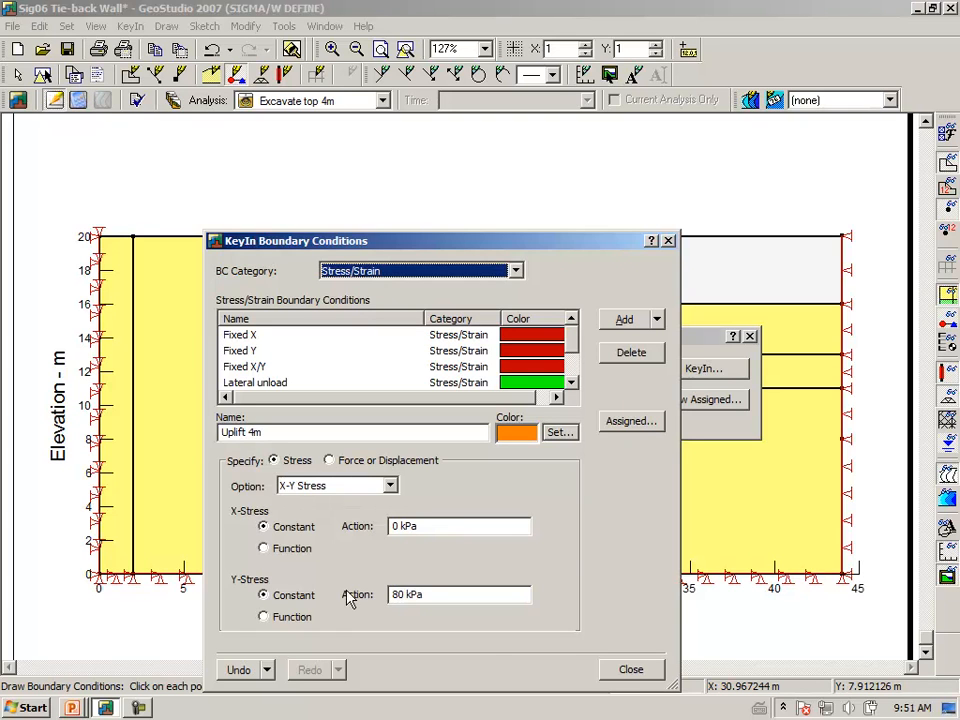
click(627, 671)
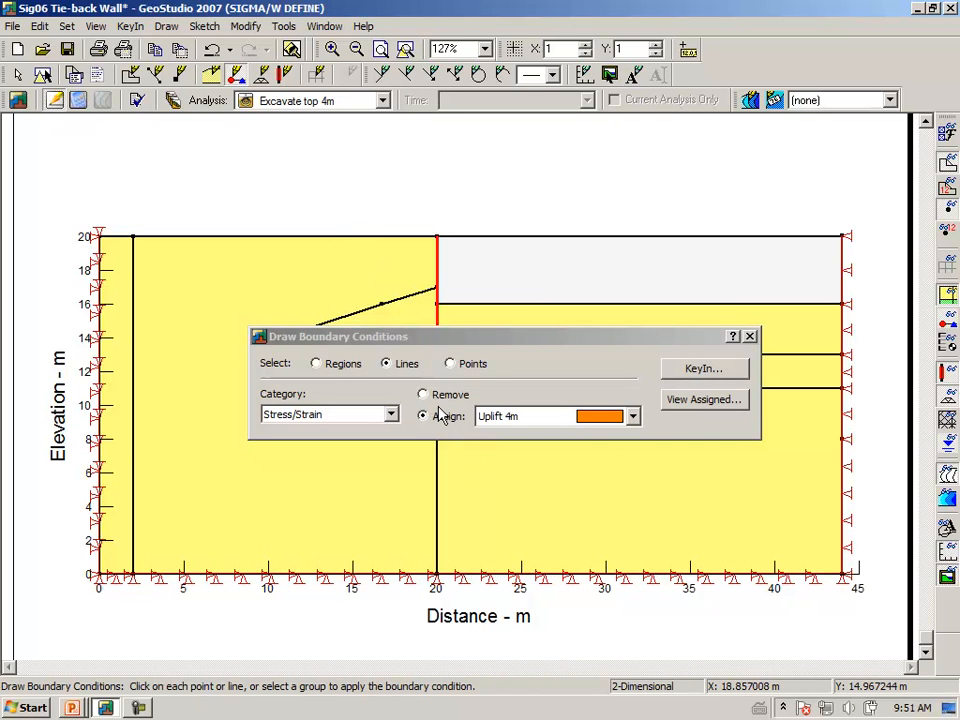
click(514, 304)
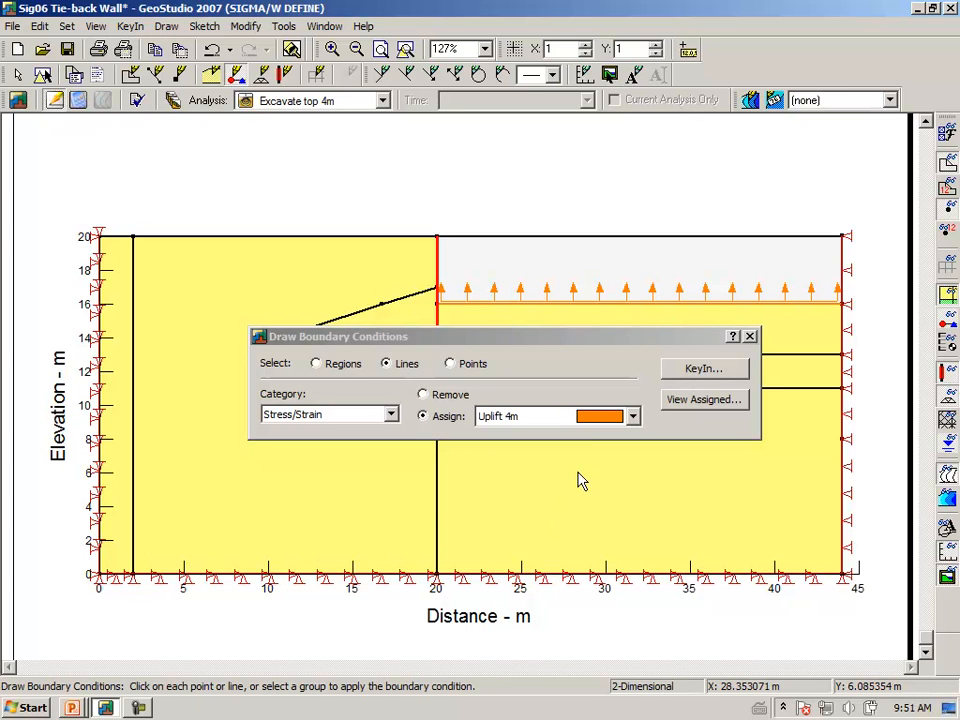
Give the Lateral unload condition a 20 m elevation and a -10 kN/m³ unit weight
click(695, 375)
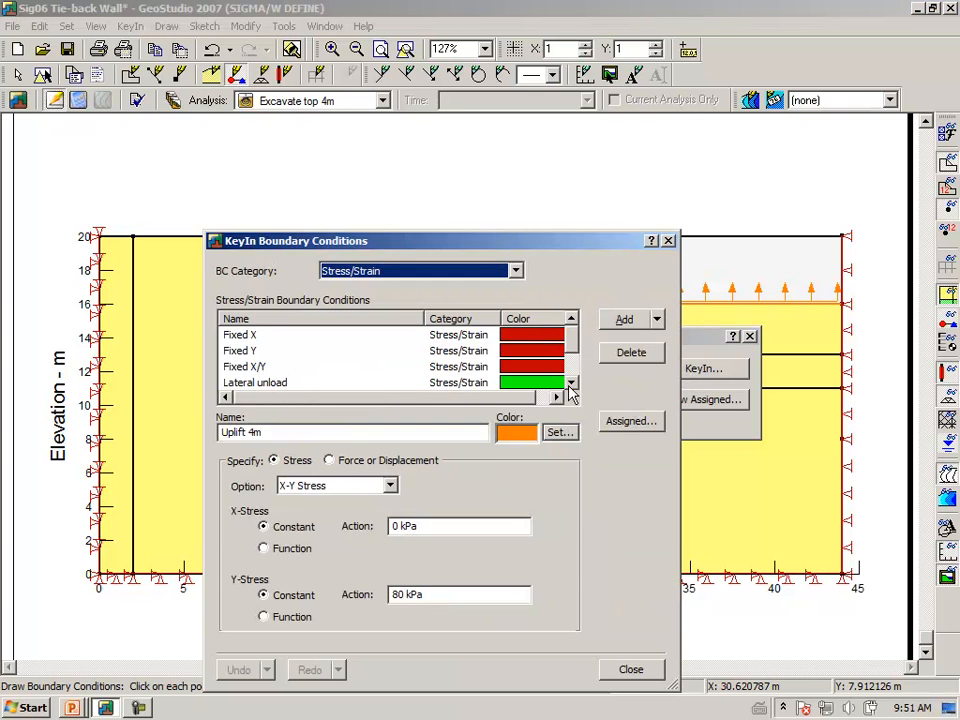
drag(574, 349, 574, 375)
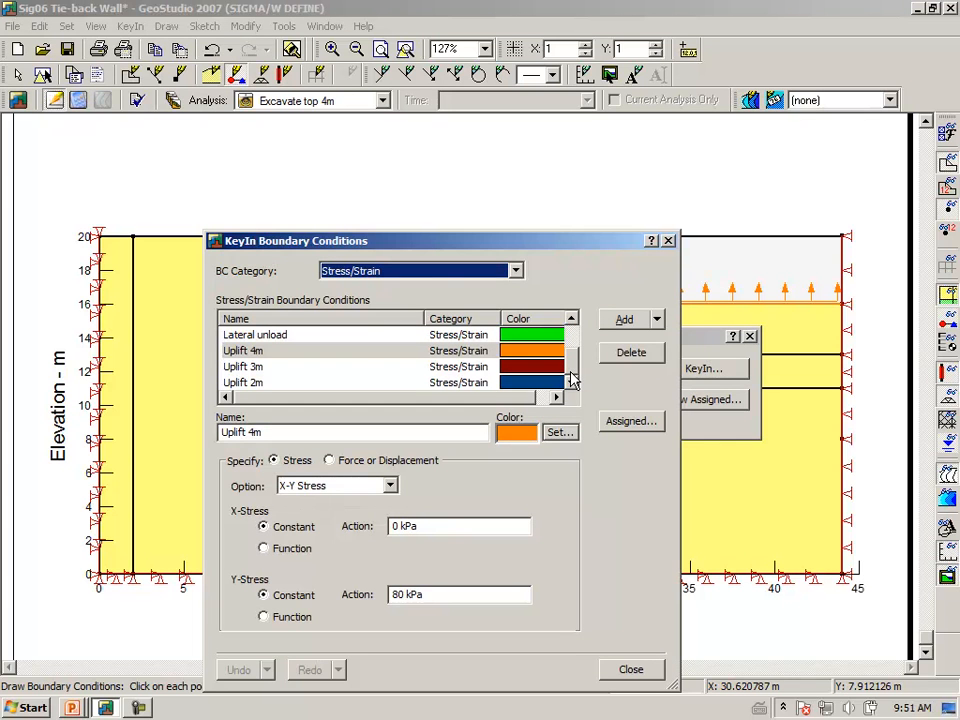
click(269, 340)
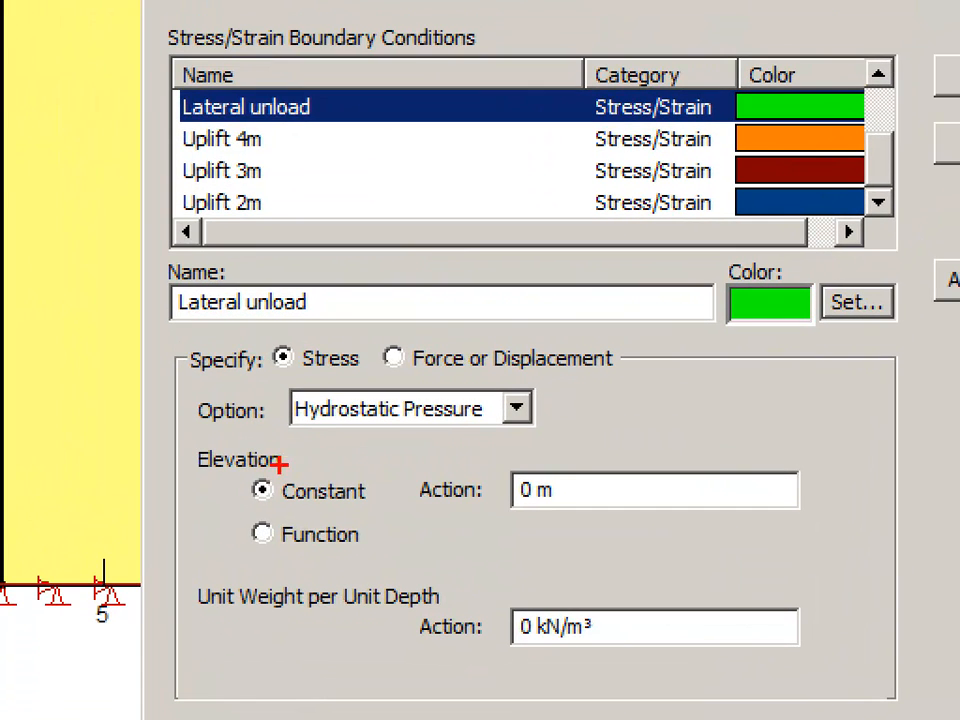
mouse_move(272, 437)
mouse_down()
mouse_move(392, 450)
mouse_move(562, 402)
mouse_move(493, 382)
mouse_move(349, 374)
mouse_move(368, 358)
mouse_move(310, 339)
mouse_move(264, 370)
mouse_move(262, 455)
mouse_up()
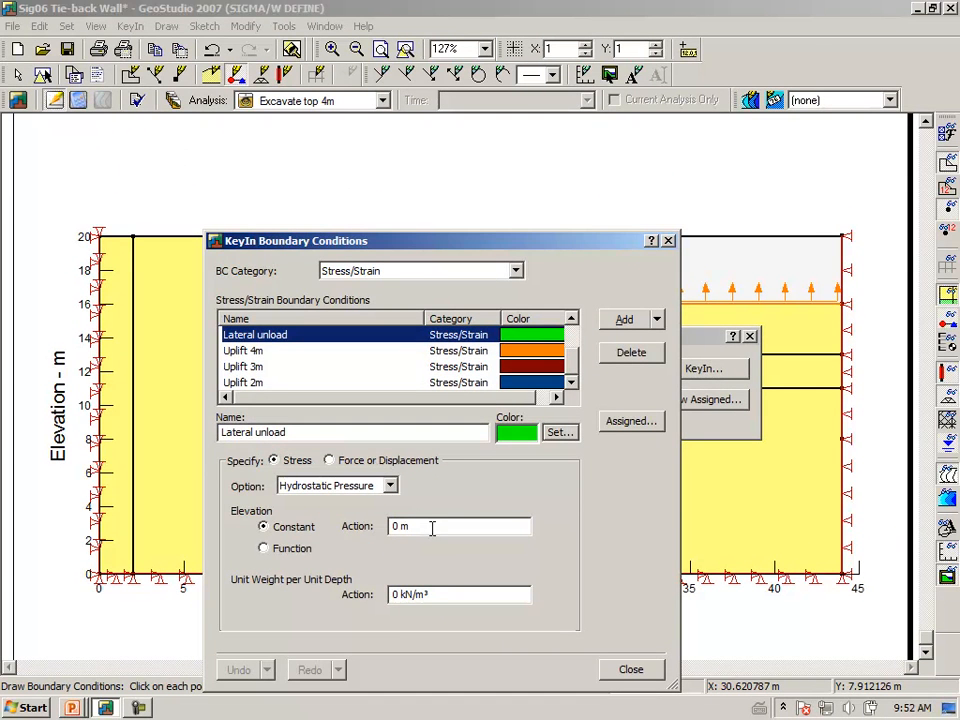
click(598, 490)
drag(431, 527, 318, 527)
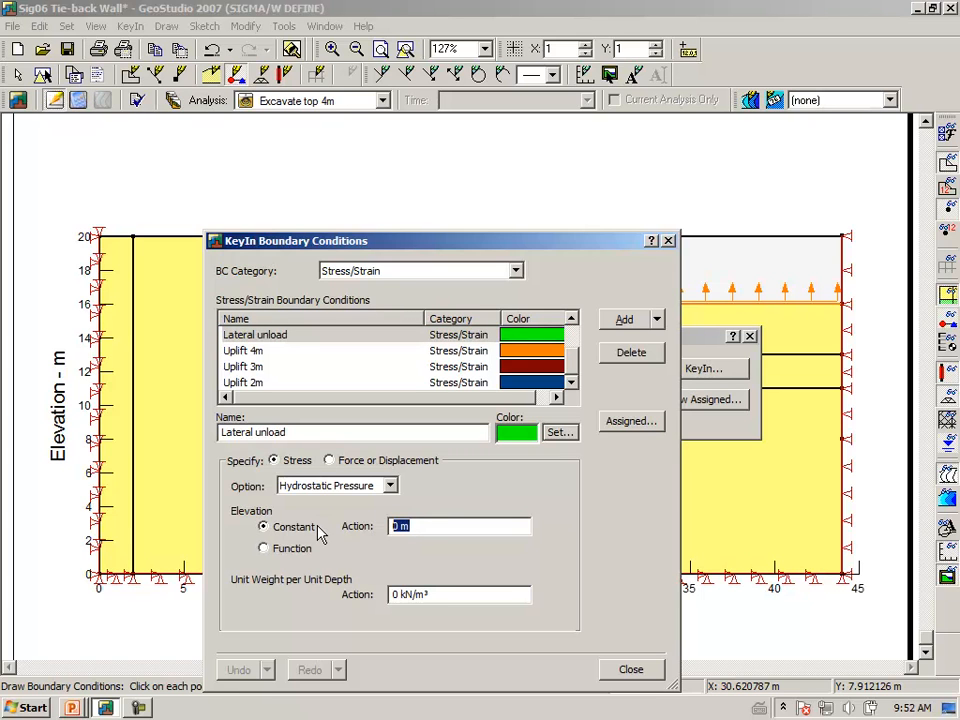
text(20)
key(Tab)
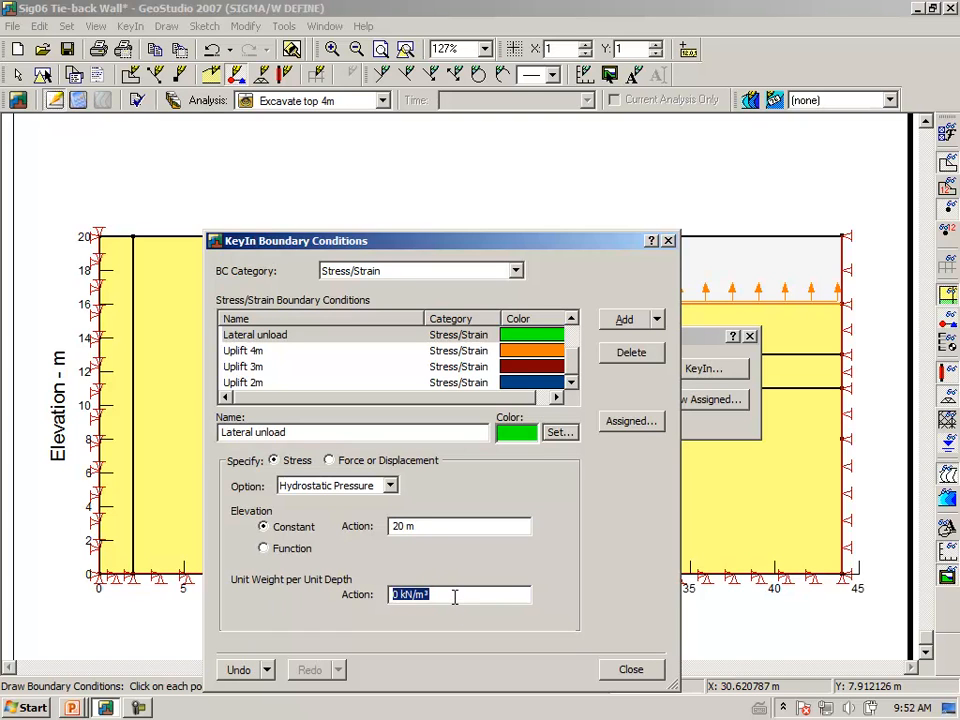
text(-10)
key(Return)
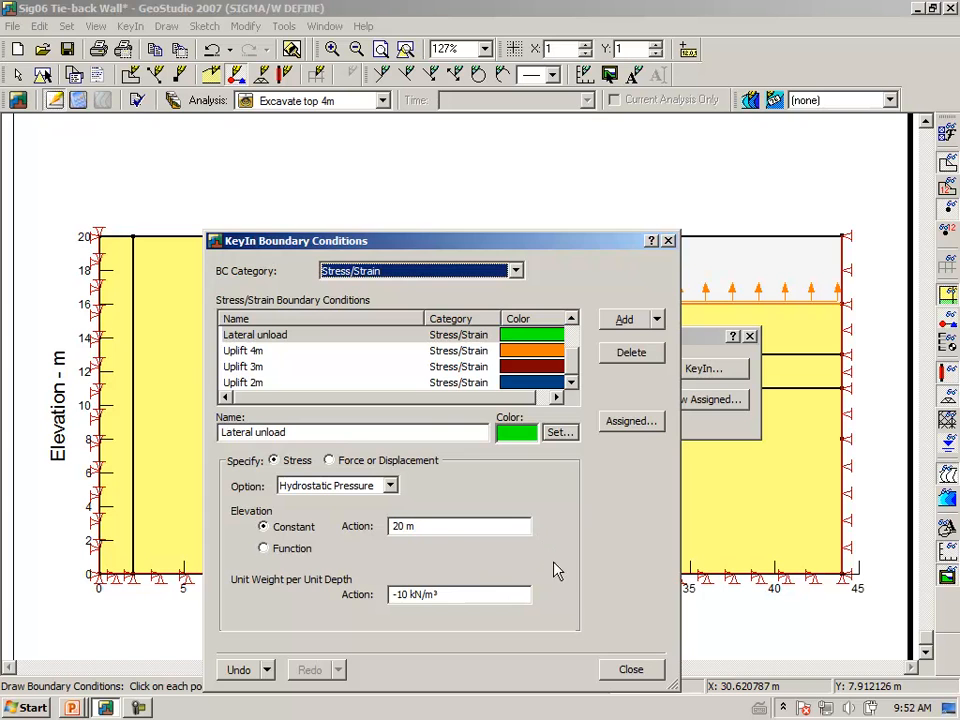
click(630, 670)
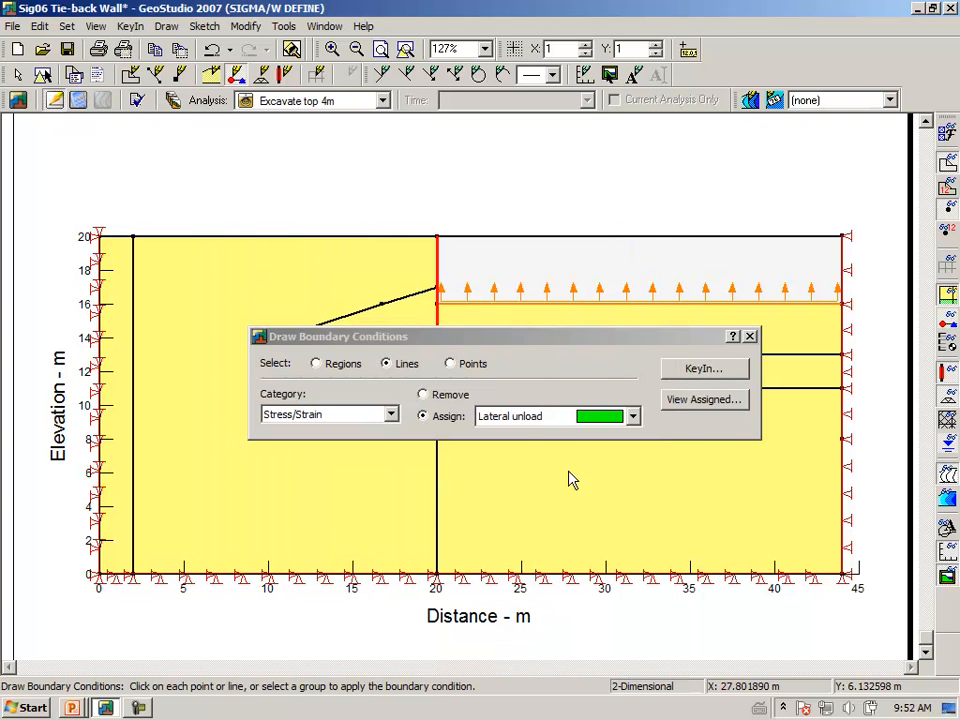
Apply Lateral unload to the wall line above the 16 m floor and zoom in to check it
click(438, 280)
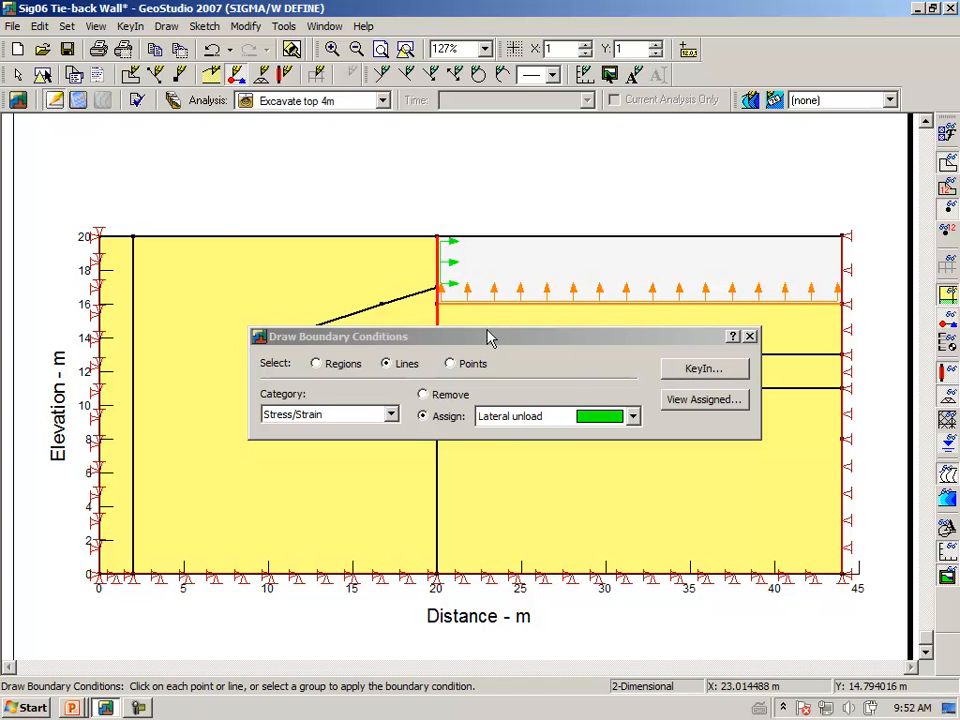
click(750, 337)
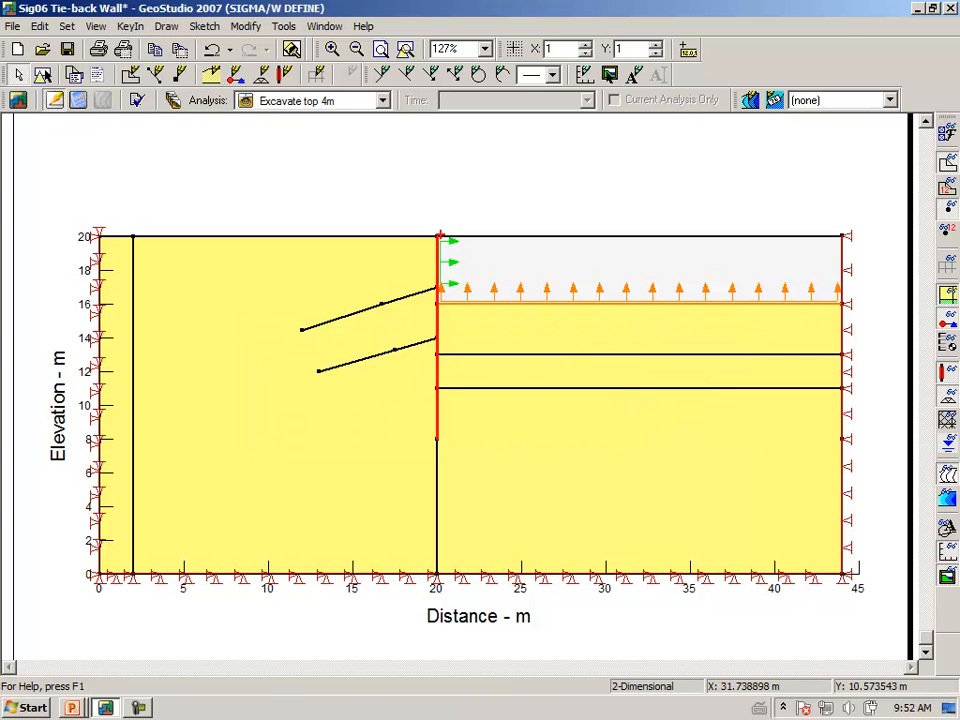
drag(436, 237, 515, 433)
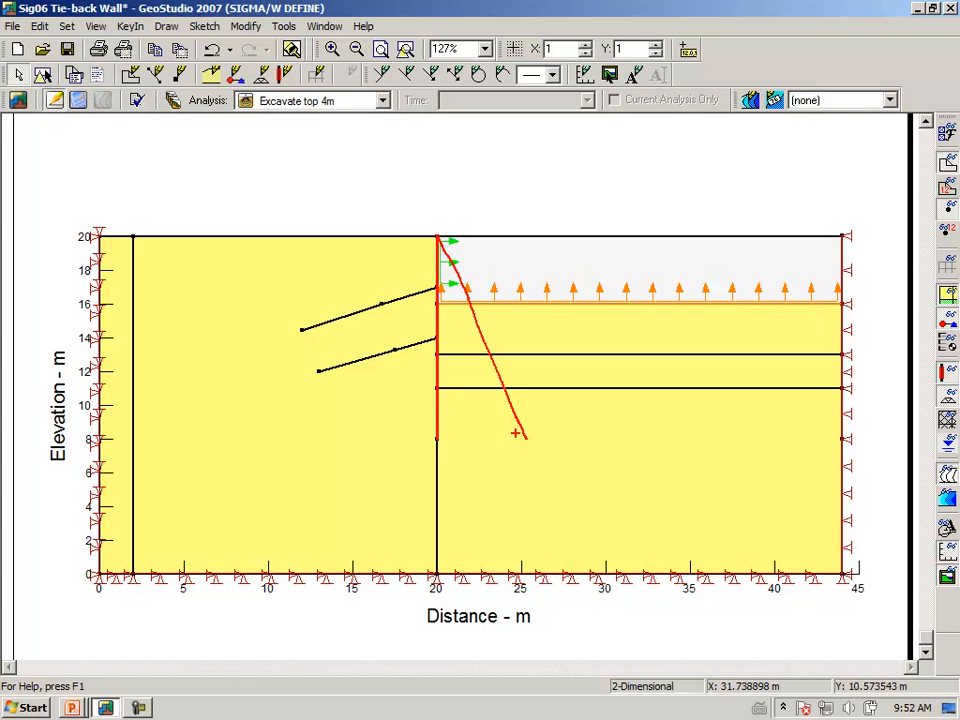
mouse_move(441, 243)
mouse_down()
mouse_move(454, 262)
mouse_move(452, 286)
mouse_move(478, 287)
mouse_up()
key(Escape)
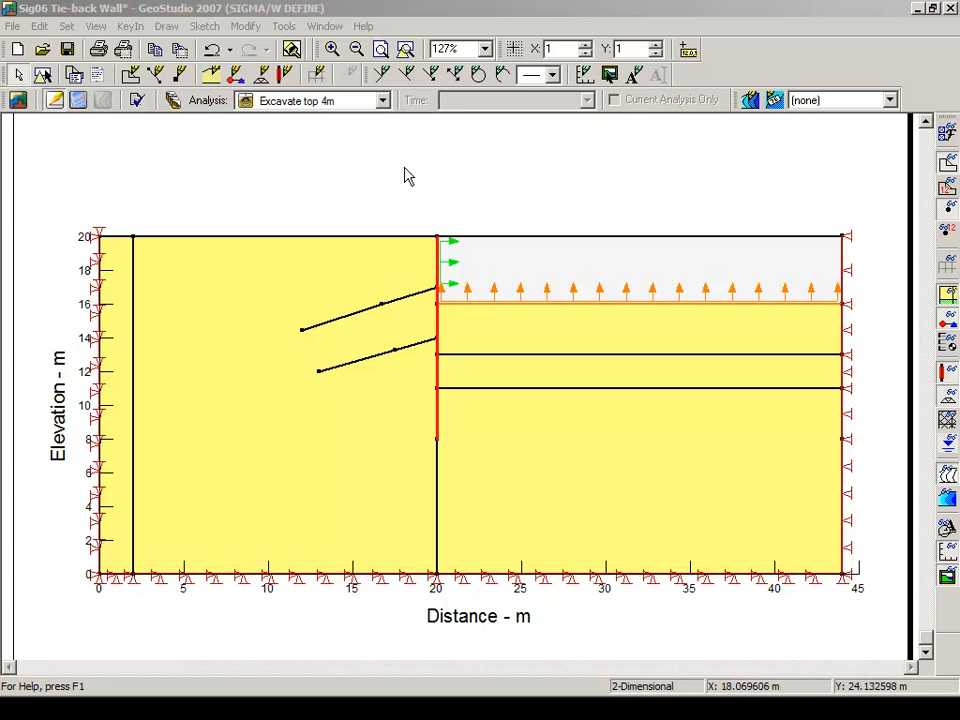
Verify the model, then set Excavate top 4m to a 1 t duration with 1 time step
click(137, 100)
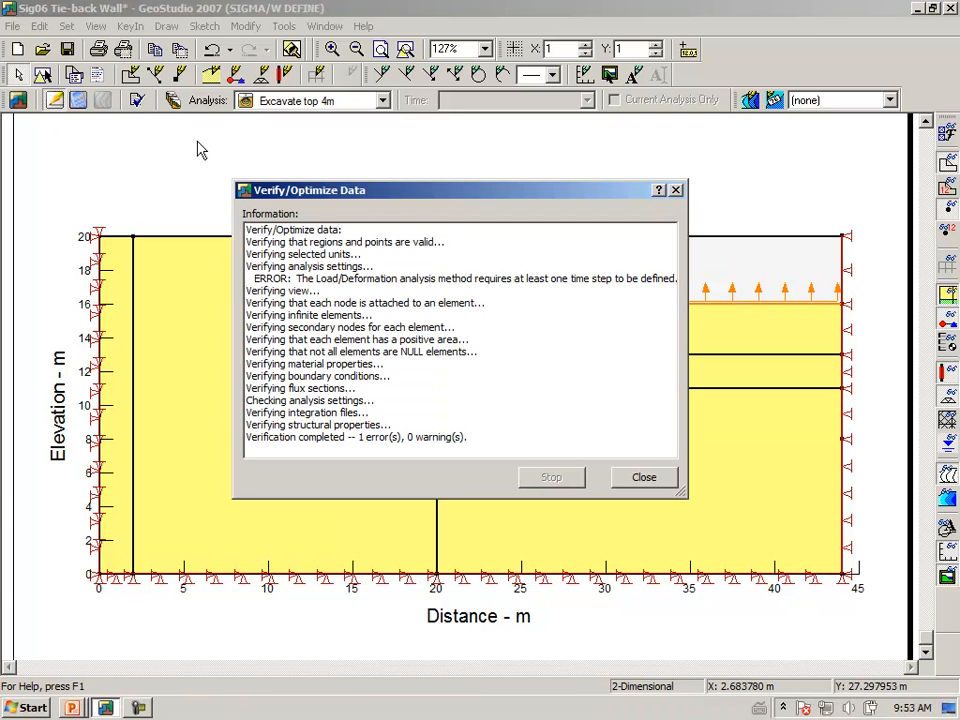
click(643, 478)
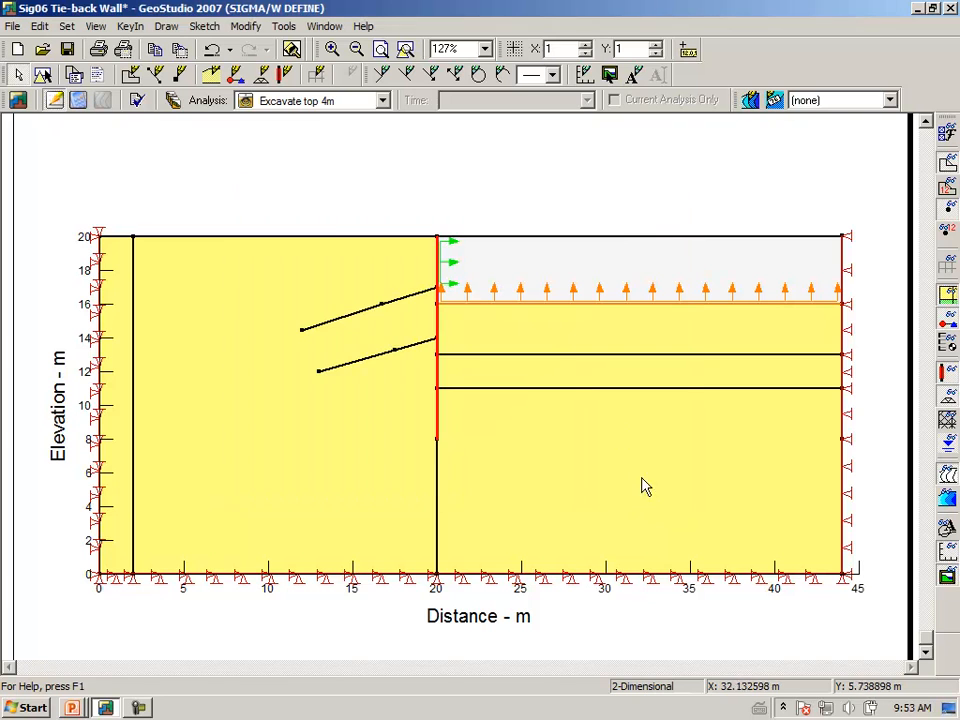
click(172, 101)
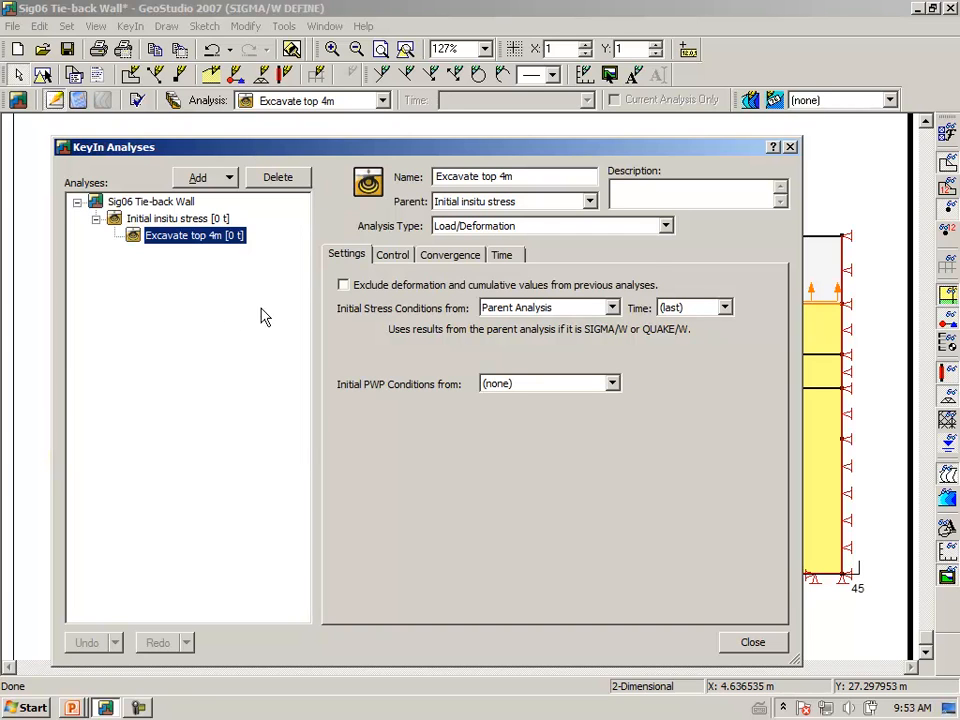
click(505, 257)
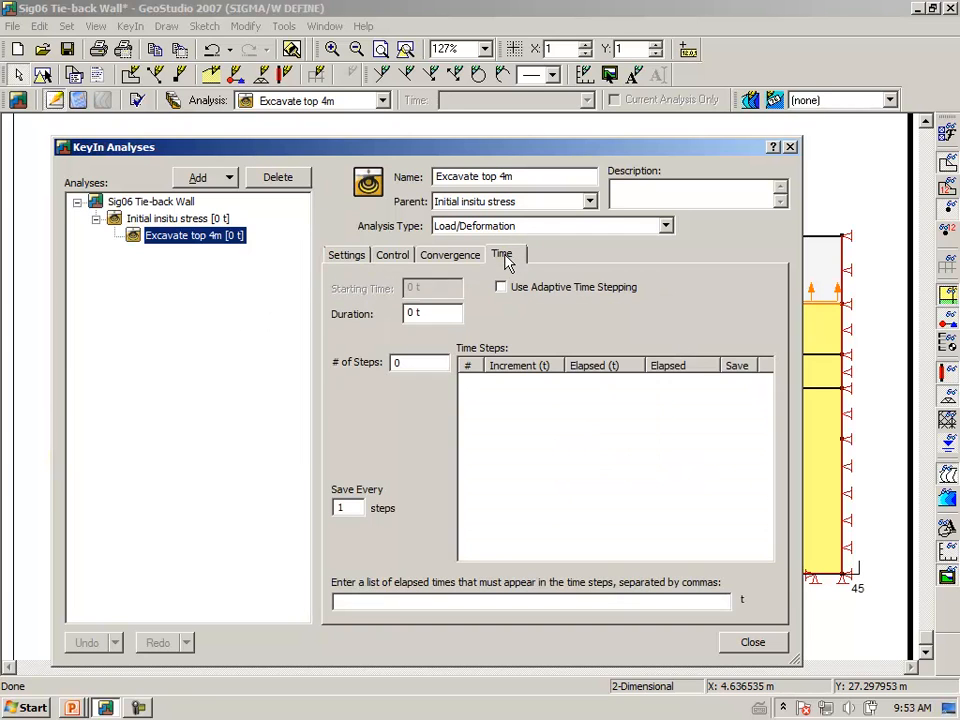
click(433, 313)
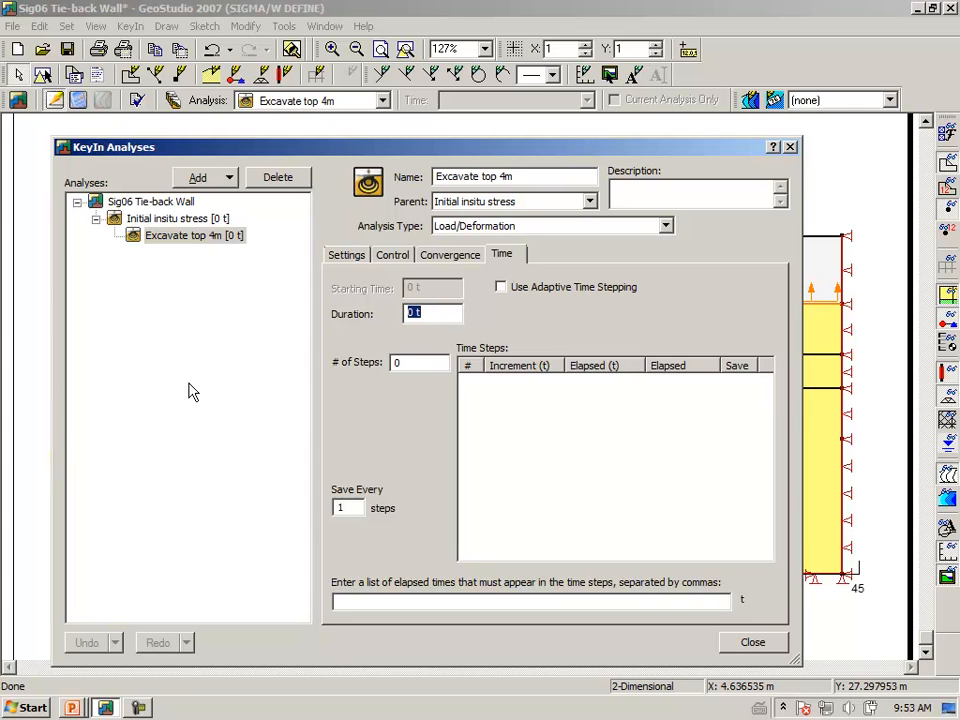
text(1)
key(Tab)
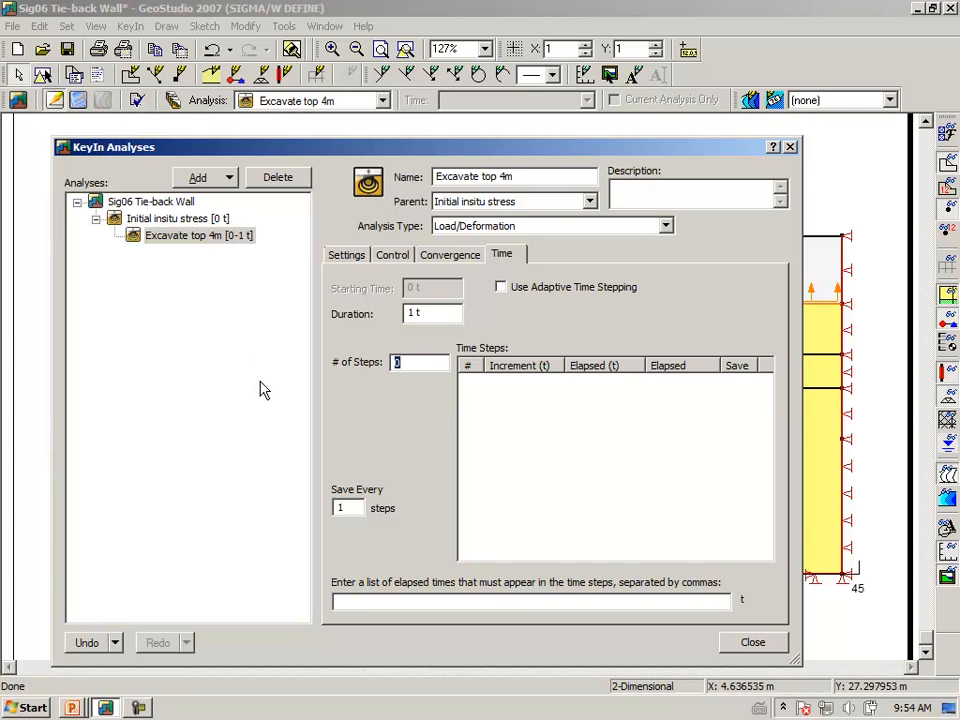
text(1)
key(Tab)
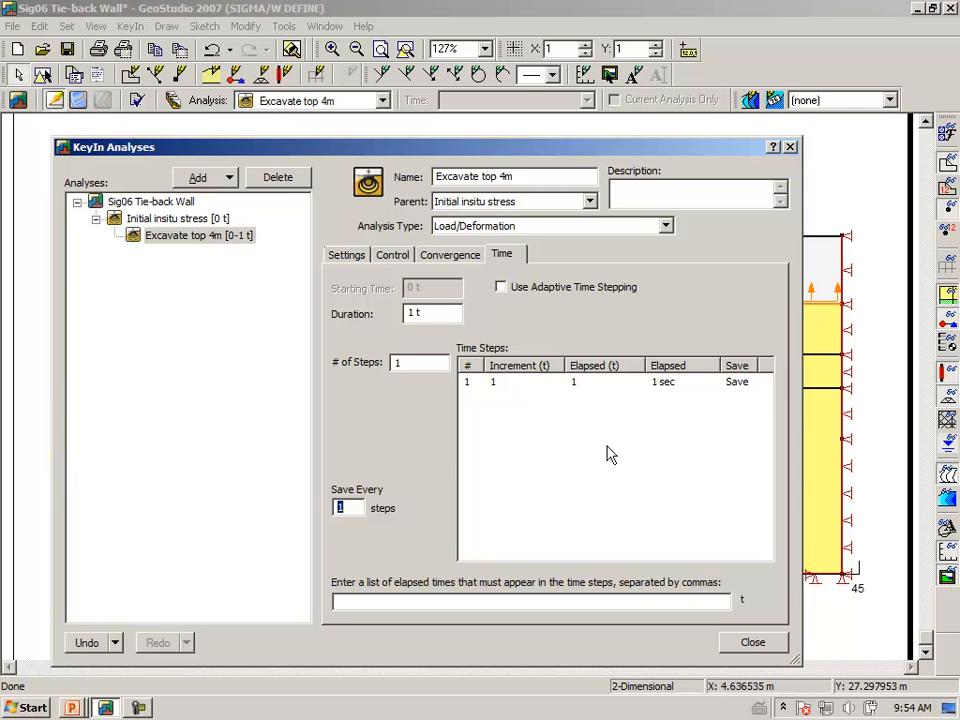
click(725, 647)
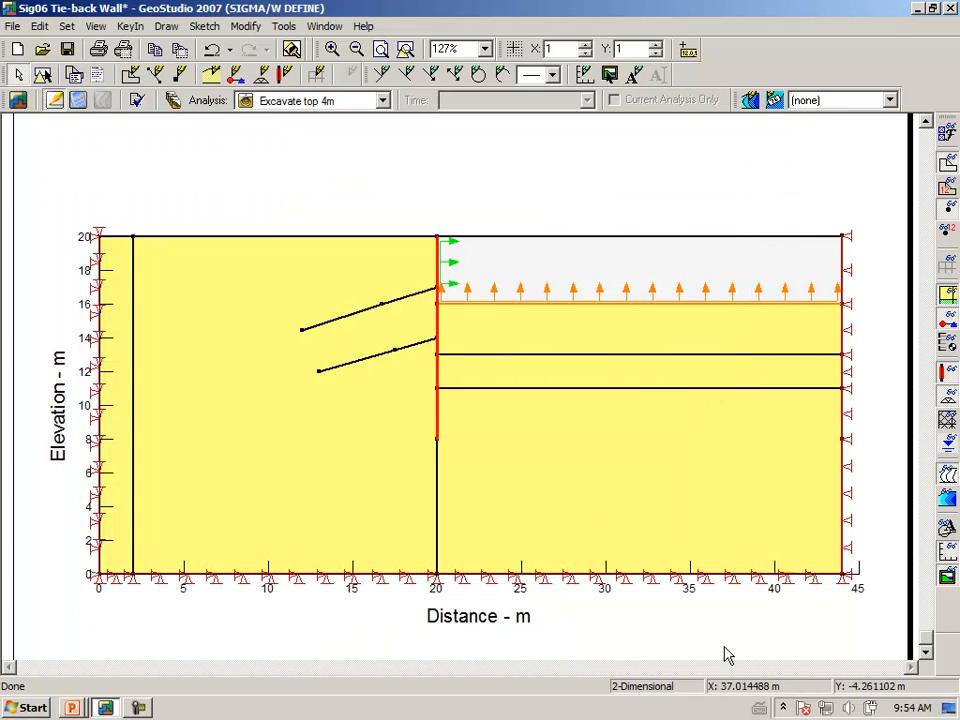
Verify the model again, save it, and solve the Excavate top 4m analysis
click(137, 102)
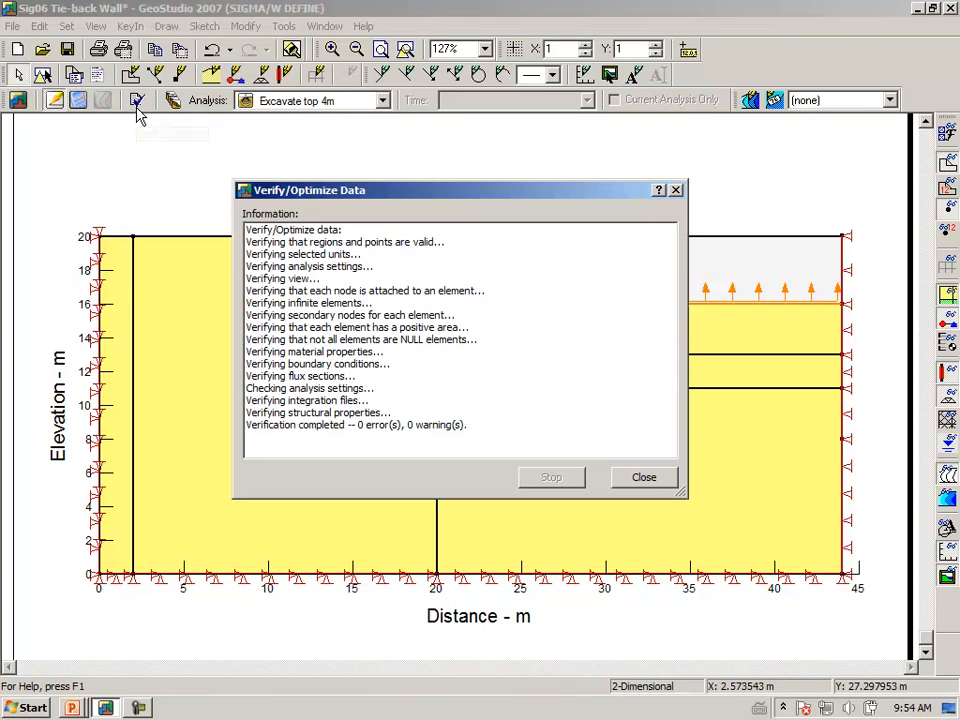
click(648, 481)
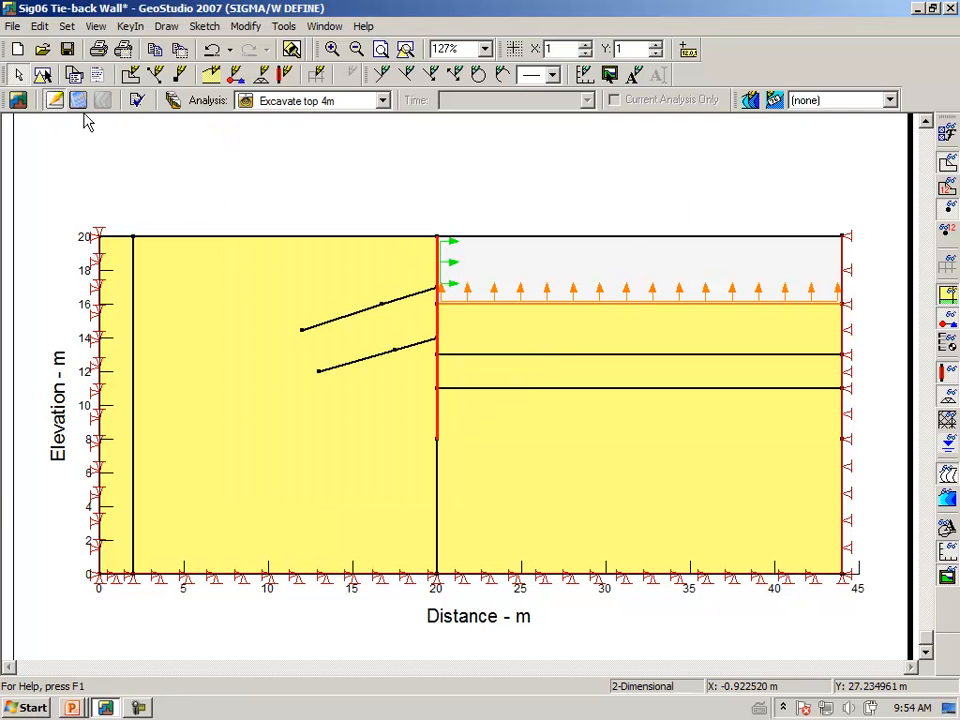
click(80, 101)
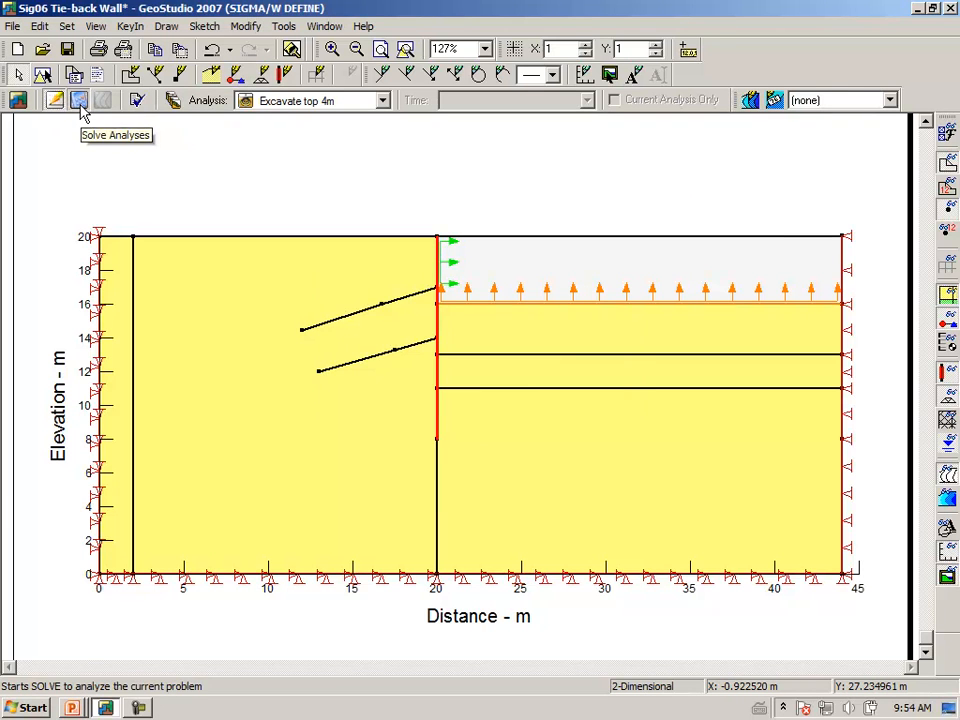
click(435, 393)
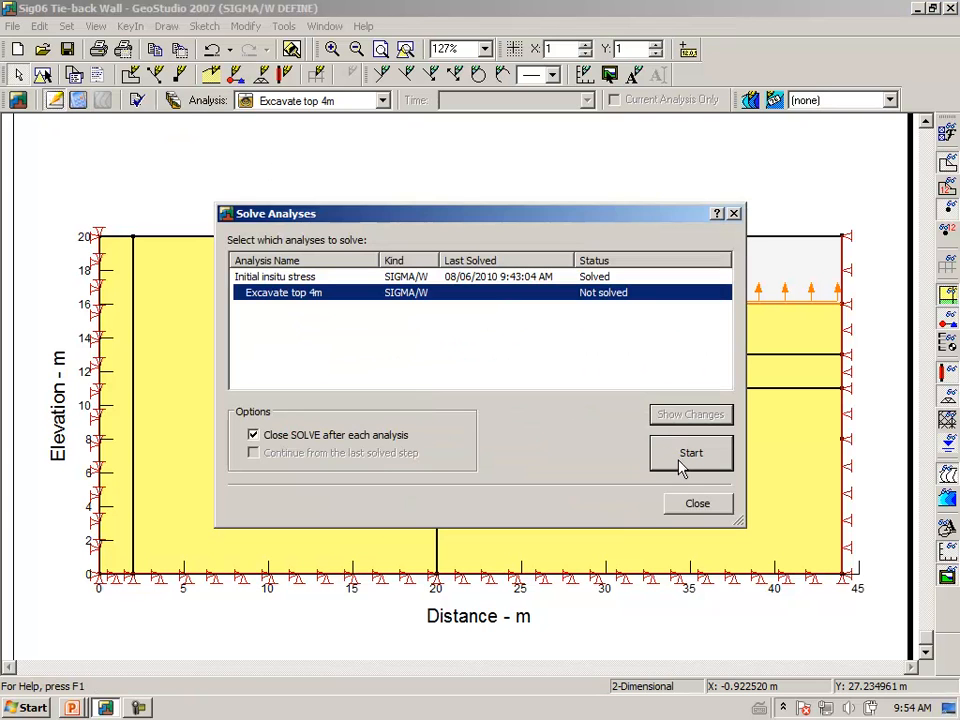
click(680, 465)
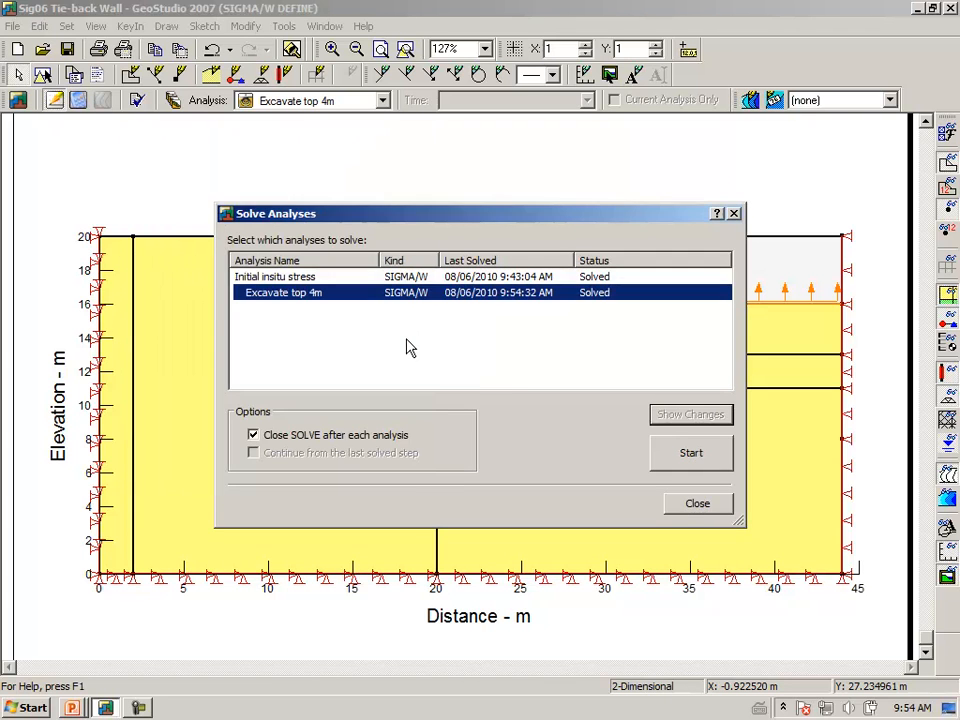
click(689, 511)
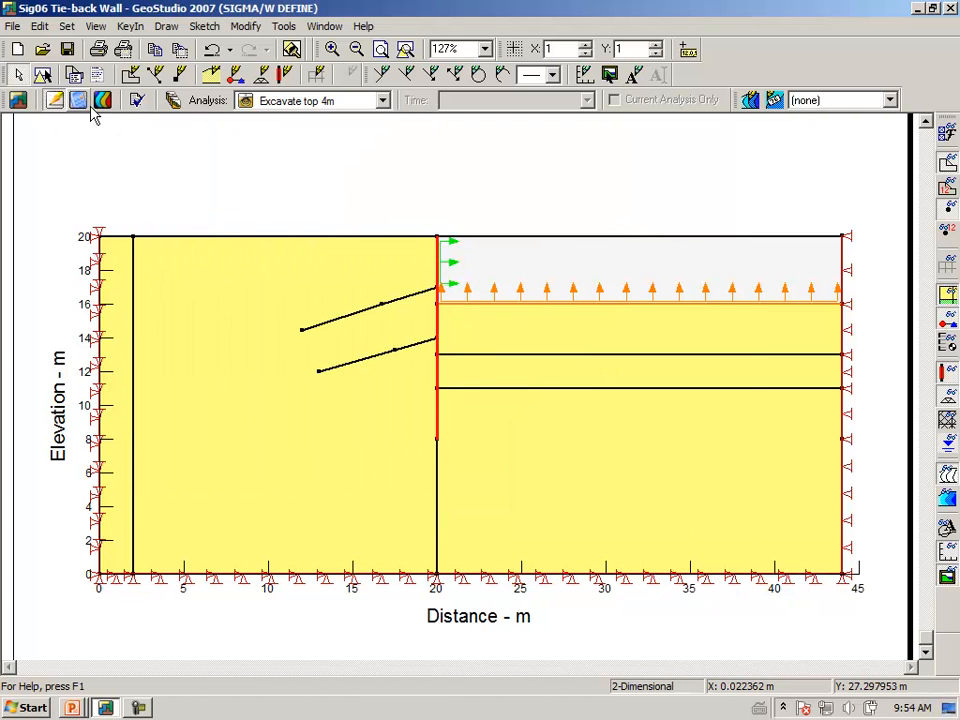
click(103, 104)
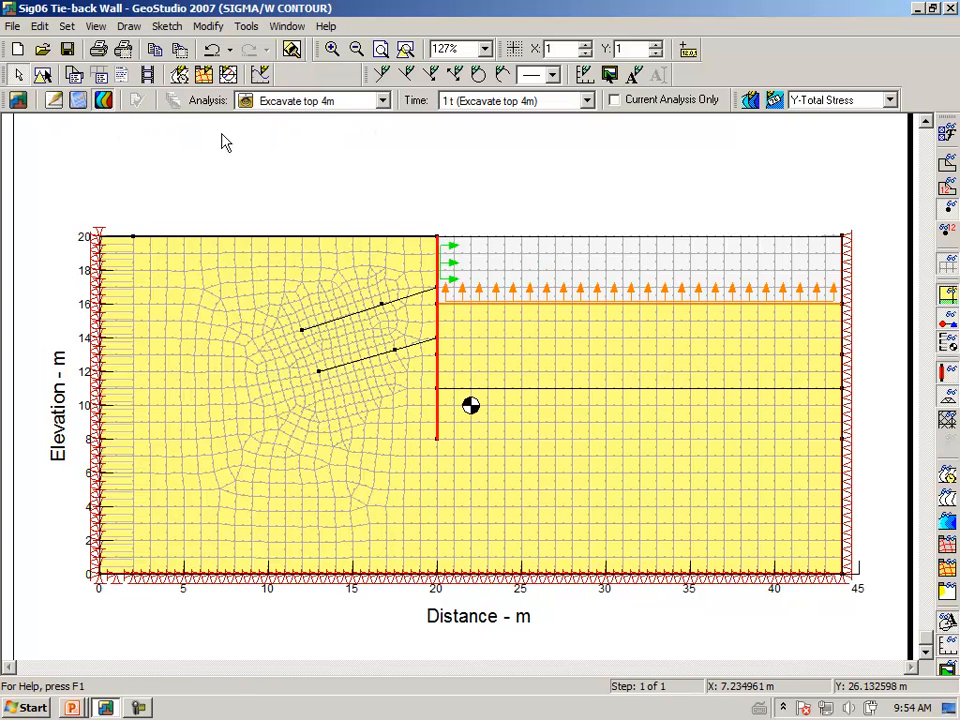
click(947, 266)
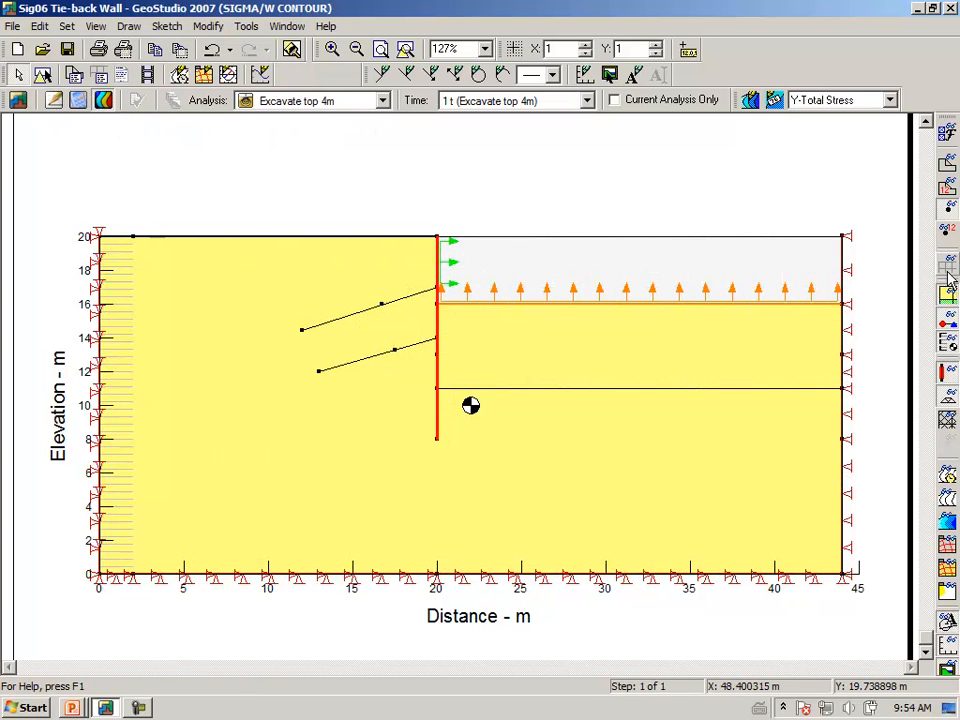
click(947, 546)
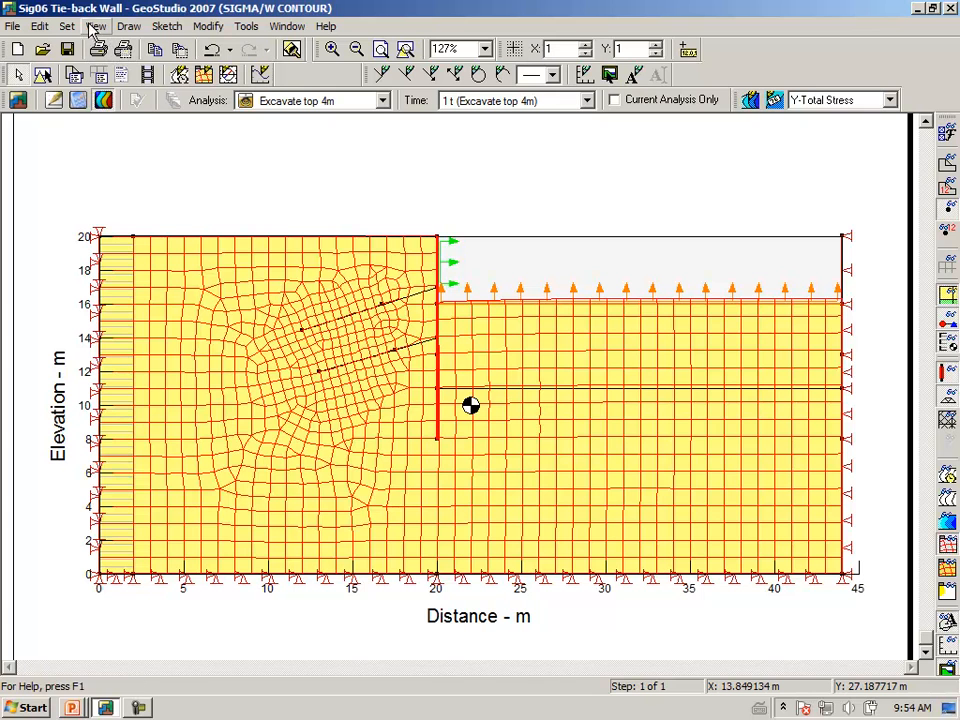
click(130, 30)
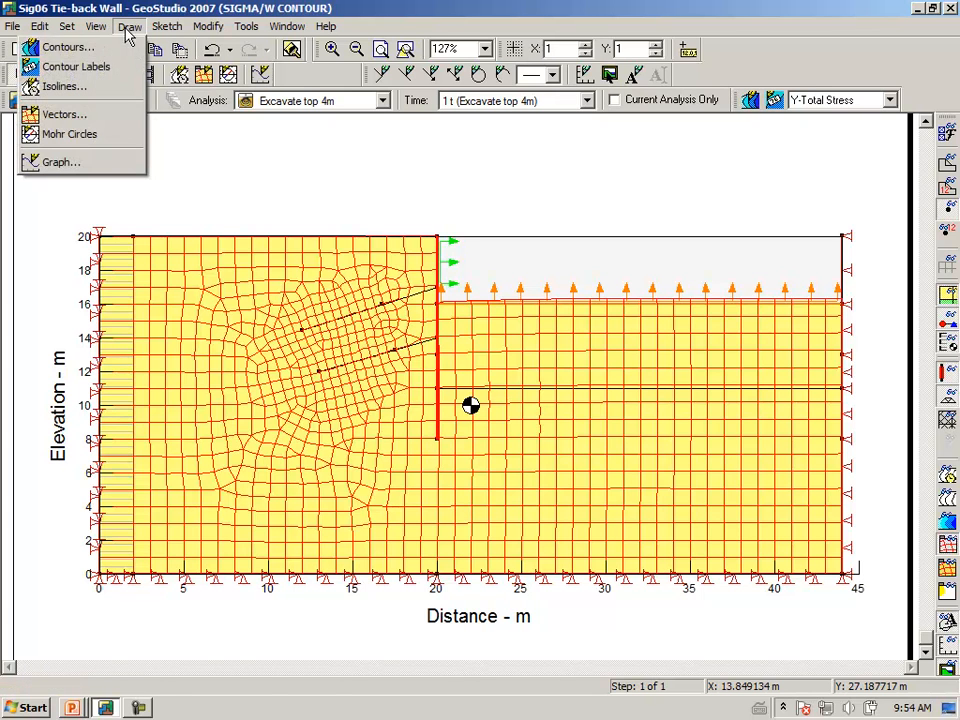
click(105, 119)
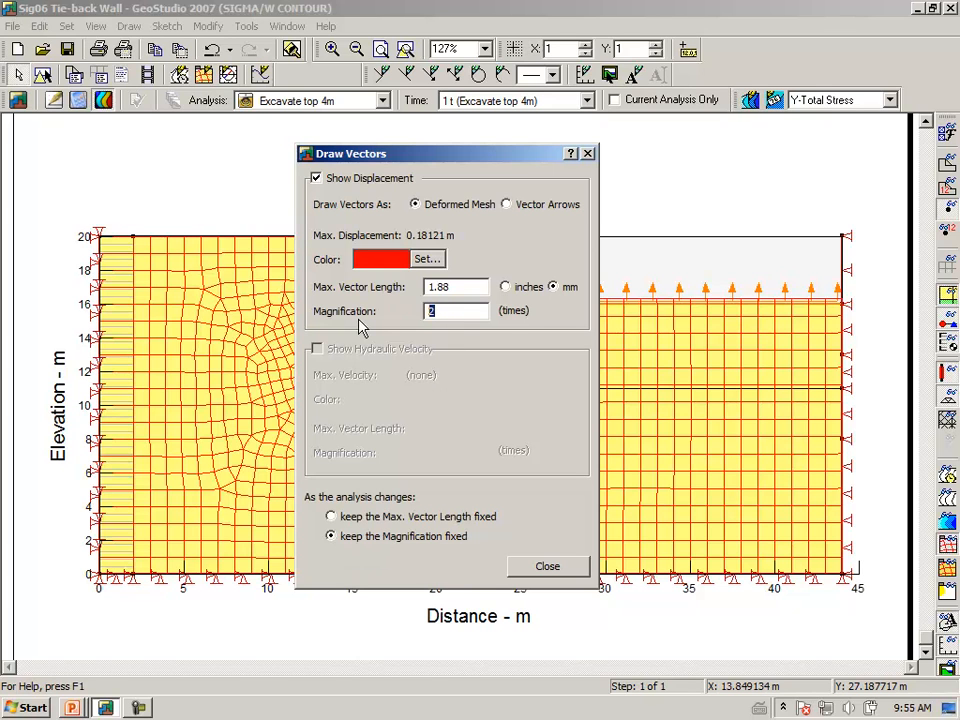
key(Tab)
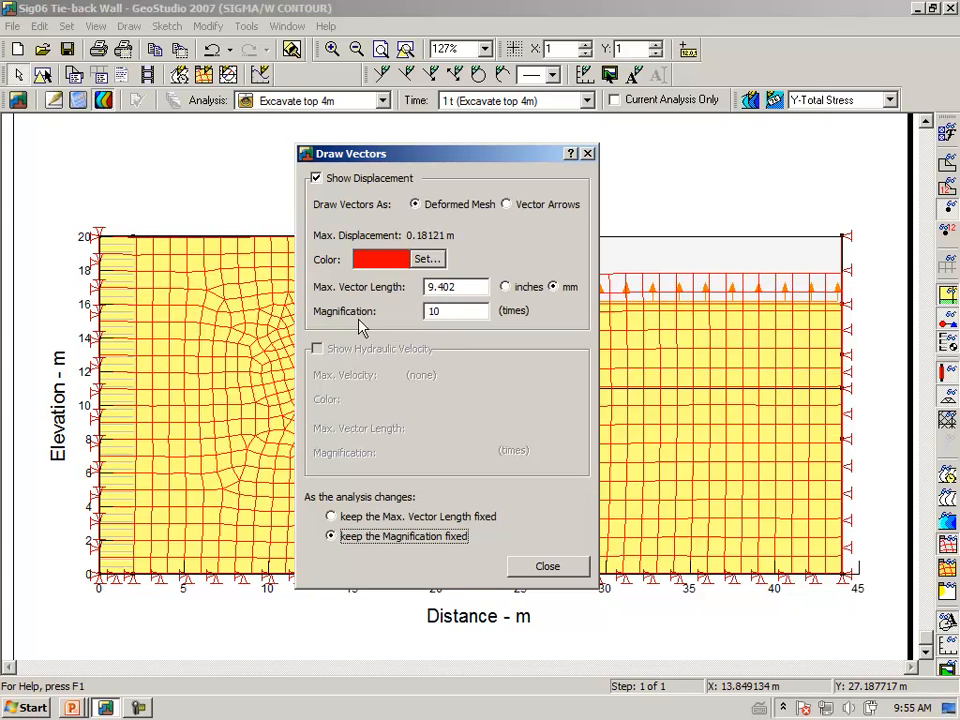
click(548, 567)
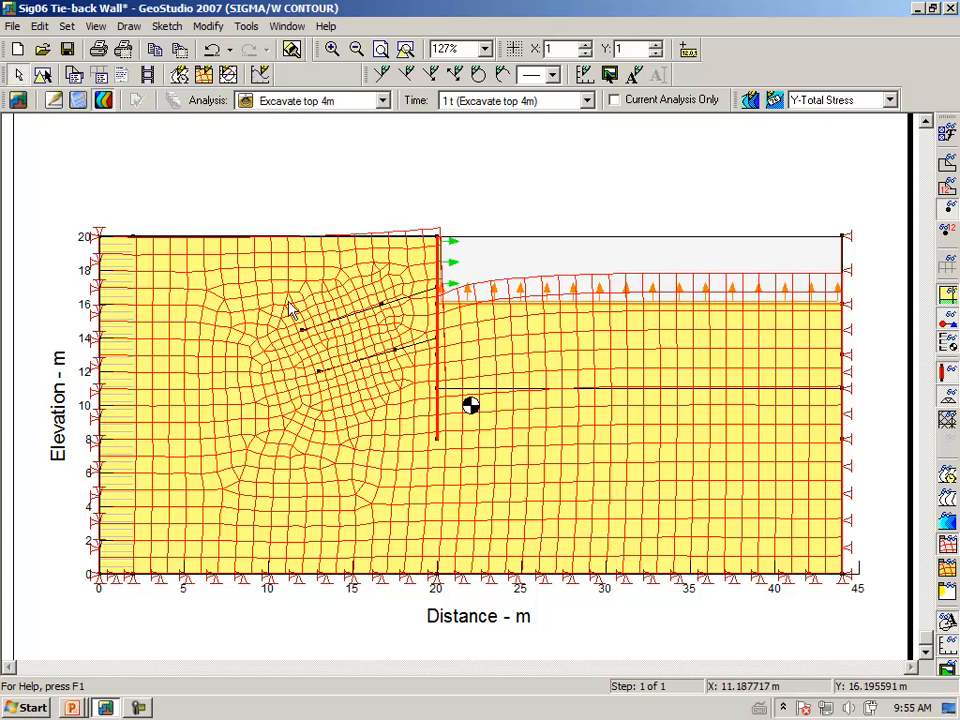
click(128, 26)
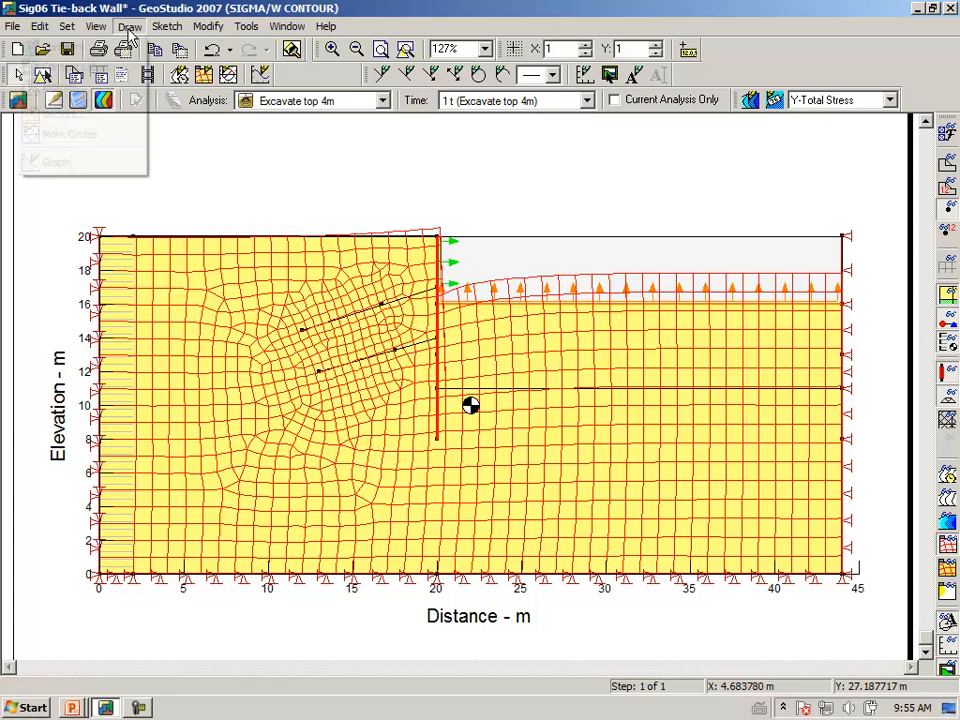
click(101, 114)
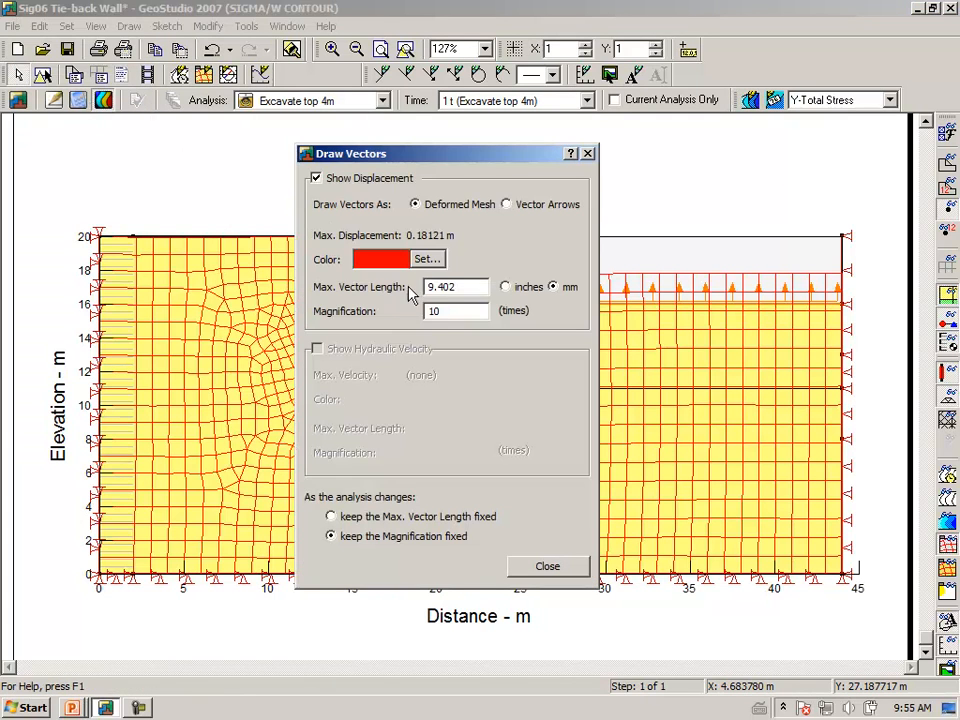
drag(451, 314, 406, 313)
text(2)
key(Tab)
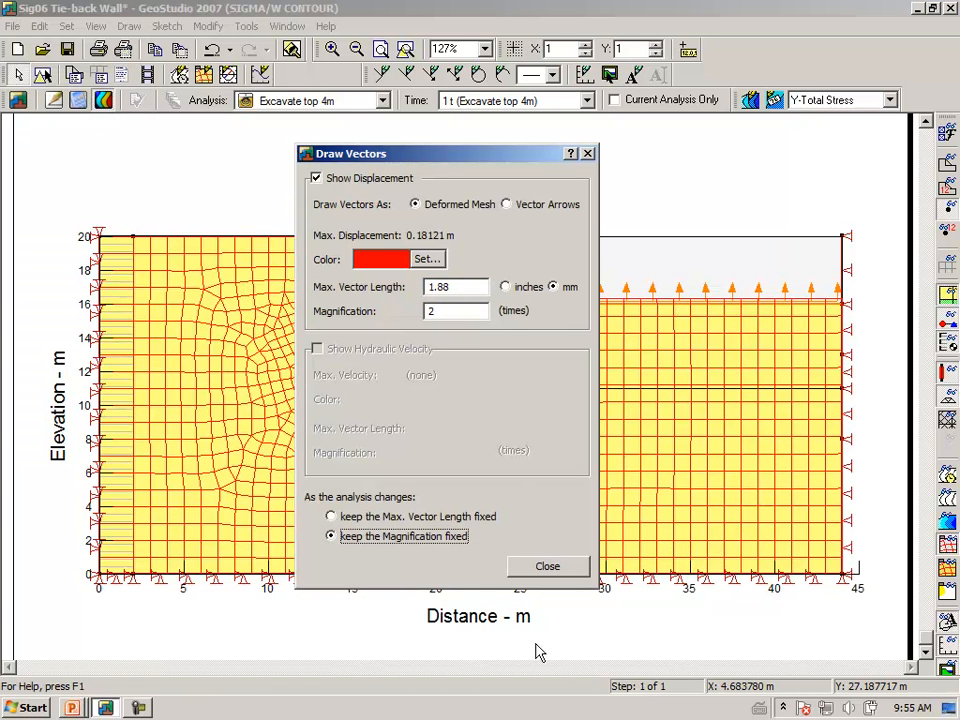
click(556, 569)
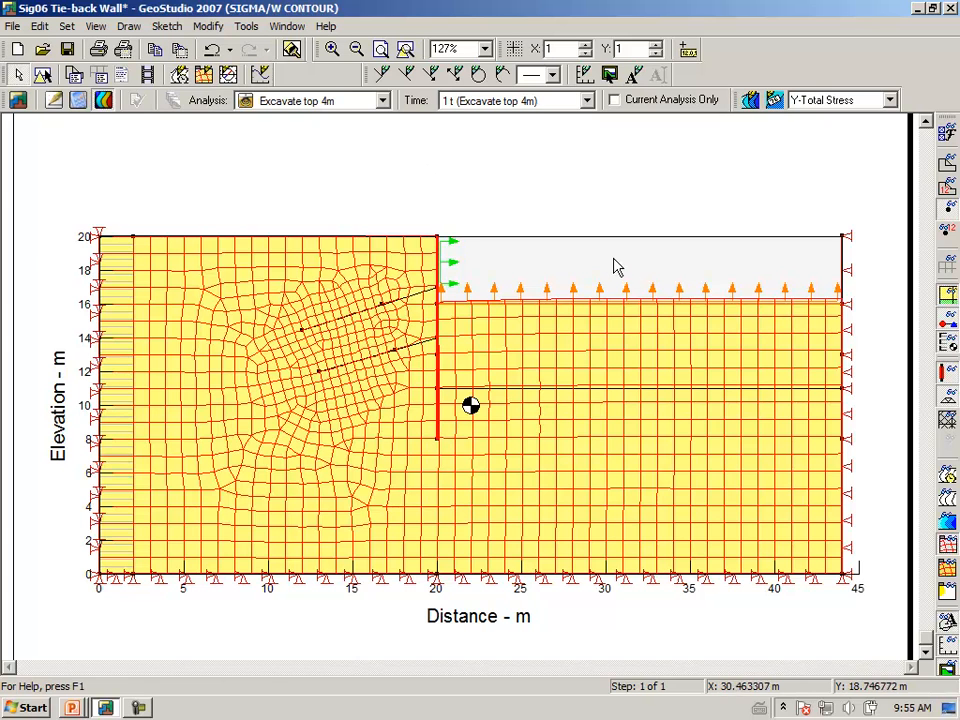
click(948, 566)
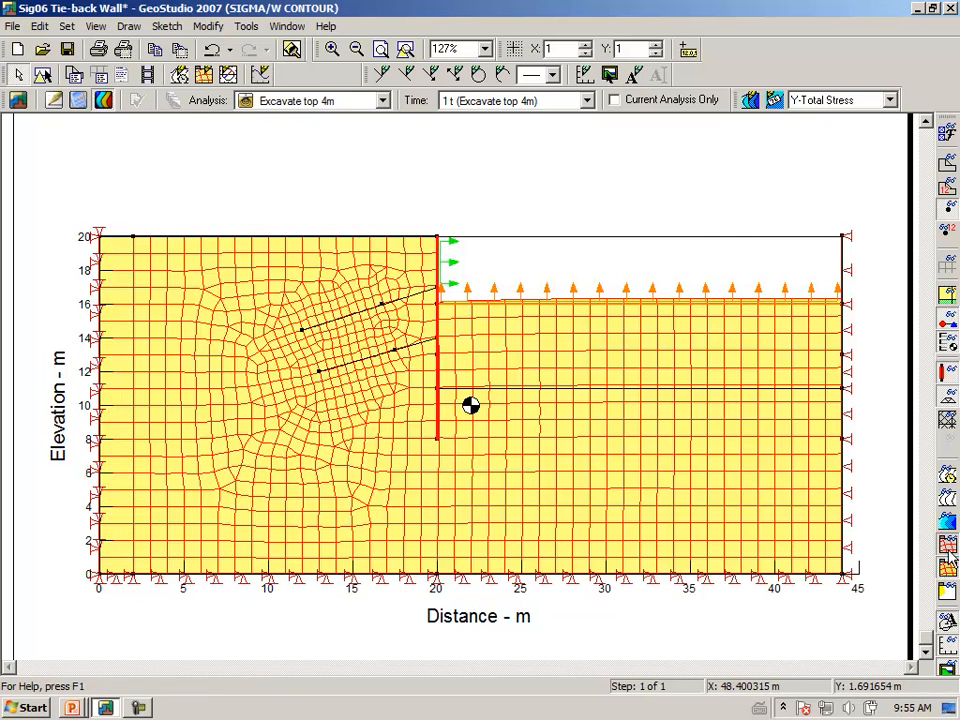
click(948, 549)
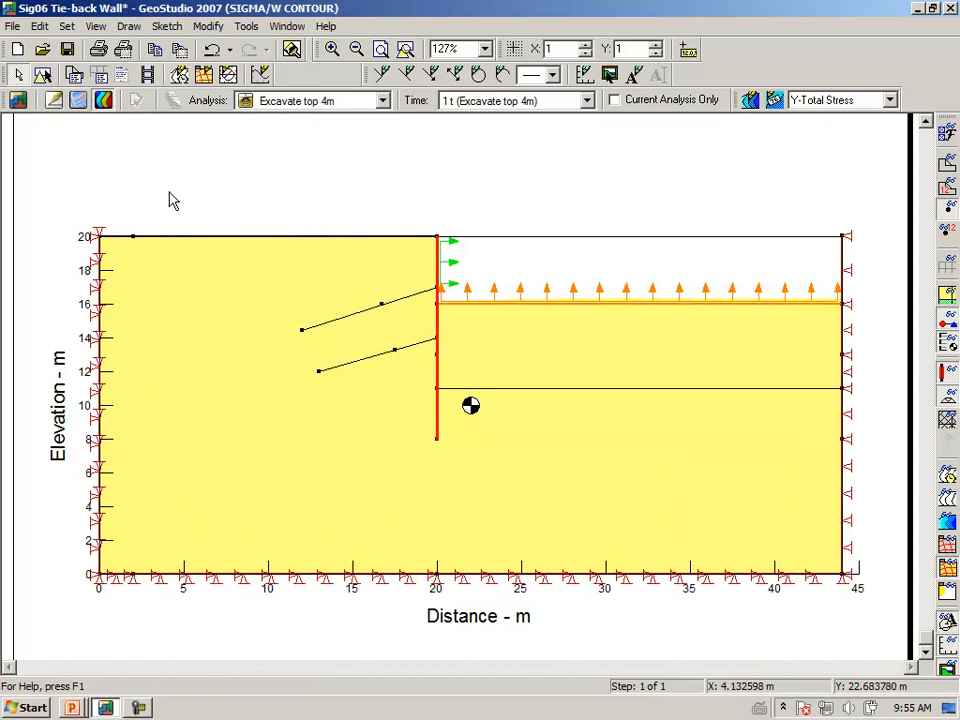
Back in Define, clone an analysis named 'Install upper anchor' with parent Excavate top 4m
click(54, 100)
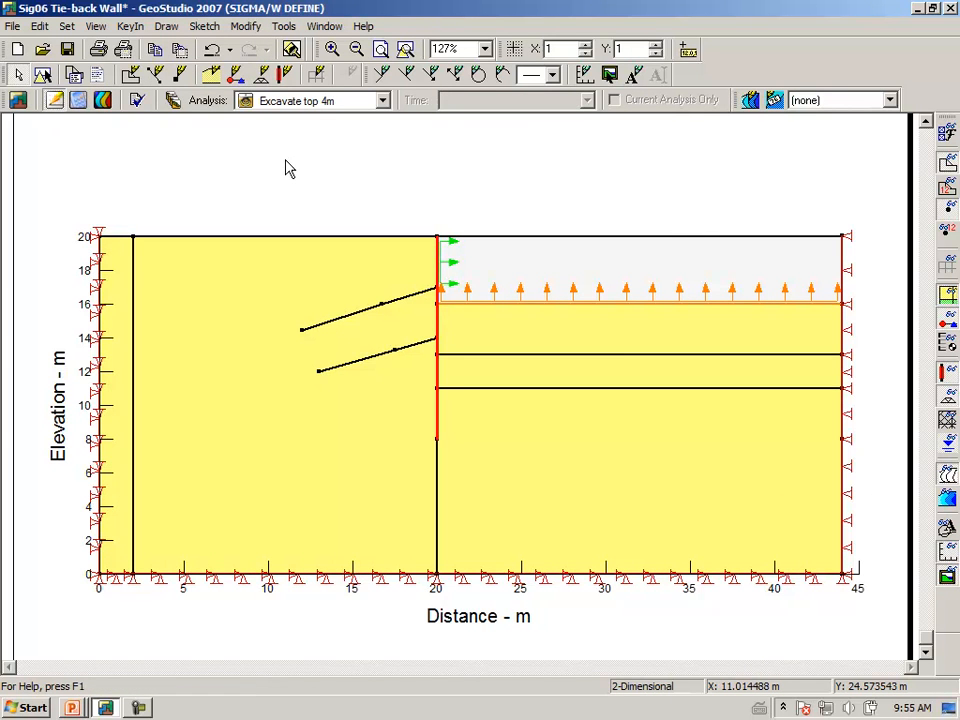
click(175, 104)
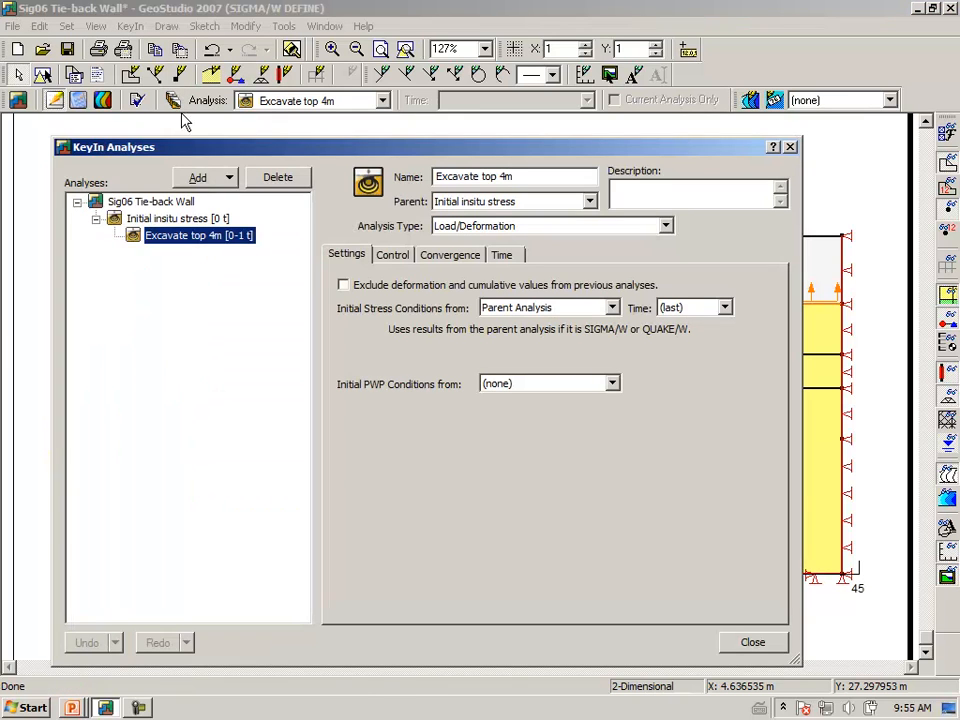
click(232, 182)
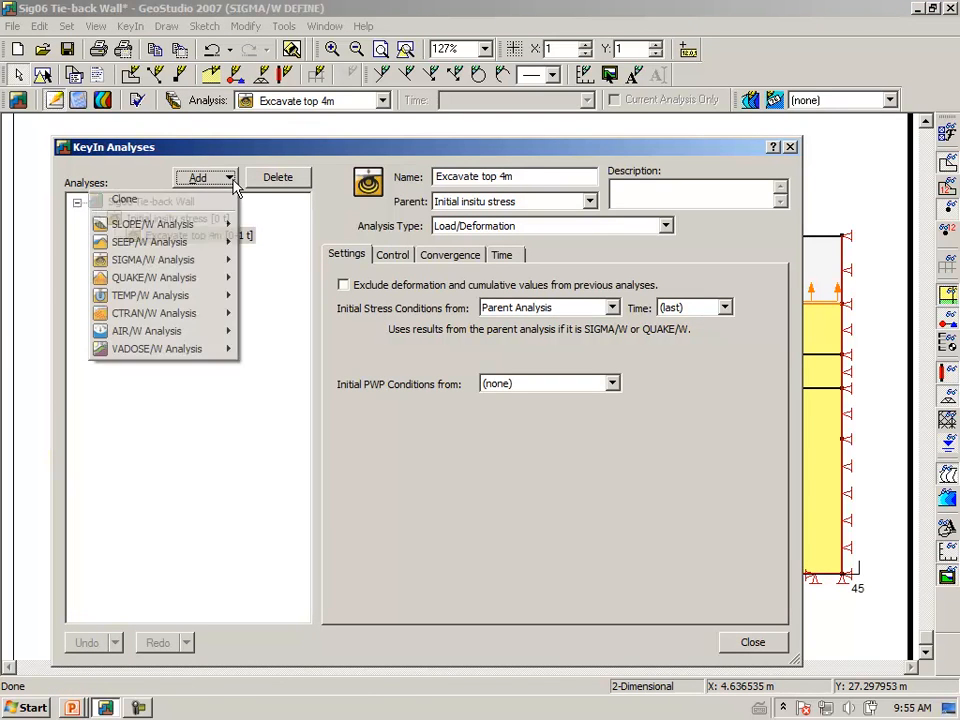
click(214, 197)
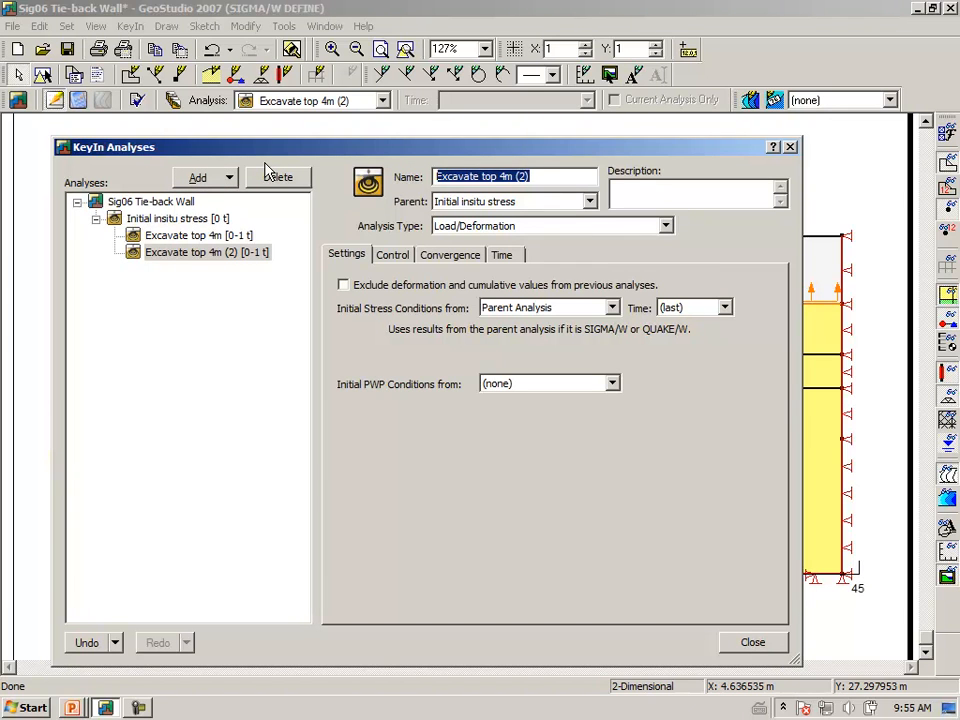
text(Install upper anch)
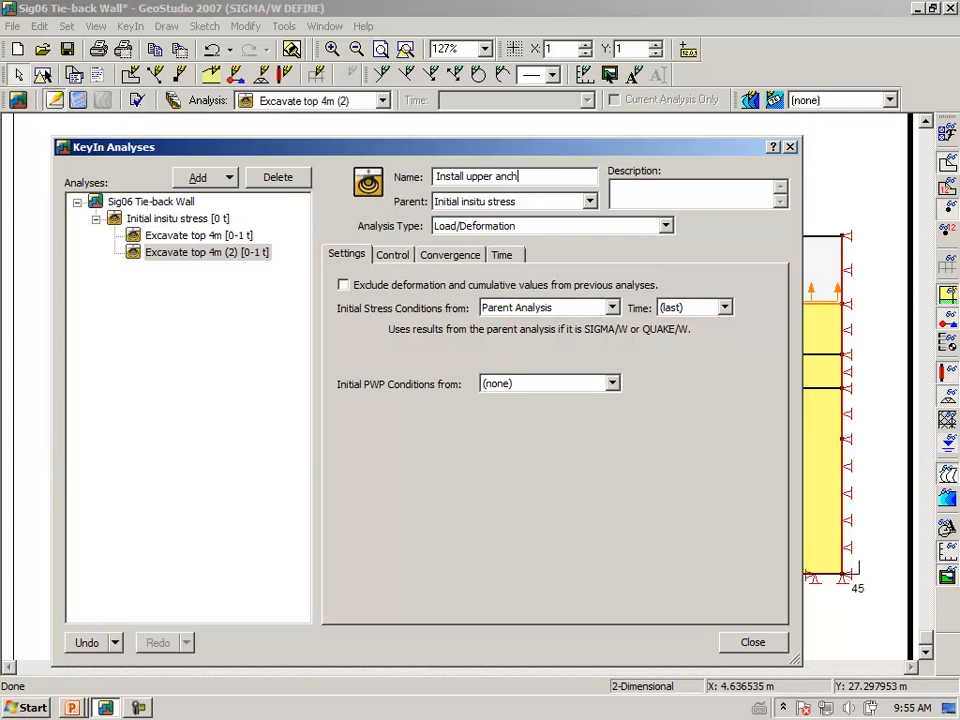
key(Tab)
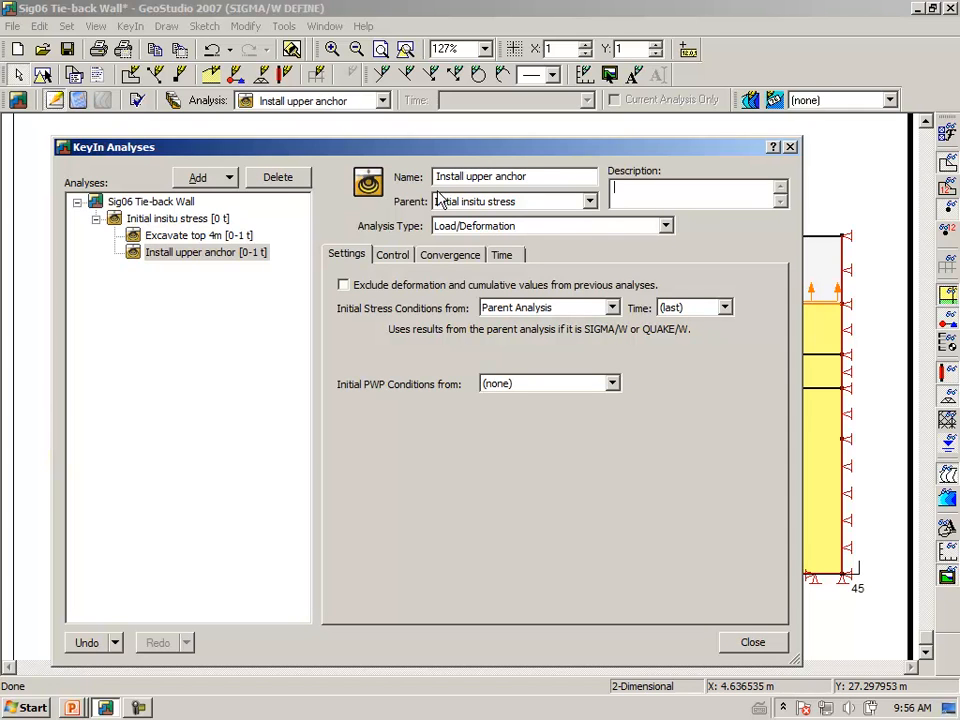
click(590, 202)
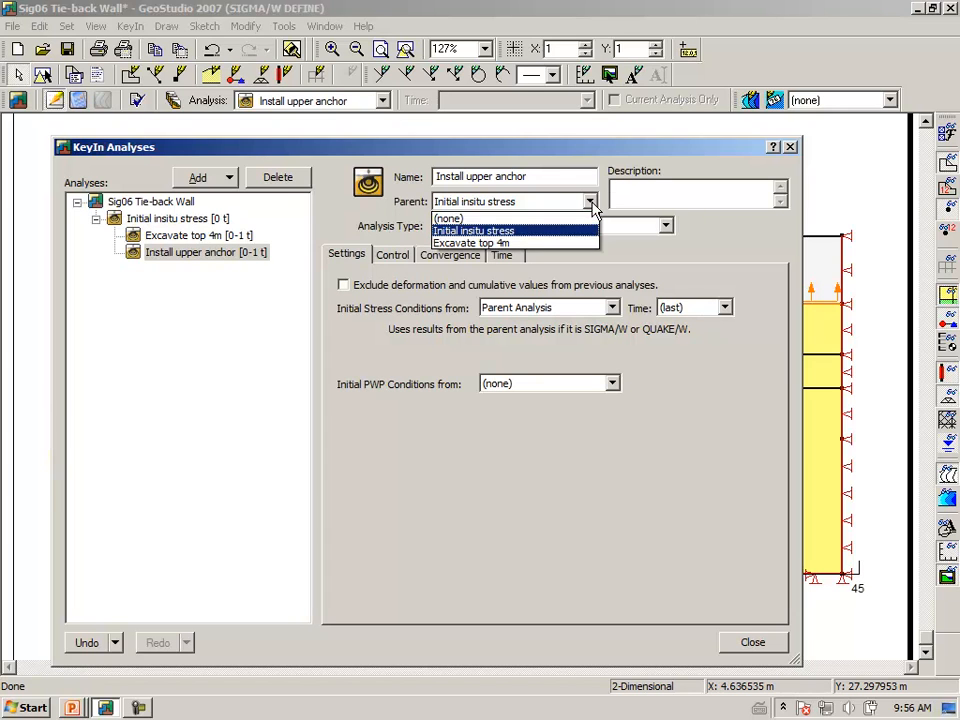
click(516, 244)
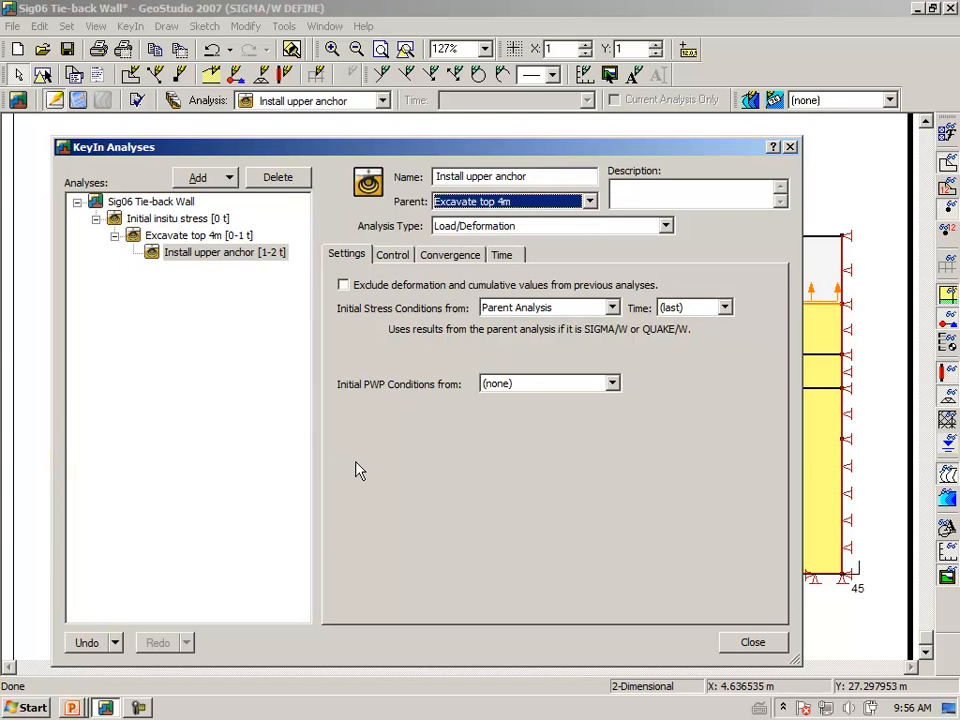
click(506, 256)
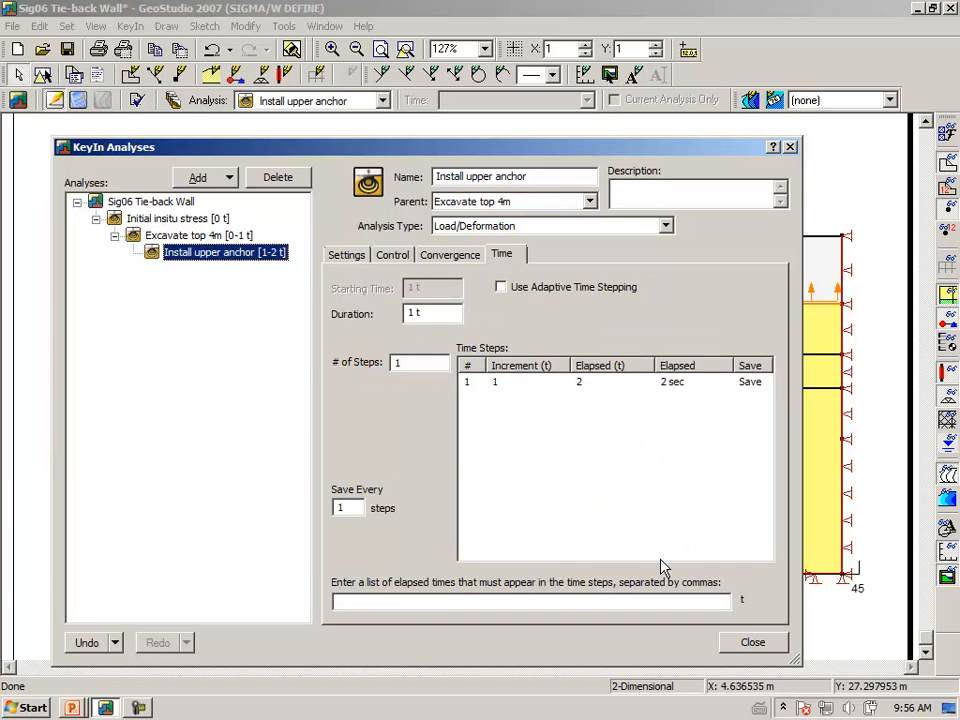
click(752, 643)
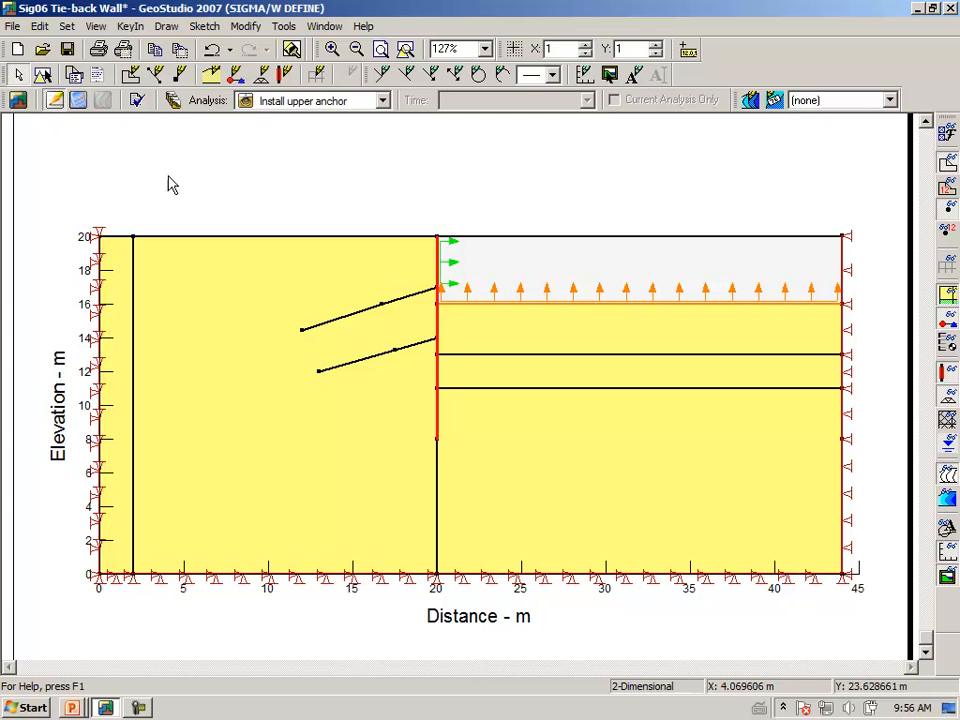
Remove the boundary conditions from the 16 m excavation base line and the wall line
click(167, 30)
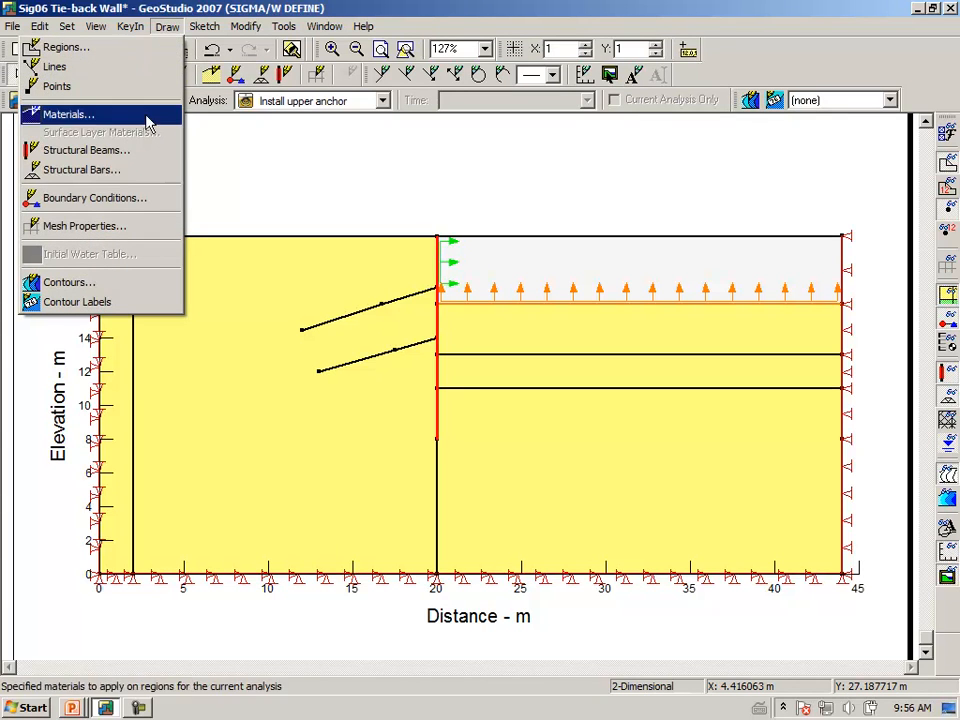
click(138, 198)
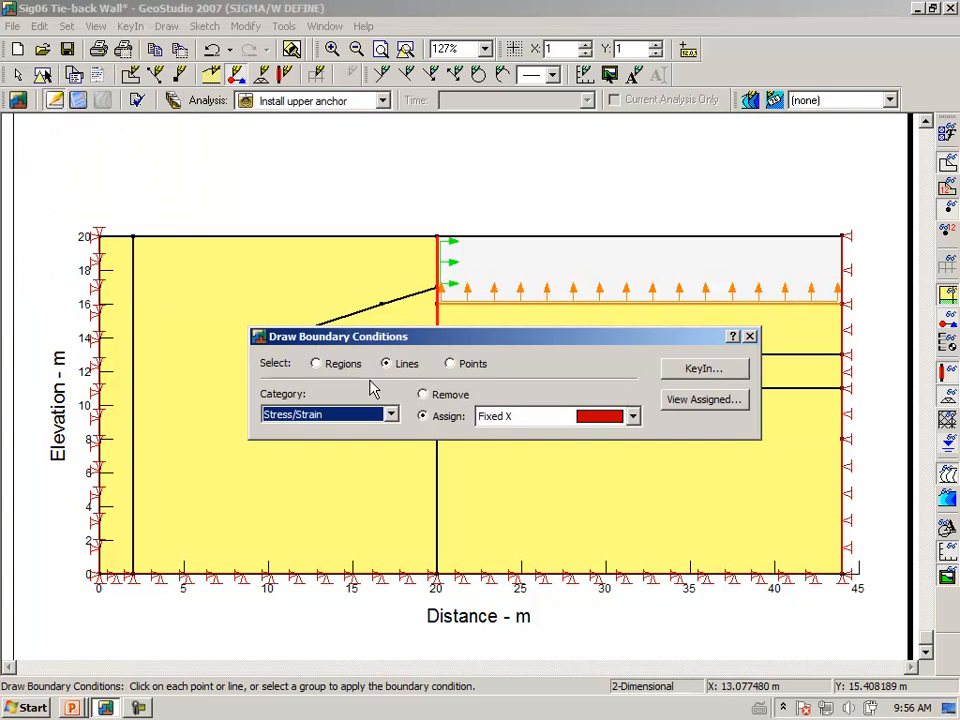
click(423, 395)
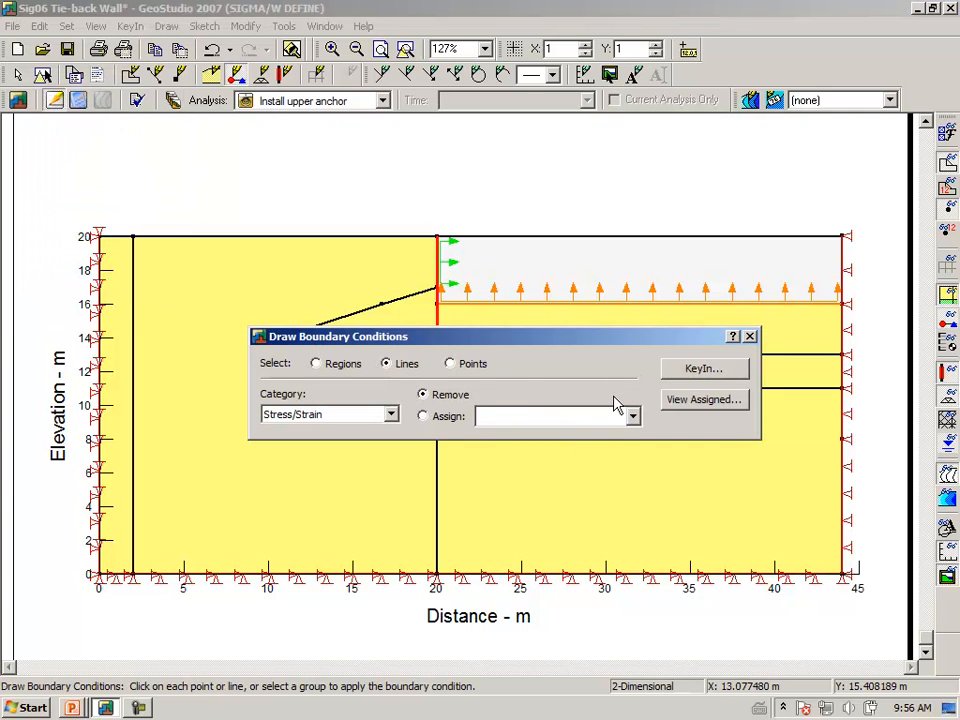
click(540, 309)
click(440, 278)
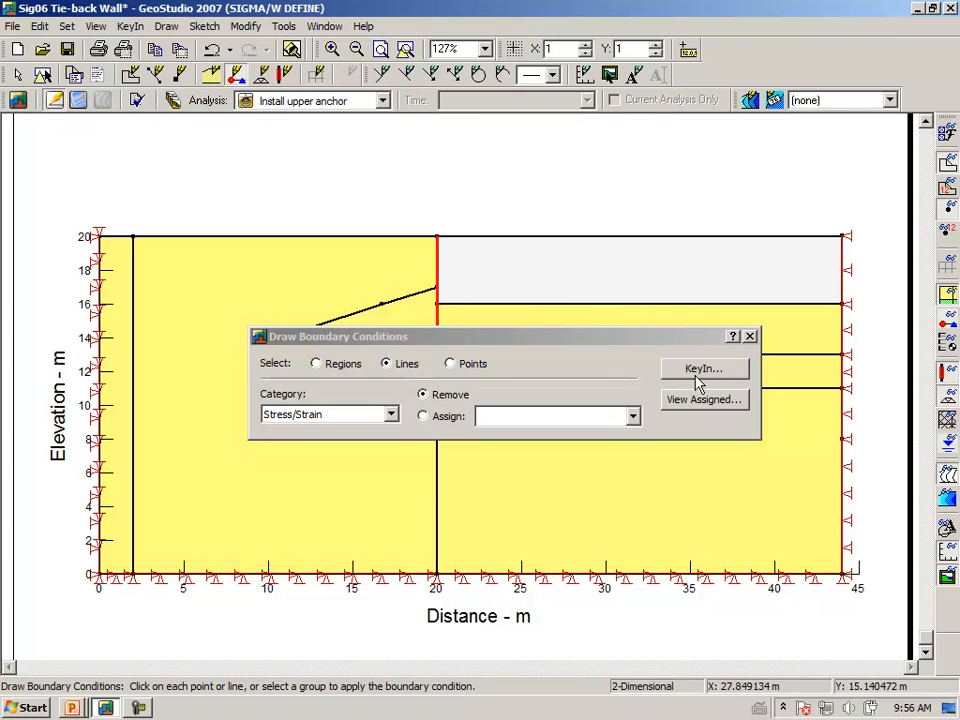
click(750, 337)
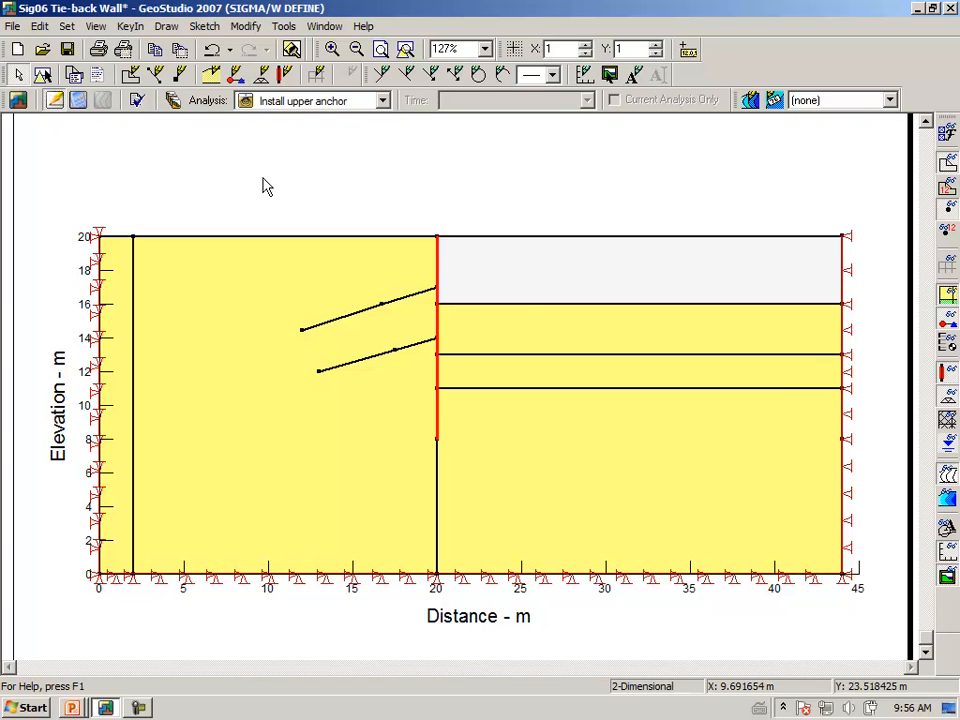
Review the Upper anchor beam definition and assign it to the inner grouted anchor segment
click(166, 26)
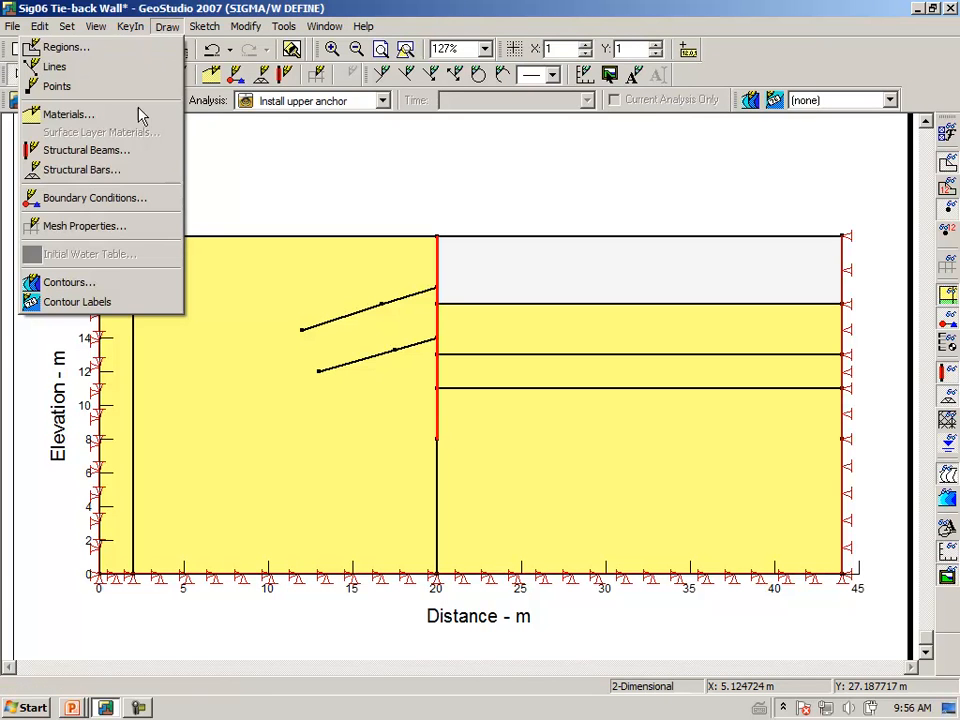
click(86, 150)
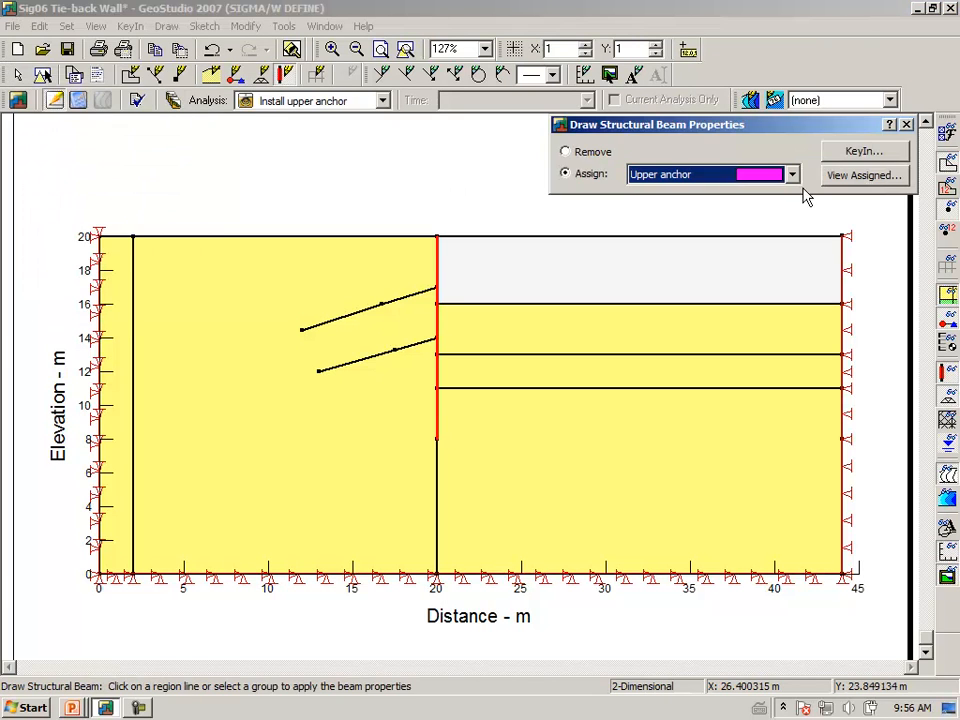
click(858, 152)
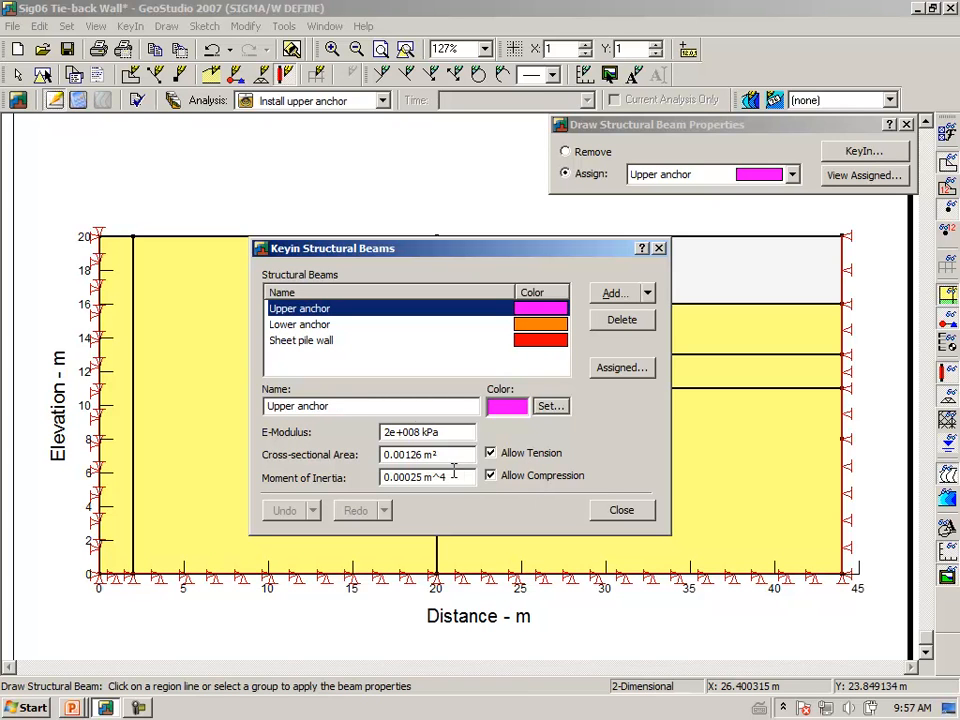
click(624, 512)
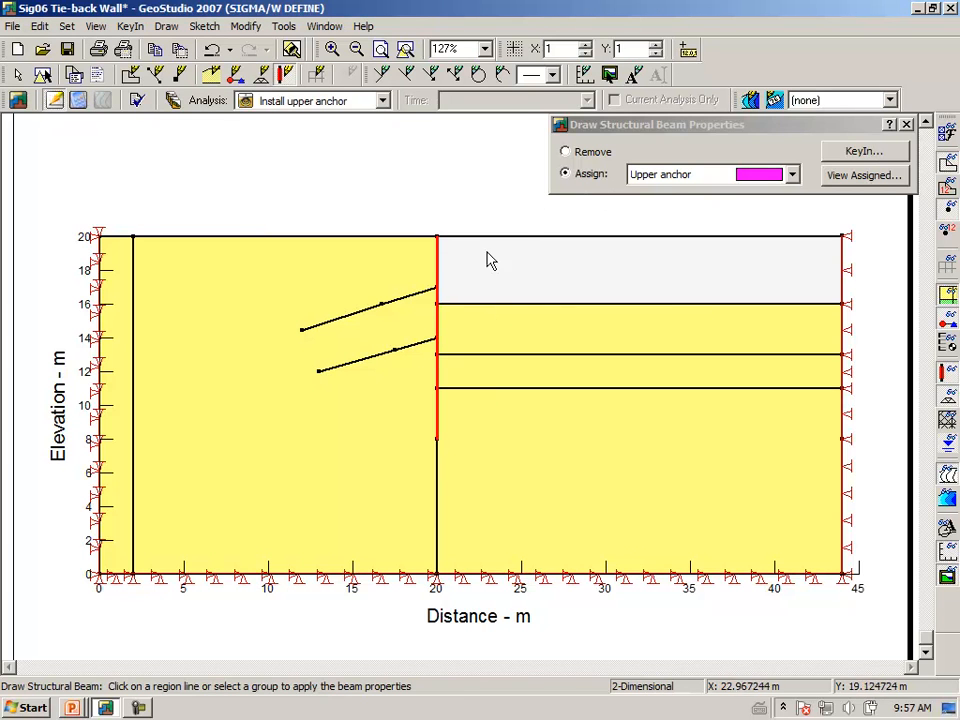
click(341, 323)
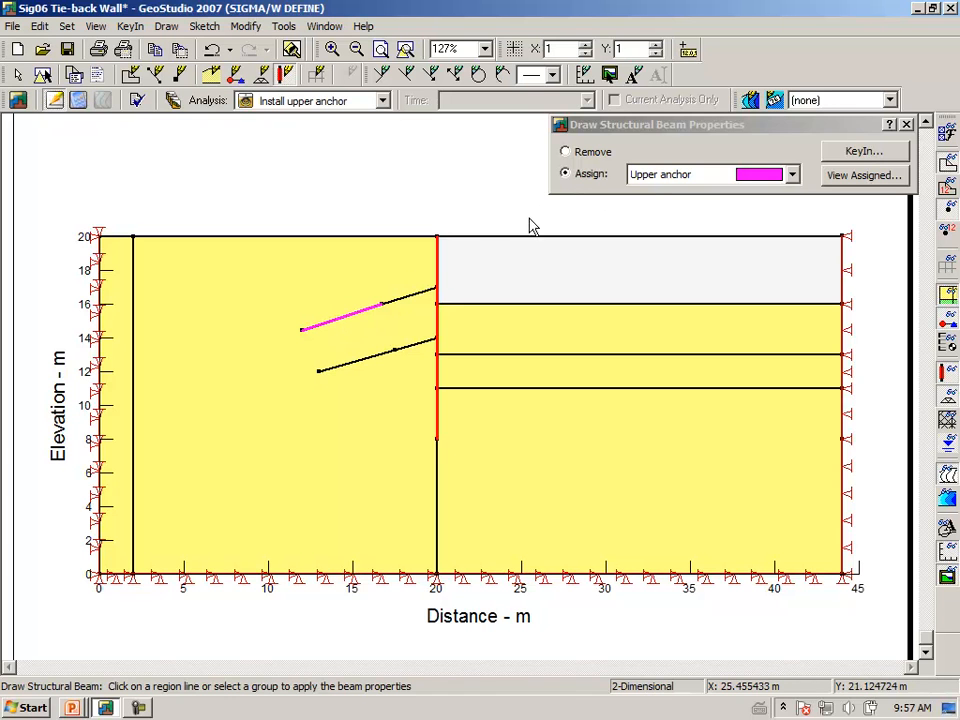
click(907, 125)
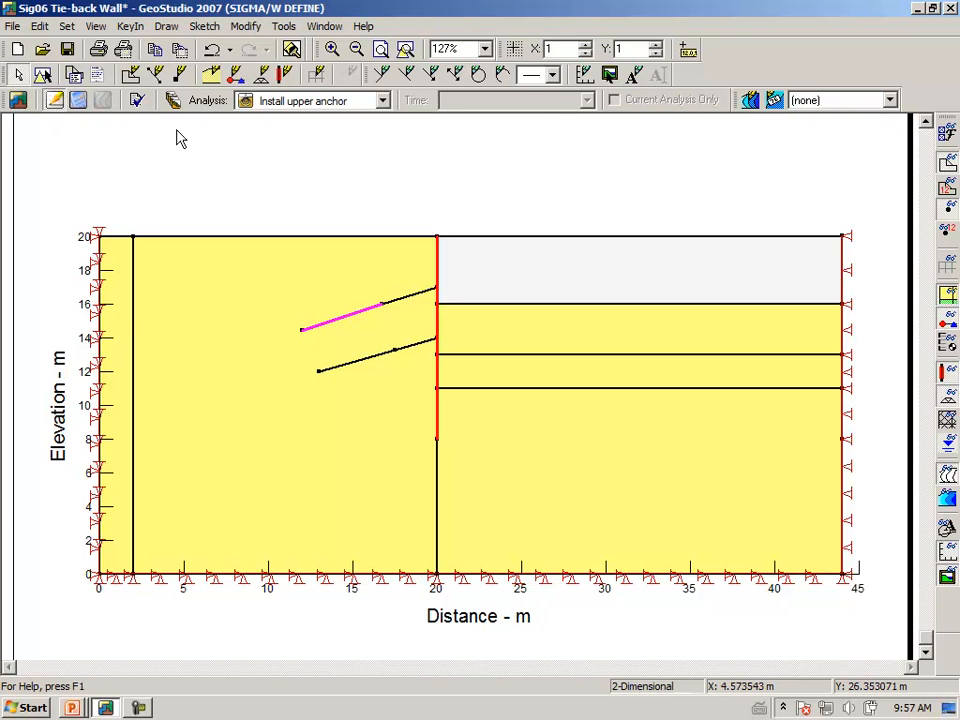
Assign the Anchor free length bar to the segment by the wall, confirming its -100 kN pre-axial force
click(168, 27)
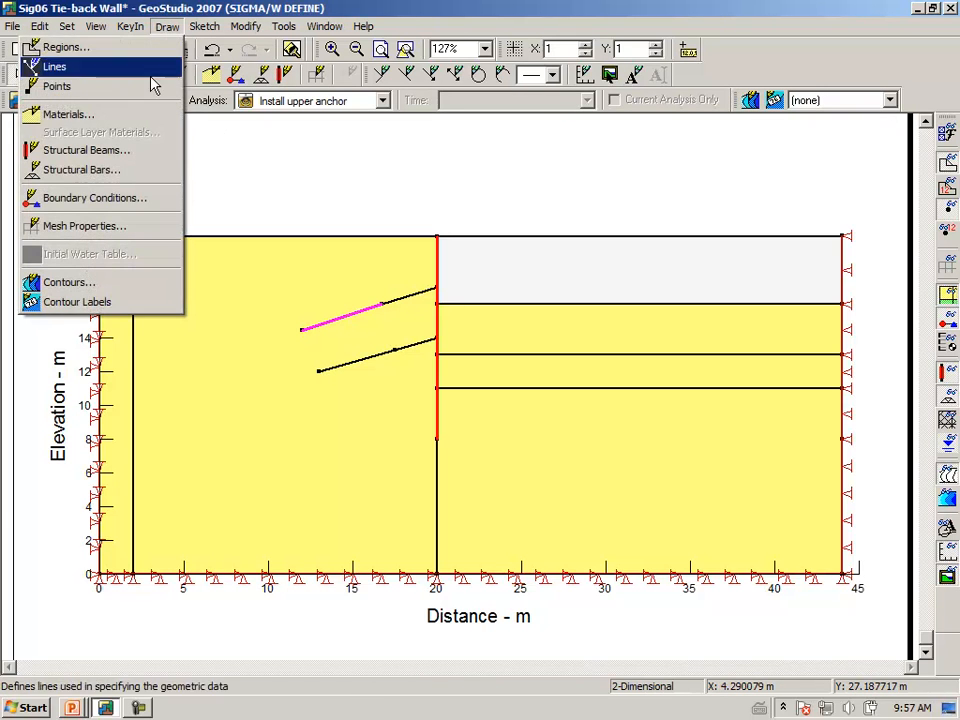
click(135, 175)
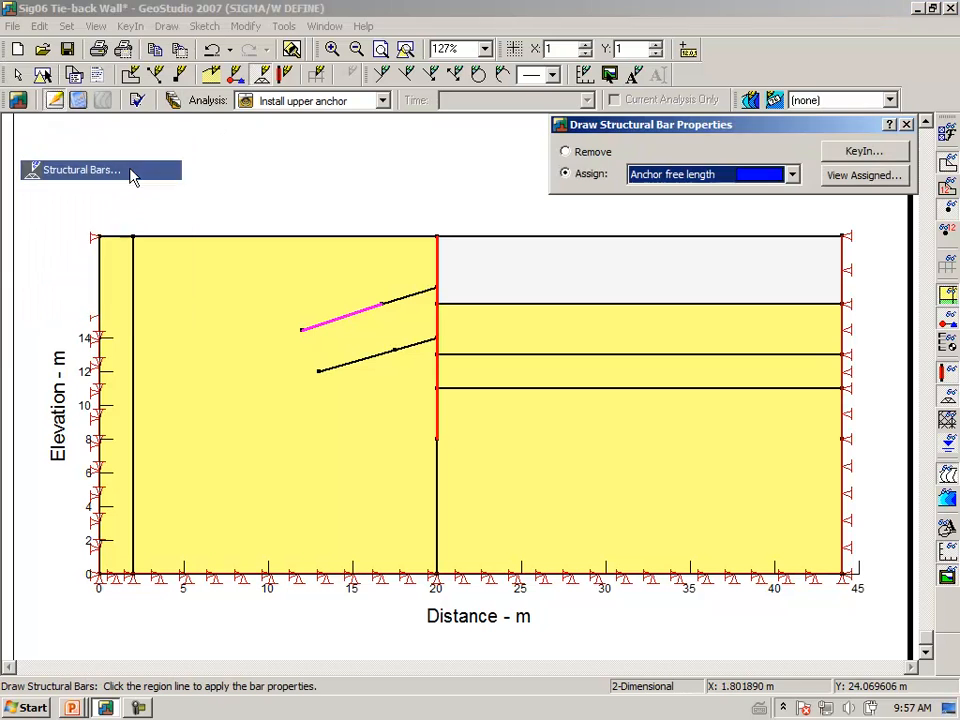
click(414, 296)
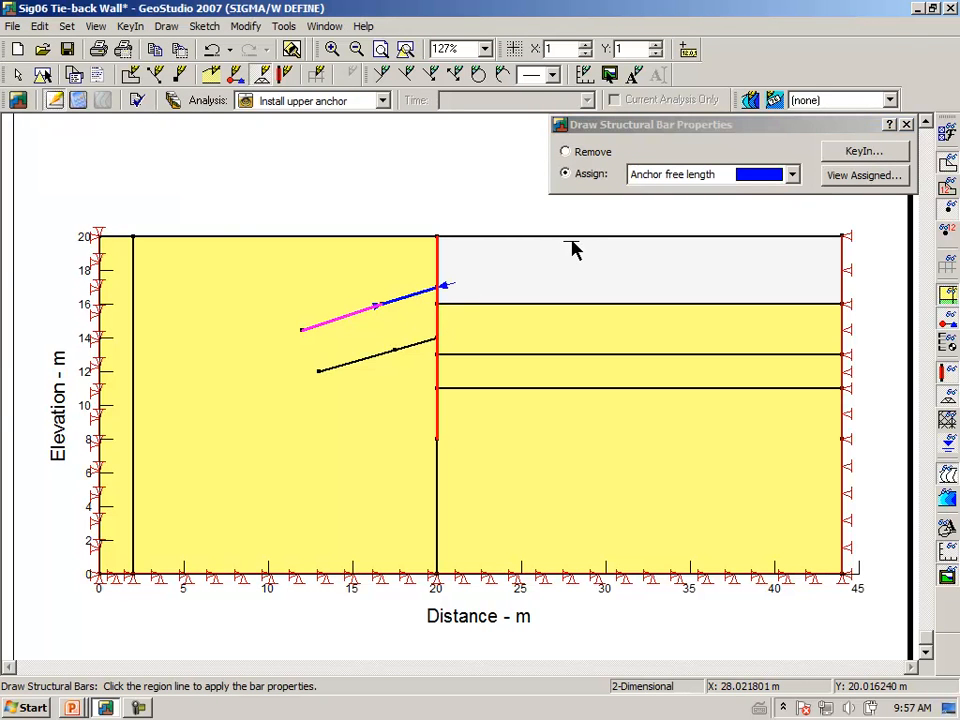
click(858, 152)
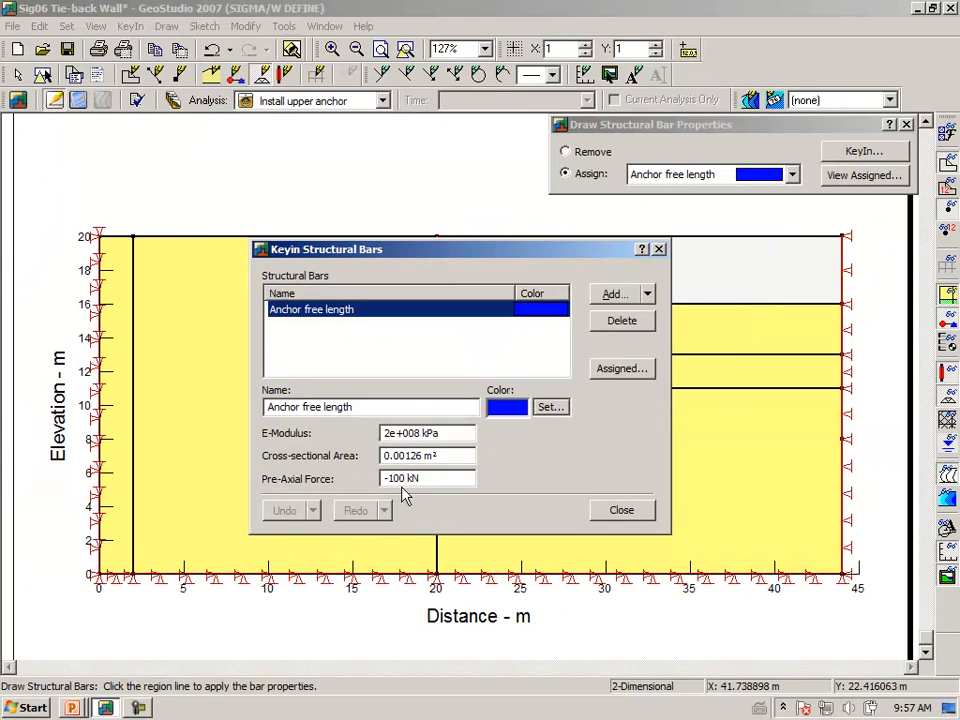
click(598, 509)
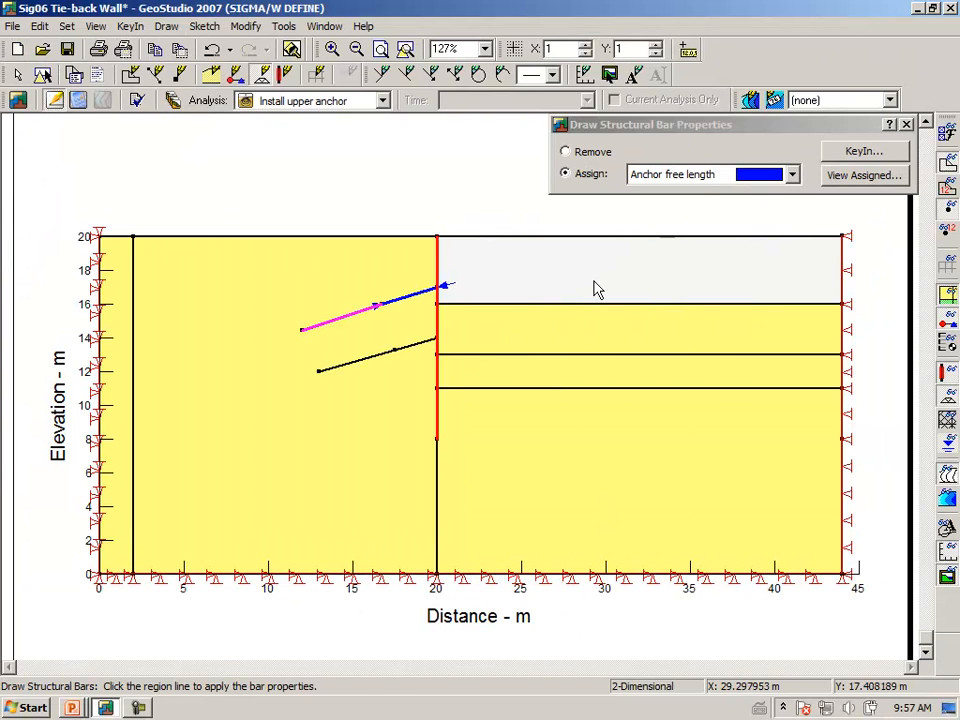
click(907, 125)
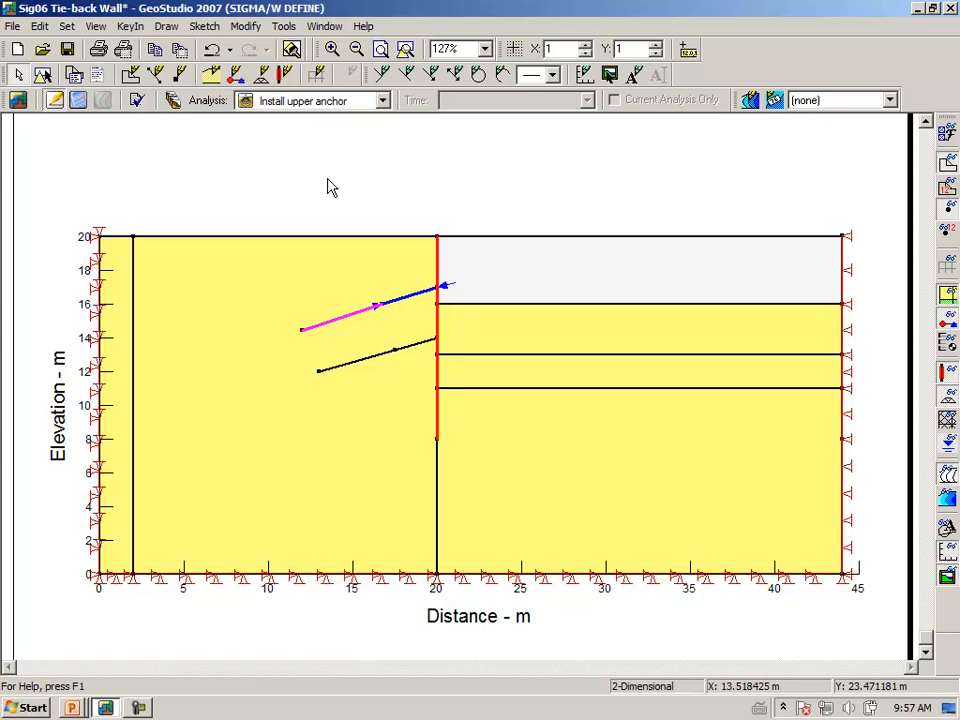
Save the file and run the Install upper anchor stage so all three stages show Solved
click(80, 105)
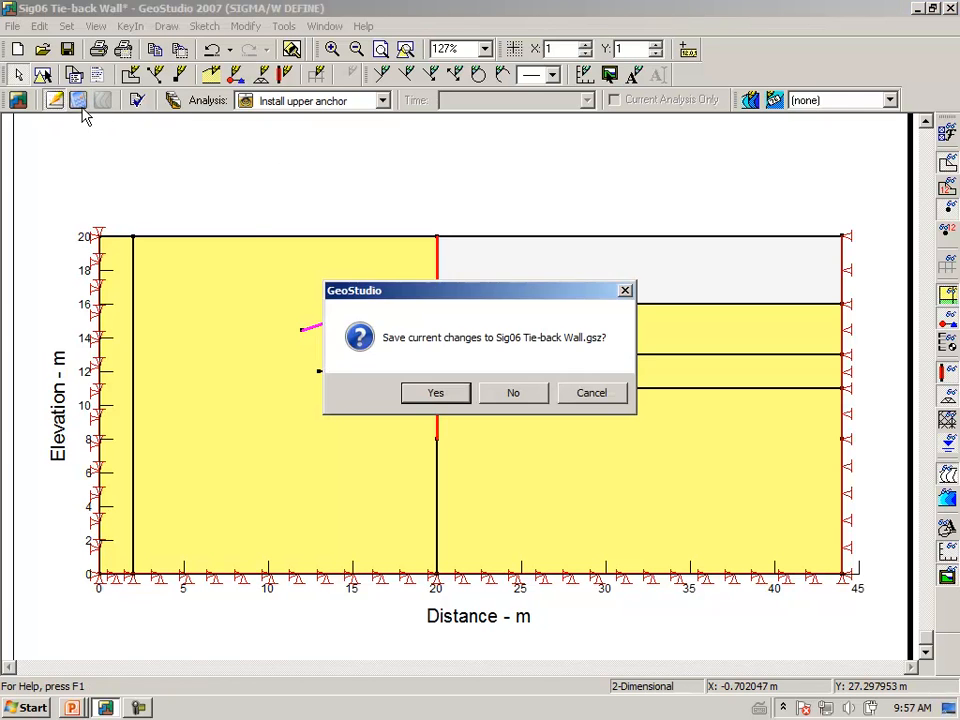
click(435, 392)
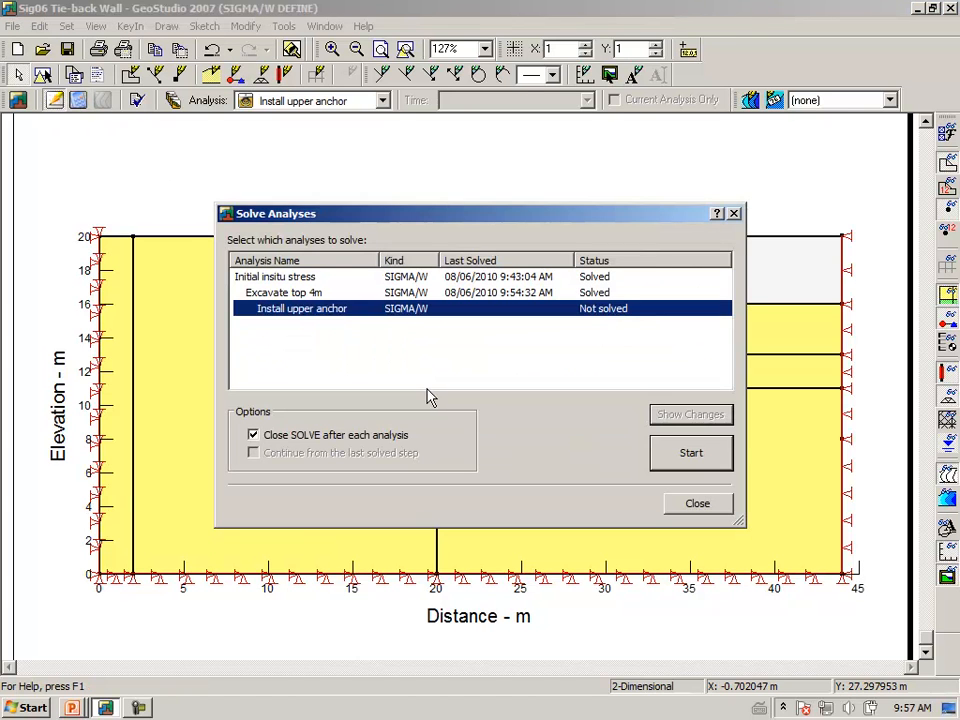
click(693, 453)
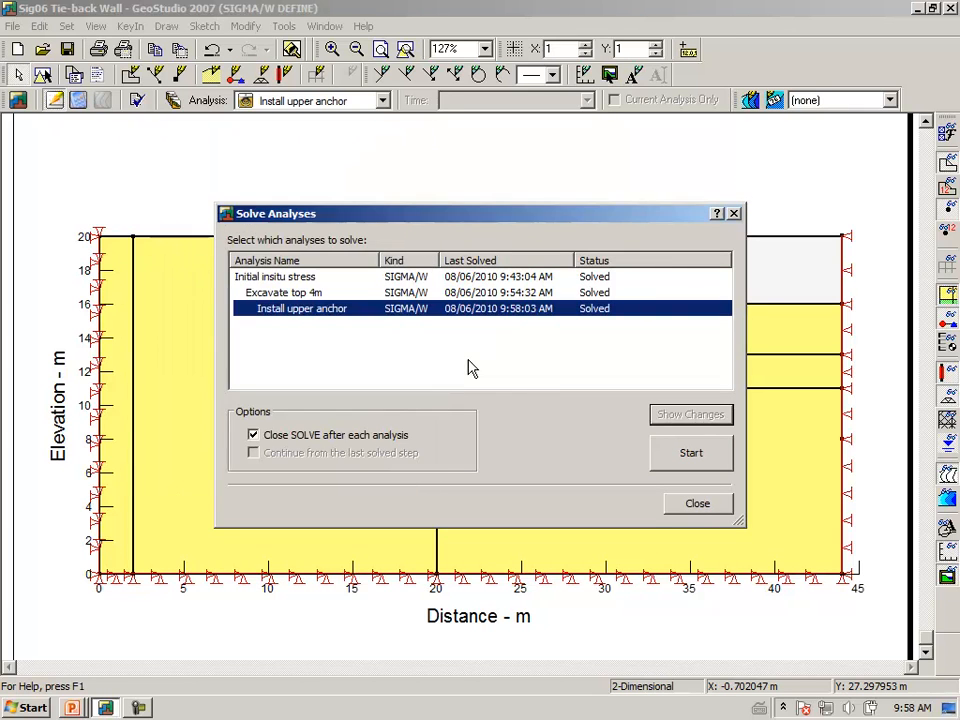
click(698, 505)
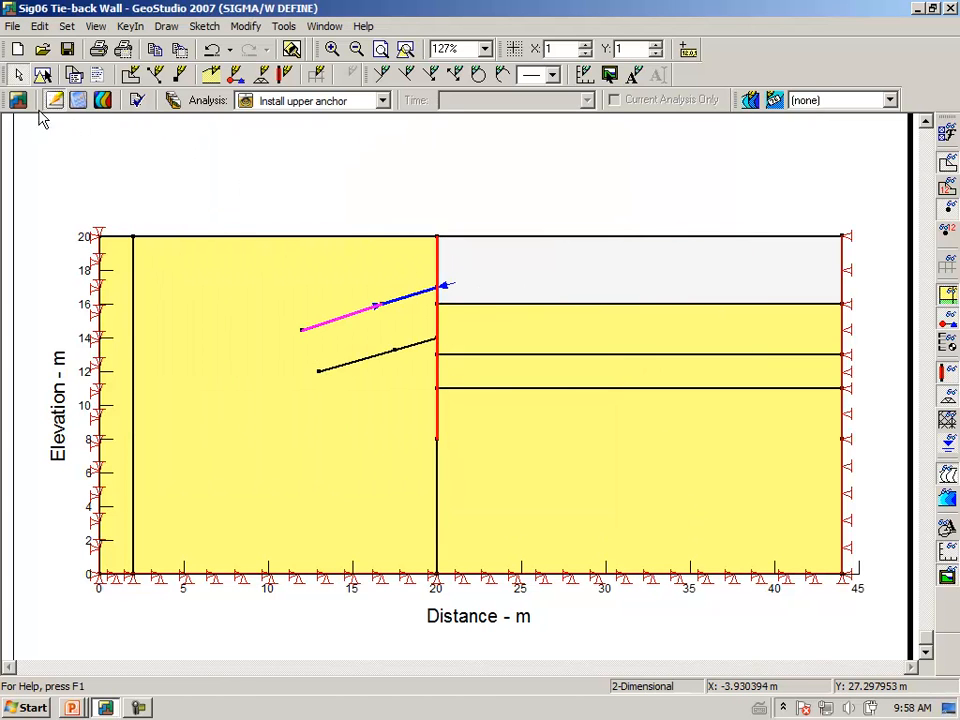
Clone Install upper anchor into a new 'Excavate 3 m' analysis with Install upper anchor as parent
click(173, 100)
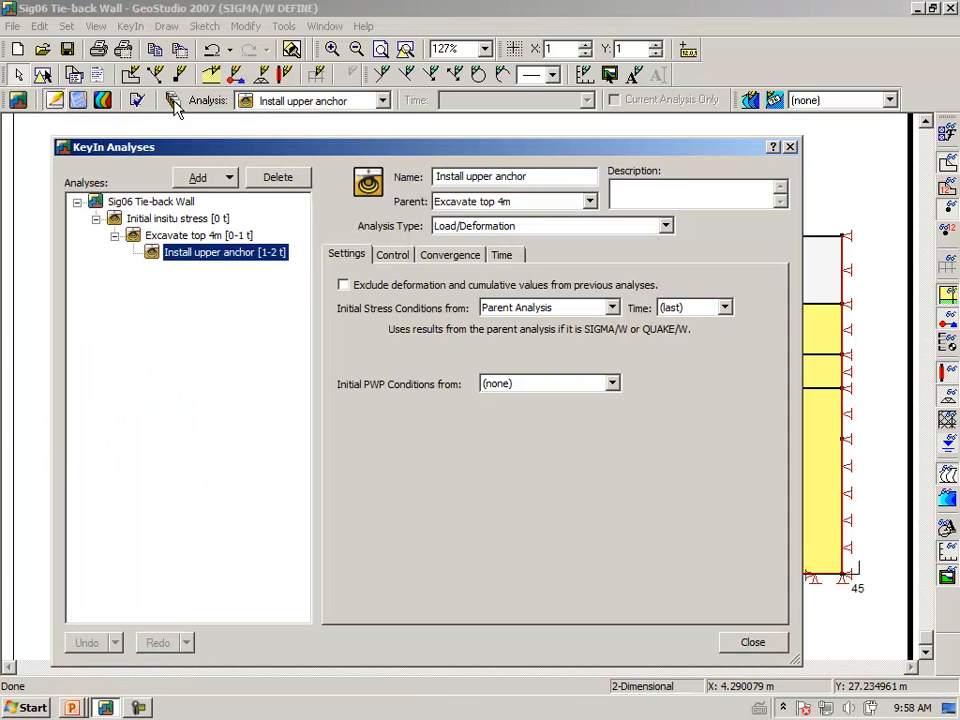
click(230, 181)
click(224, 202)
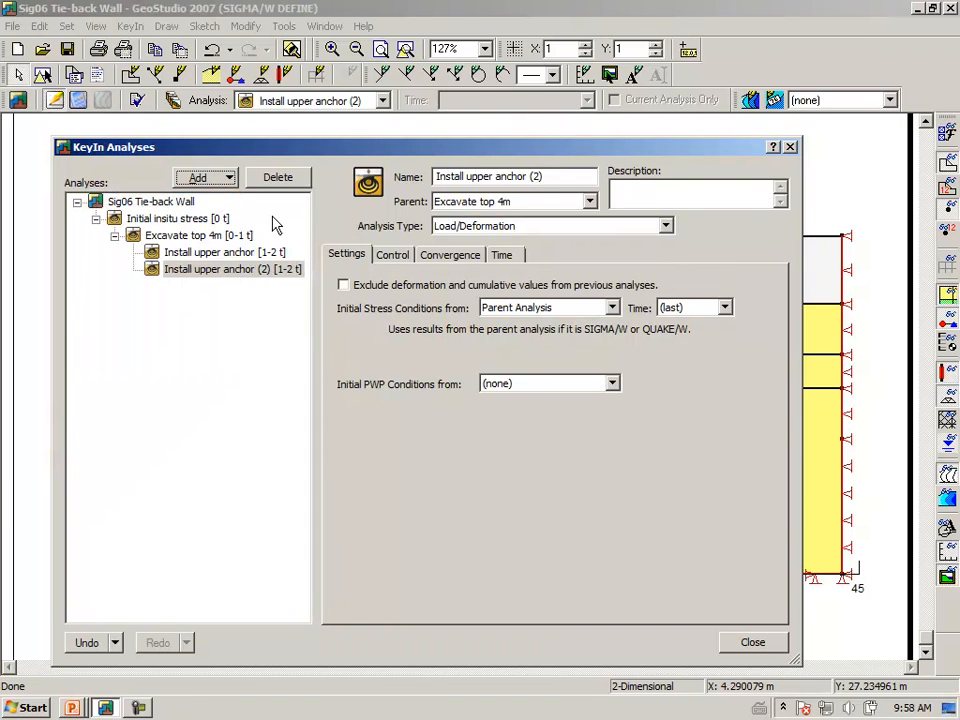
drag(563, 179, 350, 192)
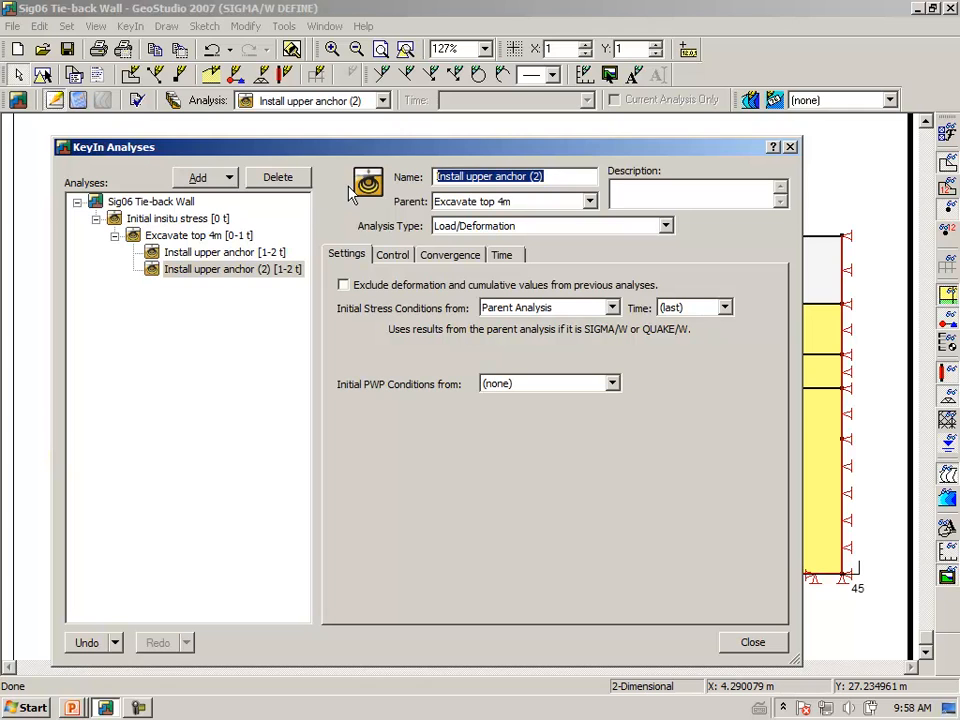
text(Excavate 3 m)
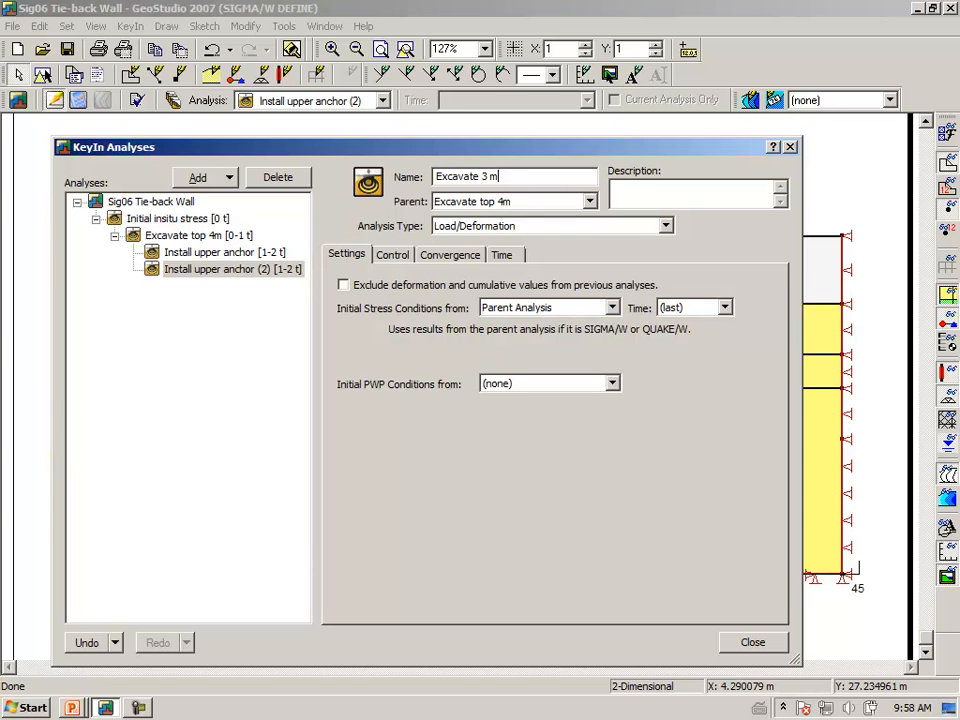
key(Tab)
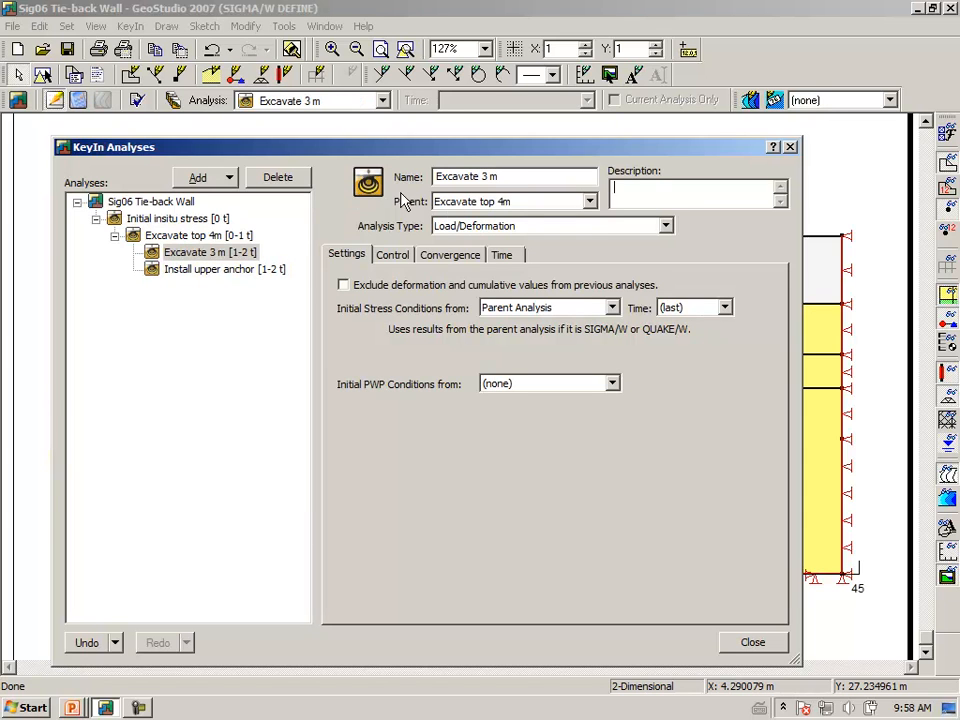
click(591, 202)
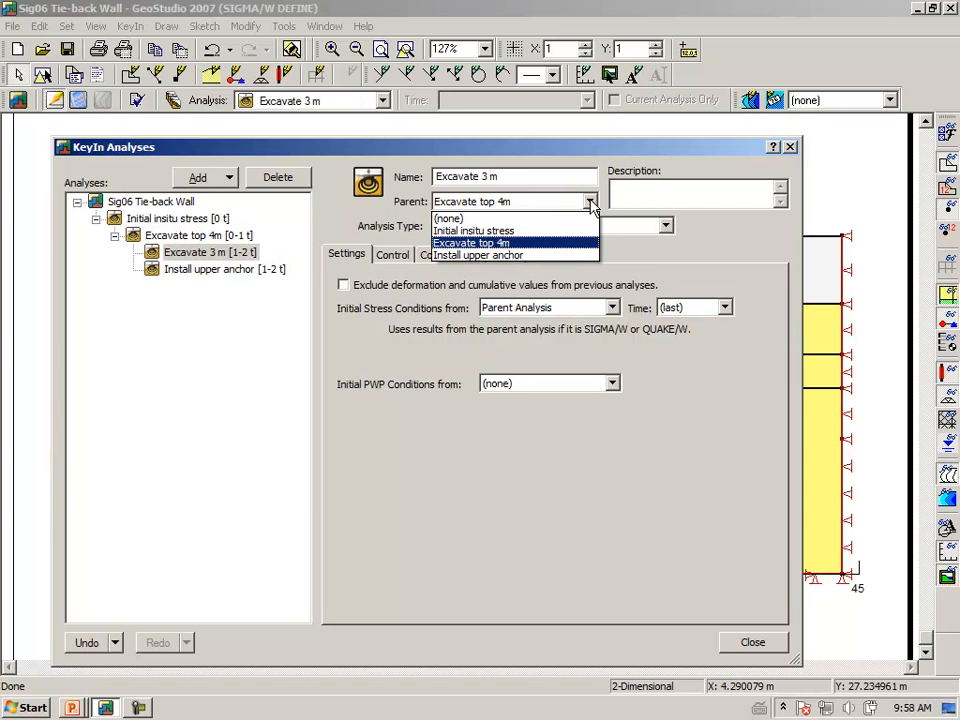
click(499, 257)
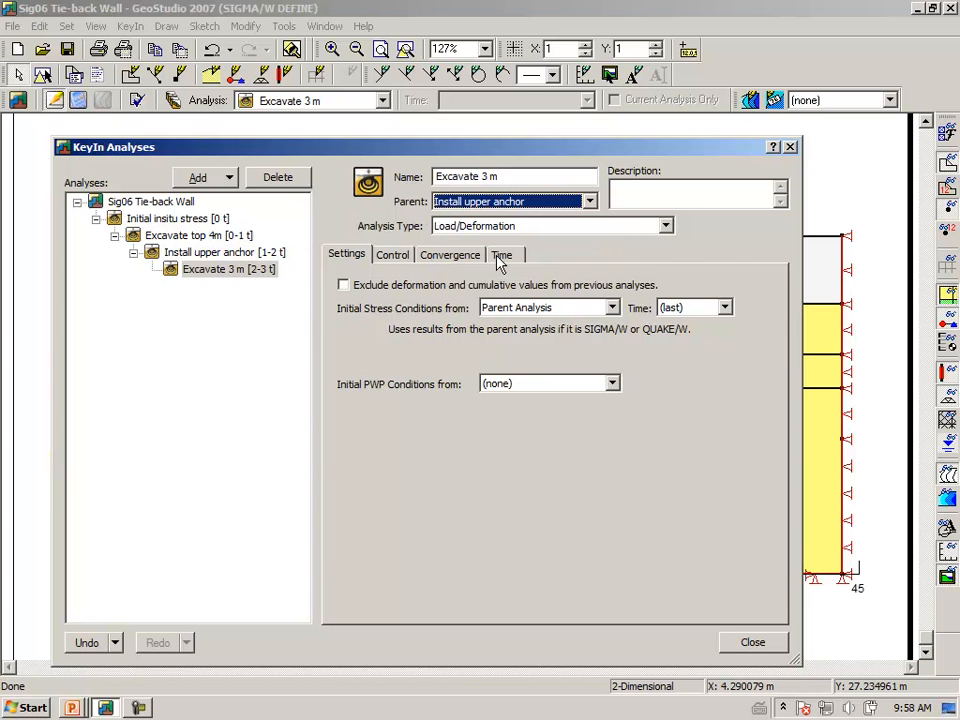
click(750, 642)
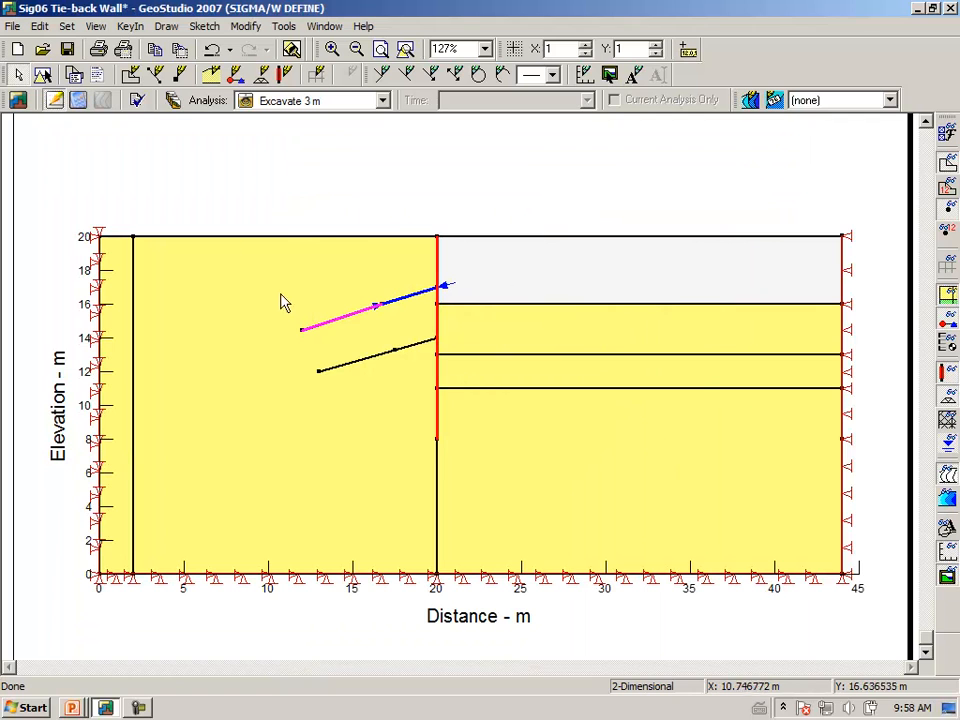
Remove the material from the soil region right of the wall between 16 m and 13 m
click(167, 28)
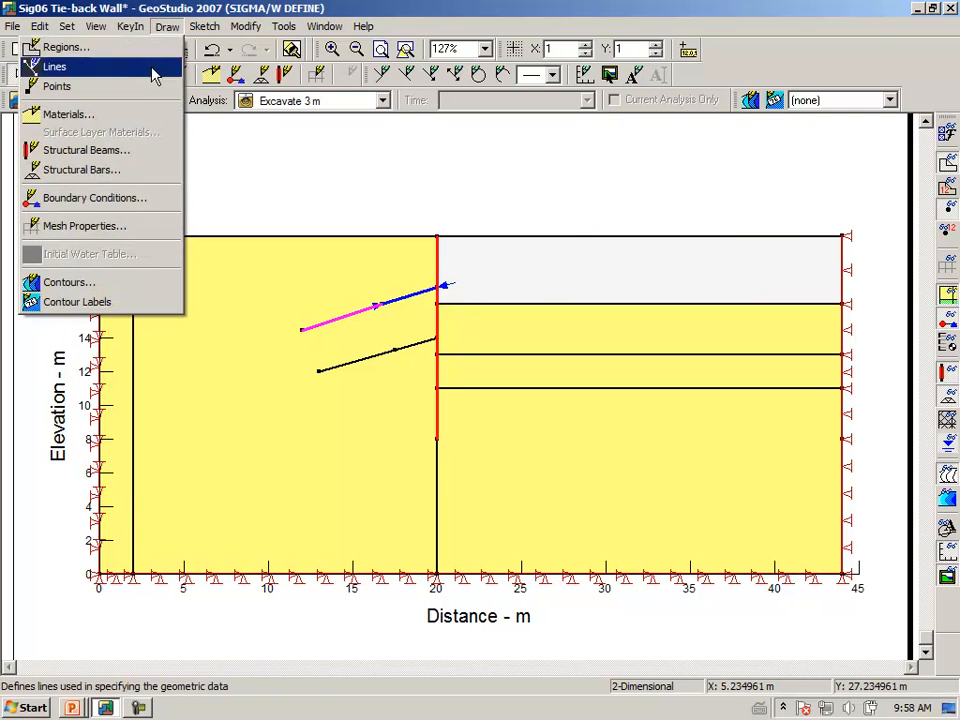
click(80, 114)
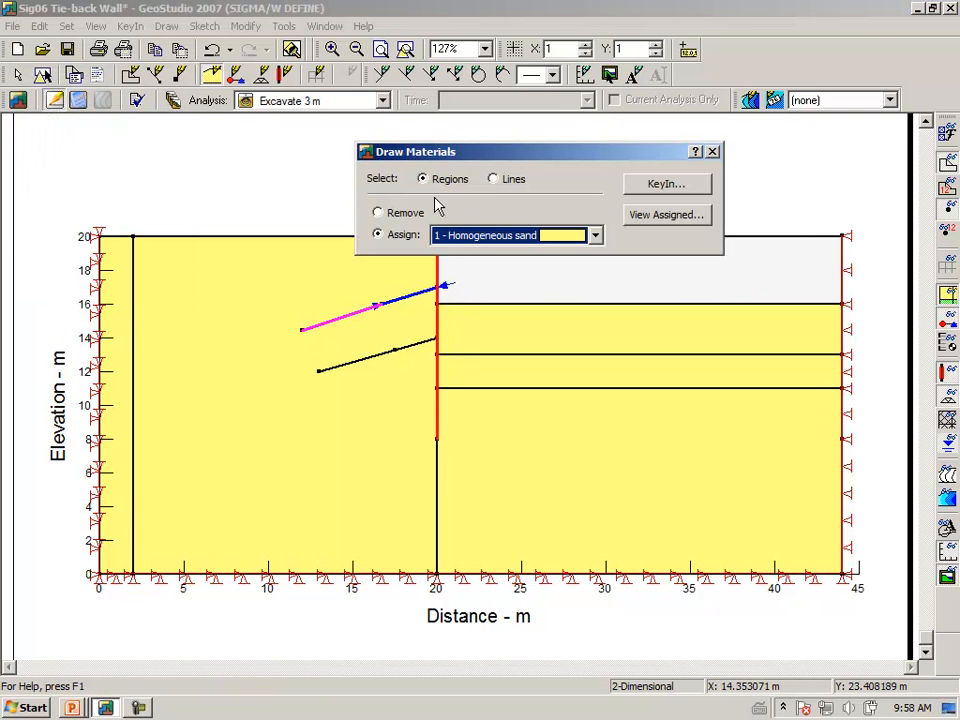
click(377, 214)
click(512, 345)
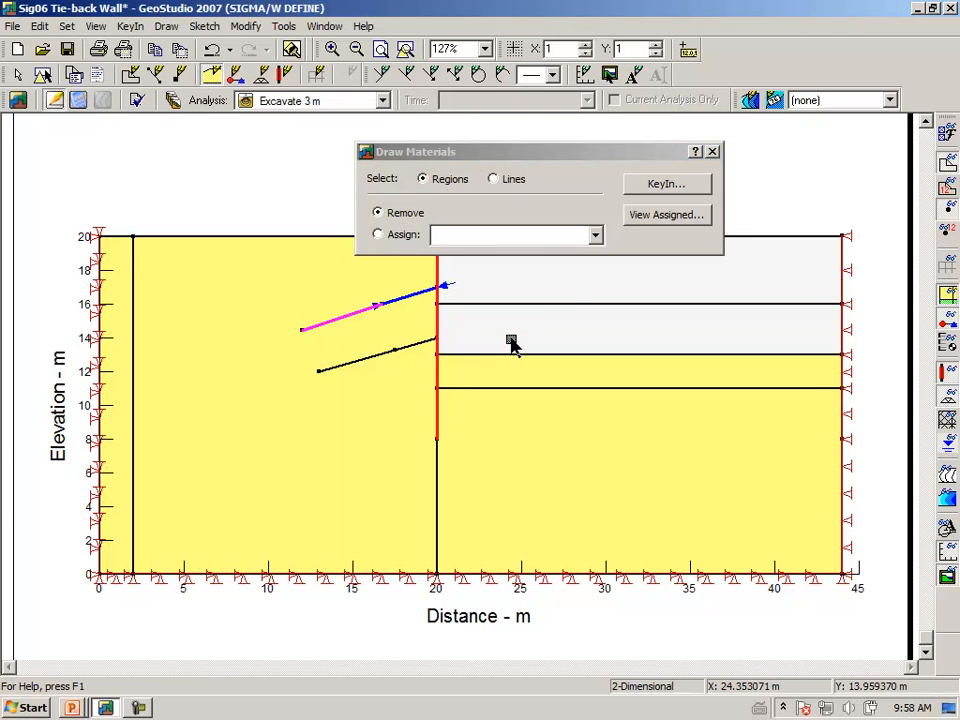
click(713, 152)
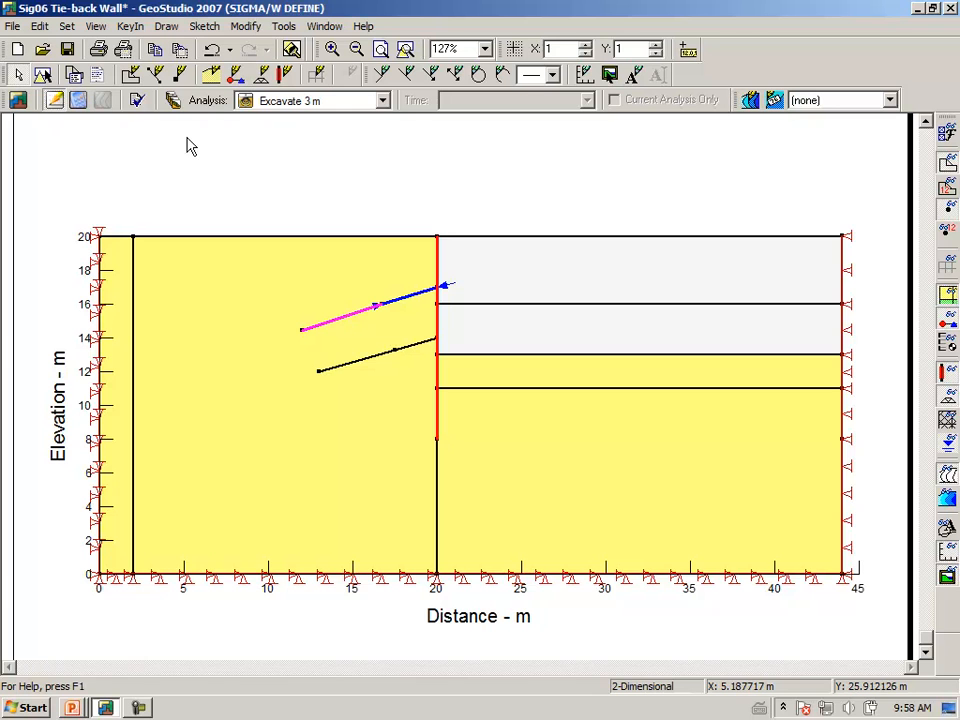
click(166, 27)
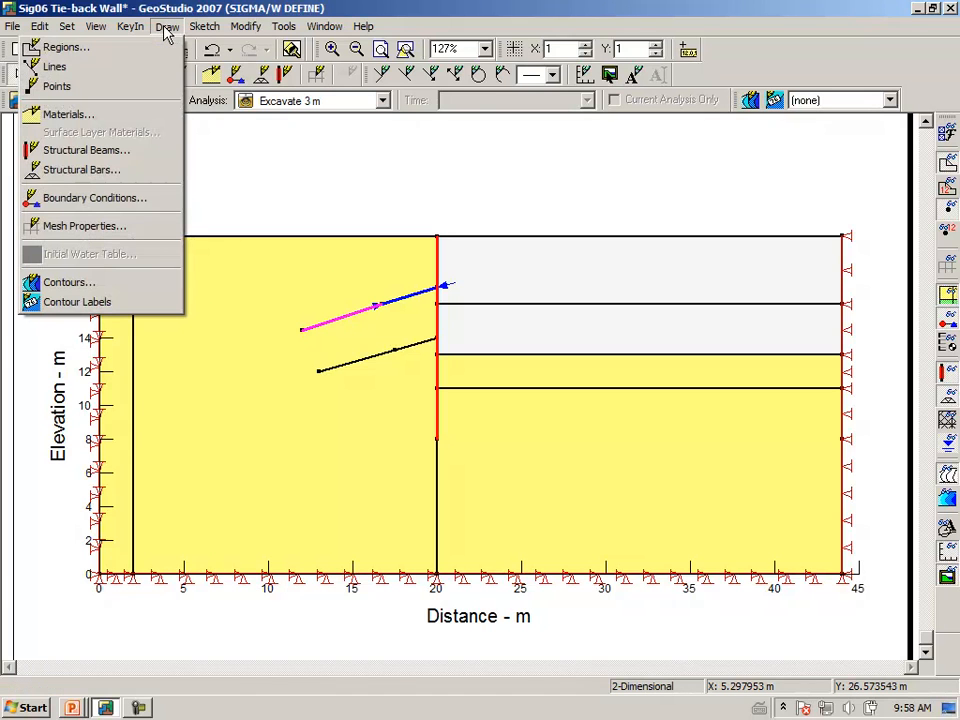
Assign Lateral unload to the two wall segments between 16 m and 13 m elevation
click(121, 200)
click(633, 420)
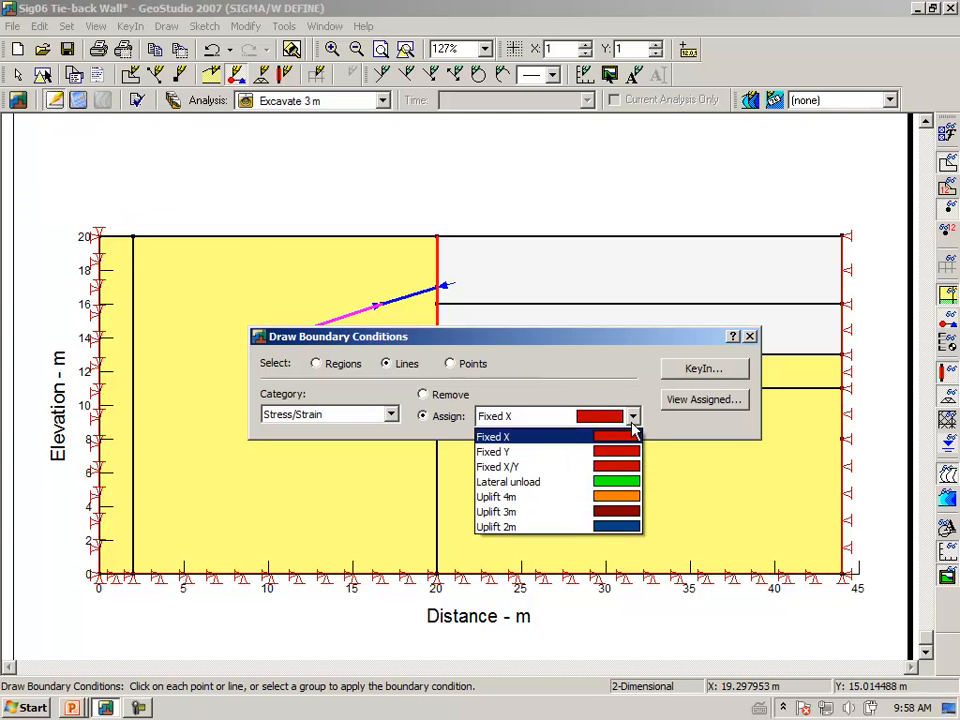
click(605, 482)
drag(512, 347, 475, 452)
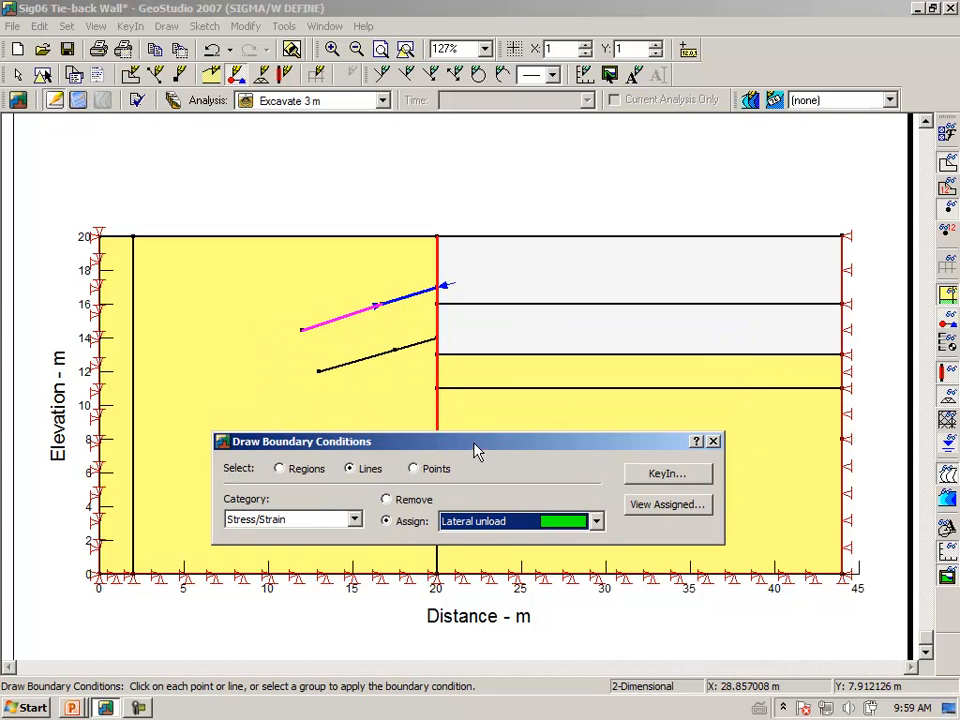
click(439, 328)
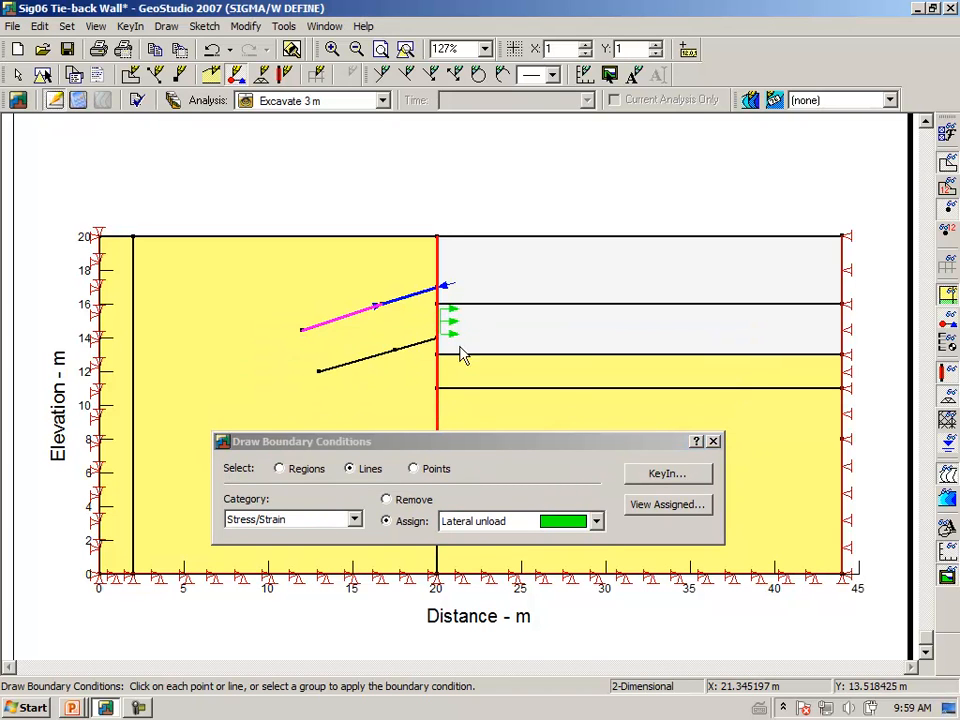
click(439, 348)
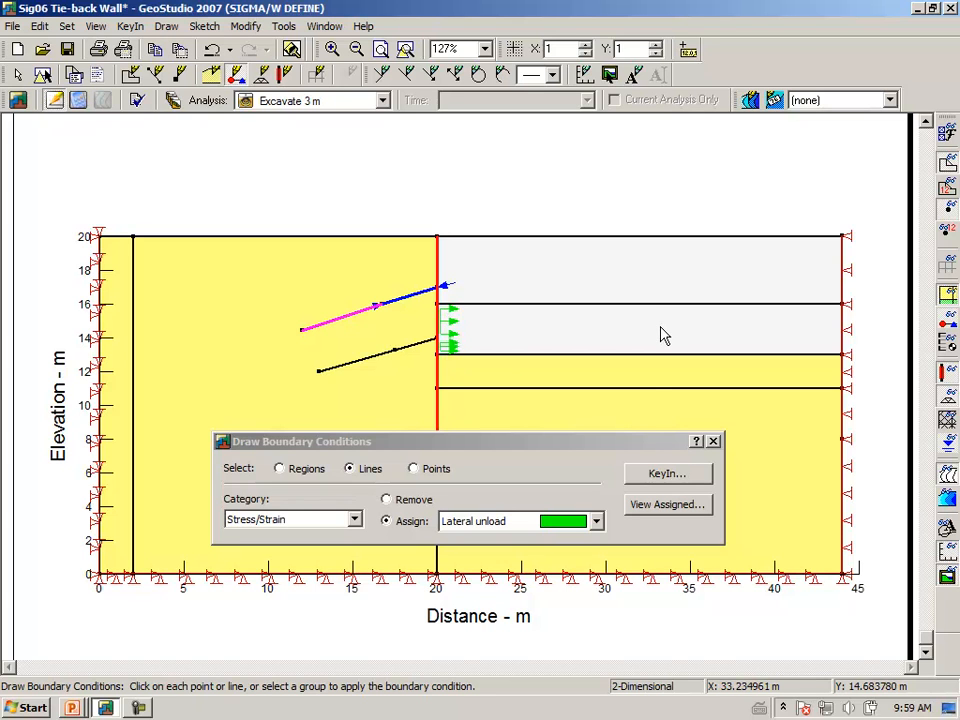
click(596, 522)
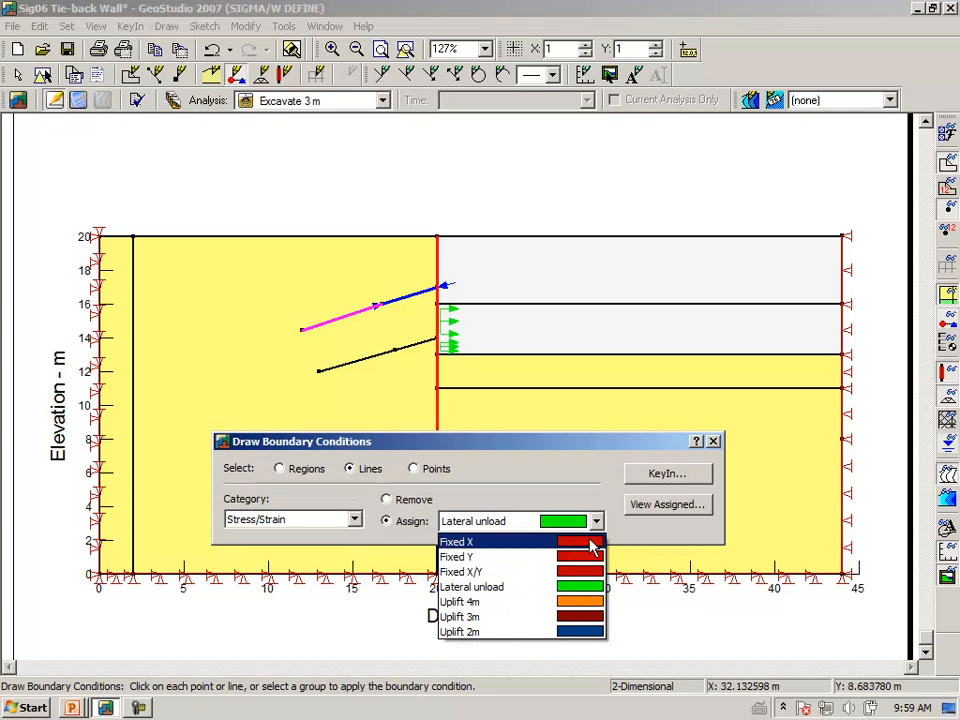
Set Uplift 3m to a 60 kPa Y-stress and assign it along the 13 m excavation floor
click(566, 617)
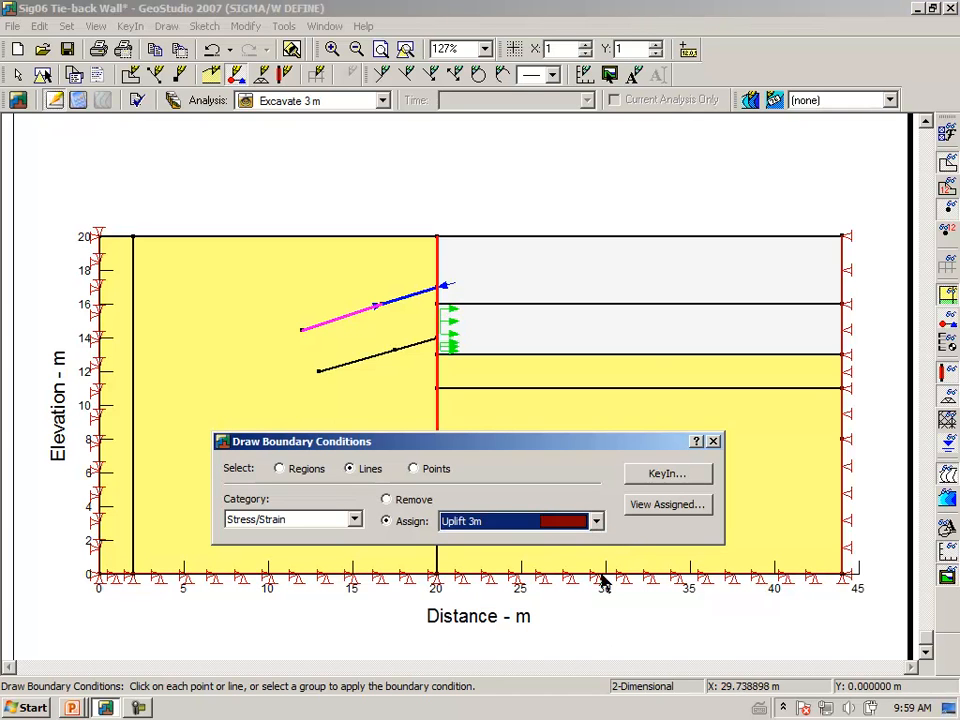
click(667, 474)
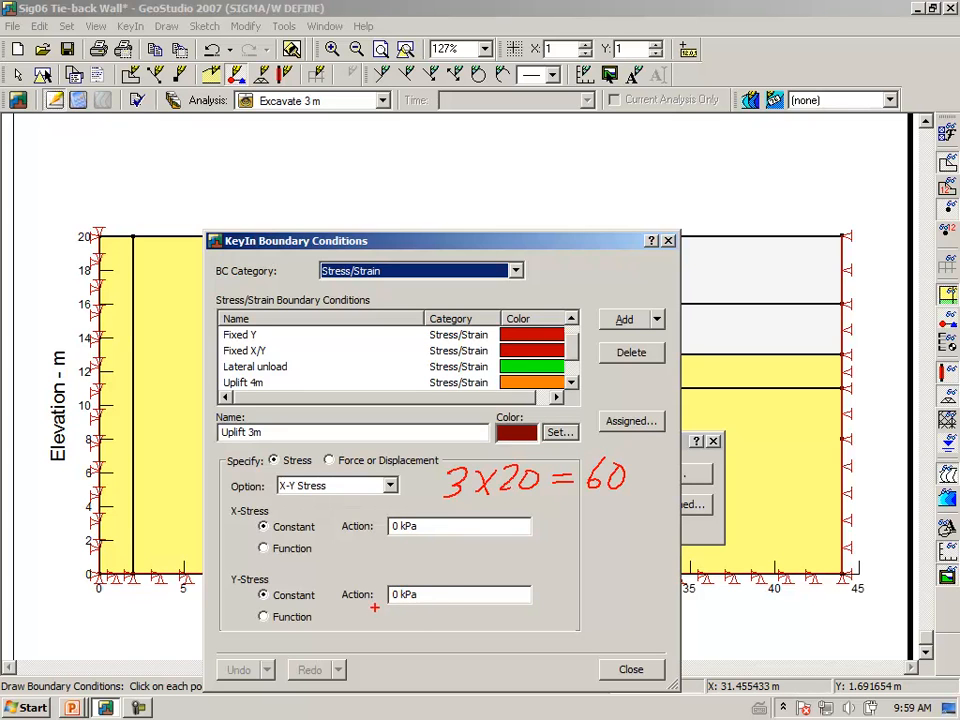
drag(380, 620, 428, 569)
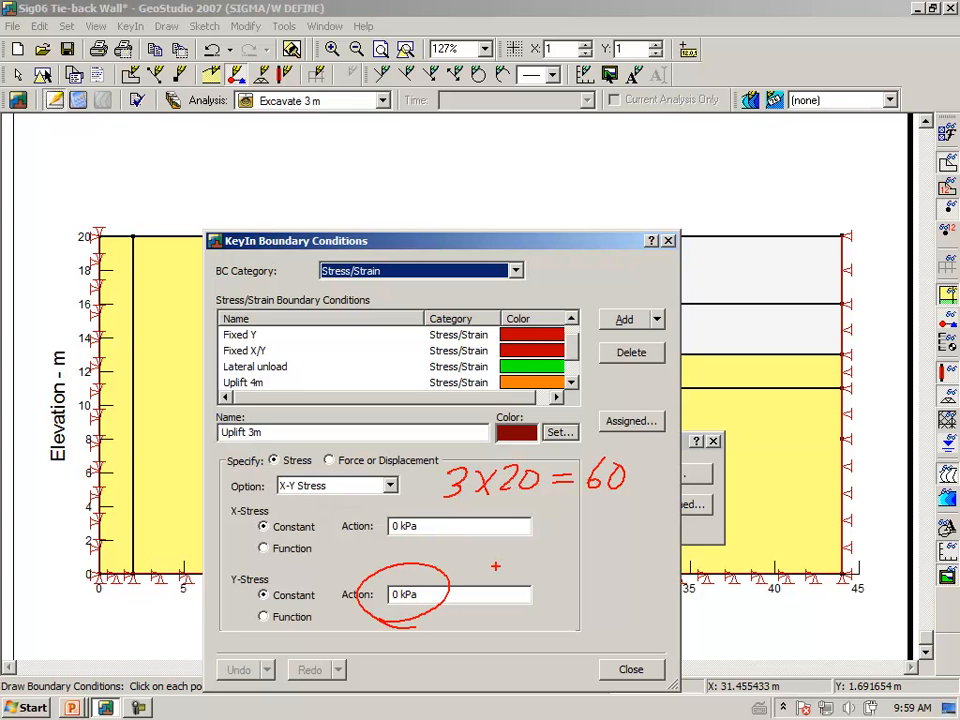
key(Escape)
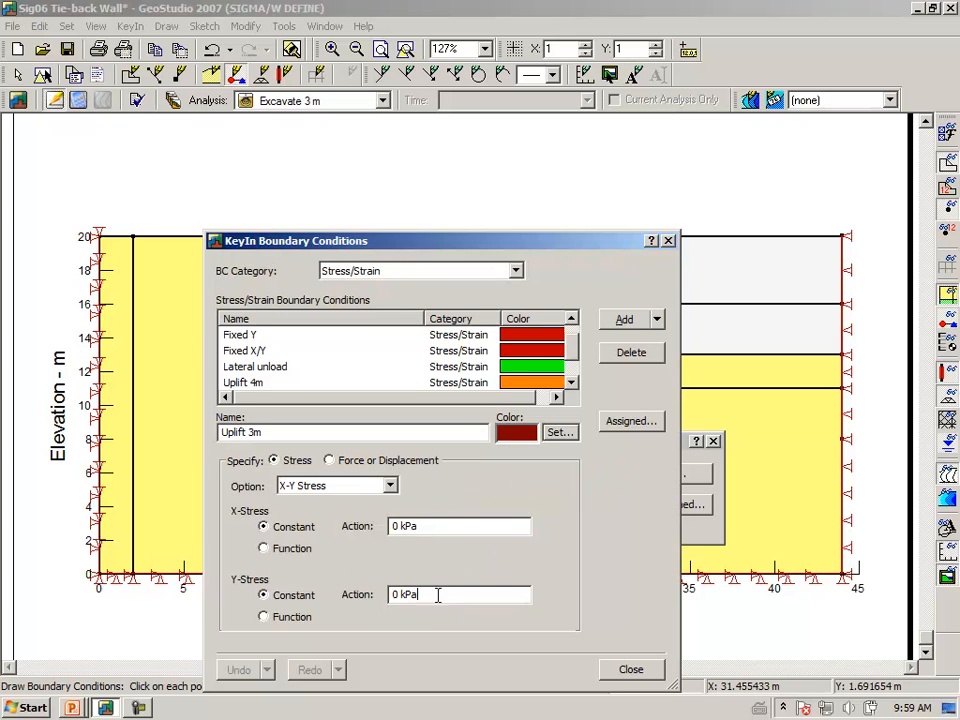
drag(437, 596, 305, 605)
text(6)
key(Return)
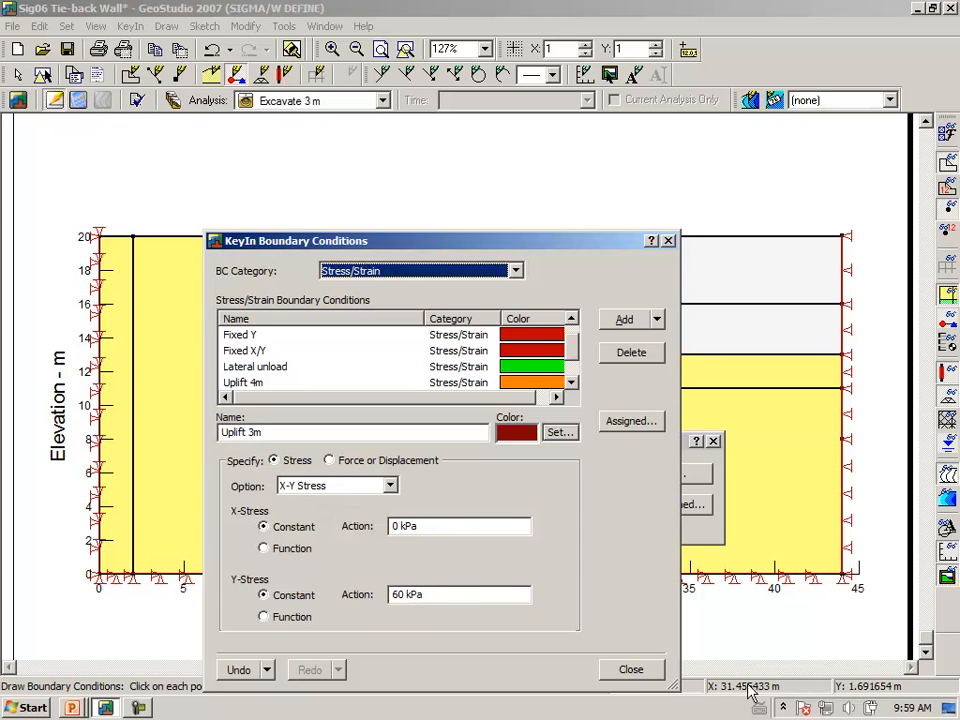
click(608, 670)
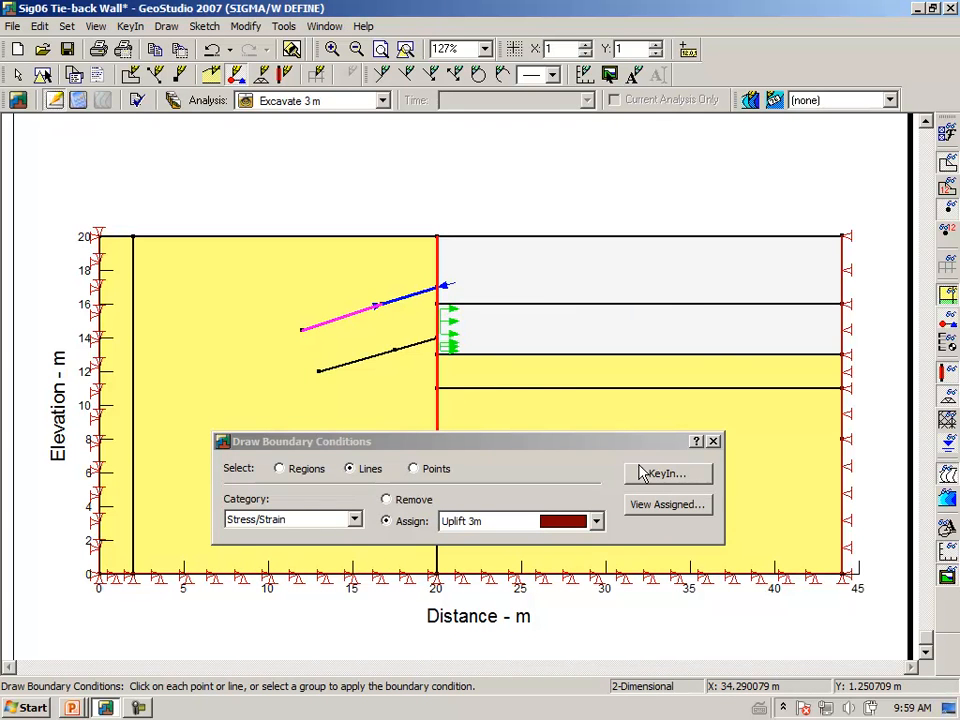
click(554, 357)
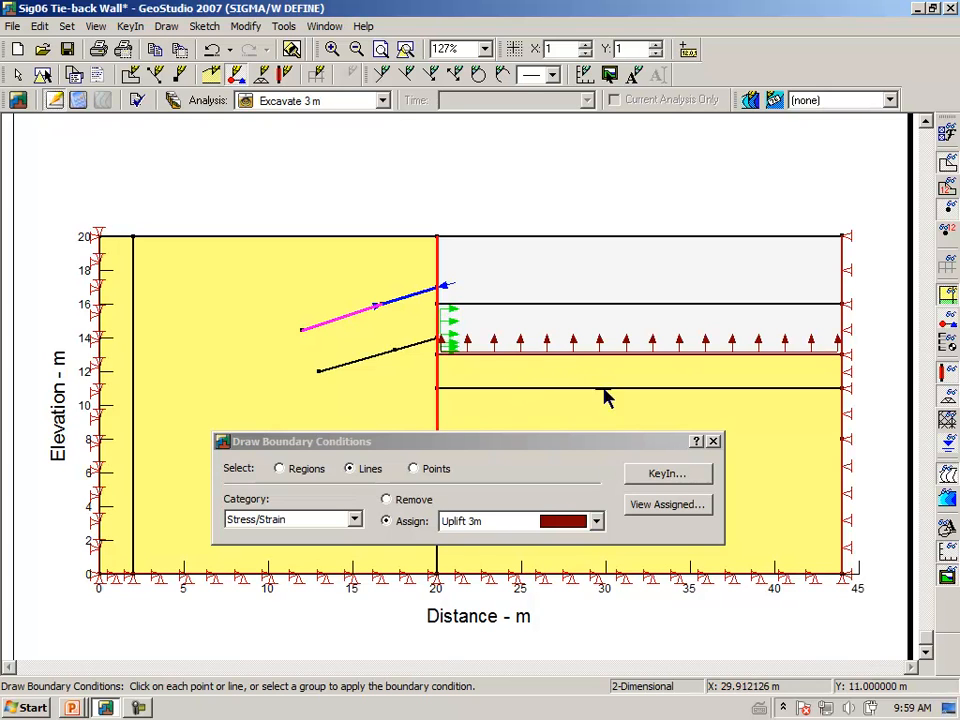
click(714, 441)
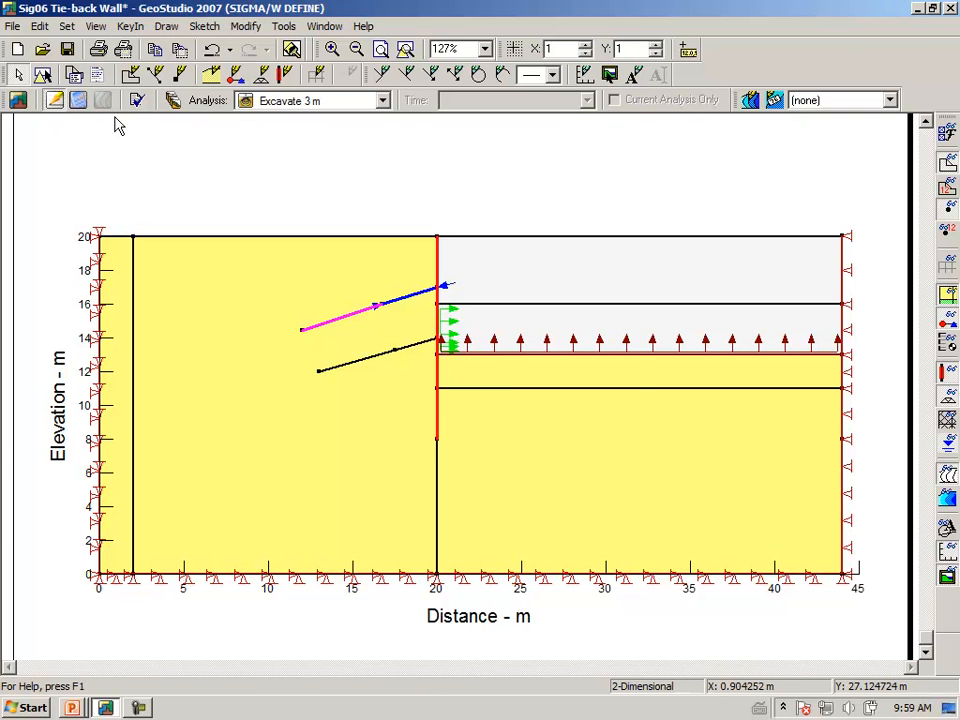
Save the file and run the Excavate 3 m stage so all four stages show Solved
click(76, 100)
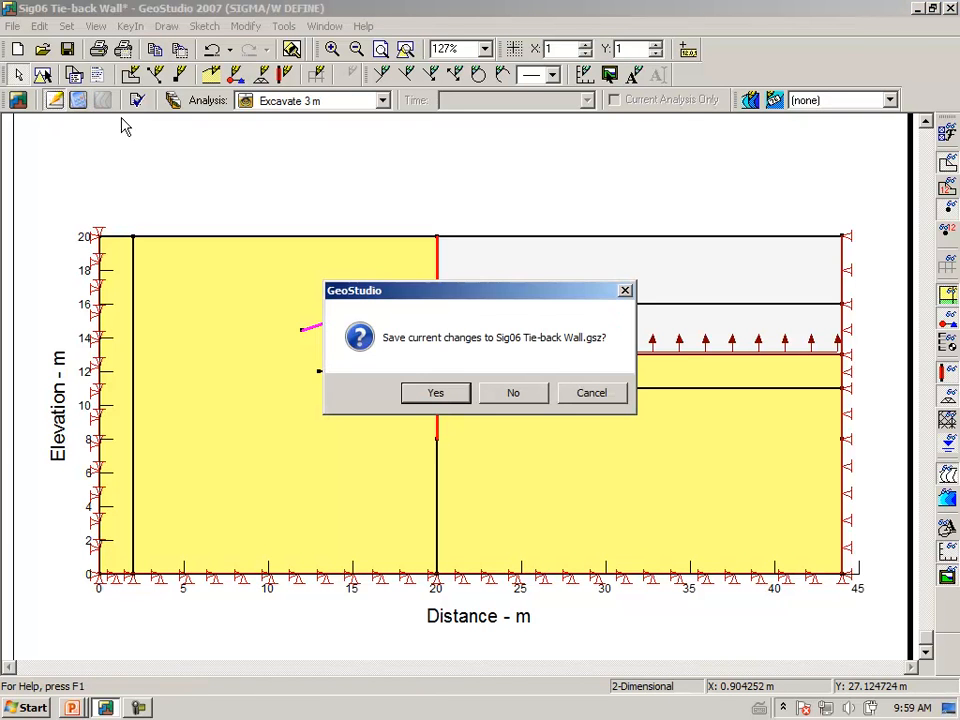
click(437, 394)
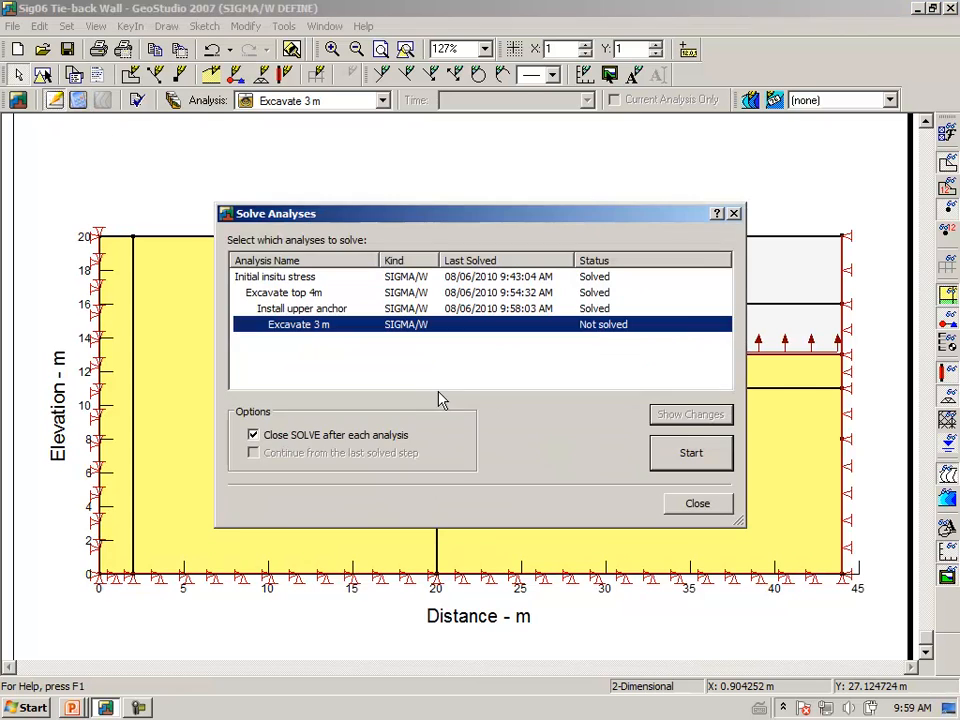
click(673, 456)
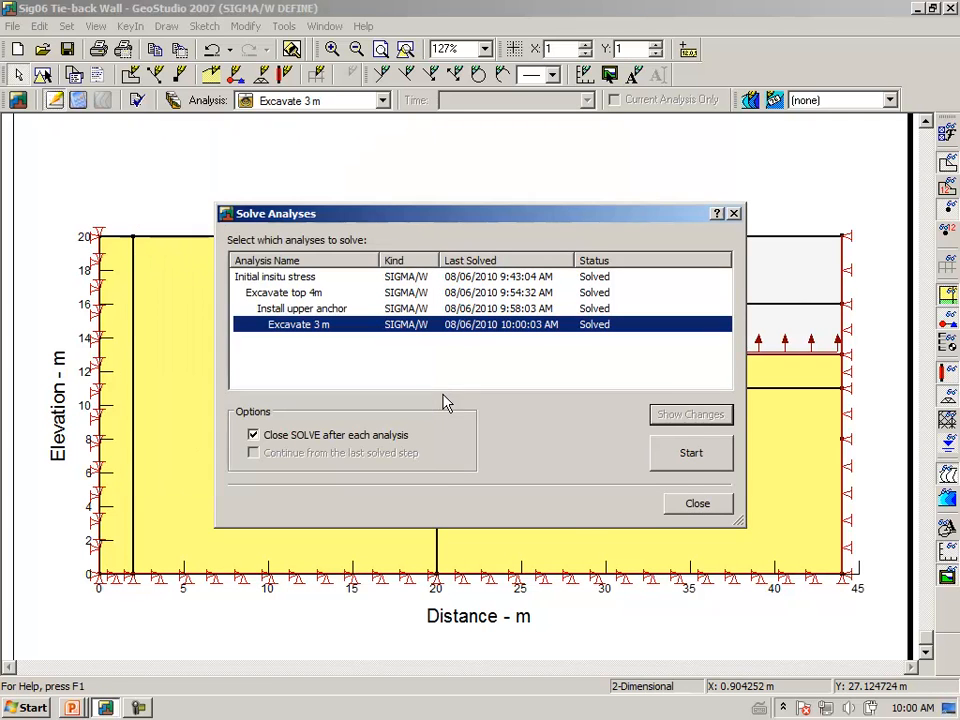
click(680, 510)
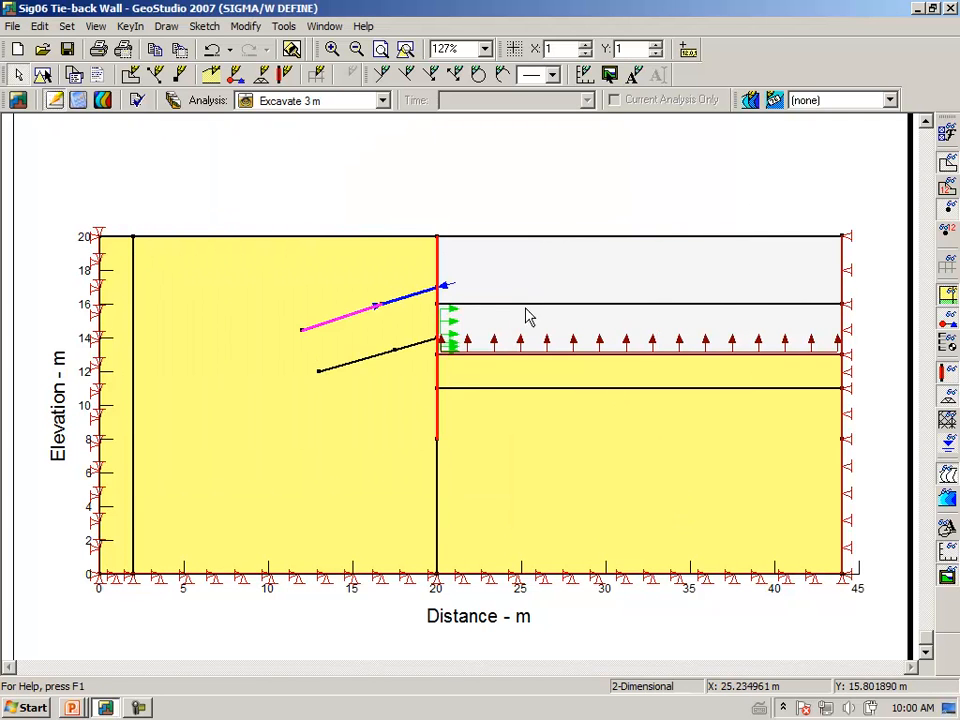
Clone Excavate 3 m into a new 'Install lower anchor' analysis with Excavate 3 m as parent
click(172, 101)
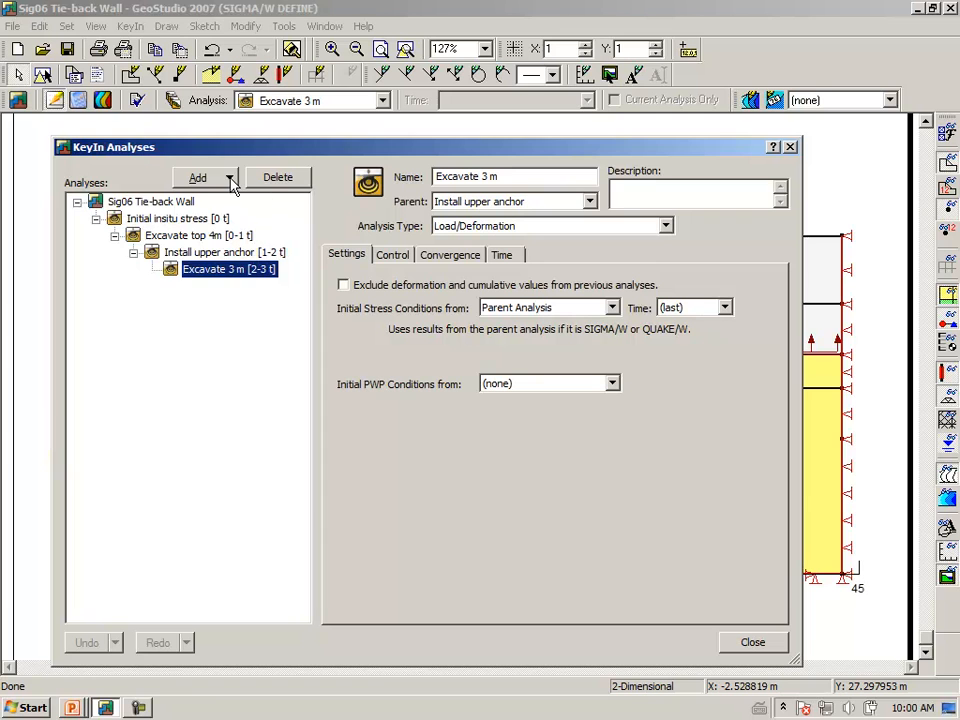
click(200, 178)
click(219, 200)
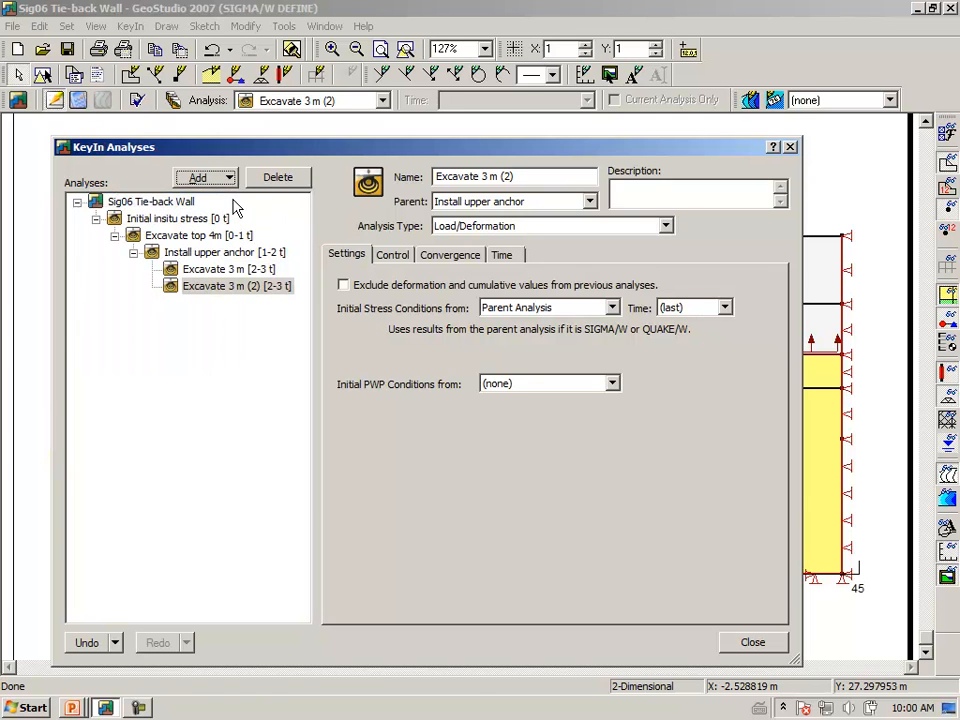
click(522, 177)
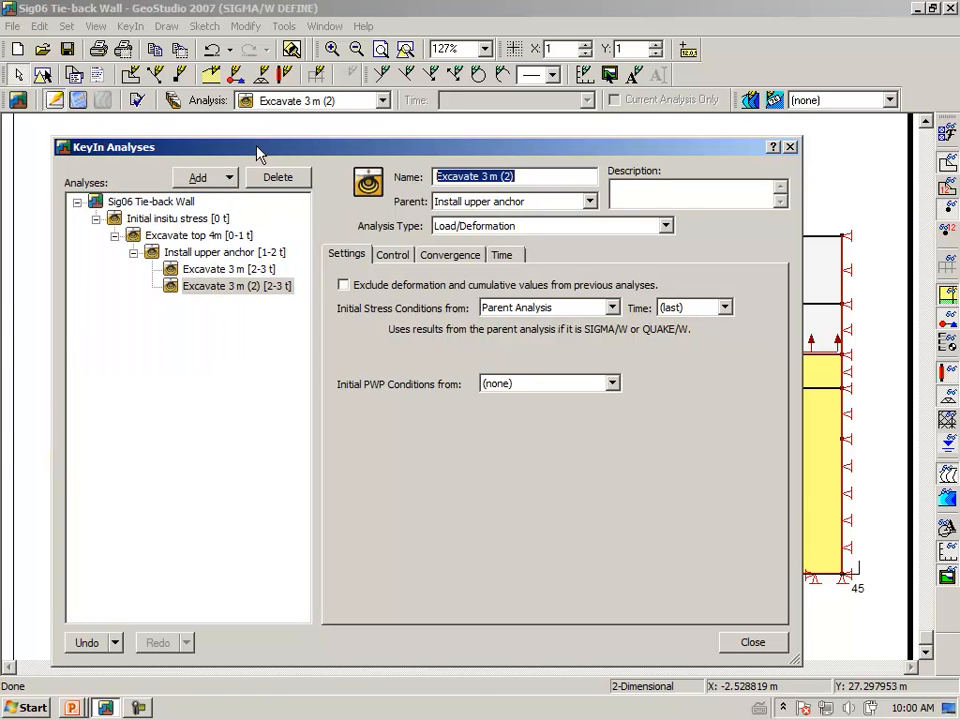
text(Install lower anchor)
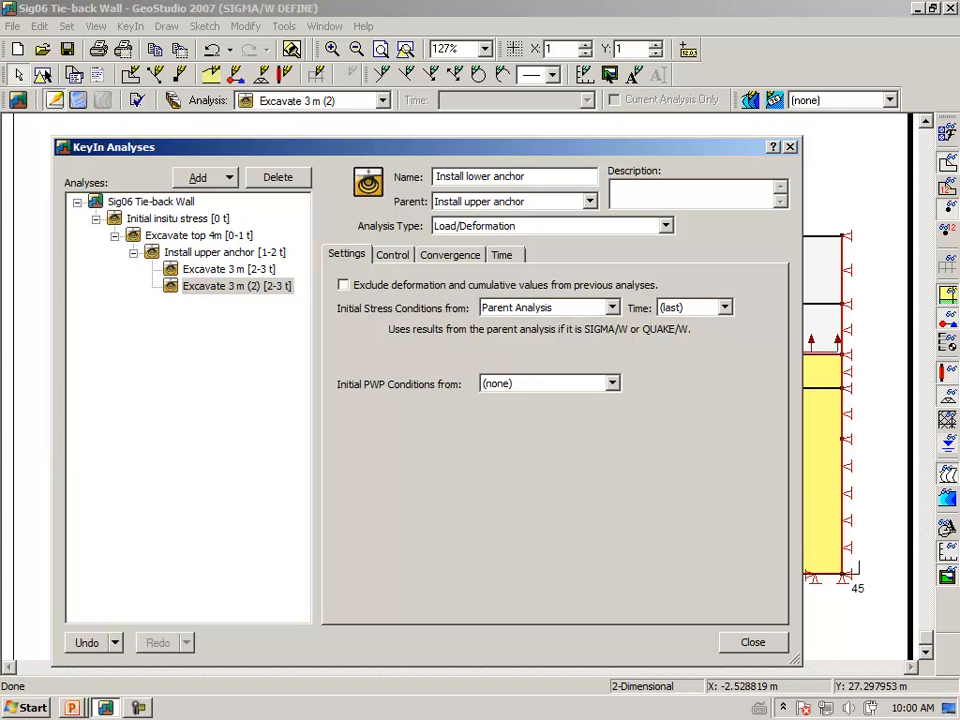
key(Tab)
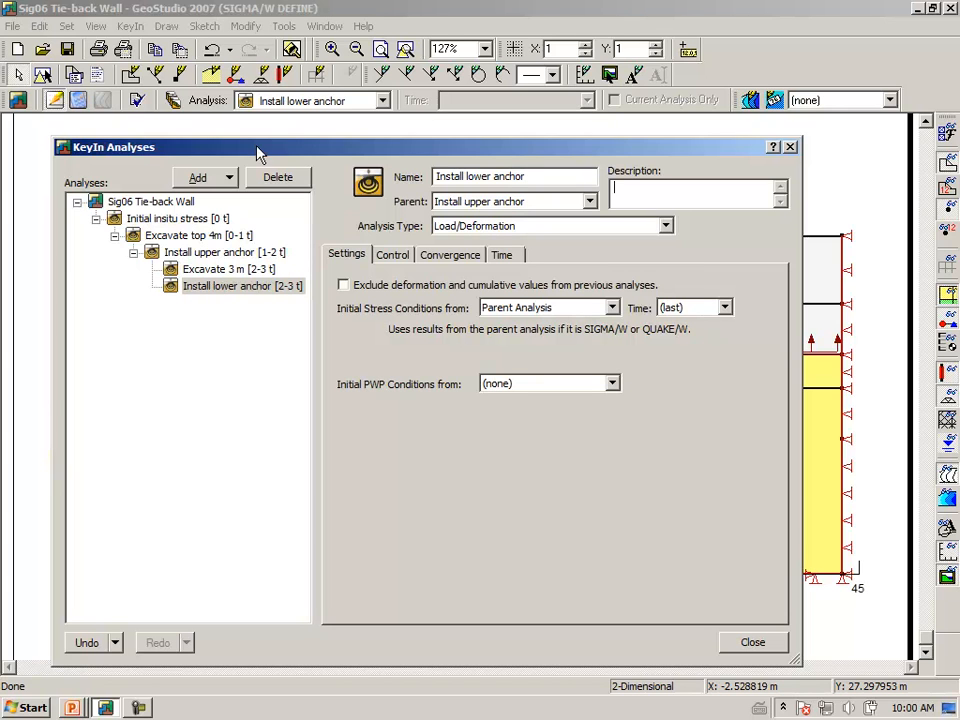
click(590, 202)
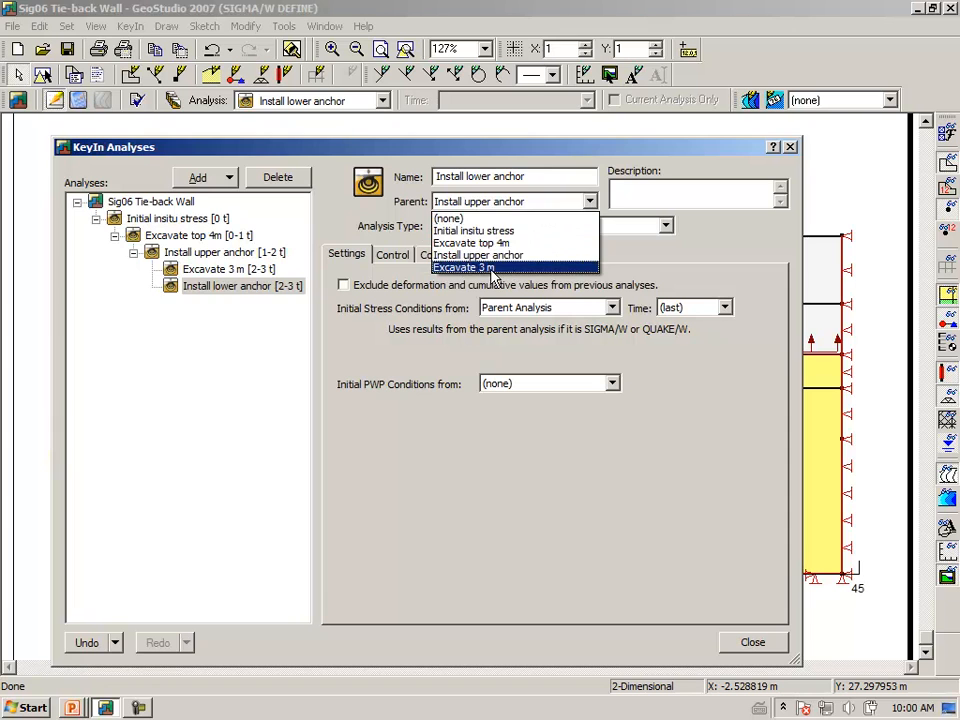
click(493, 268)
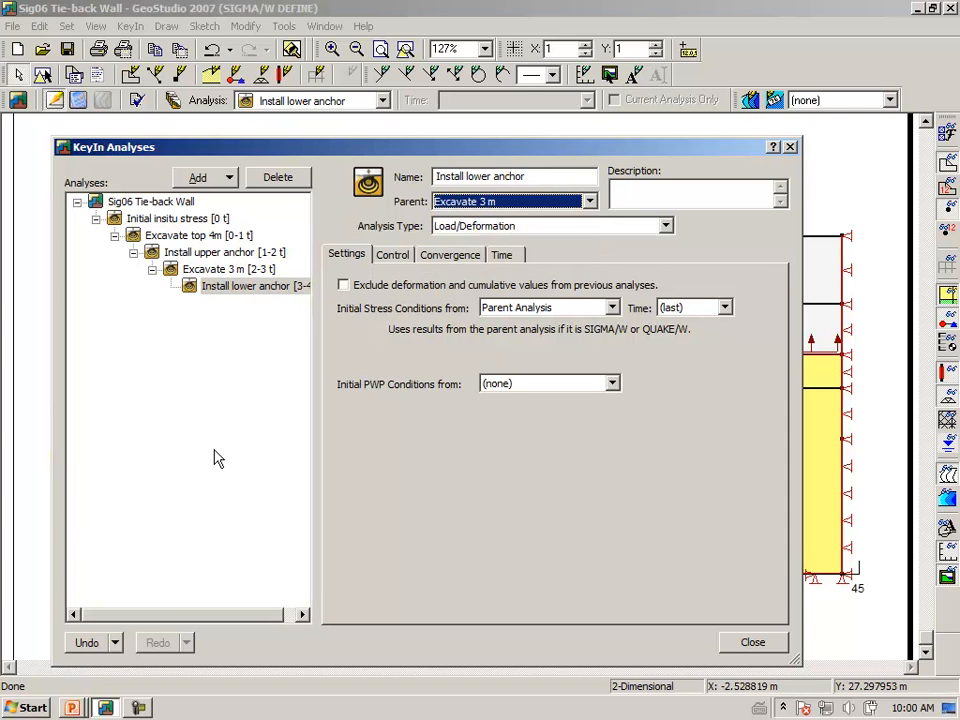
click(750, 641)
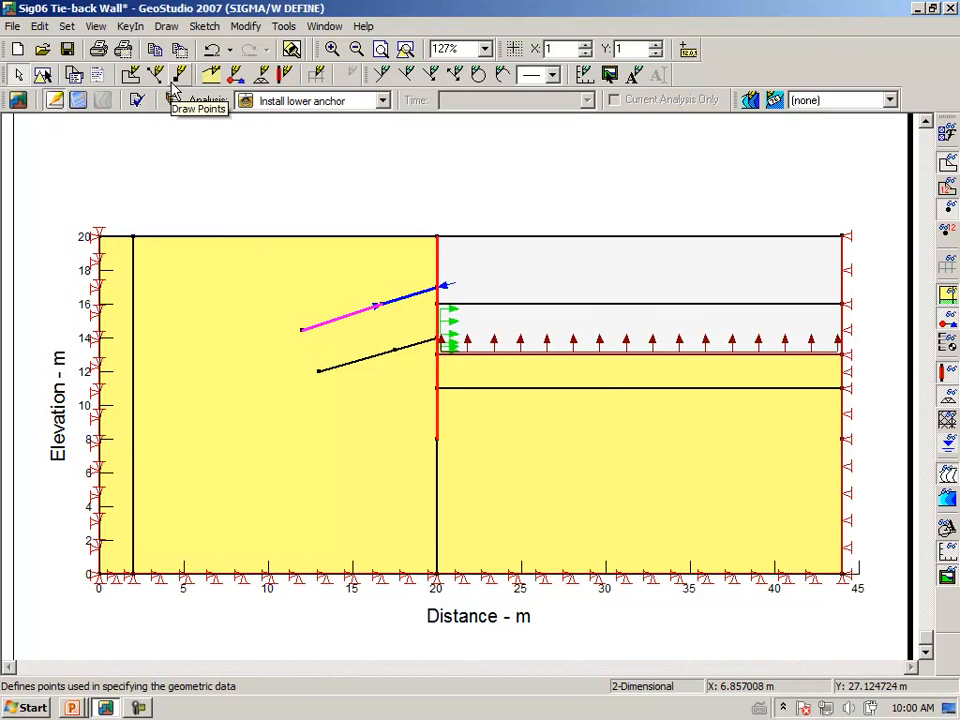
Remove Uplift 3m from the 13 m line and Lateral unload from both wall segments
click(166, 30)
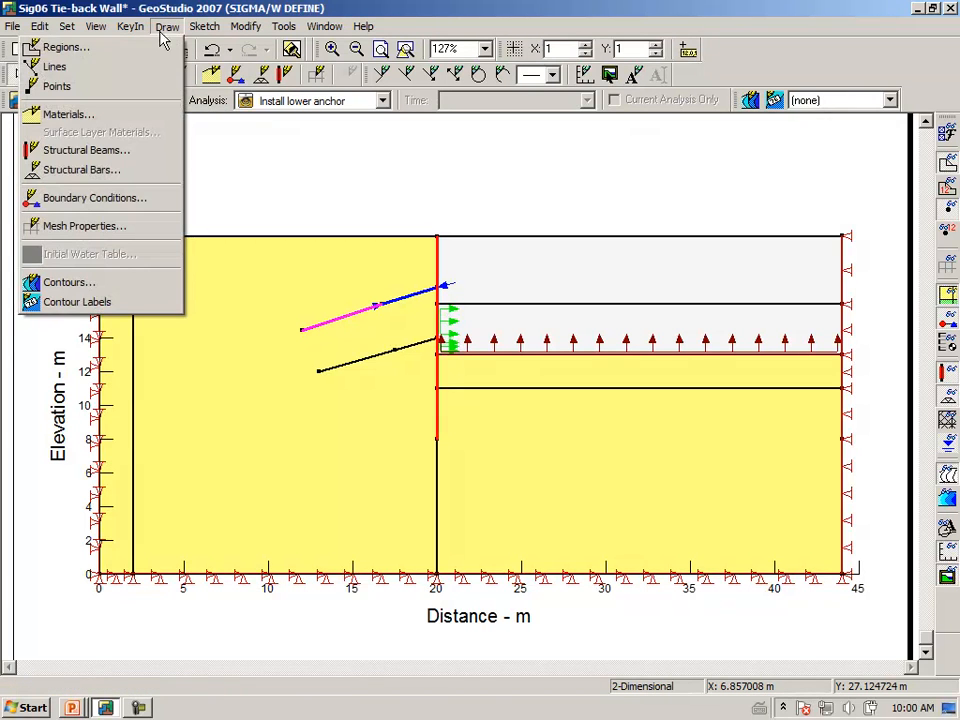
click(131, 198)
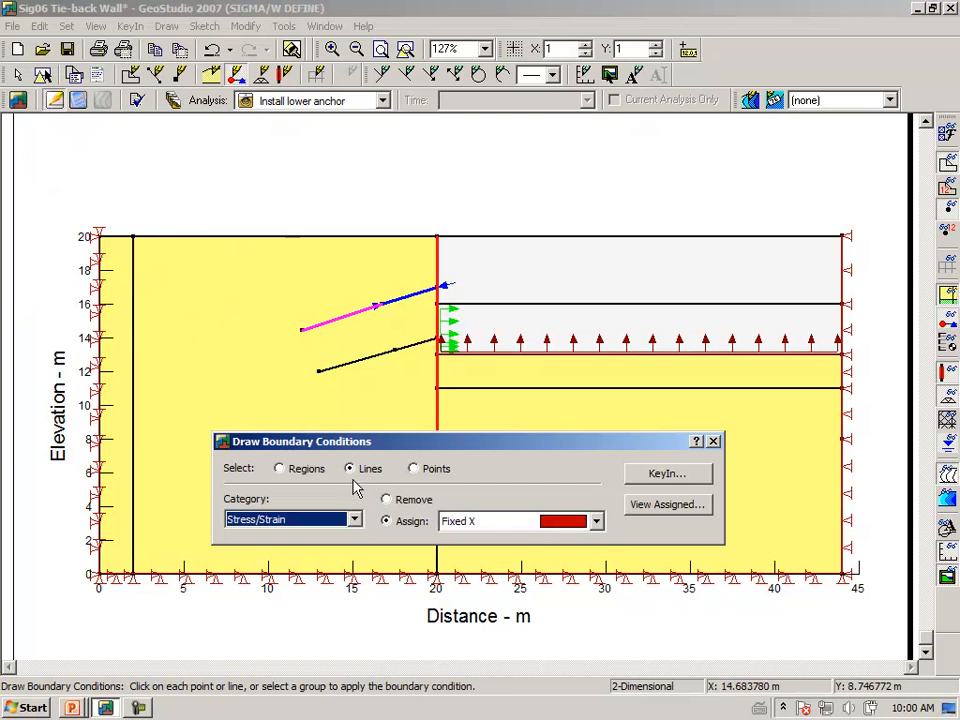
click(390, 500)
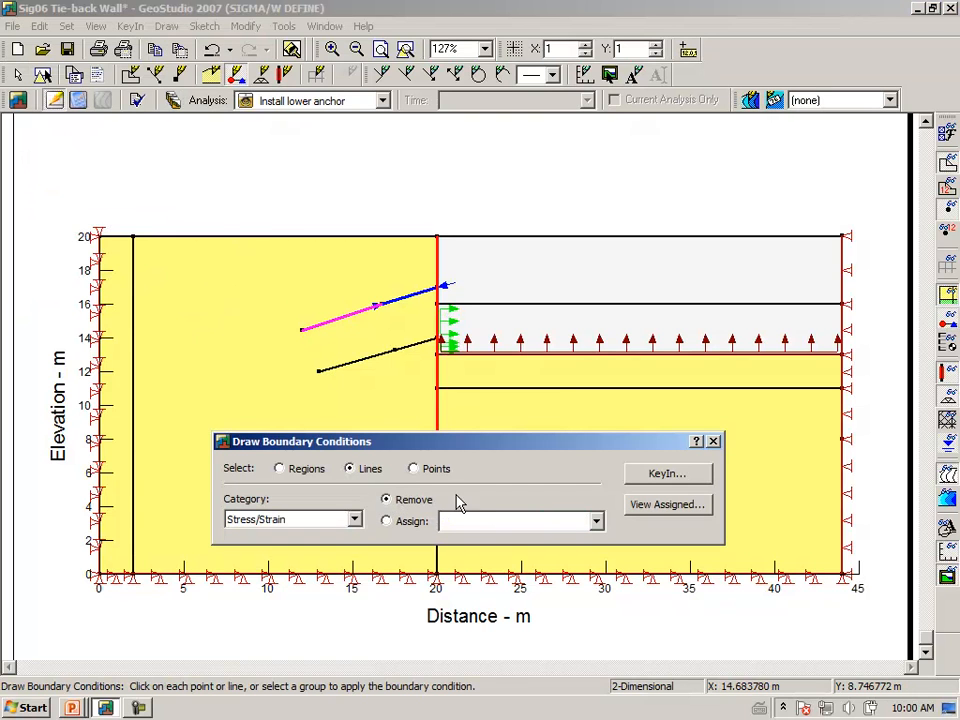
click(574, 356)
click(437, 342)
click(443, 327)
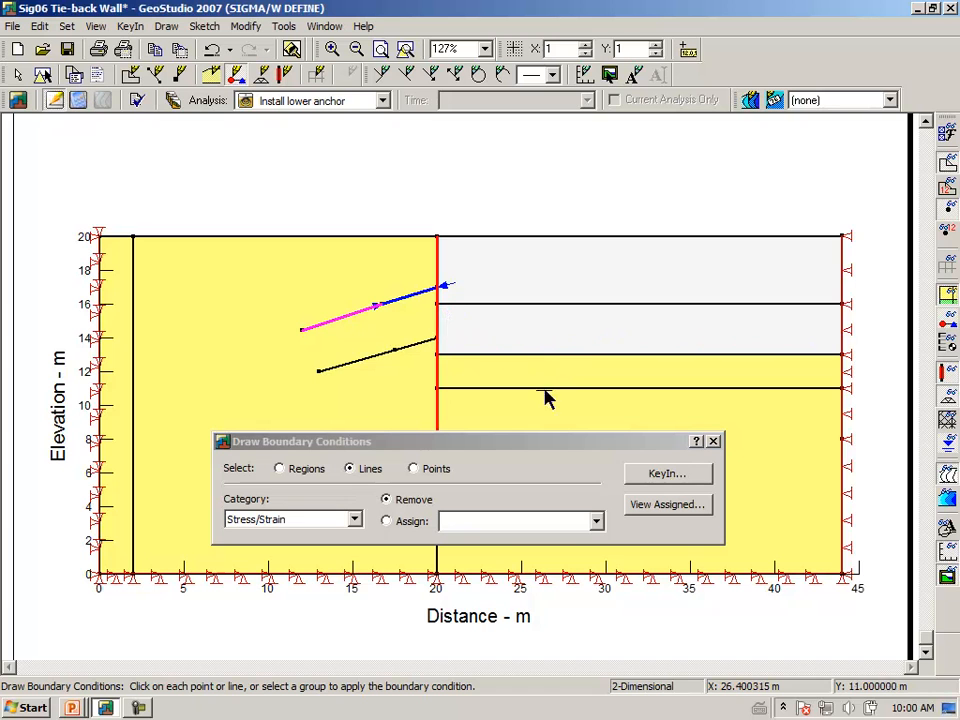
click(713, 442)
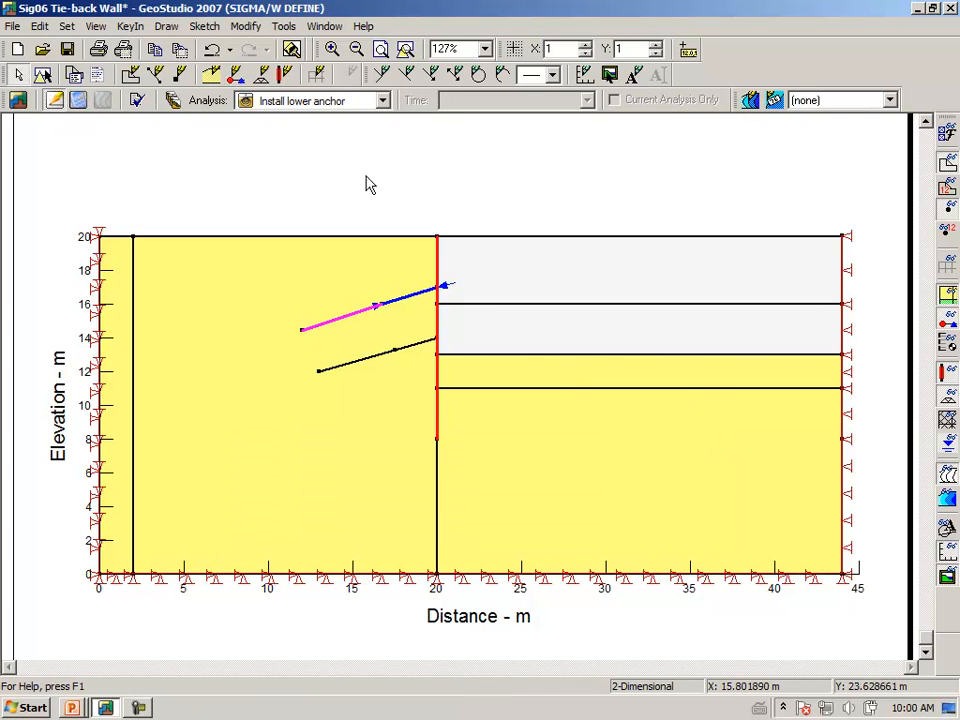
Review the Lower anchor structural beam property definition
click(162, 27)
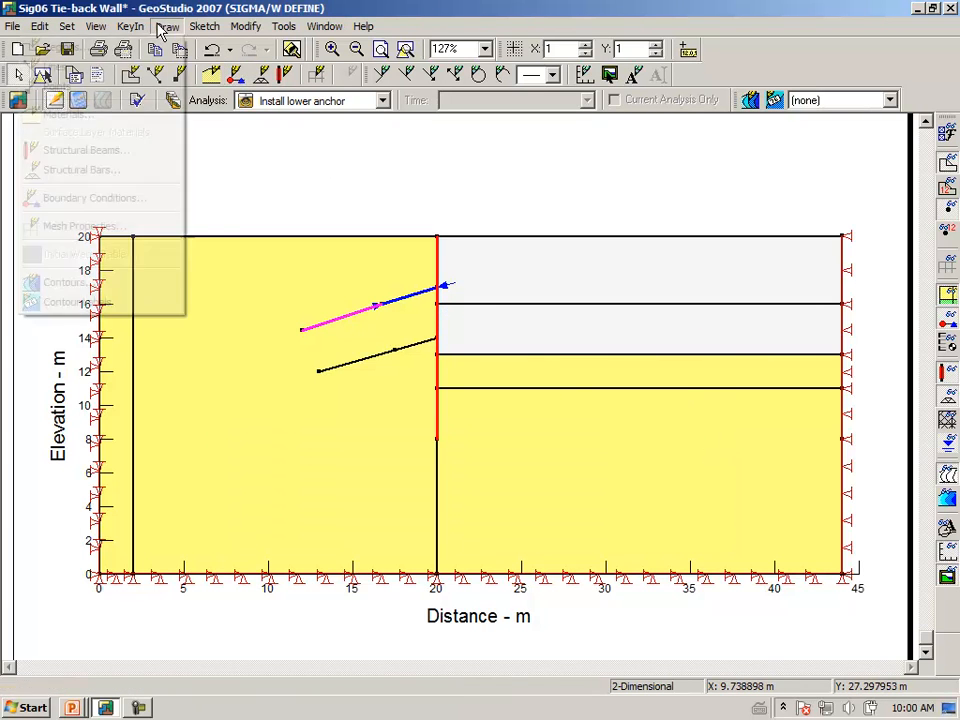
mouse_move(131, 27)
click(118, 146)
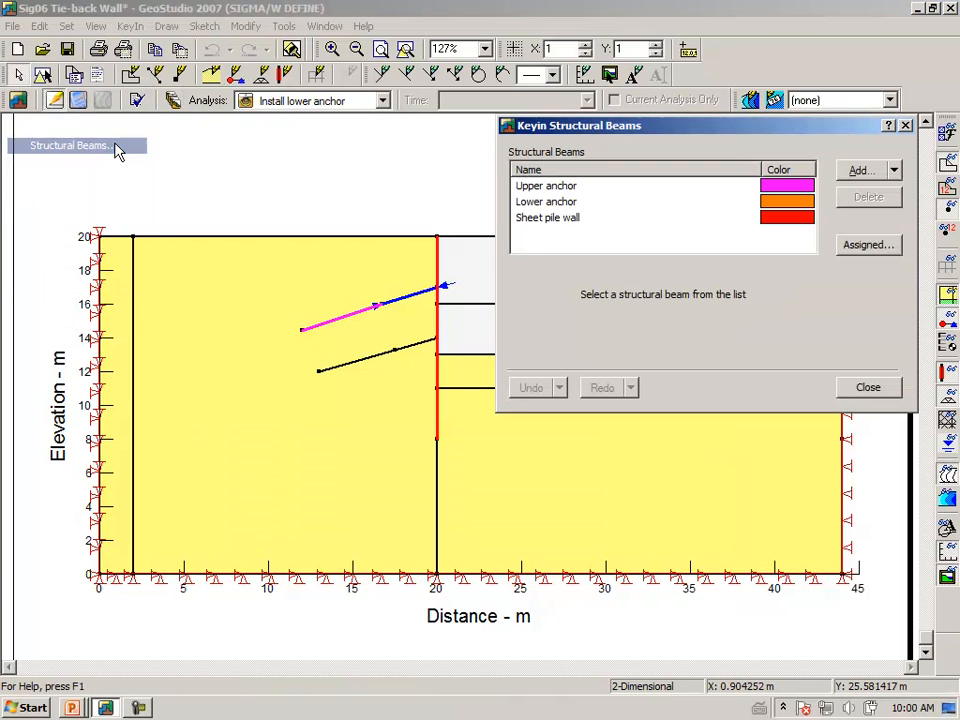
click(784, 209)
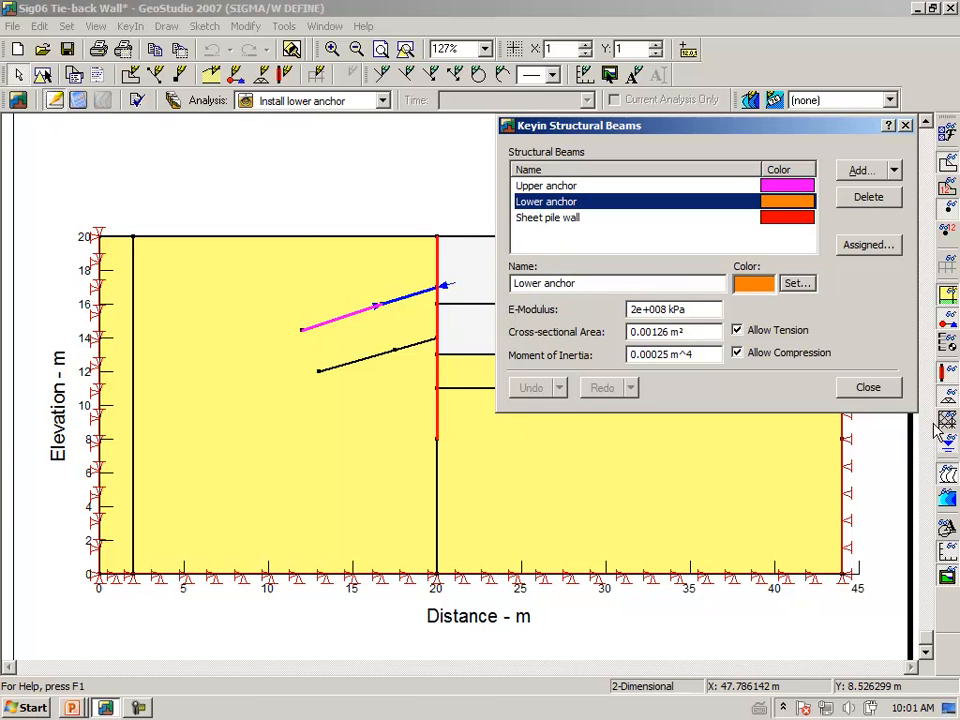
click(865, 390)
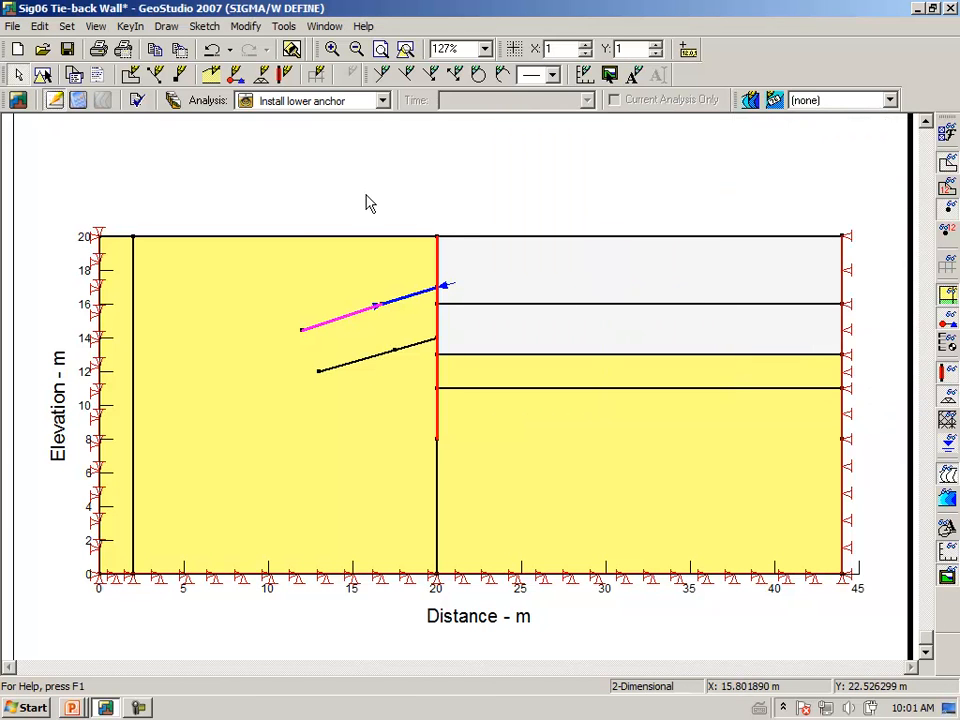
Assign the Lower anchor beam properties to the lower anchor's grouted section
click(163, 27)
click(136, 150)
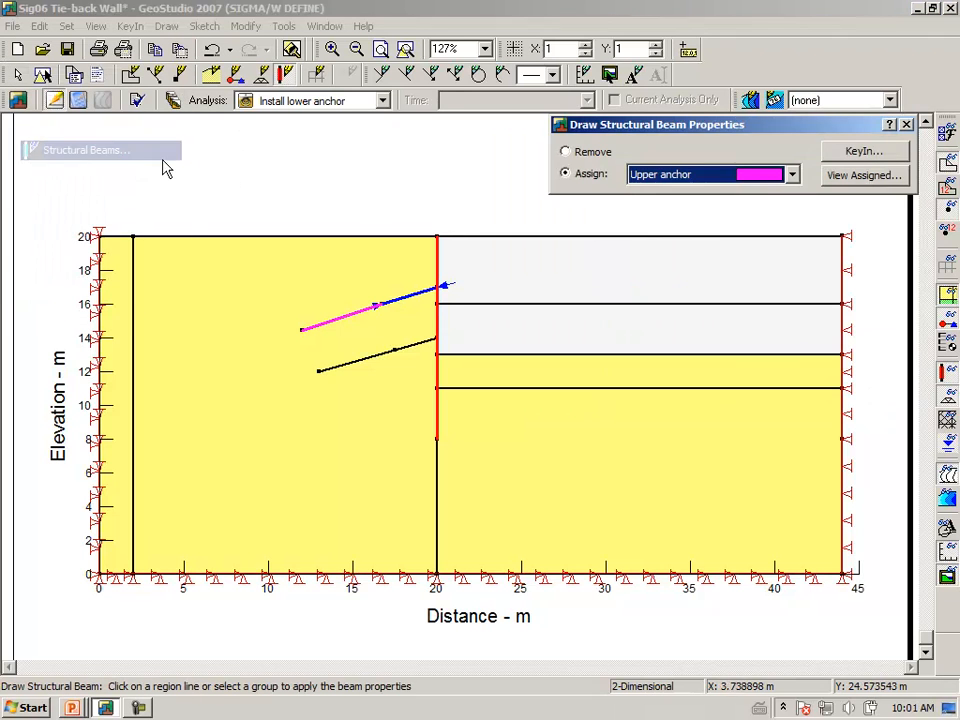
click(791, 175)
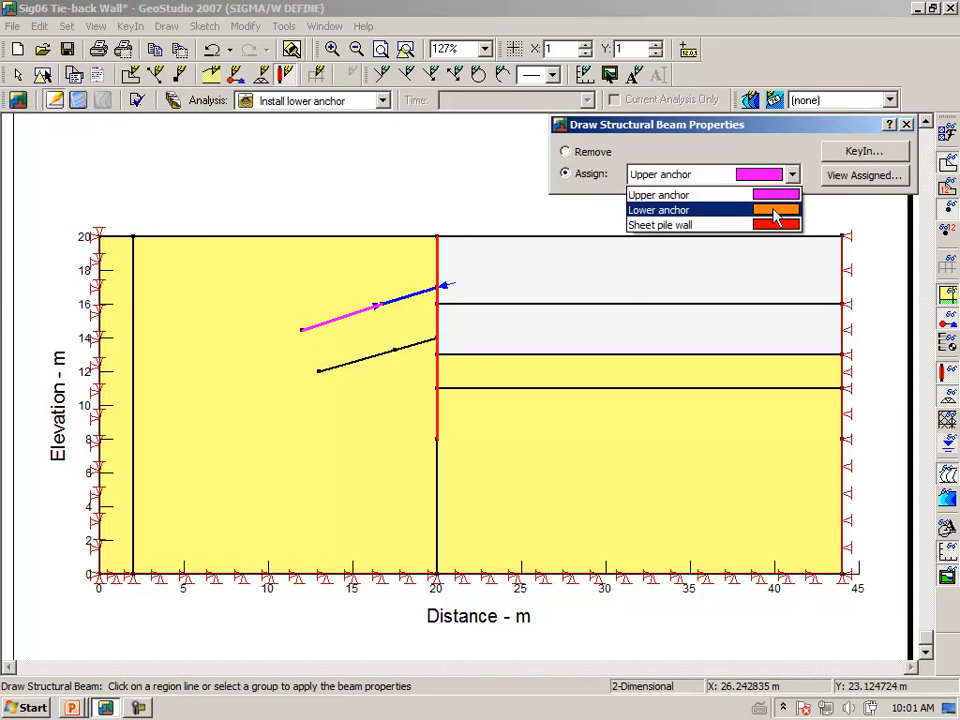
click(774, 216)
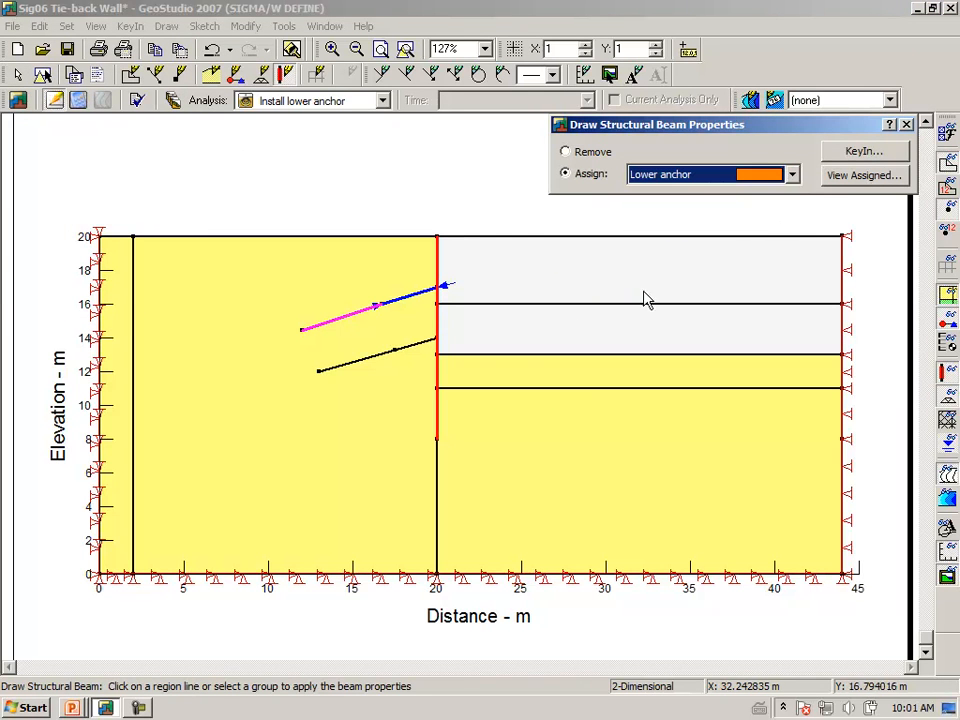
click(346, 365)
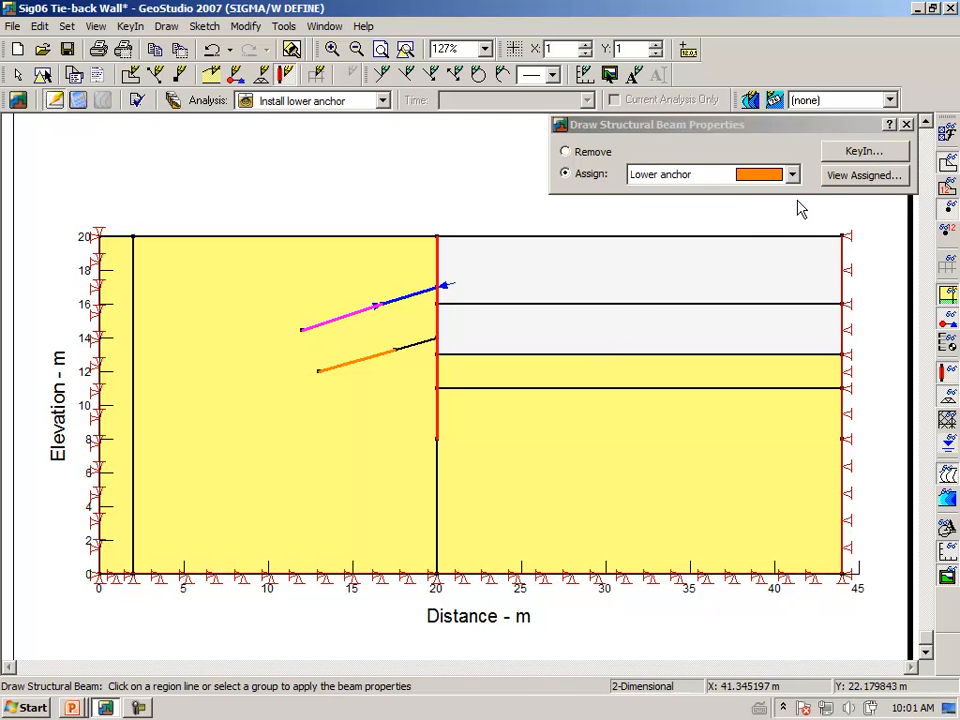
click(906, 124)
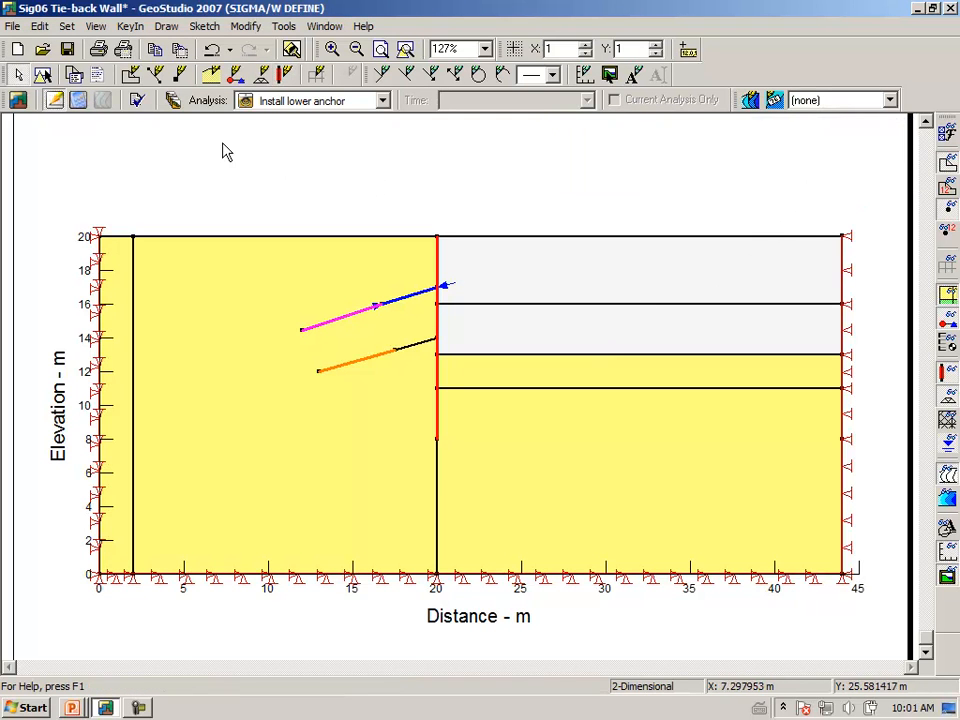
click(167, 26)
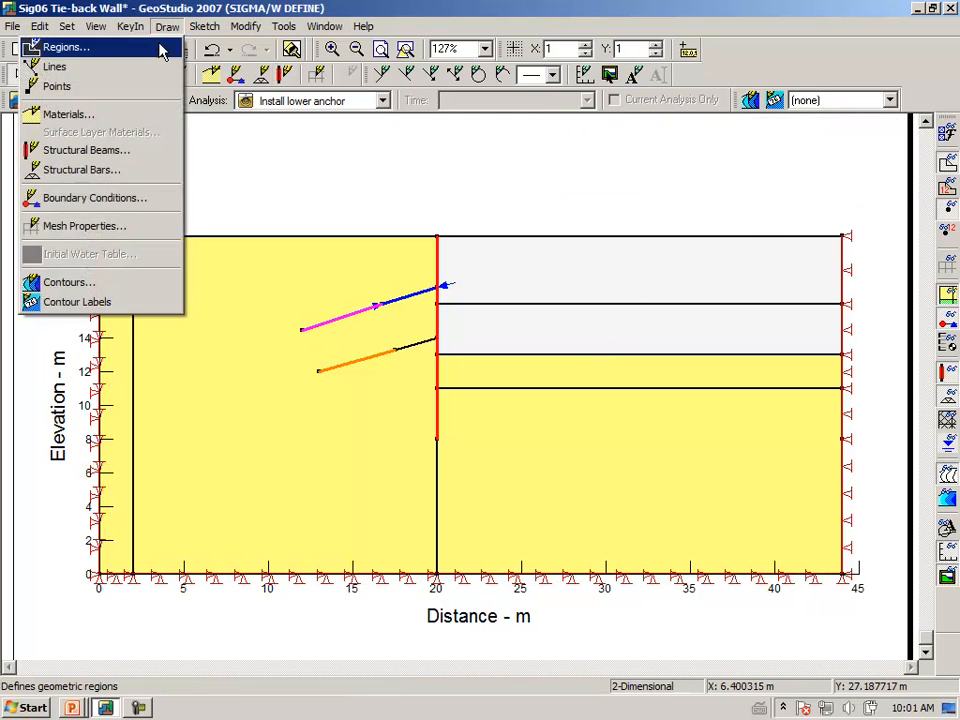
Assign the Anchor free length bar (-100 kN pre-axial force) to the lower anchor's free length
click(137, 170)
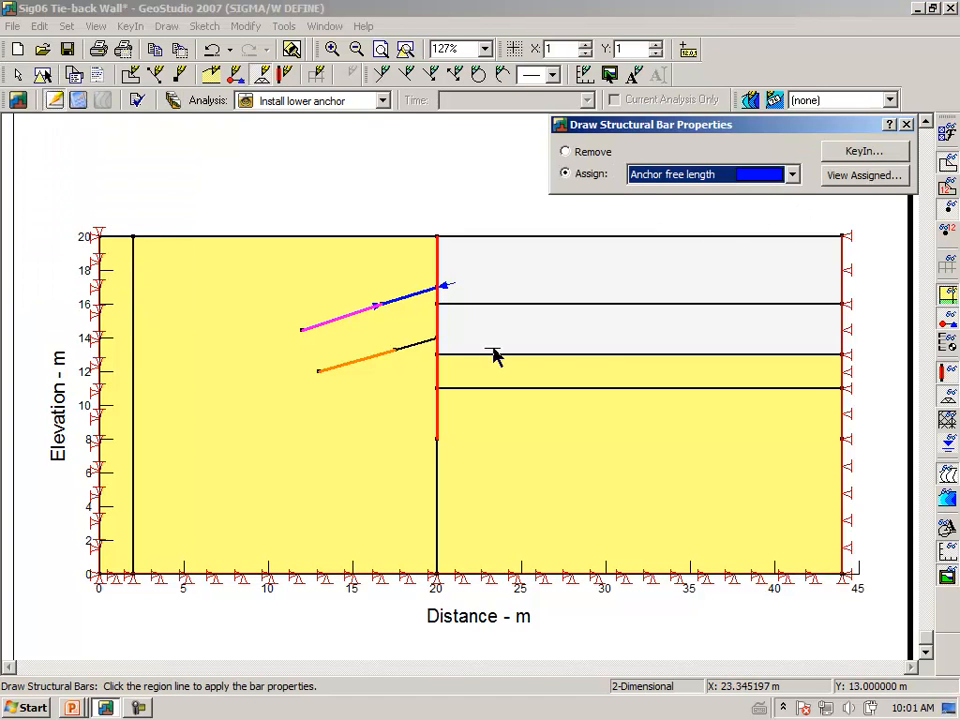
click(419, 345)
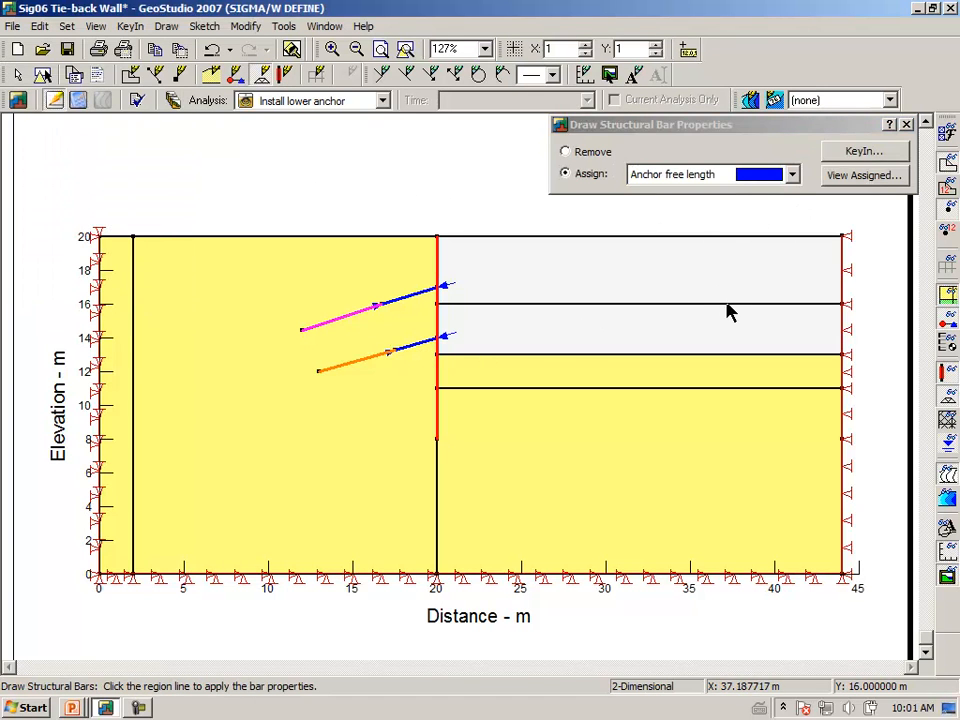
click(864, 152)
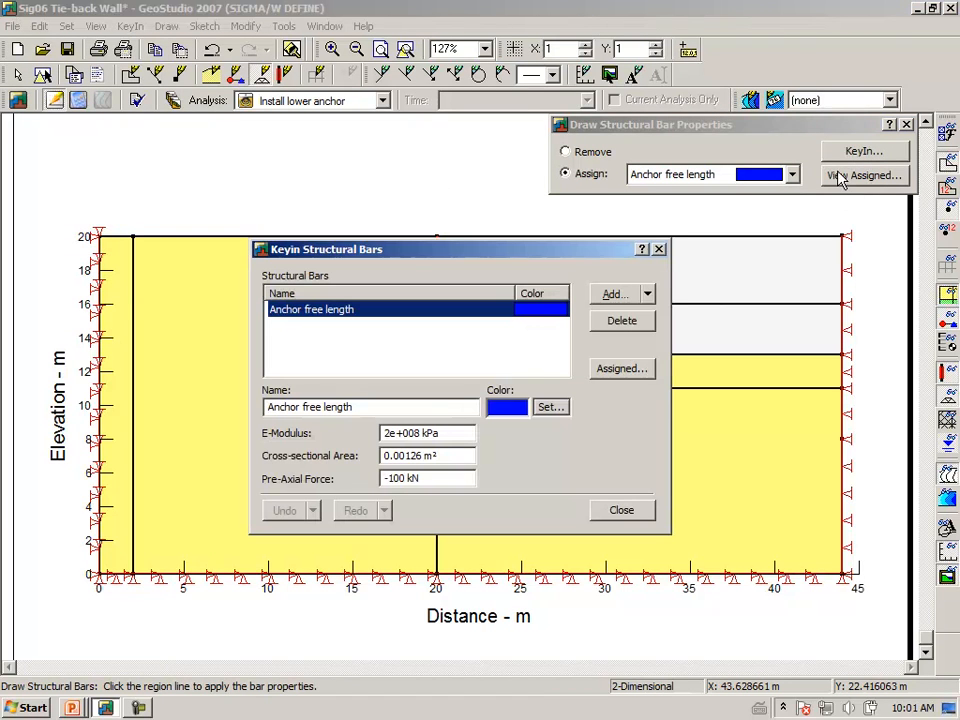
click(613, 512)
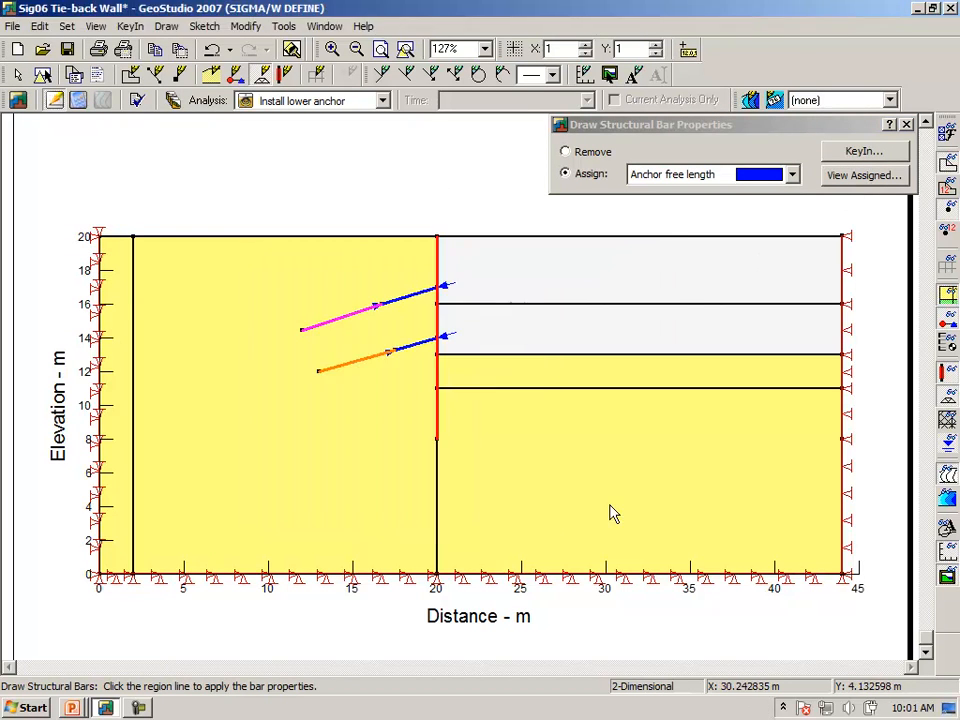
click(906, 124)
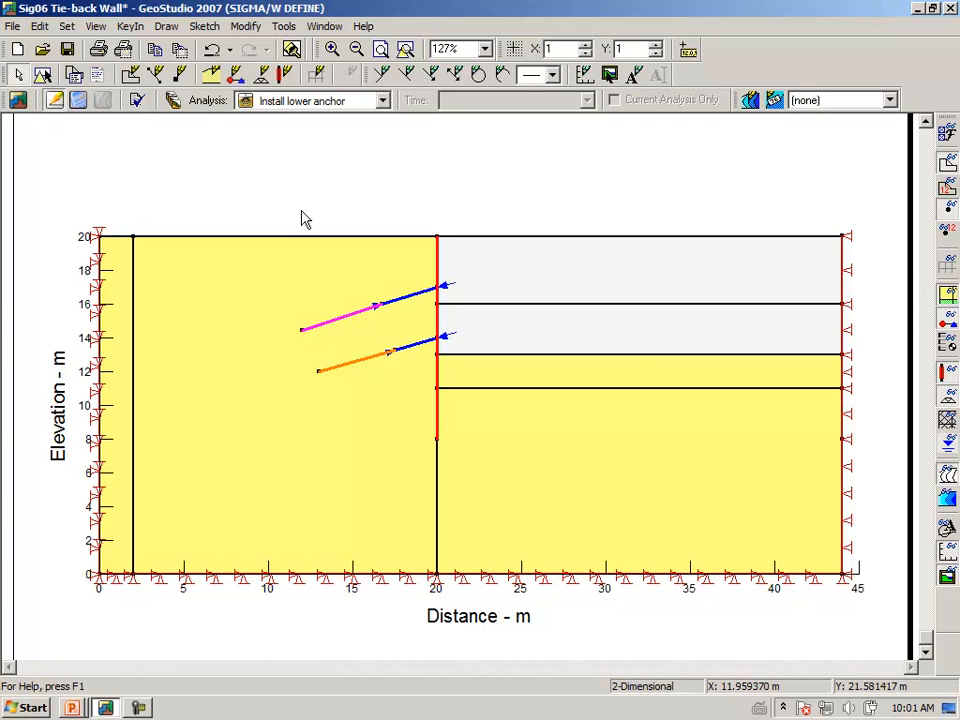
Save the file and solve the 'Install lower anchor' stage, leaving all five stages solved
click(77, 101)
click(438, 392)
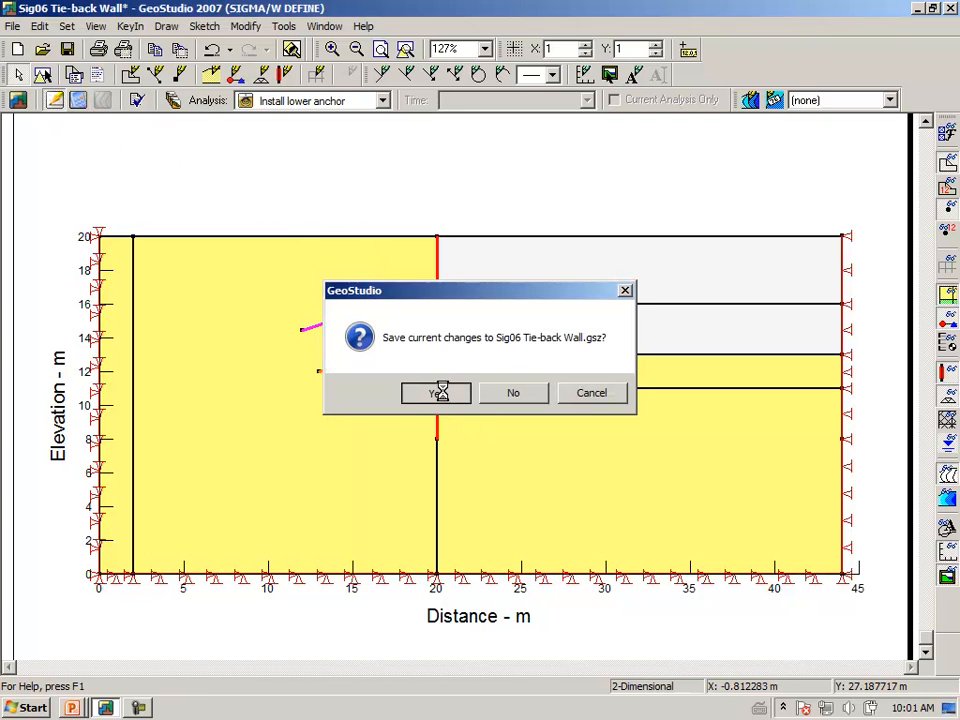
click(692, 454)
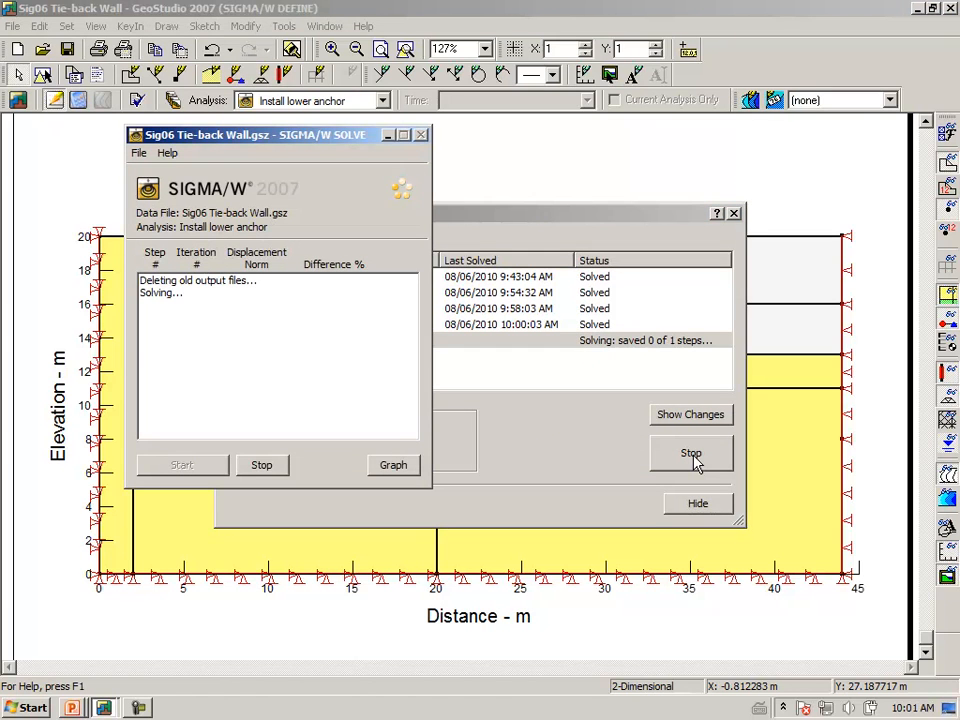
click(702, 506)
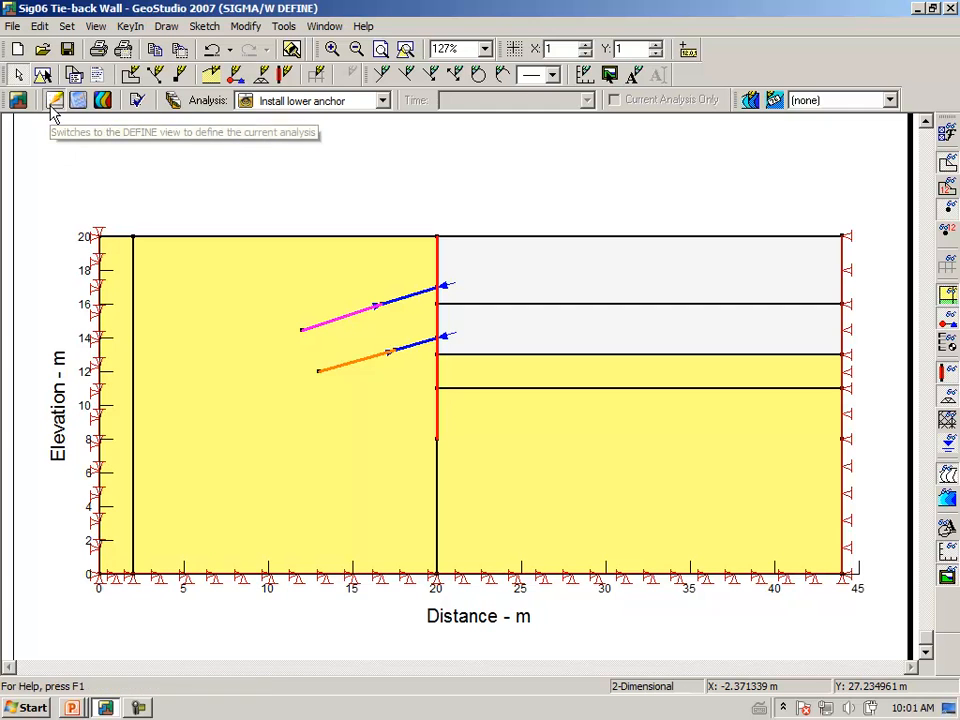
Clone 'Install lower anchor' into a new analysis named 'Excavate 2 m' whose parent is 'Install lower anchor'
click(173, 101)
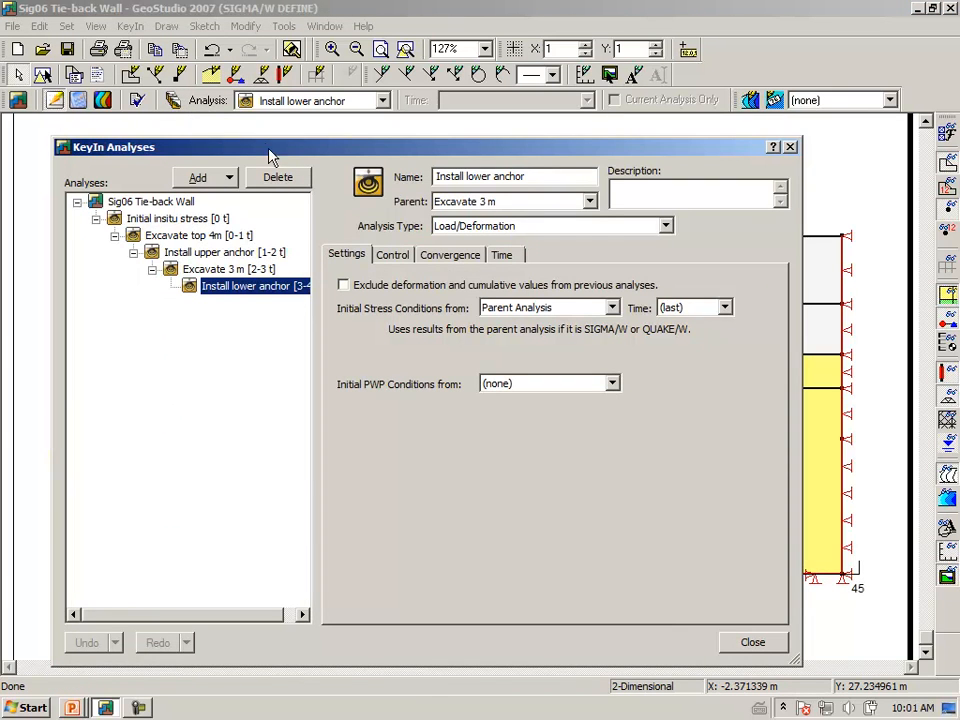
click(230, 179)
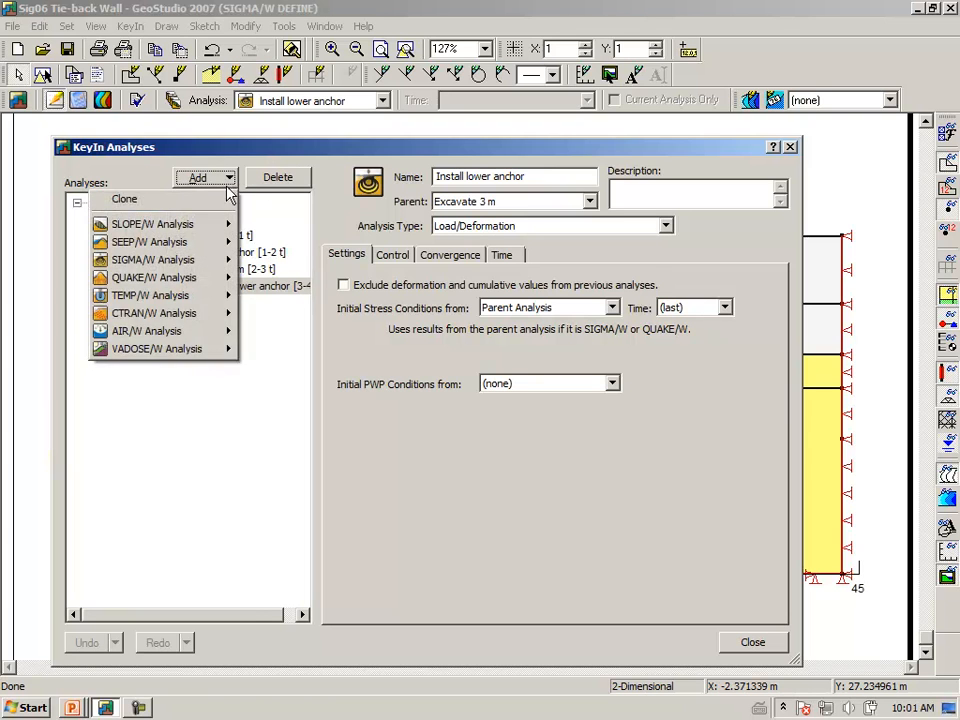
click(214, 200)
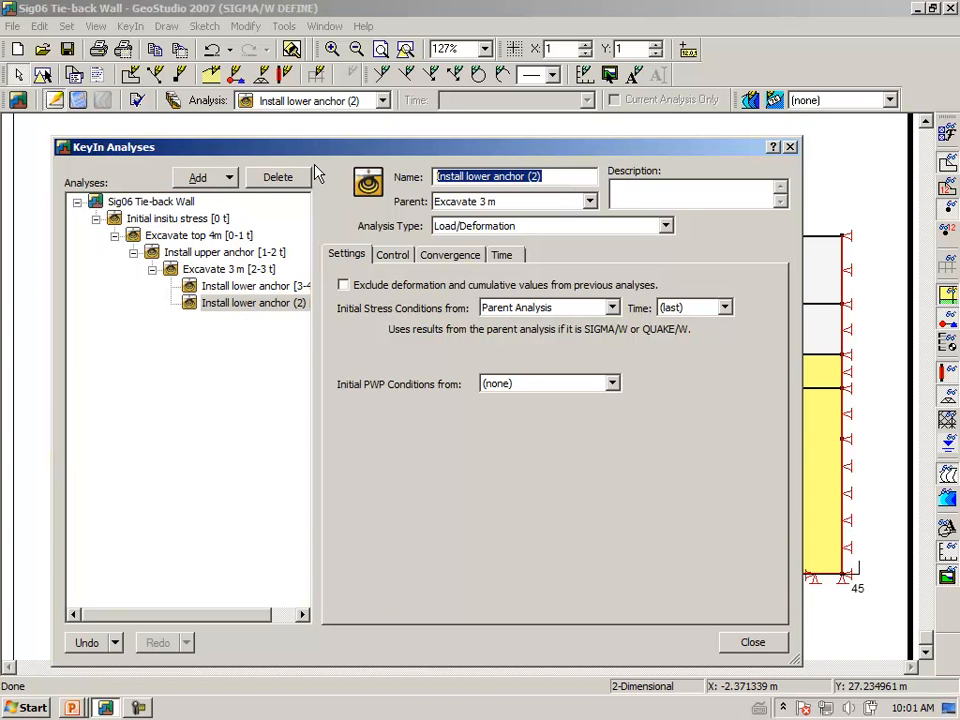
text(Excavate 2 m)
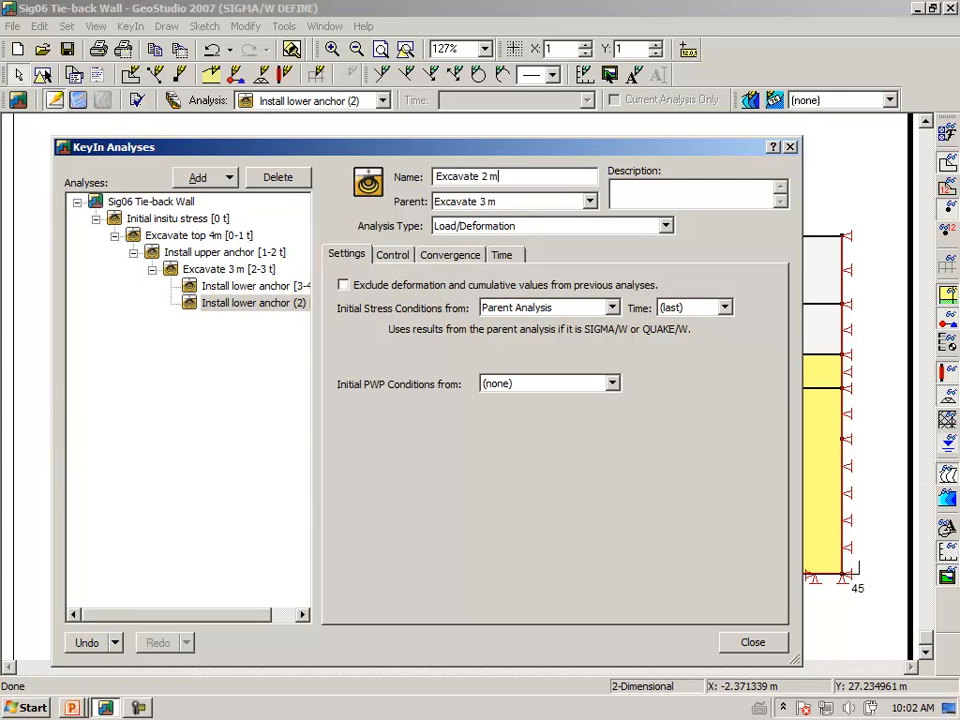
key(Tab)
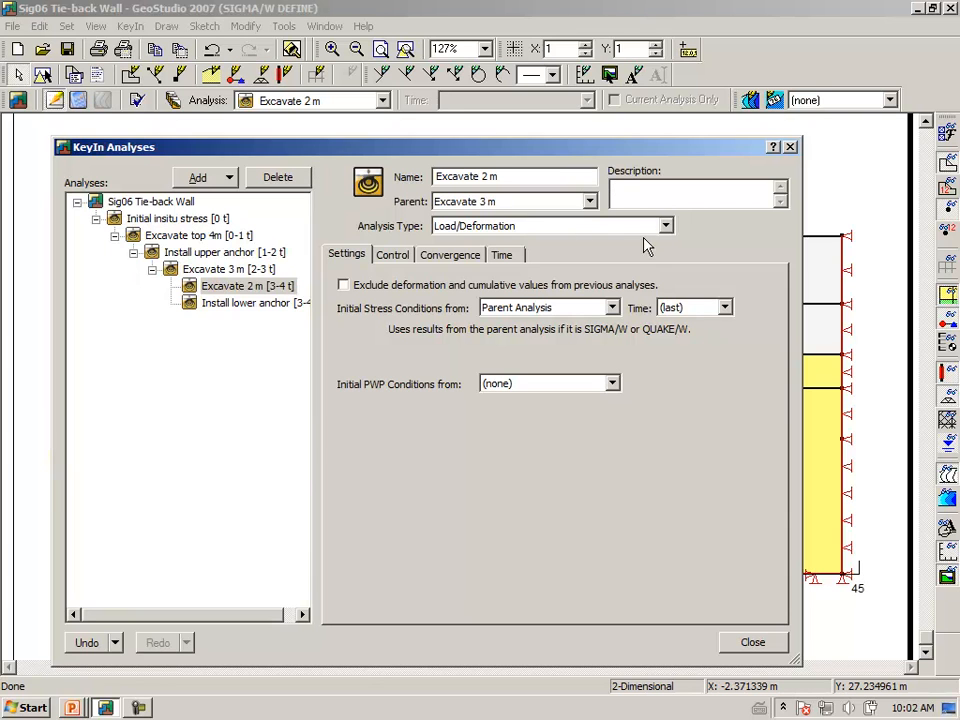
click(588, 203)
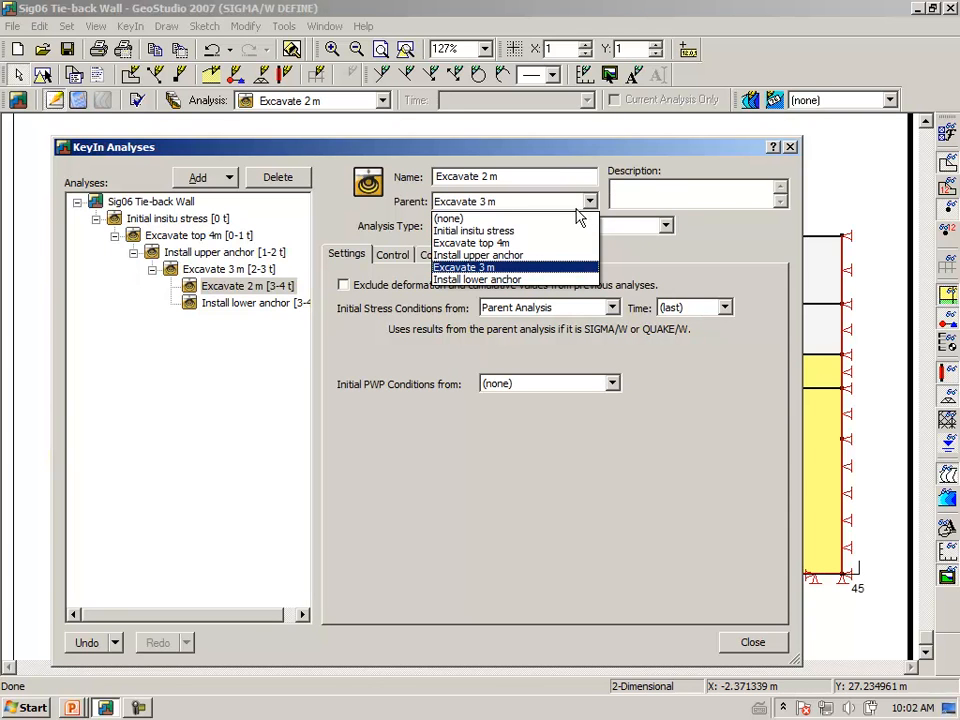
click(514, 280)
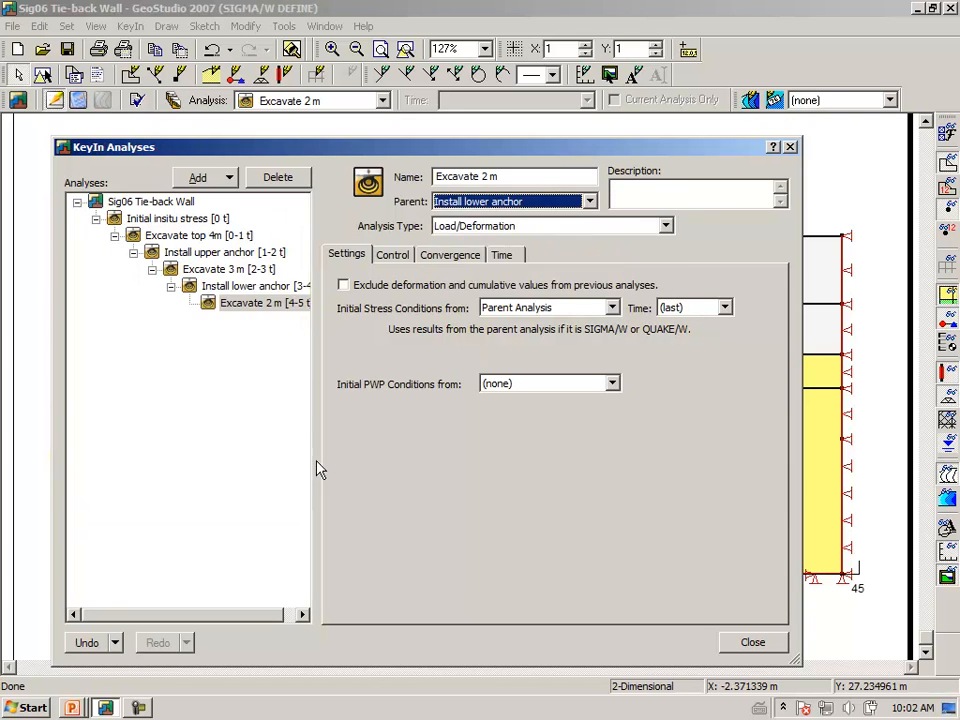
click(752, 642)
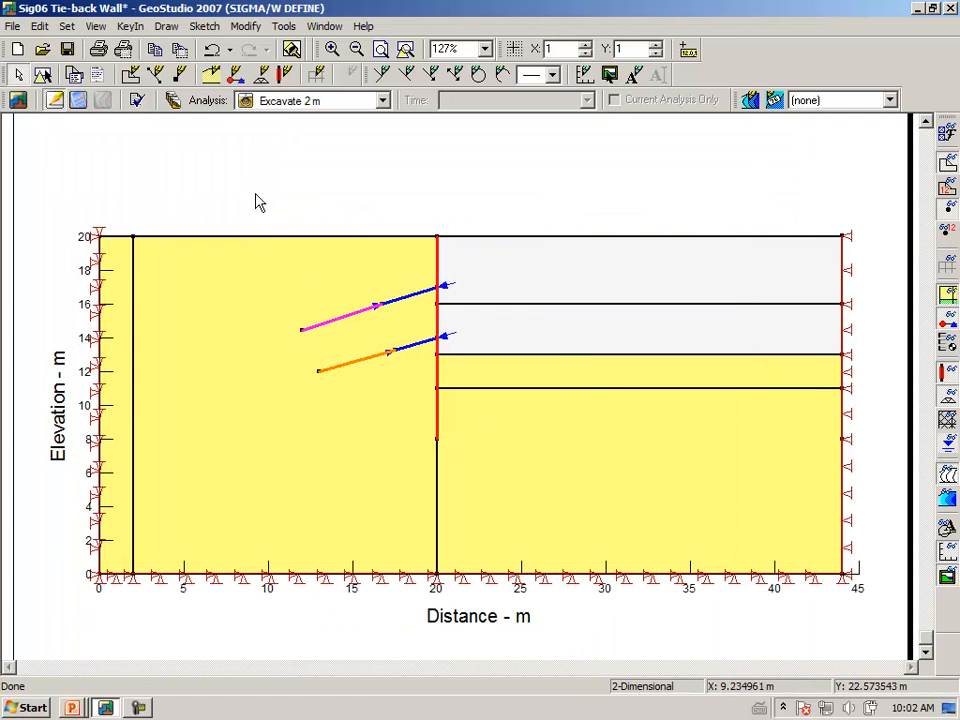
Remove the material from the region right of the wall between 13 m and 11 m
click(167, 27)
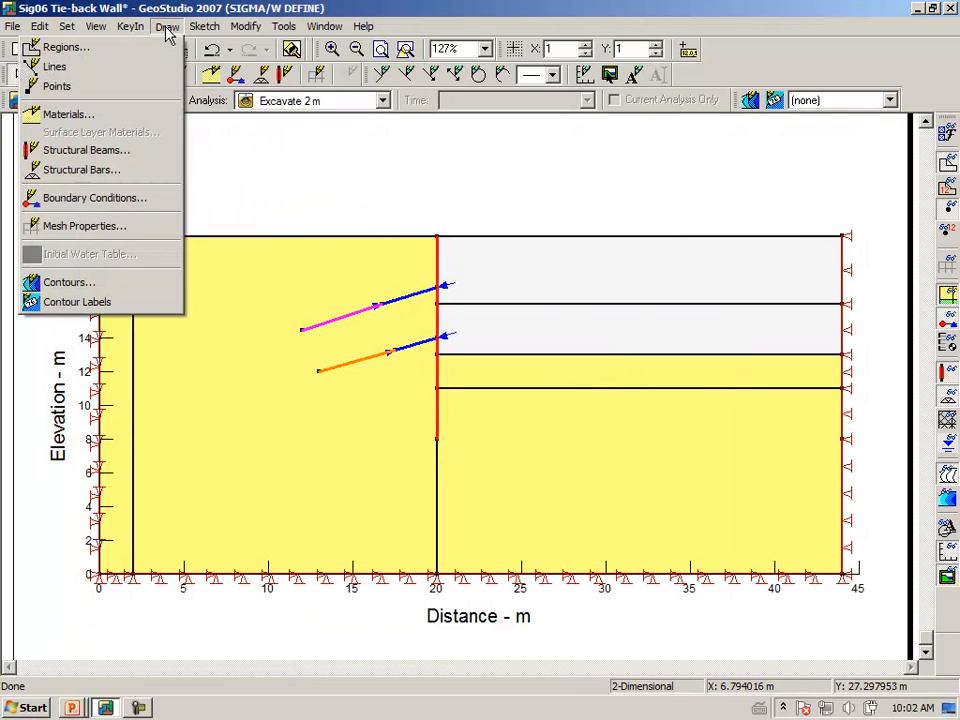
click(140, 114)
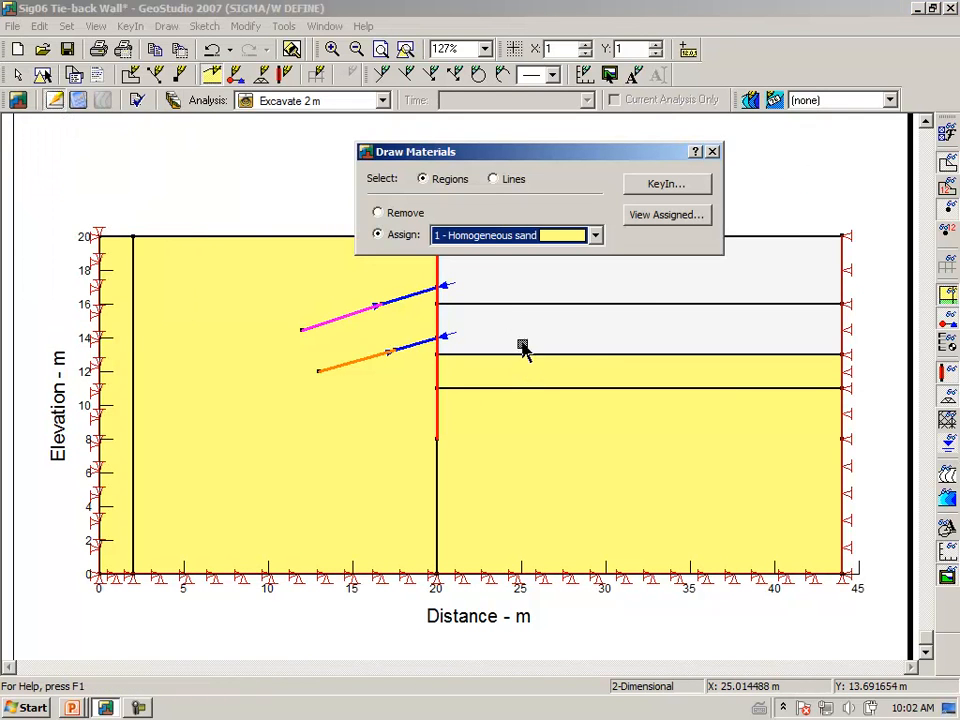
click(377, 212)
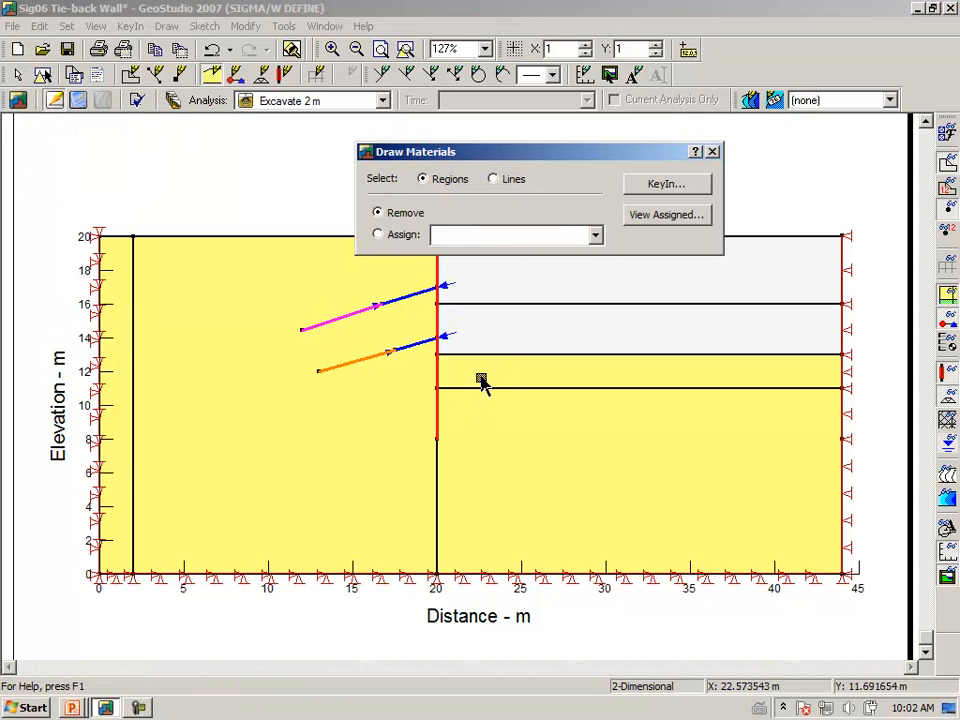
click(480, 373)
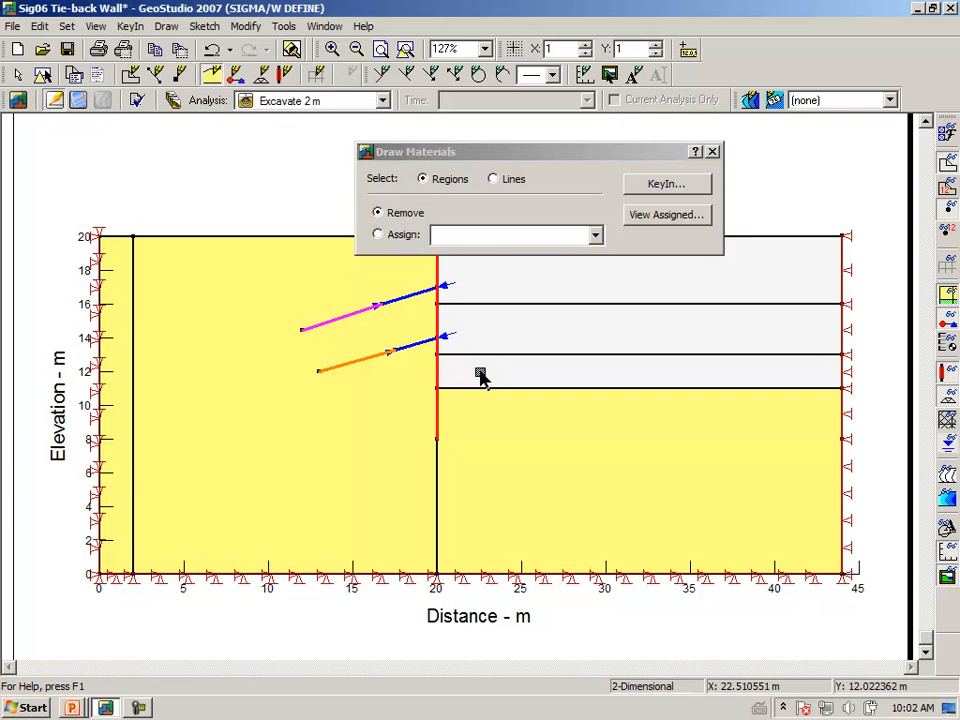
click(712, 152)
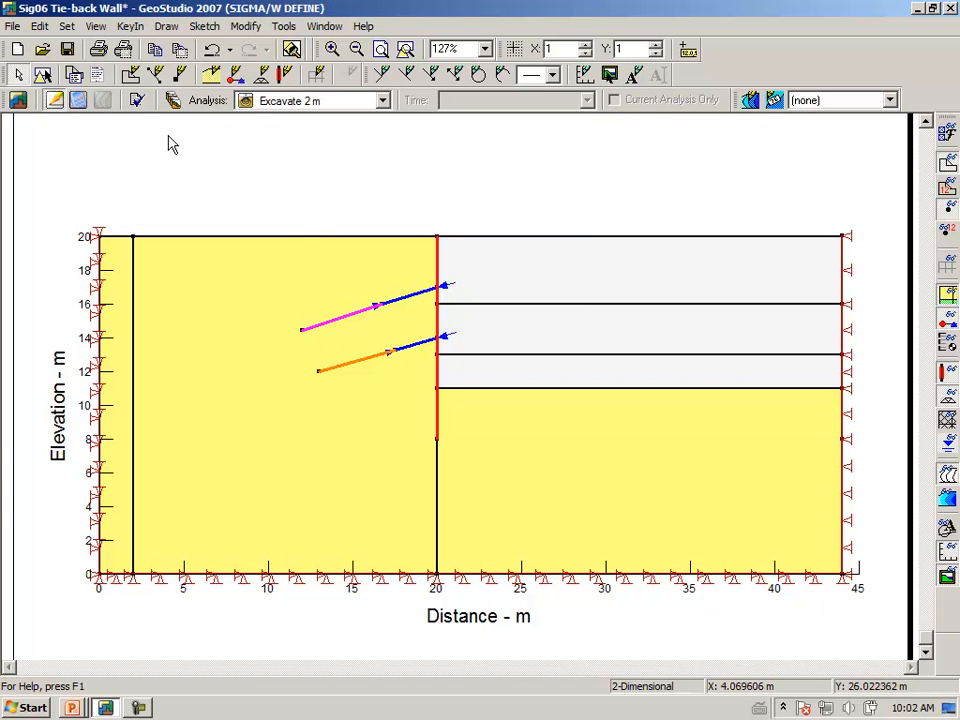
Set the Uplift 2m Y-stress to 40 kPa and assign it to the 11 m excavation floor
click(167, 27)
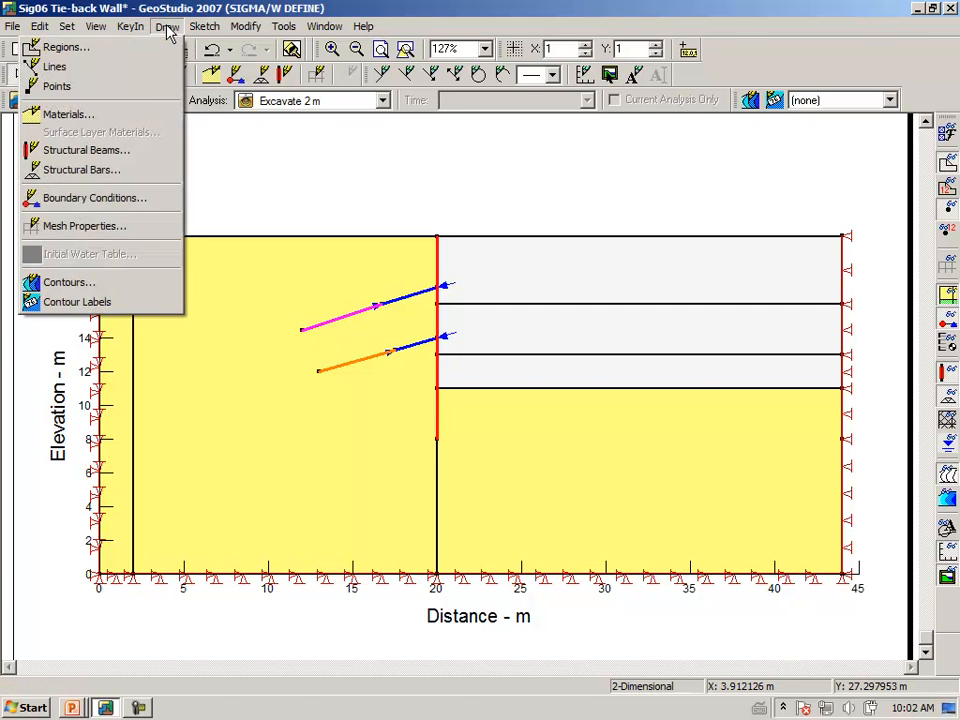
click(120, 198)
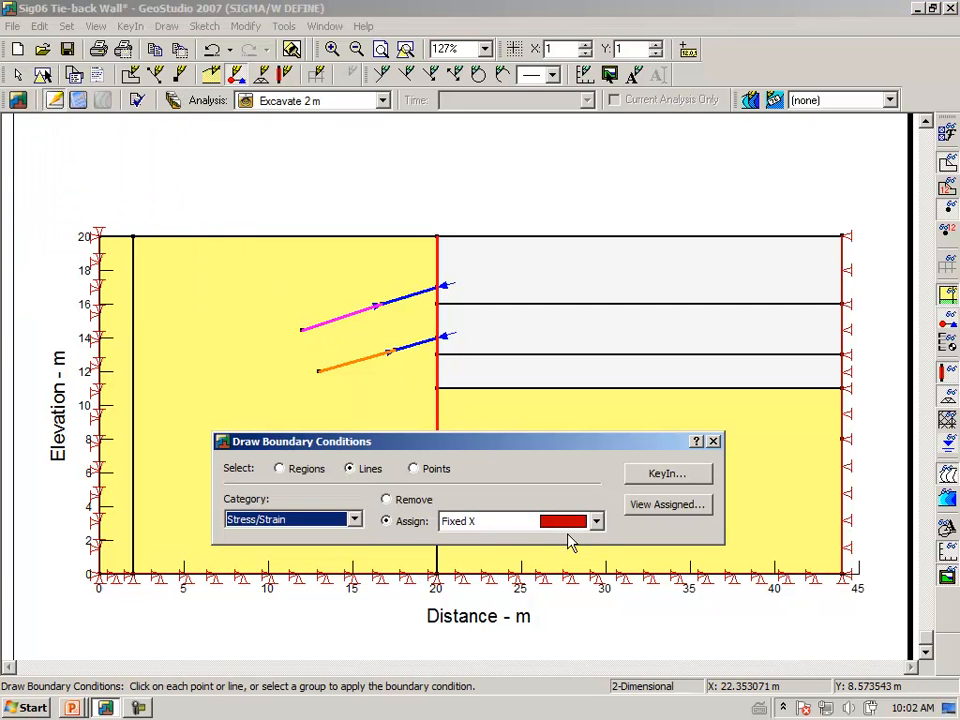
click(594, 525)
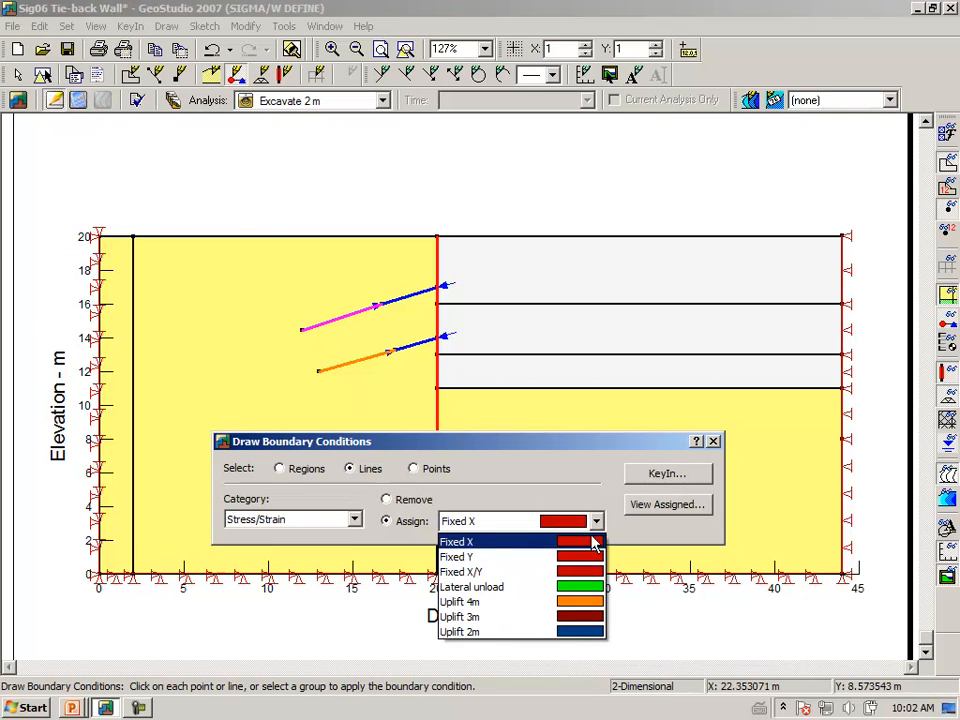
click(577, 634)
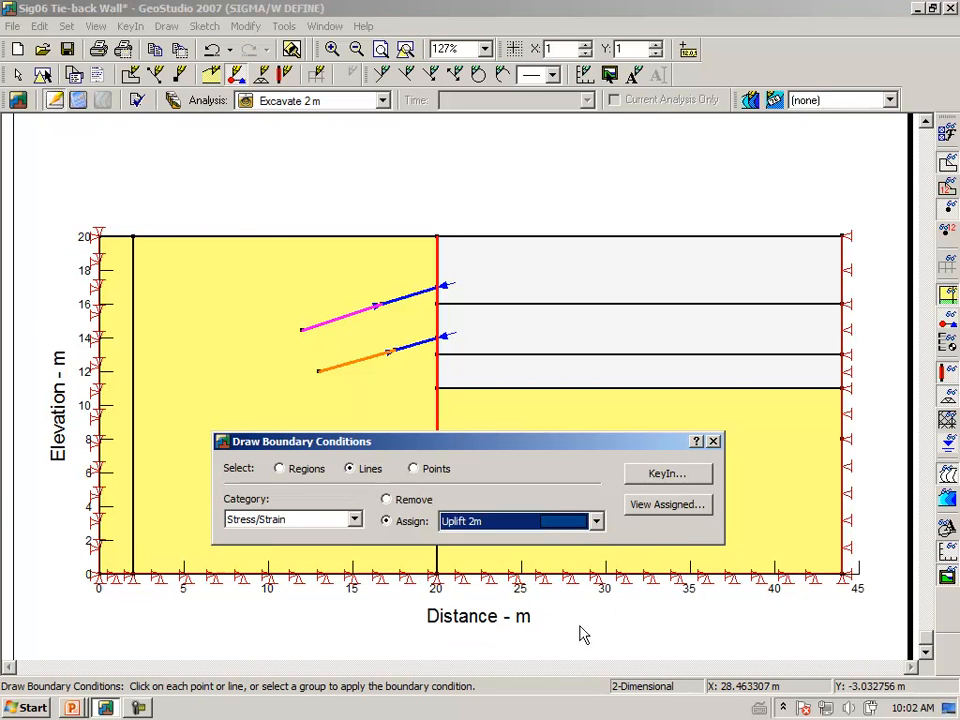
click(661, 477)
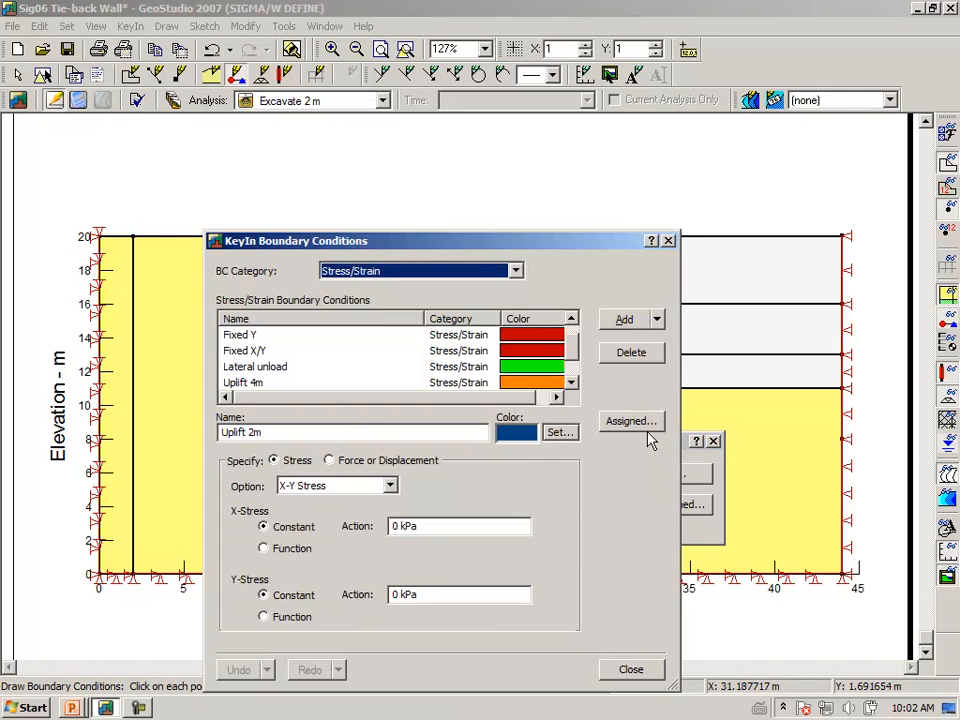
click(434, 594)
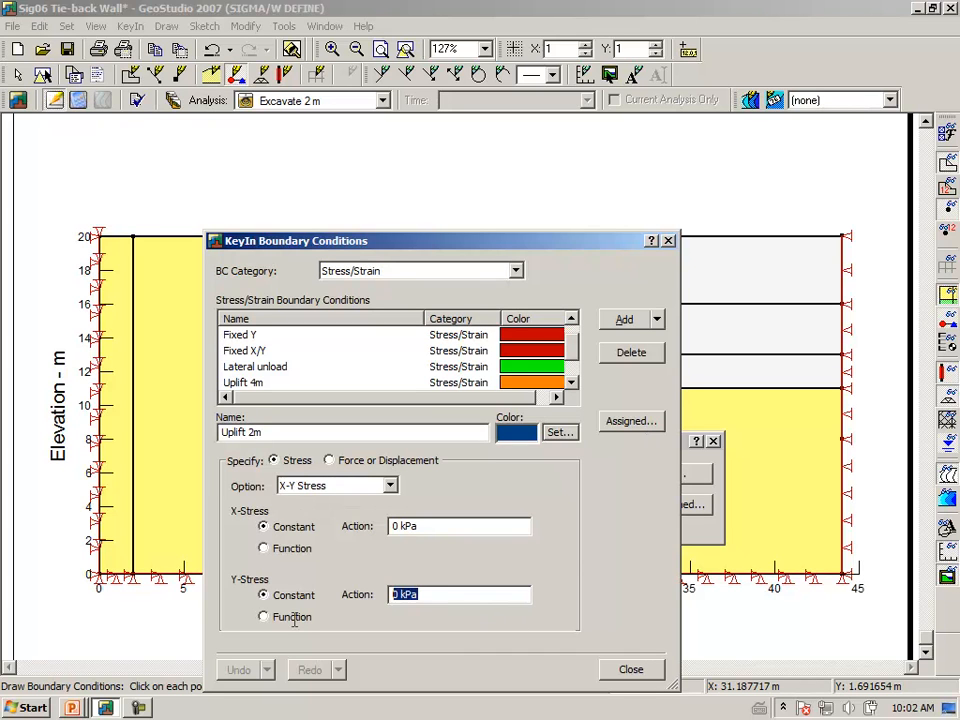
text(4)
click(630, 669)
click(579, 390)
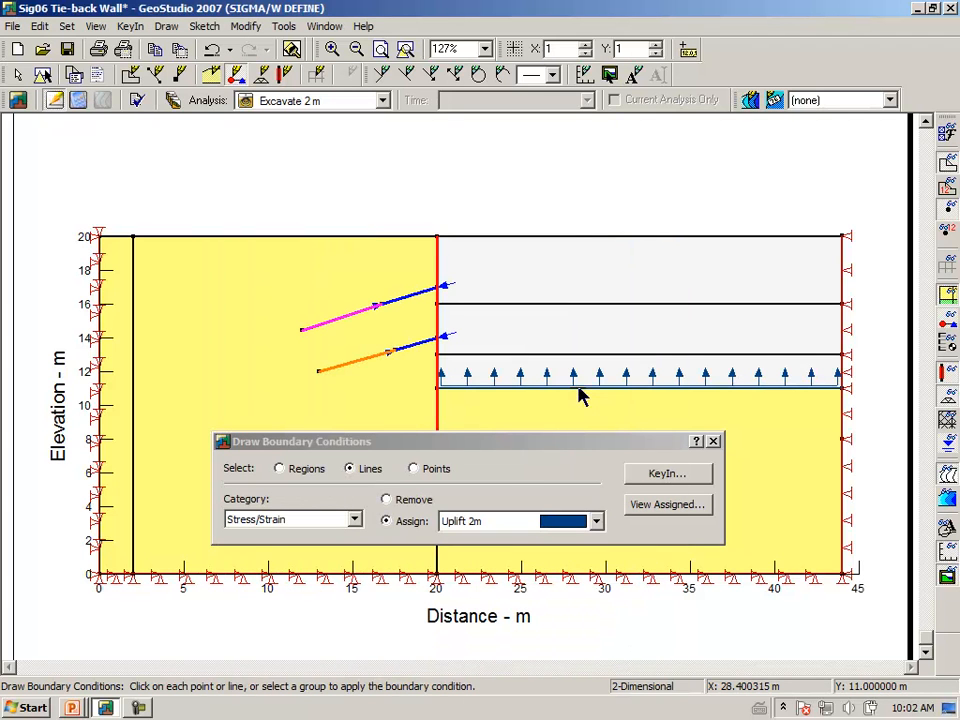
Assign Lateral unload to the wall between 11 m and 13 m
click(598, 523)
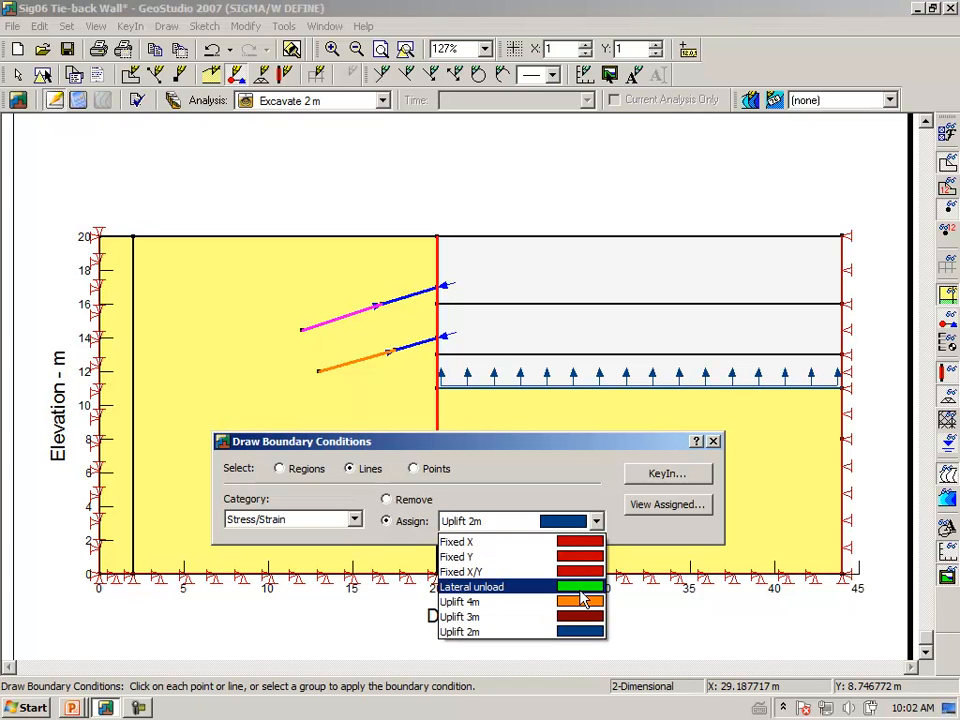
click(585, 596)
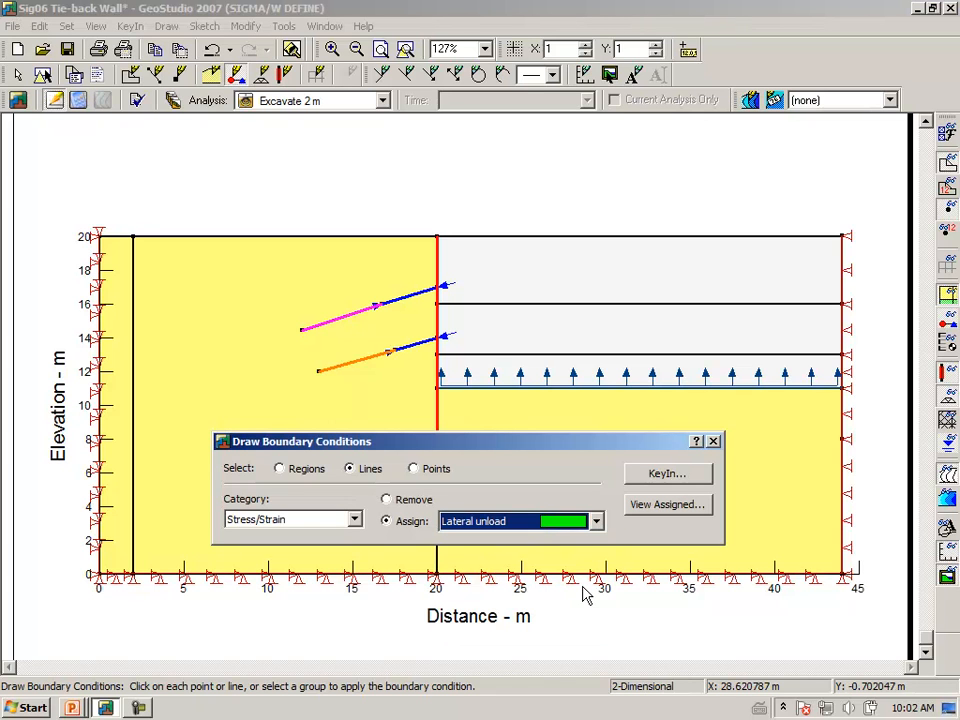
click(440, 376)
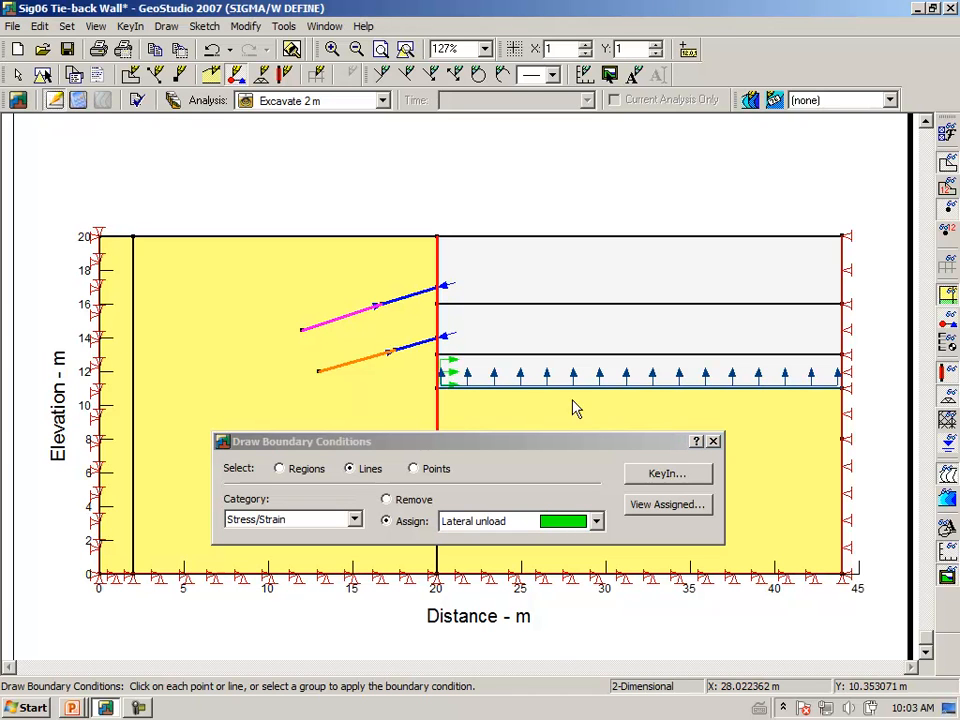
click(713, 442)
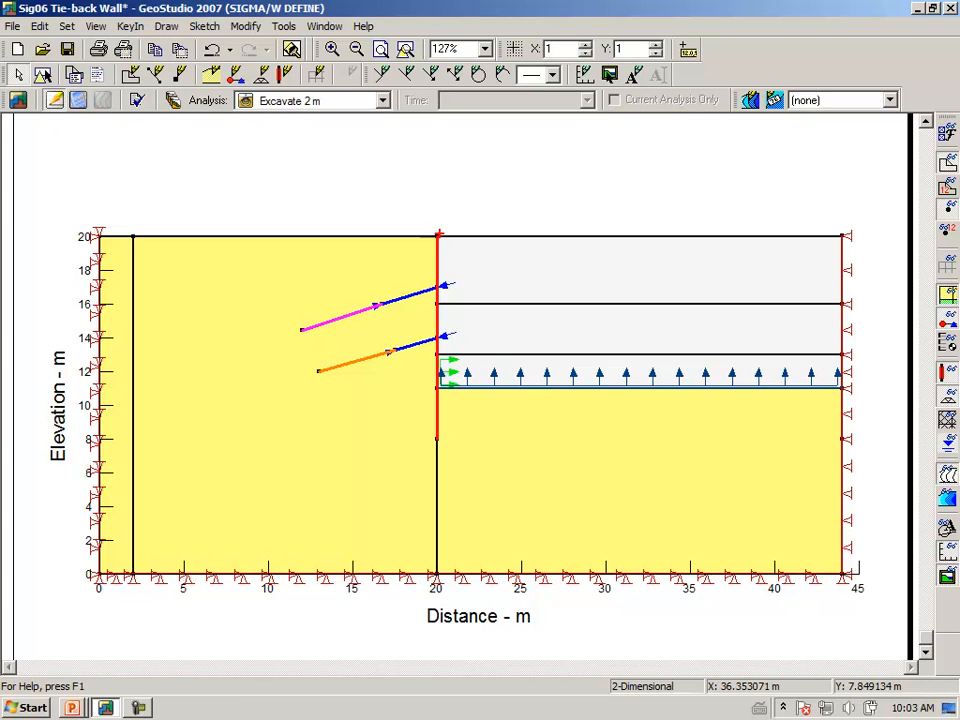
Sketch and clear temporary annotation strokes near the wall, then start solving and save Sig06 Tie-back Wall.gsz
drag(440, 236, 455, 262)
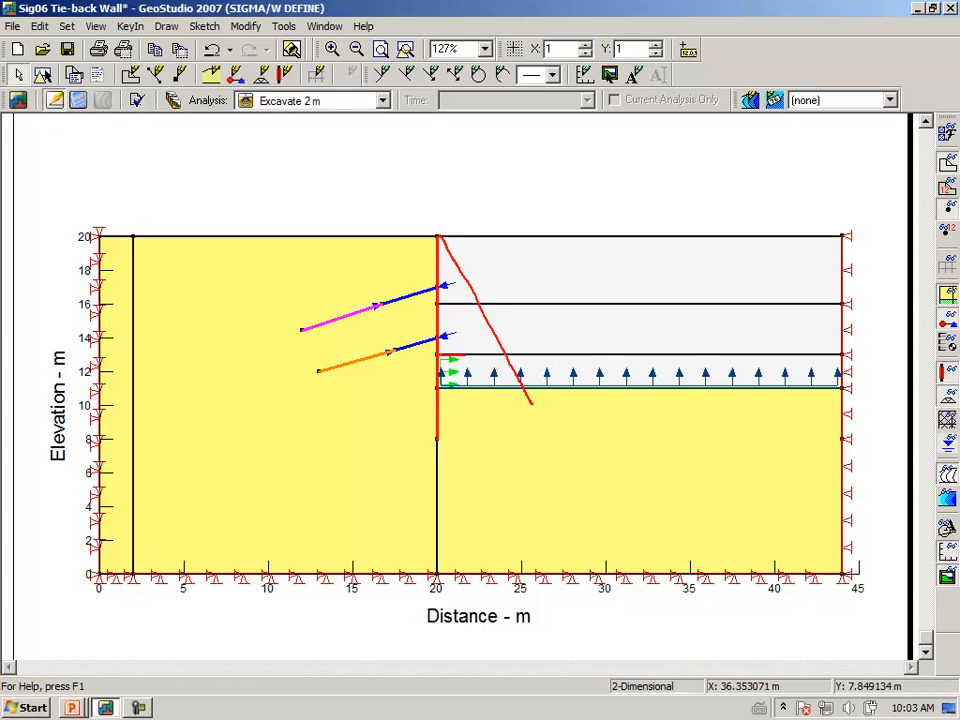
mouse_move(452, 360)
mouse_down()
mouse_move(513, 369)
mouse_move(441, 385)
mouse_up()
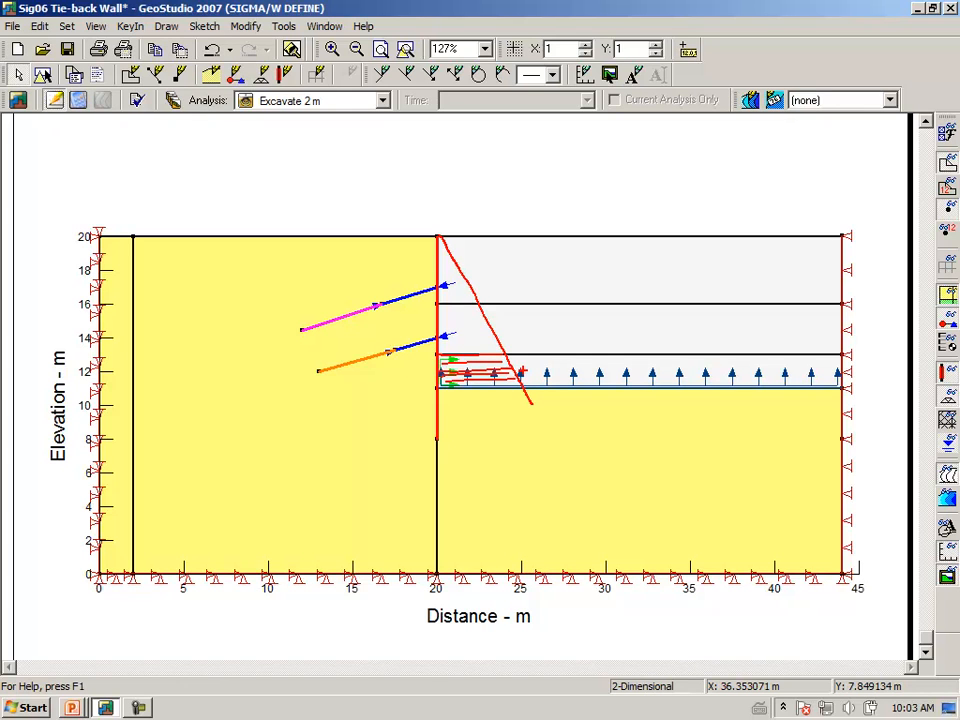
key(Escape)
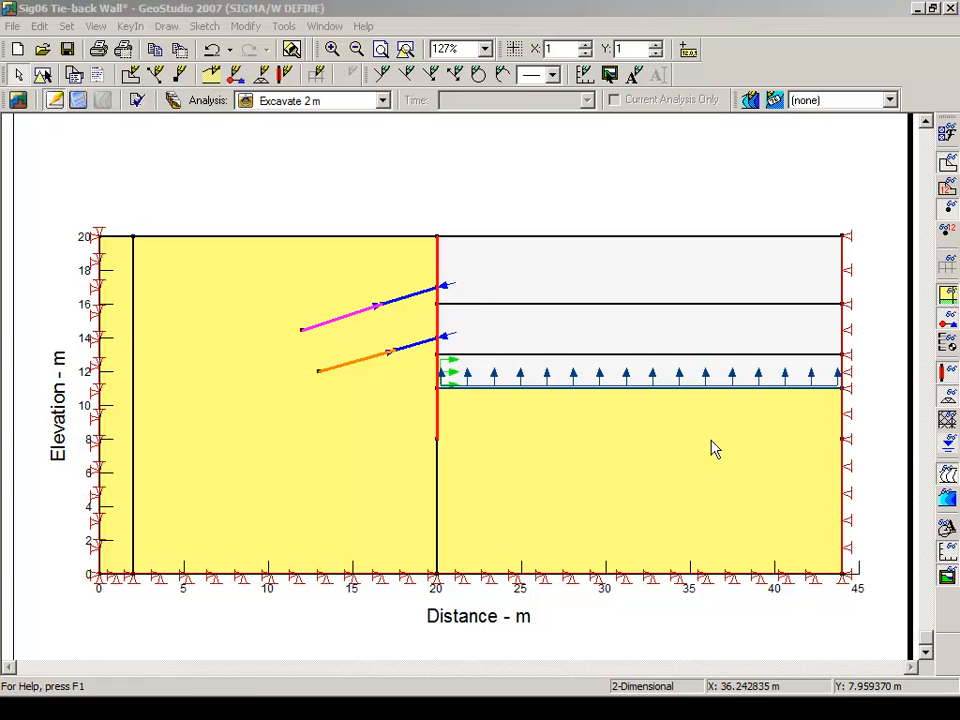
click(78, 102)
click(430, 394)
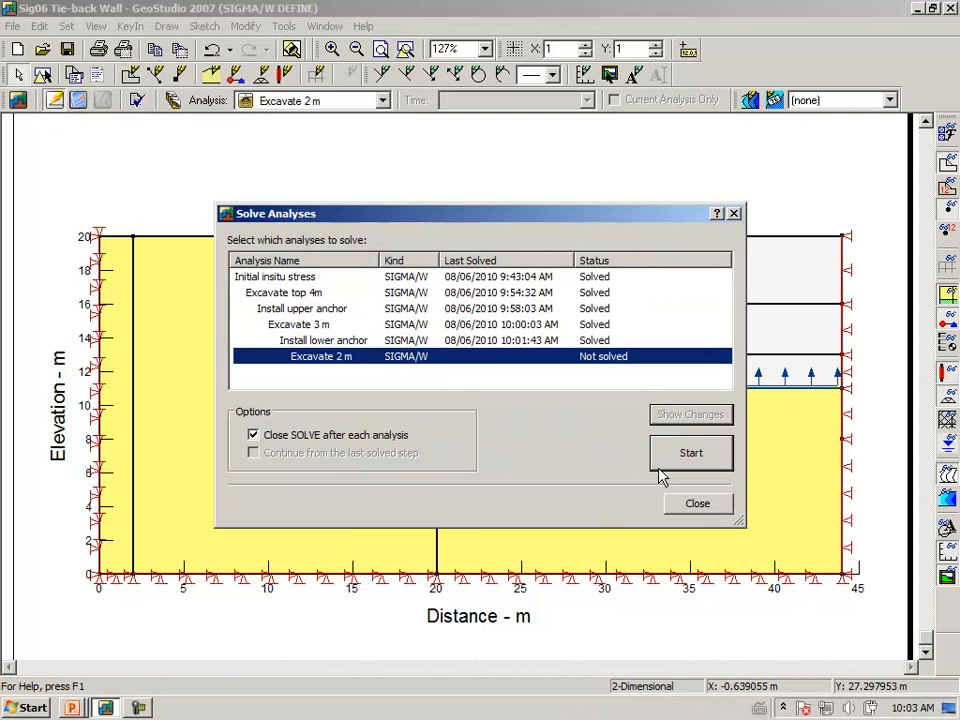
Solve 'Excavate 2 m' and display its contour results at time 5 t
click(660, 456)
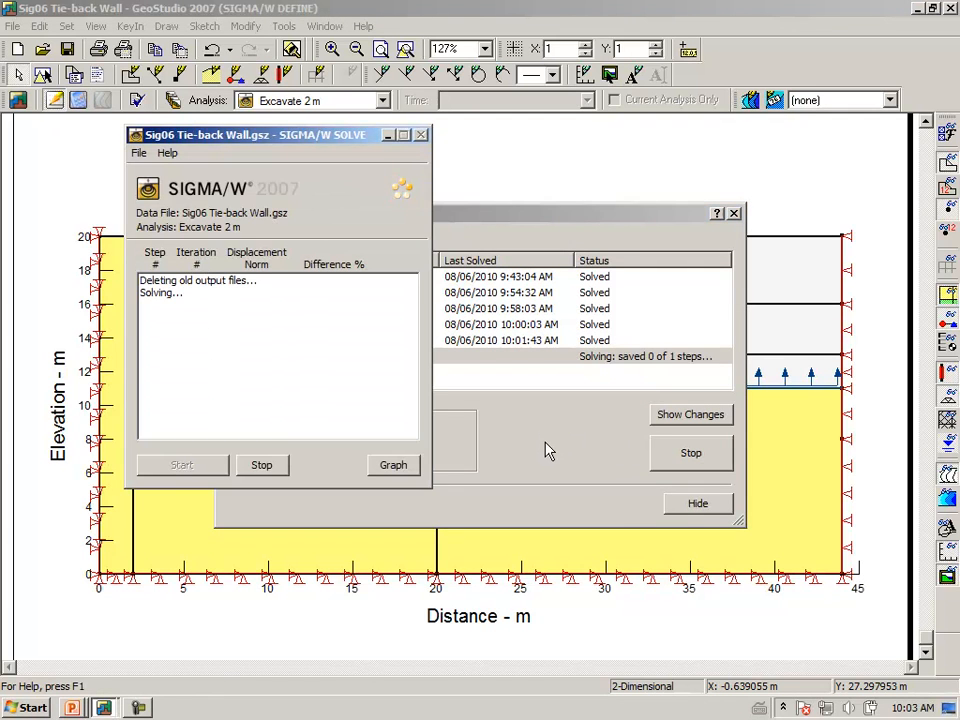
click(697, 504)
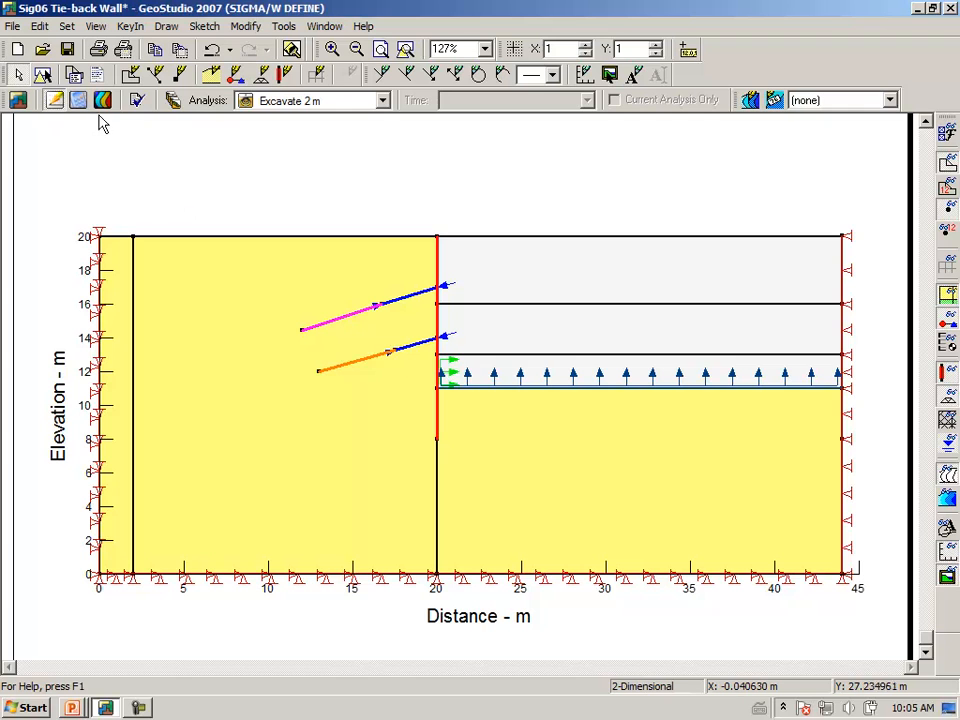
click(104, 101)
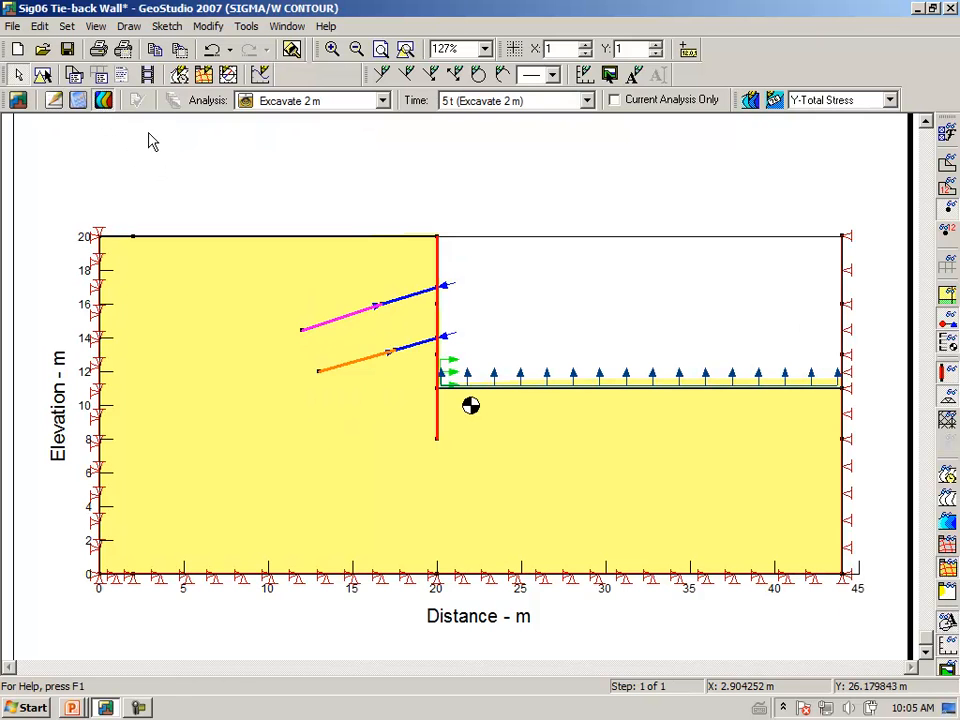
Graph Wall deflection for time steps 0 t, 1 t and 2 t, checking the wall locations used
click(128, 29)
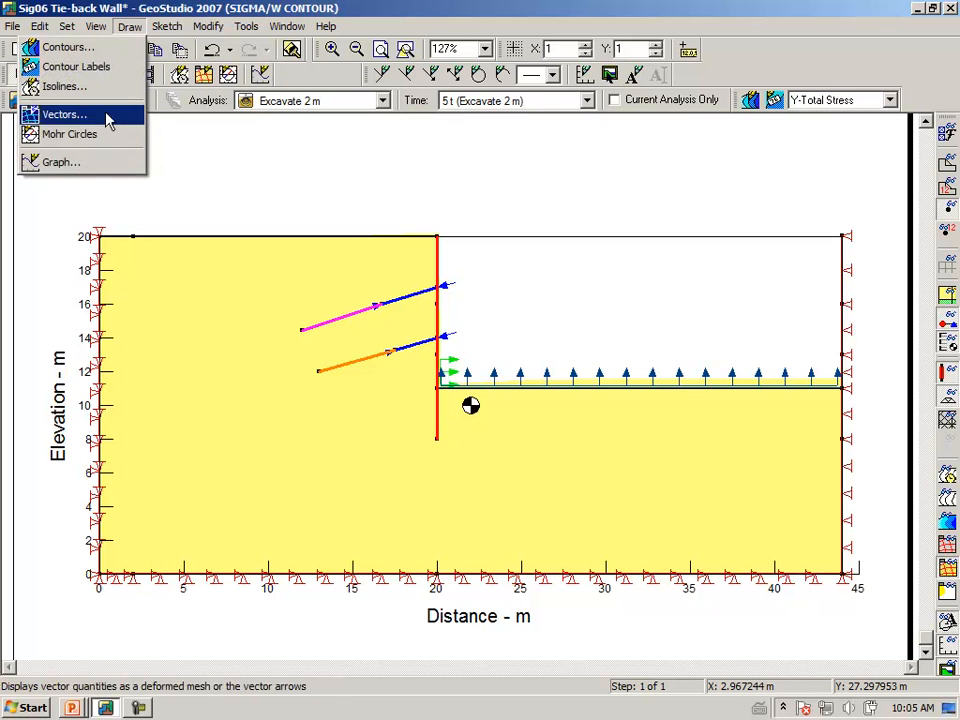
click(98, 168)
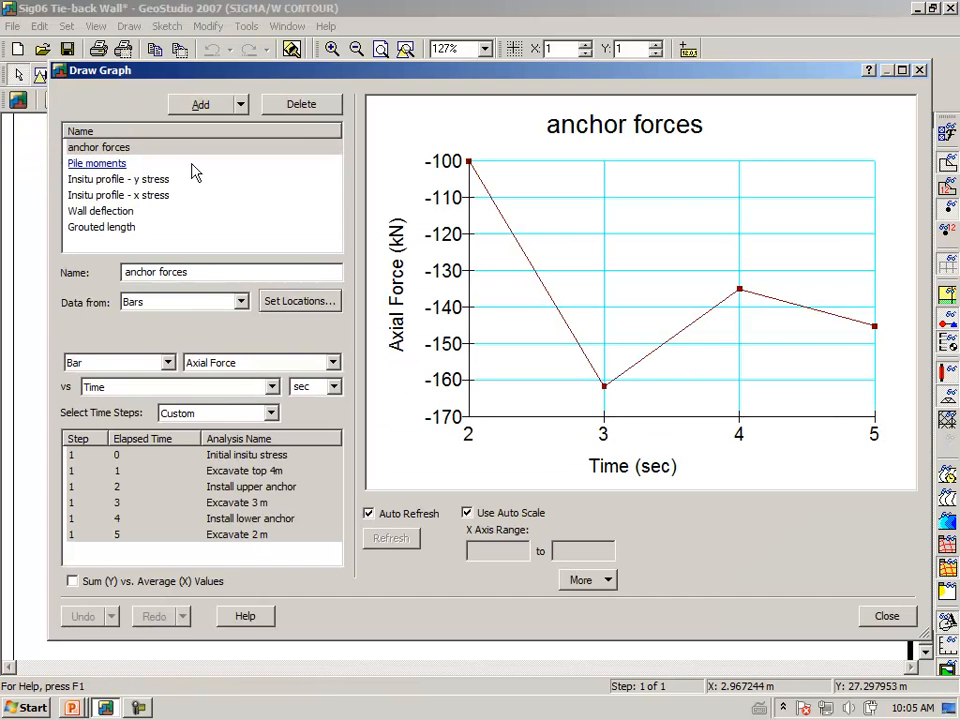
click(124, 211)
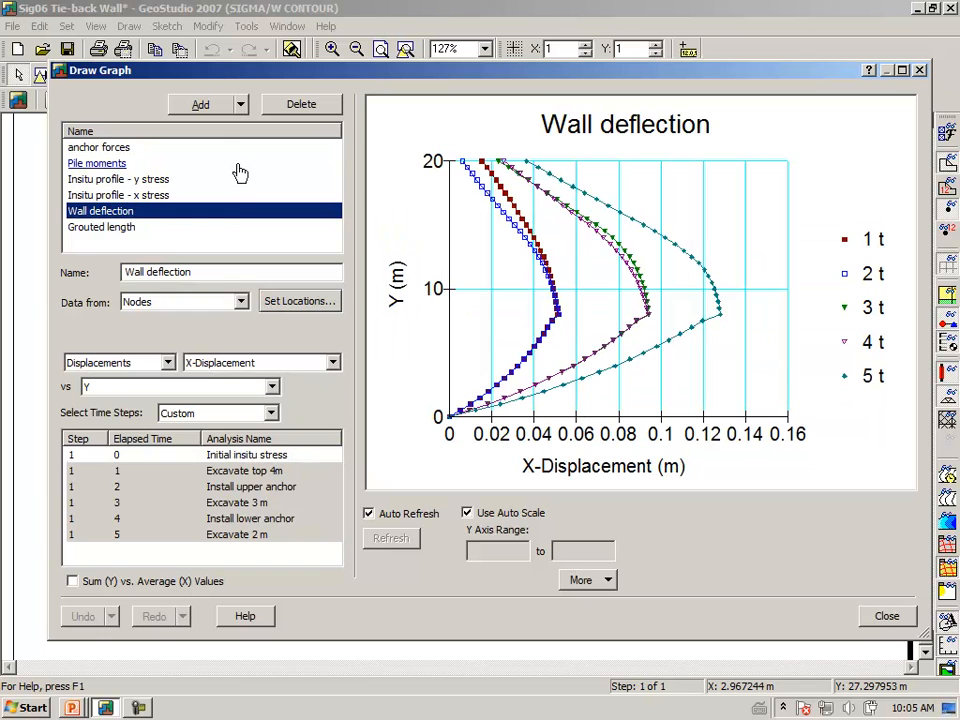
click(243, 456)
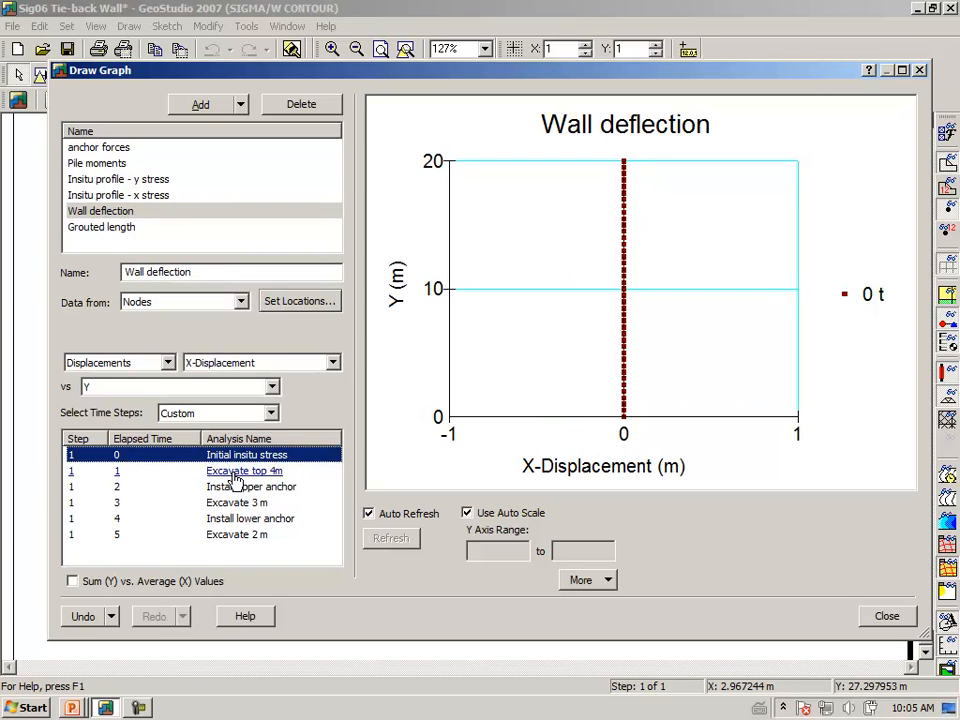
ctrl+click(232, 478)
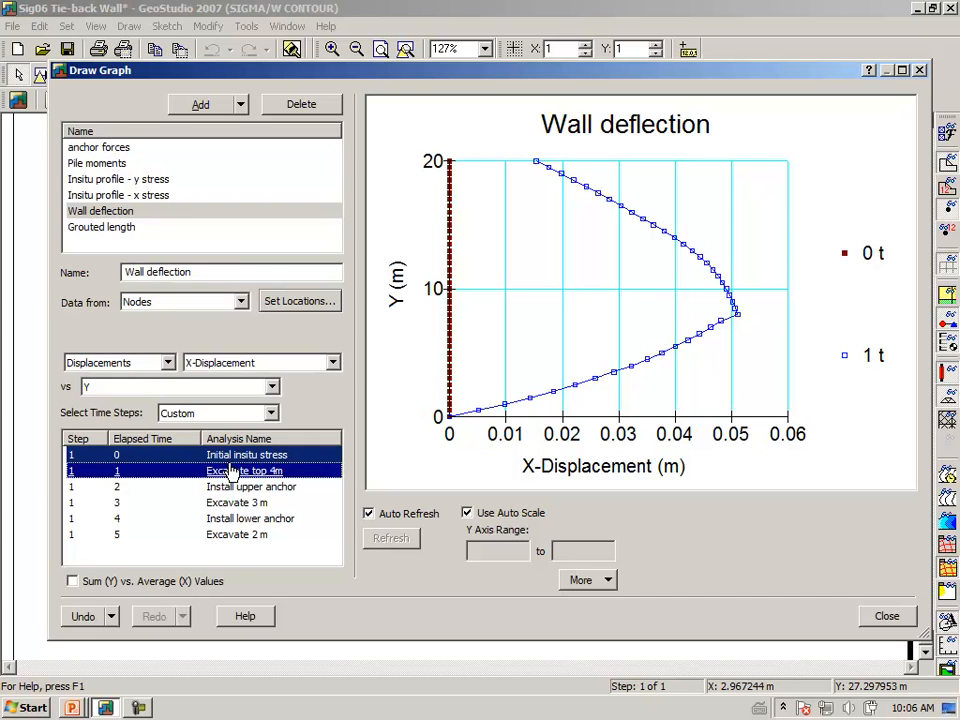
click(285, 301)
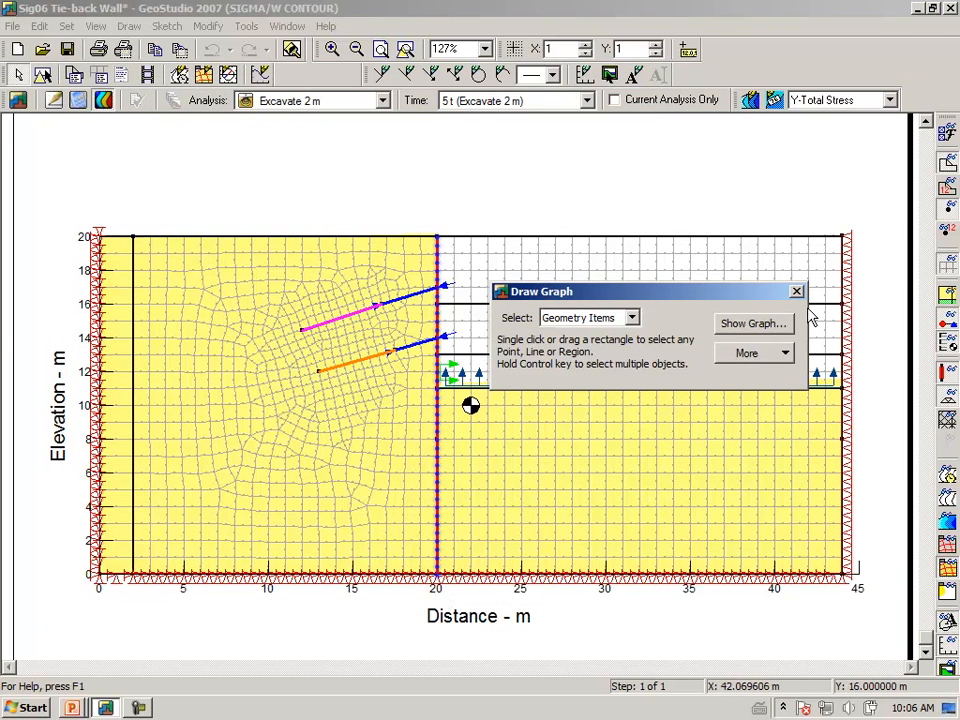
click(757, 325)
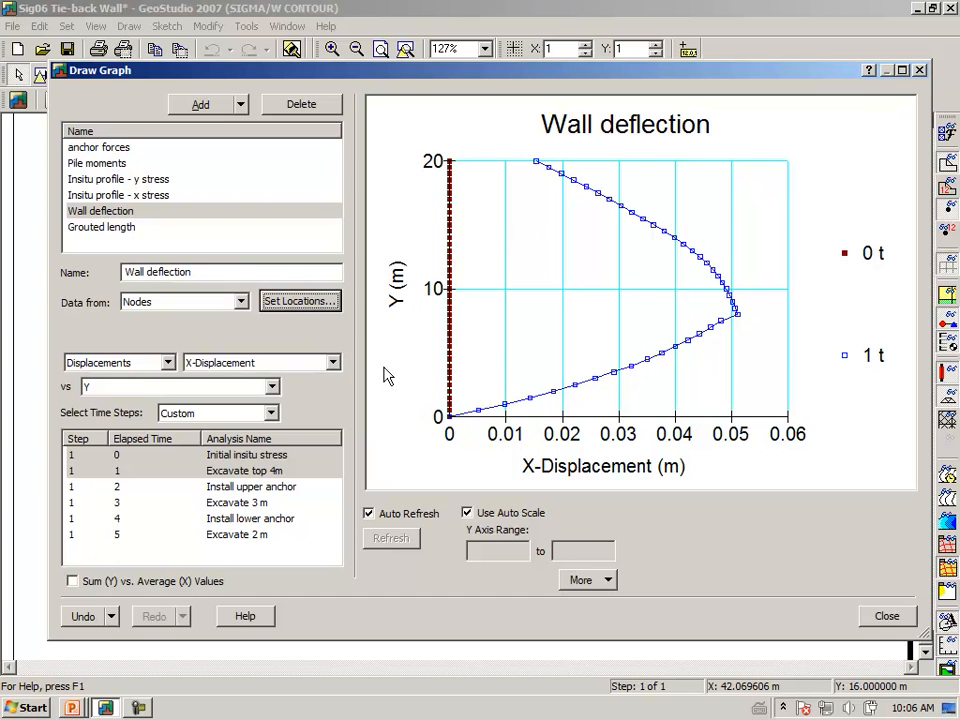
ctrl+click(246, 487)
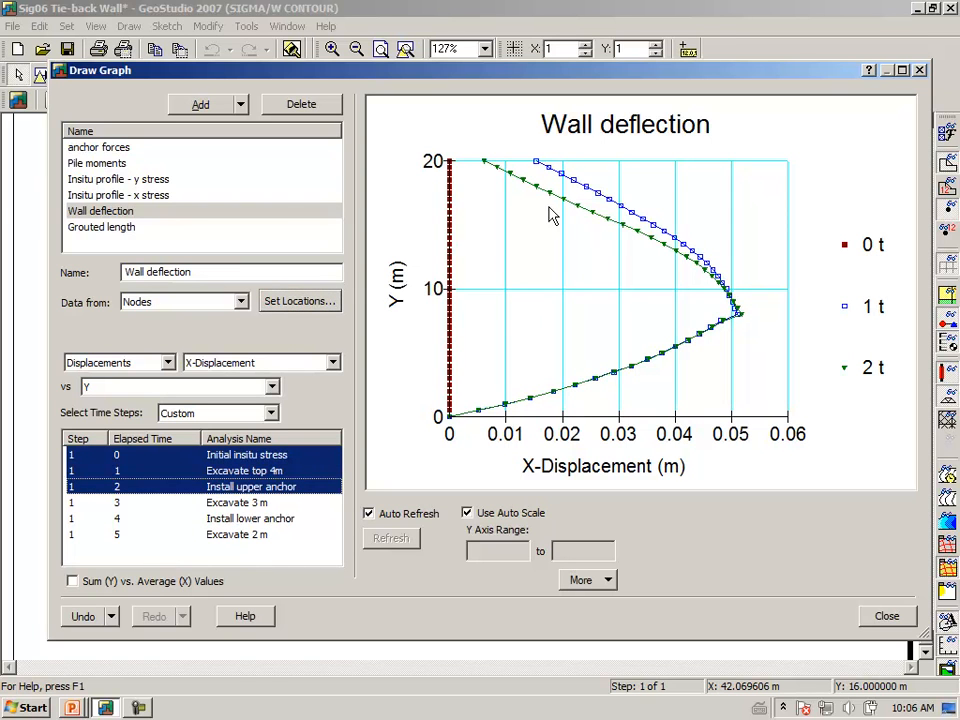
mouse_move(553, 200)
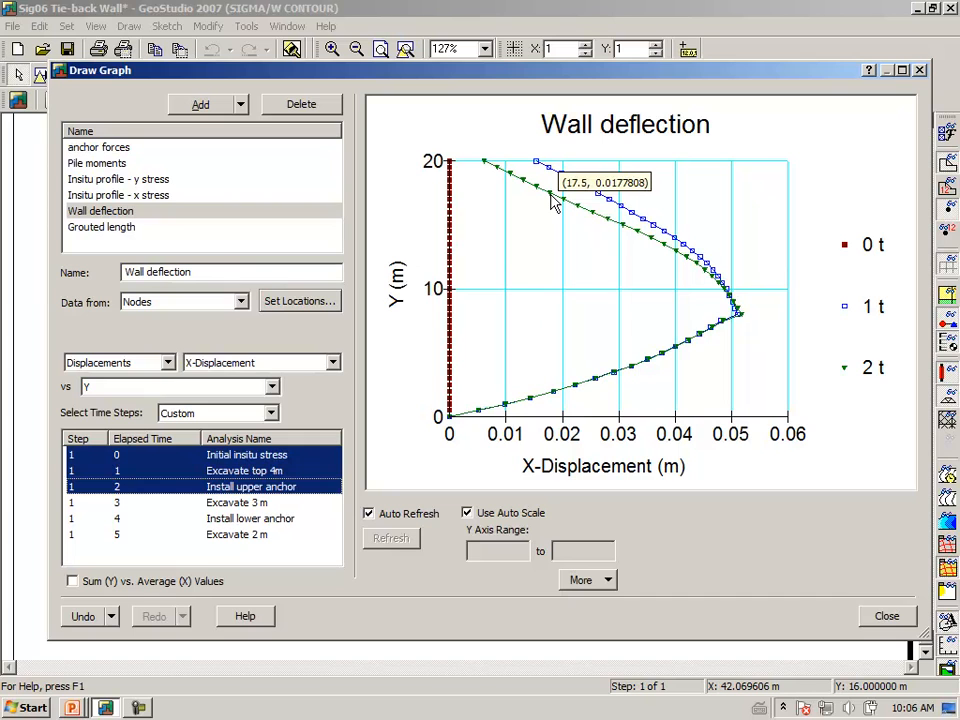
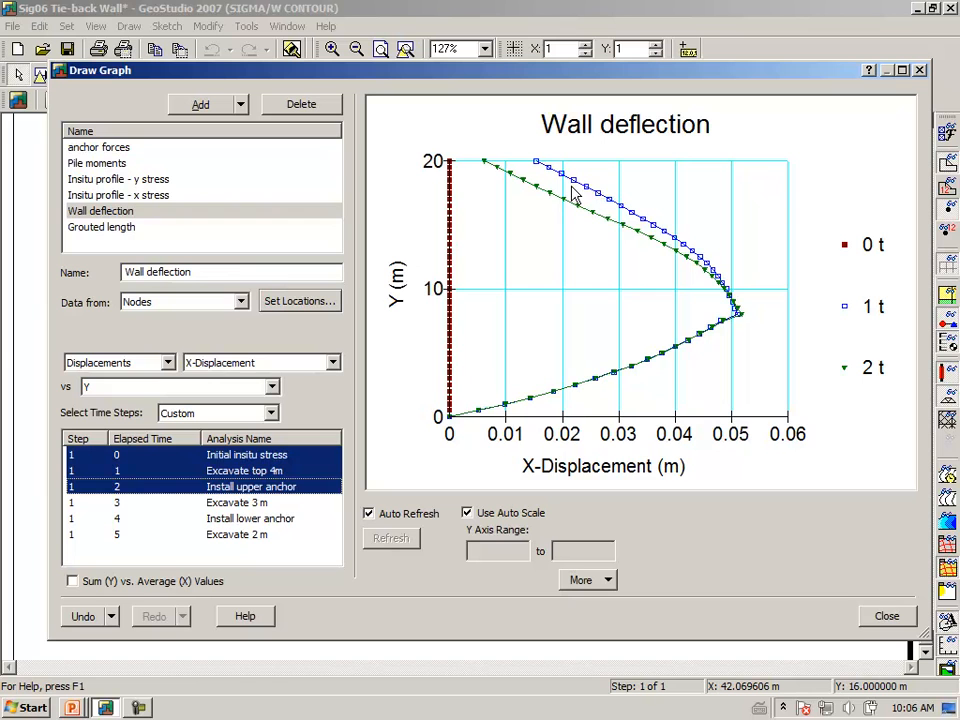
Add Excavate 3 m, Install lower anchor and Excavate 2 m to the Wall deflection plot
click(248, 503)
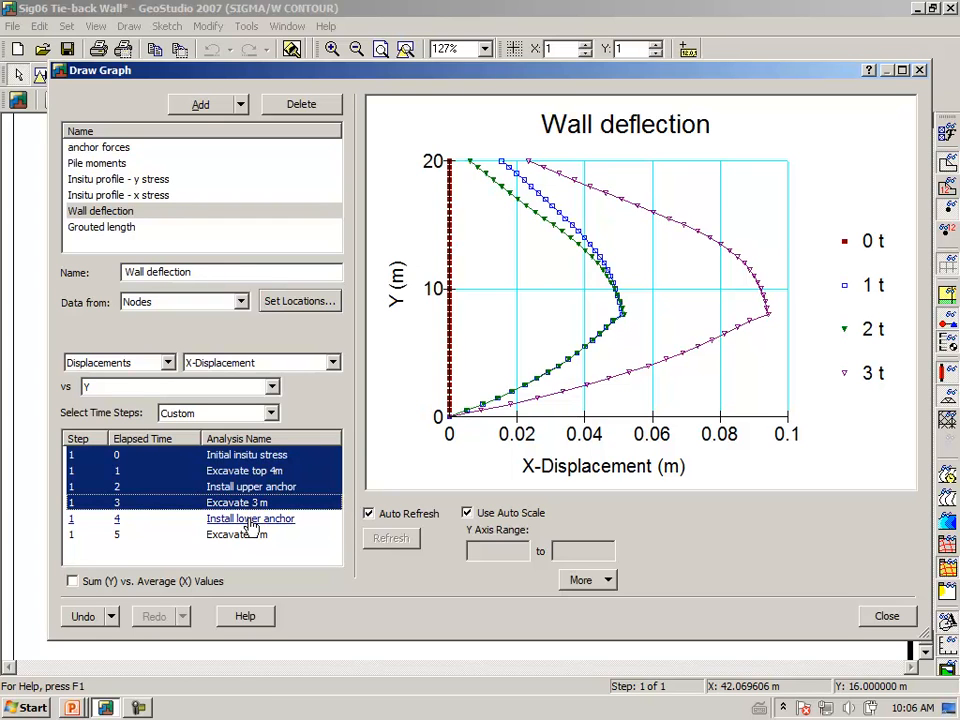
ctrl+click(249, 520)
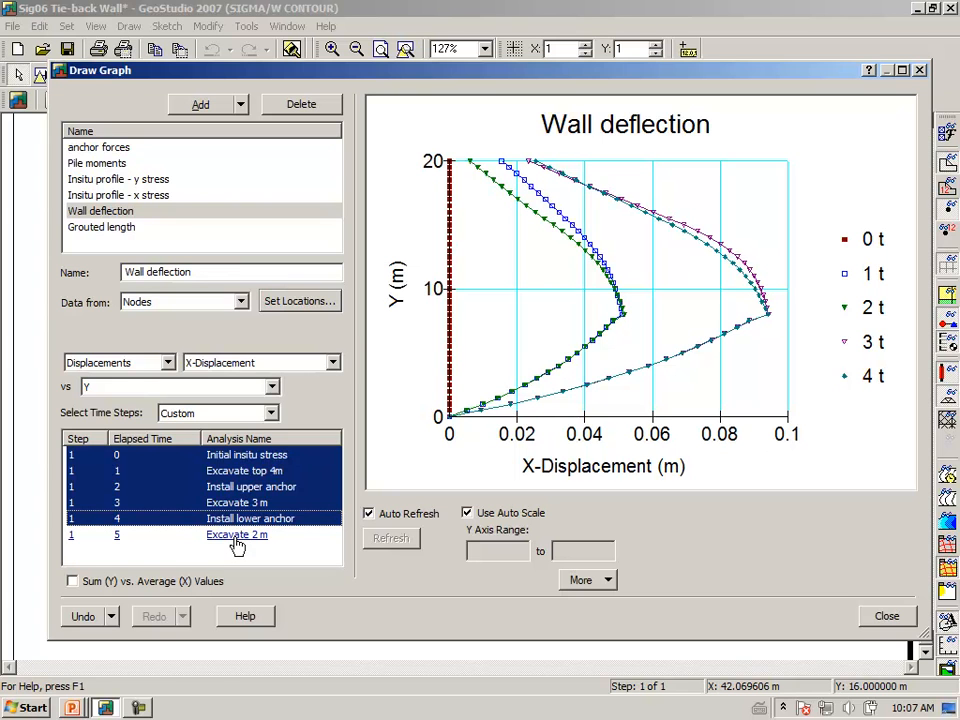
ctrl+click(237, 537)
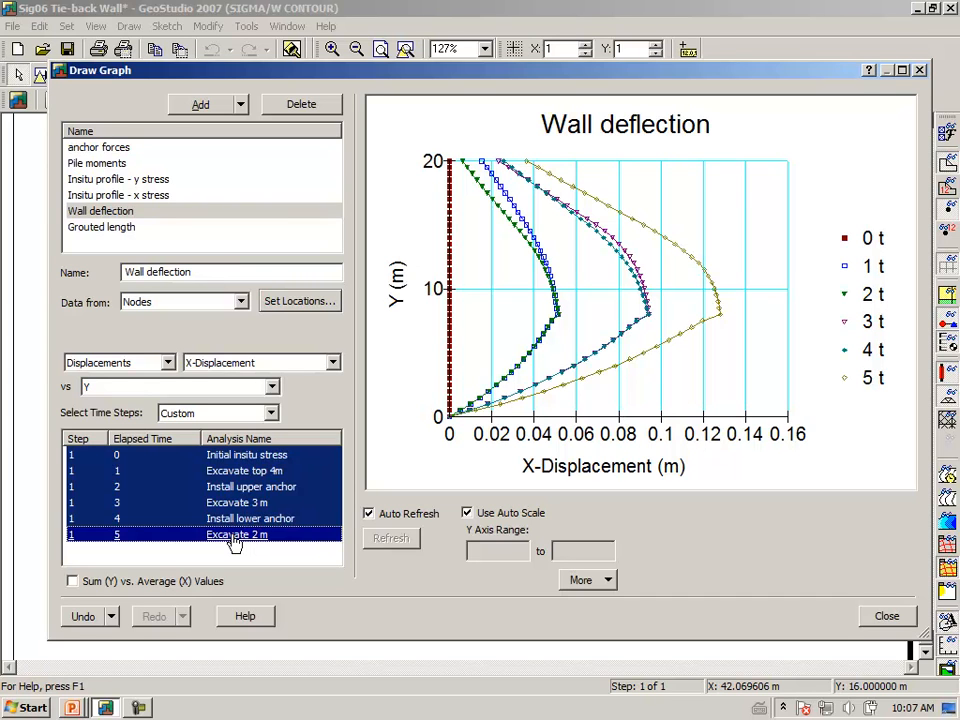
Circle where the deflection curves bulge most, clear the marking, and select the anchor forces graph
key(ctrl+2)
mouse_move(692, 227)
mouse_down()
mouse_move(767, 272)
mouse_move(690, 228)
mouse_up()
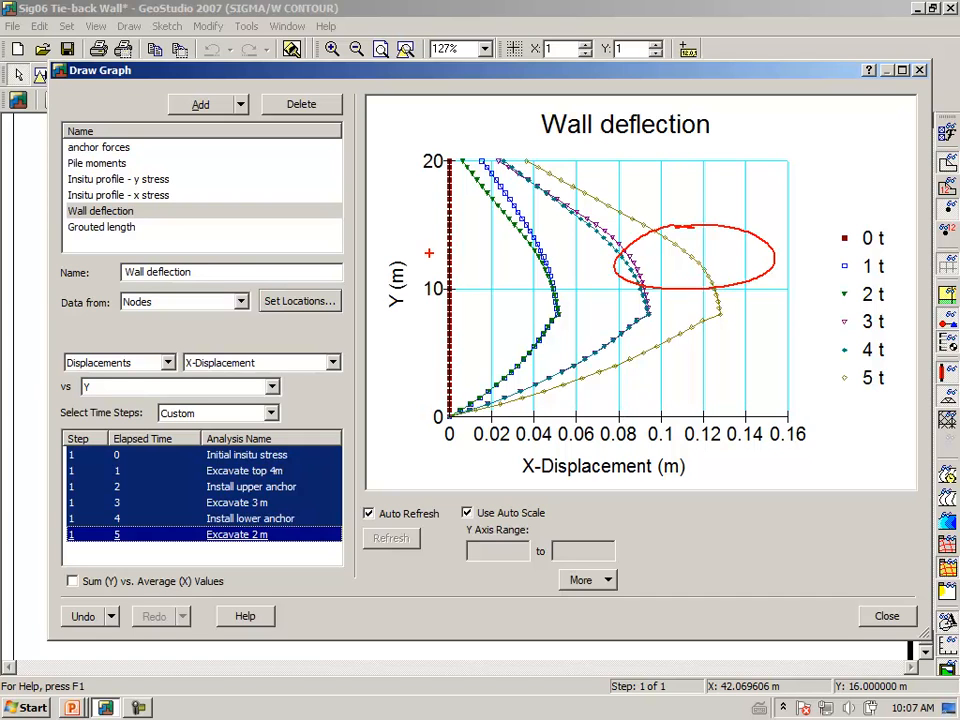
key(Escape)
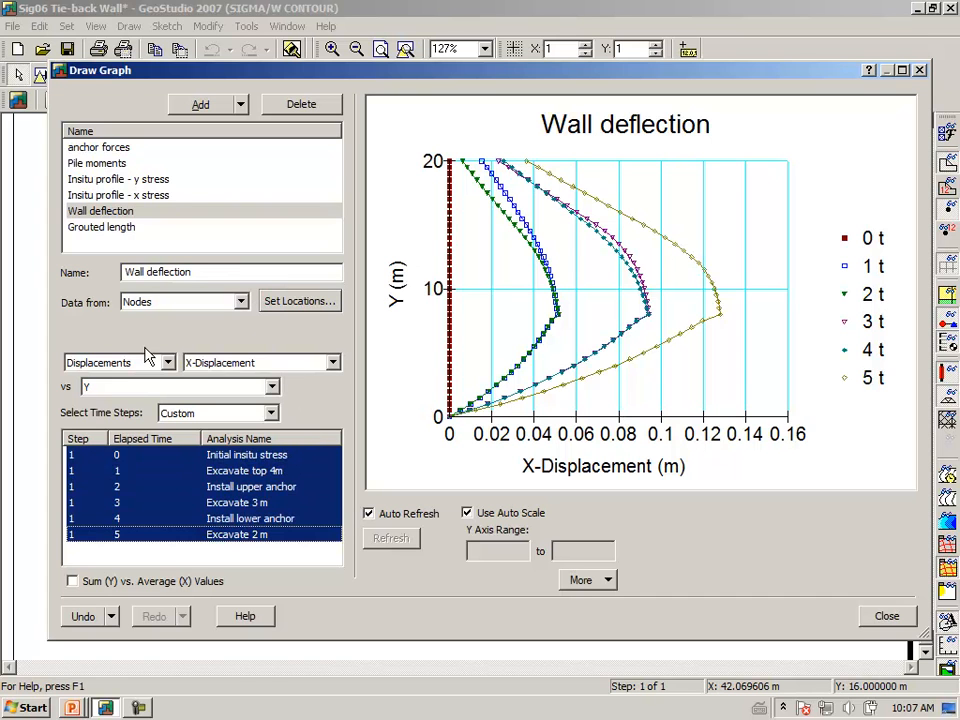
click(108, 152)
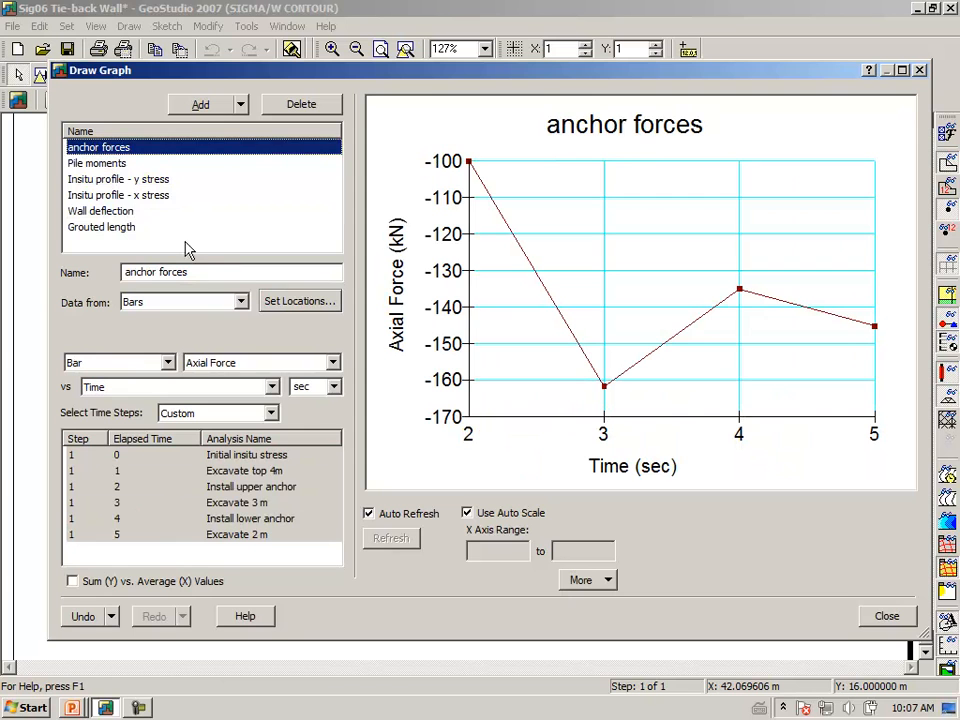
Graph anchor forces for the upper tie-back bar and circle the −100 kN starting force
click(296, 306)
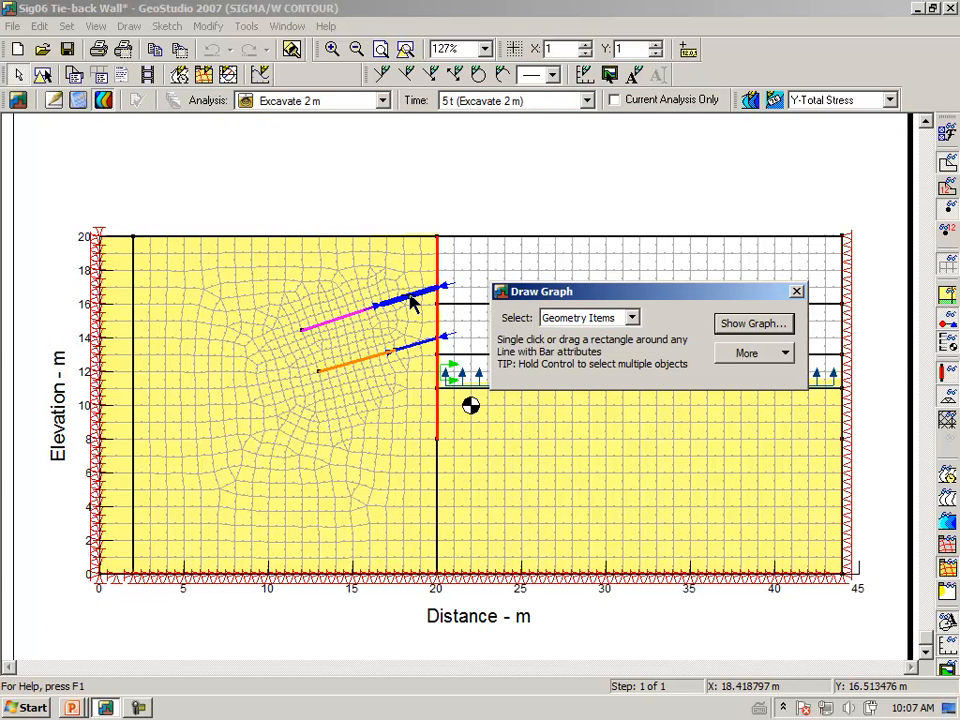
click(762, 323)
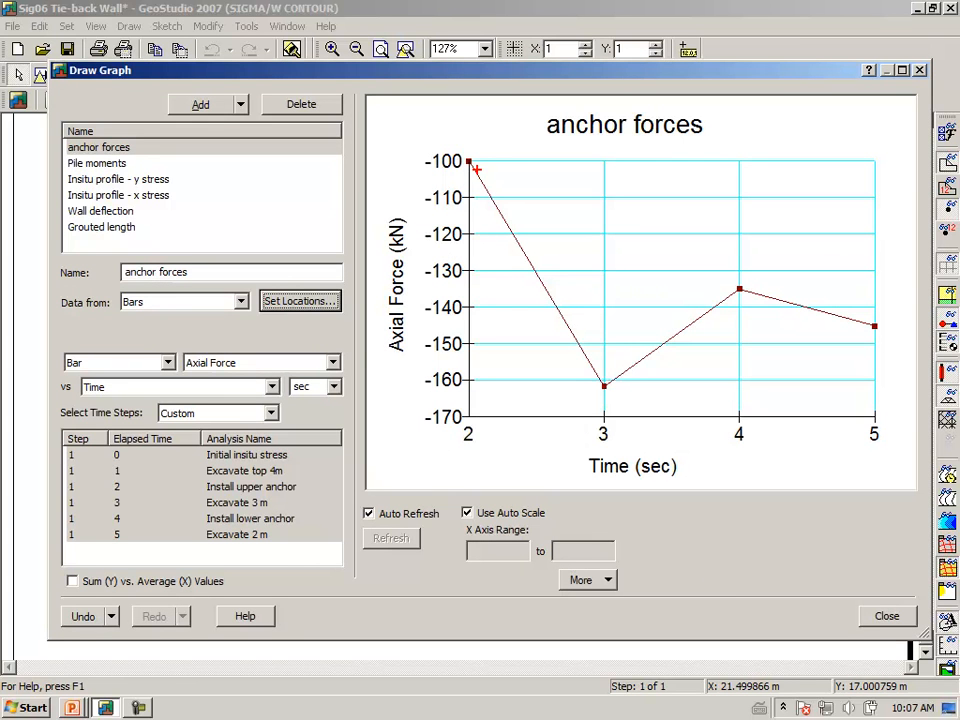
mouse_move(409, 167)
mouse_down()
mouse_move(445, 176)
mouse_move(435, 128)
mouse_move(485, 168)
mouse_up()
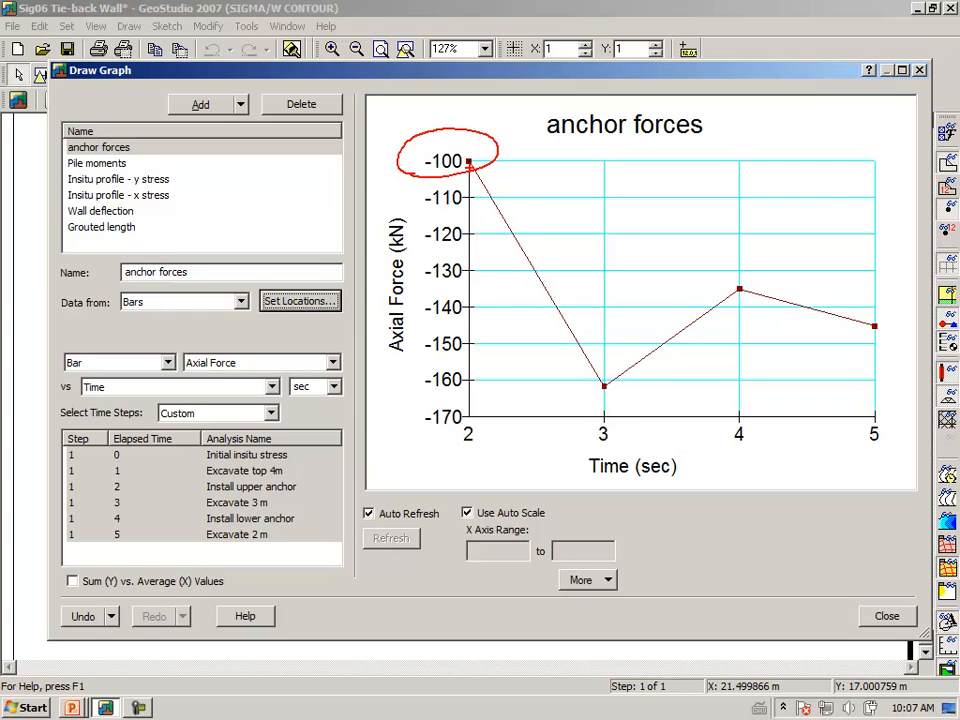
Trace the force dropping to about −160 kN at time 3 and rising to −135 kN, then clear
mouse_move(468, 161)
mouse_down()
mouse_move(508, 212)
mouse_move(603, 384)
mouse_up()
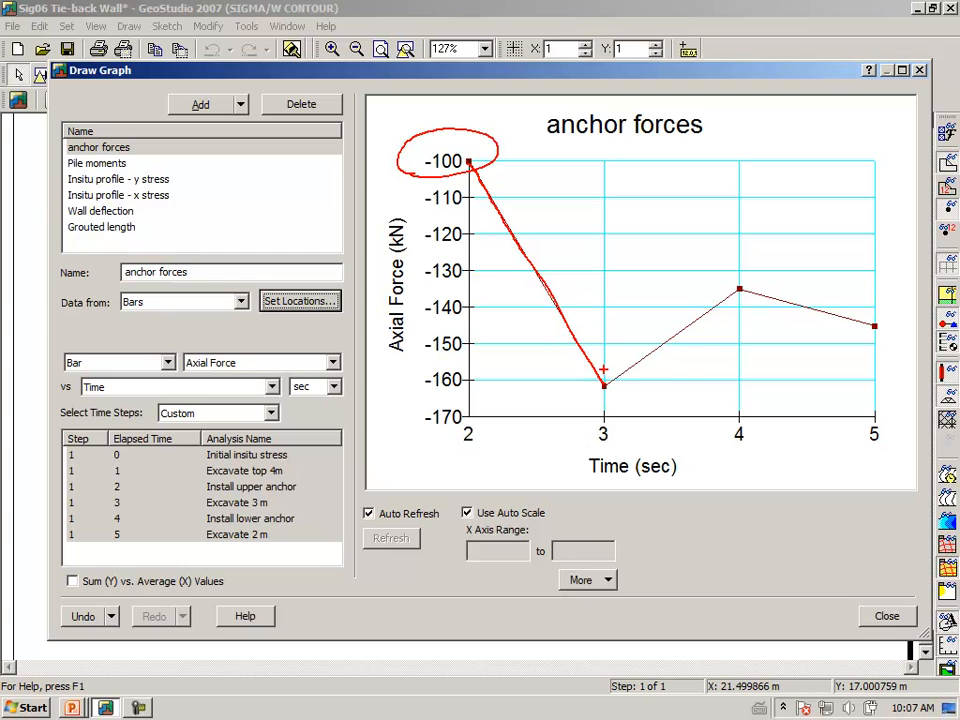
drag(603, 386, 739, 289)
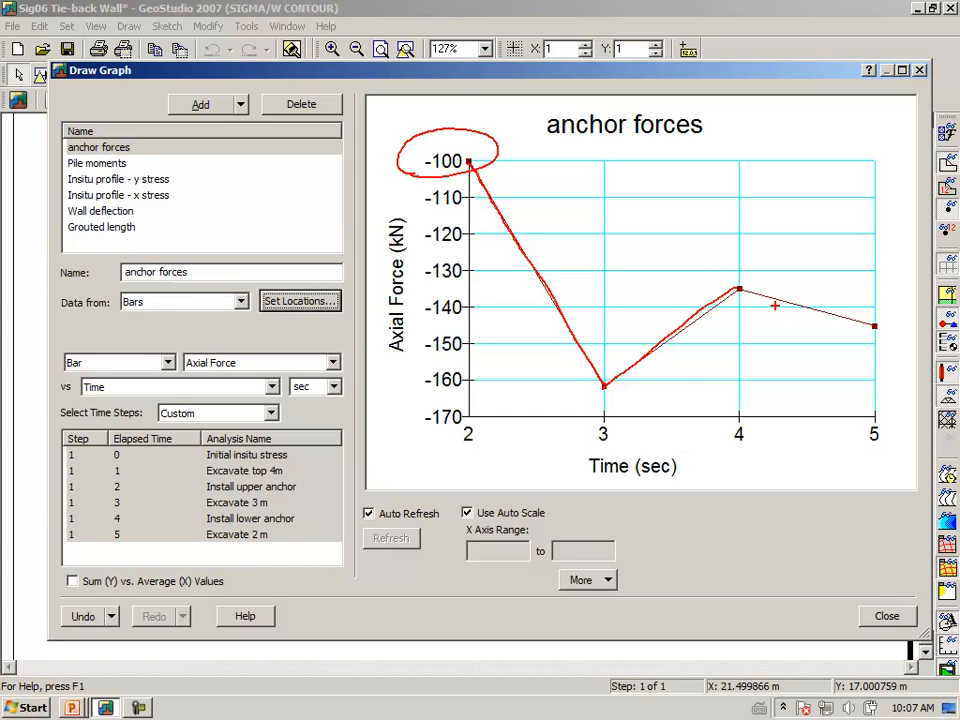
drag(736, 288, 877, 326)
mouse_move(626, 350)
mouse_down()
mouse_move(600, 413)
mouse_move(605, 346)
mouse_up()
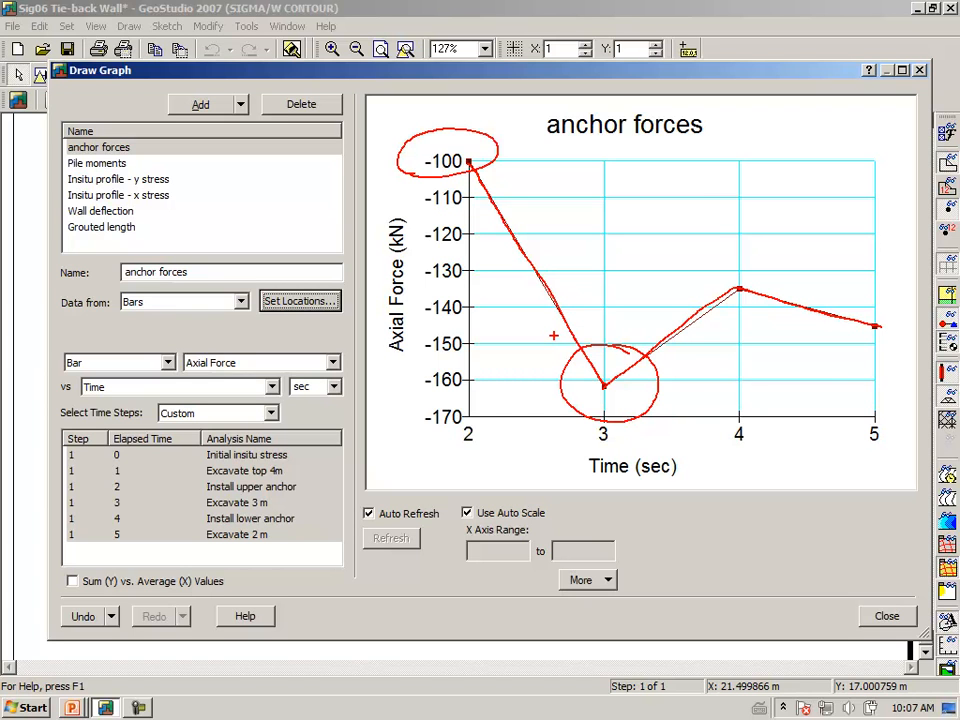
key(Escape)
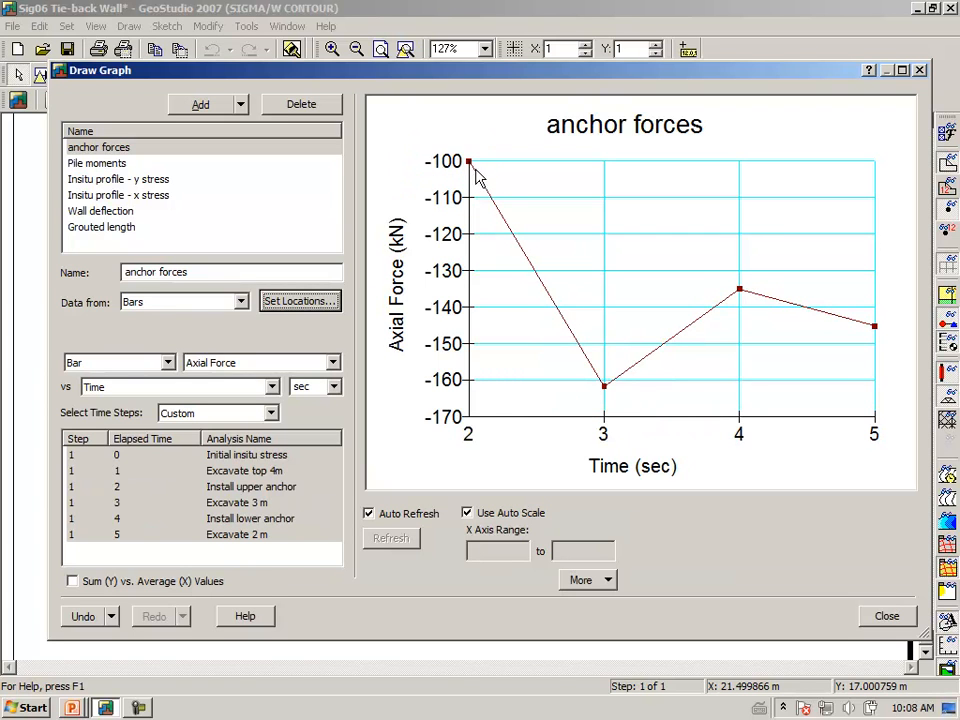
Pick the lower tie-back bar and redraw the anchor forces graph for times 4 to 5
click(300, 302)
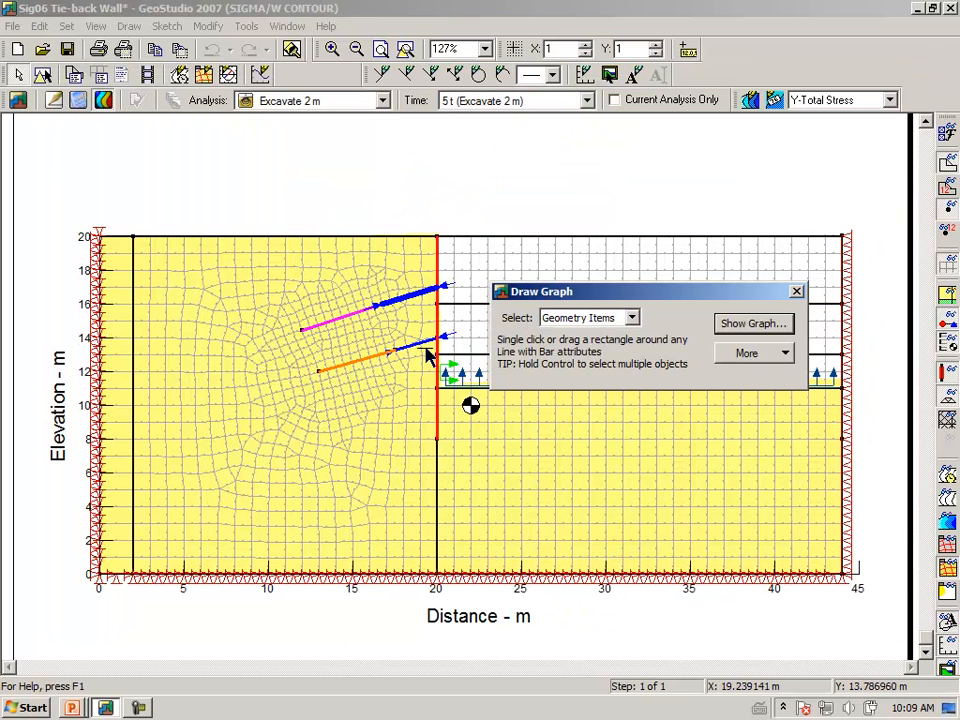
click(418, 344)
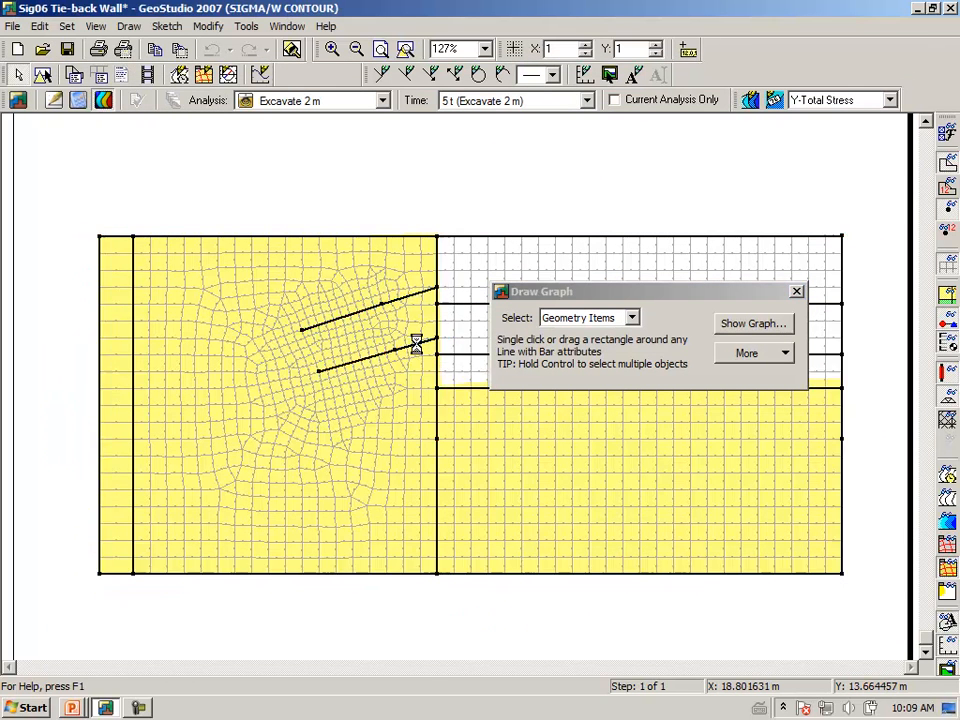
click(741, 330)
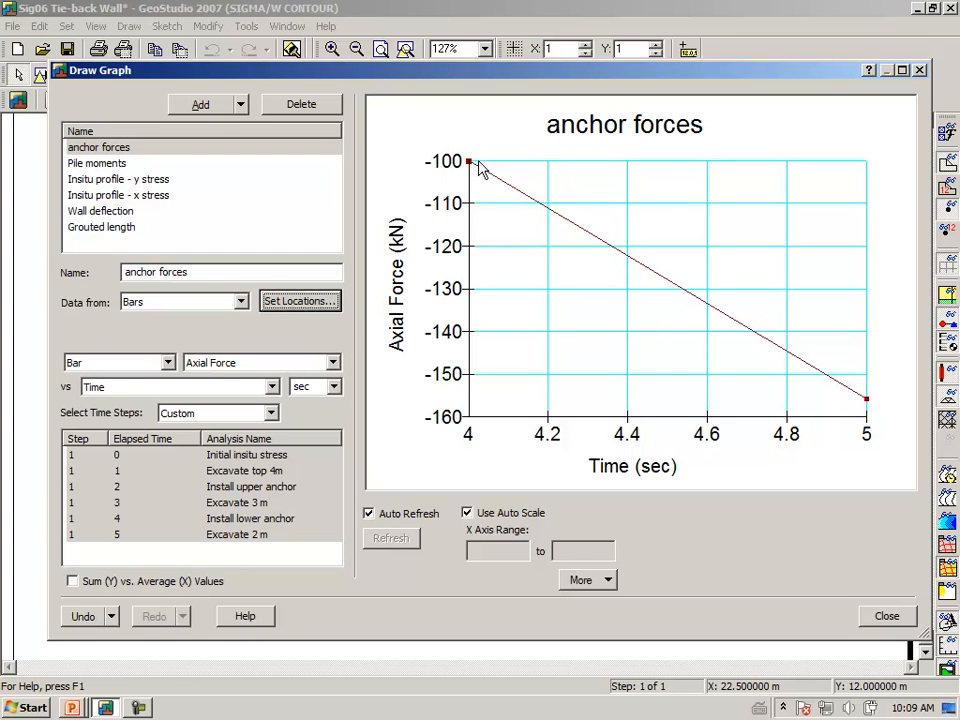
mouse_move(474, 170)
mouse_move(866, 403)
Select the Pile moments graph and review its pile locations
click(97, 164)
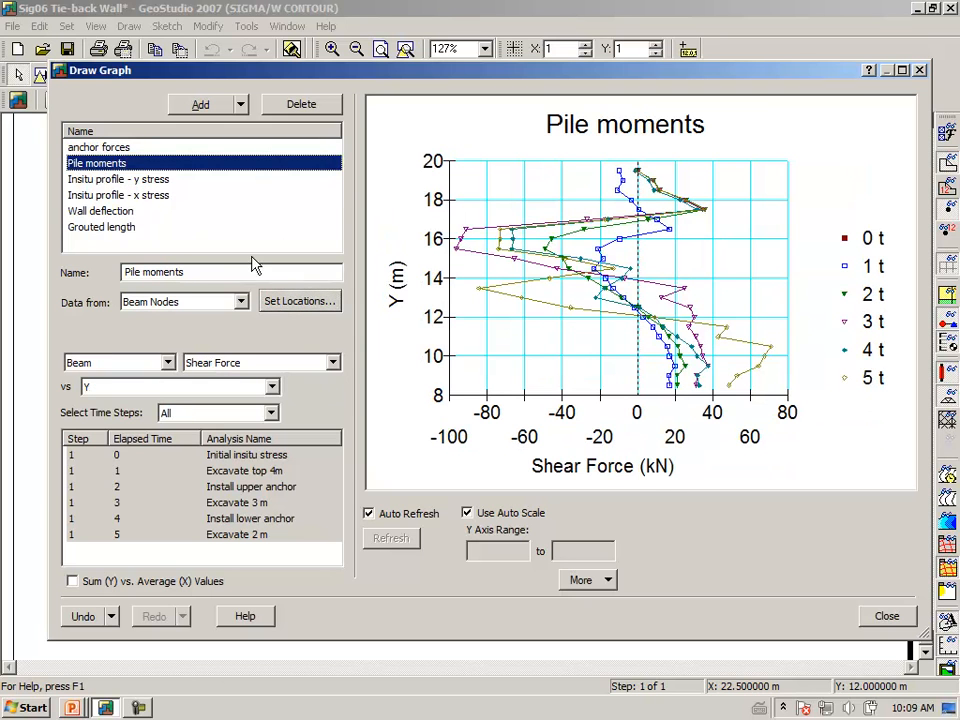
click(297, 305)
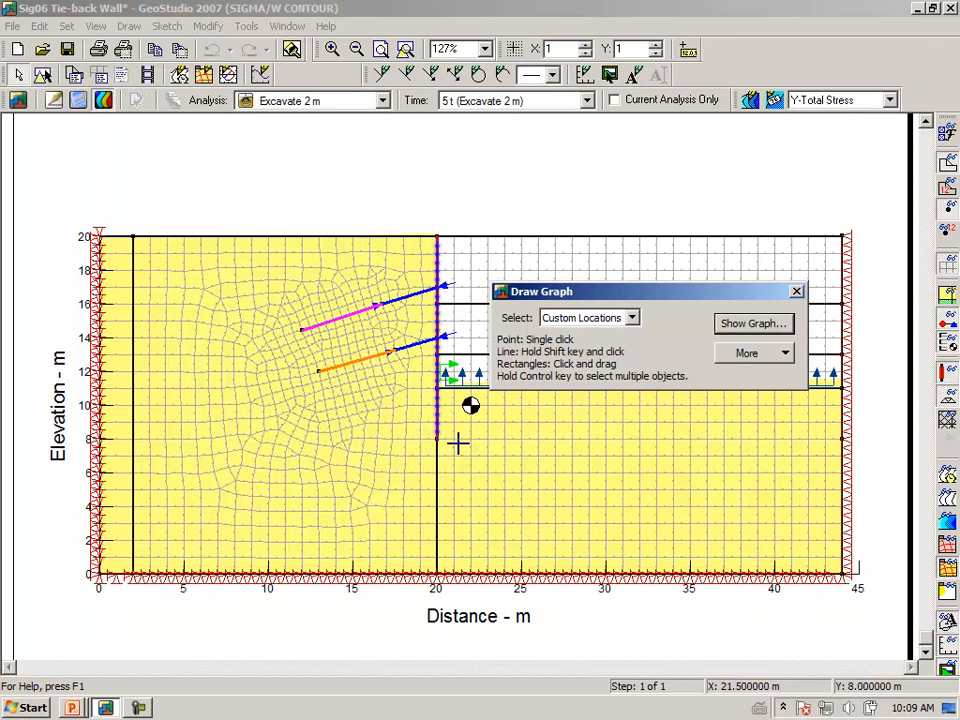
click(772, 328)
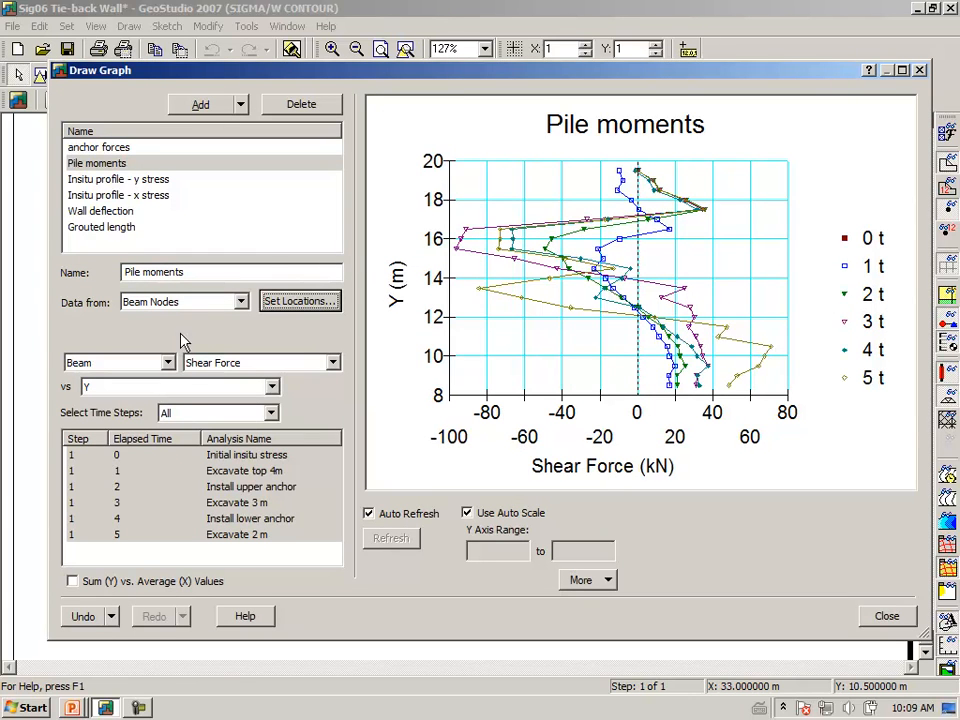
Plot Excavate top 4m, Install upper anchor and Excavate 3 m, marking the largest negative shear near Y=16
click(222, 478)
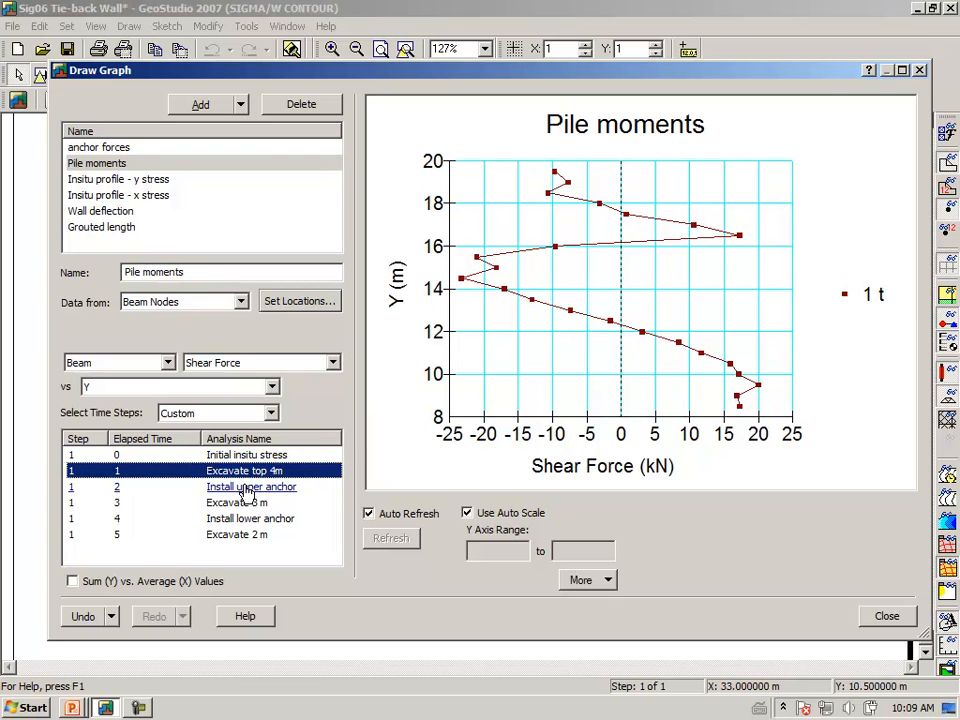
ctrl+click(250, 489)
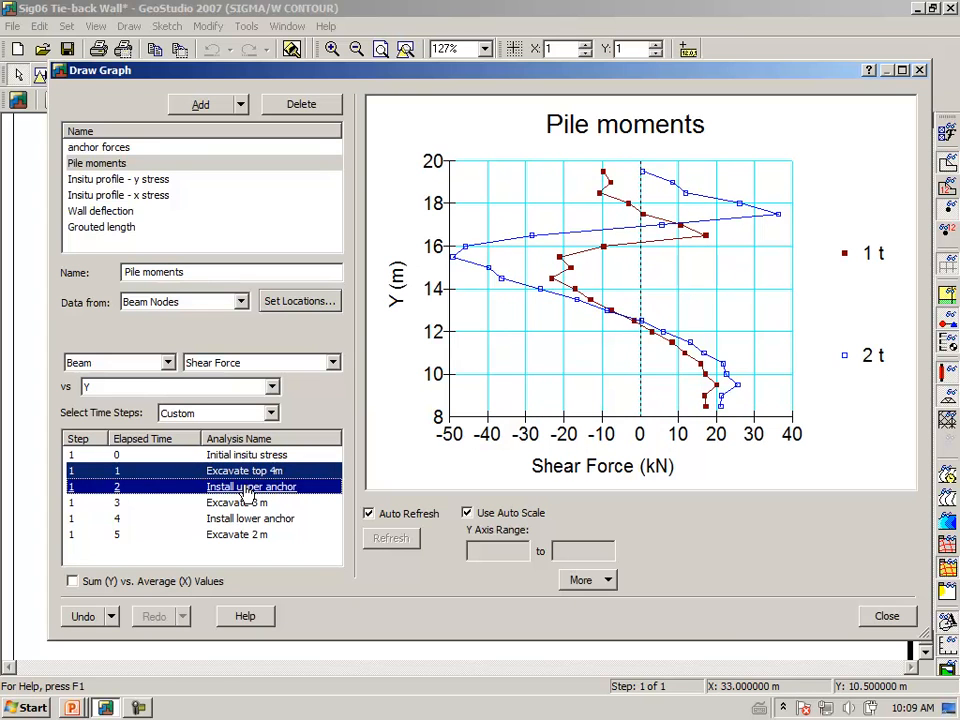
ctrl+click(246, 505)
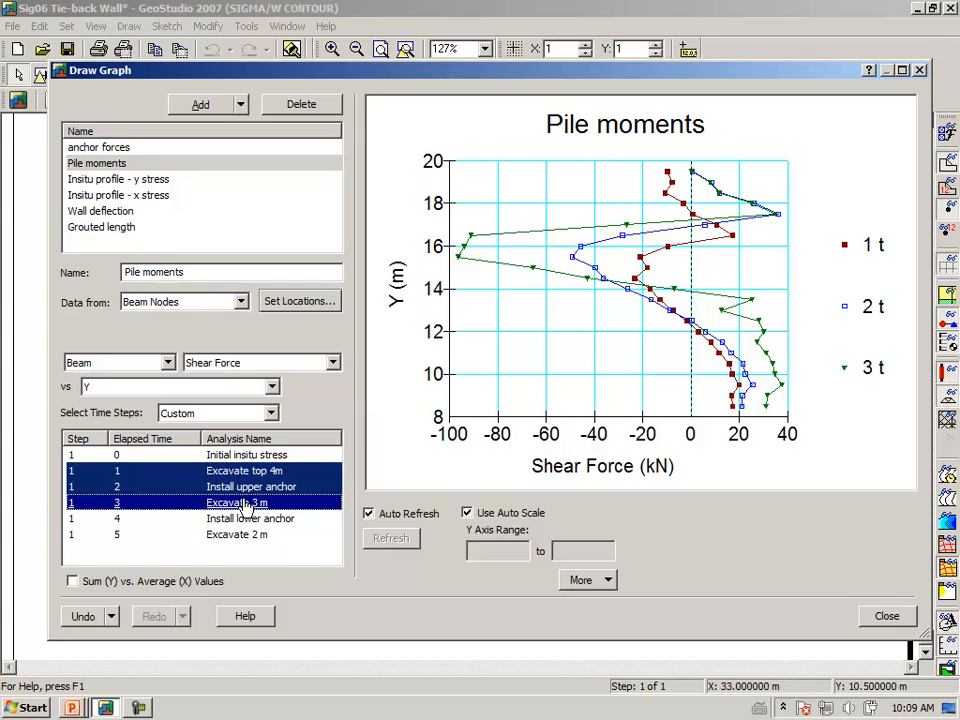
mouse_move(454, 281)
mouse_down()
mouse_move(502, 237)
mouse_move(462, 285)
mouse_up()
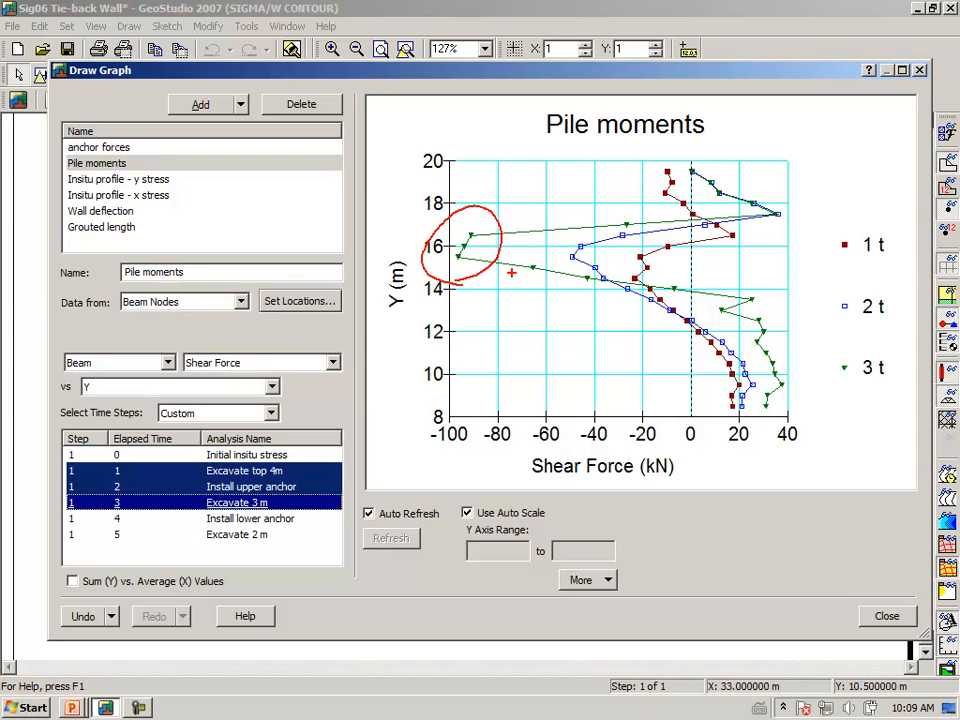
key(Escape)
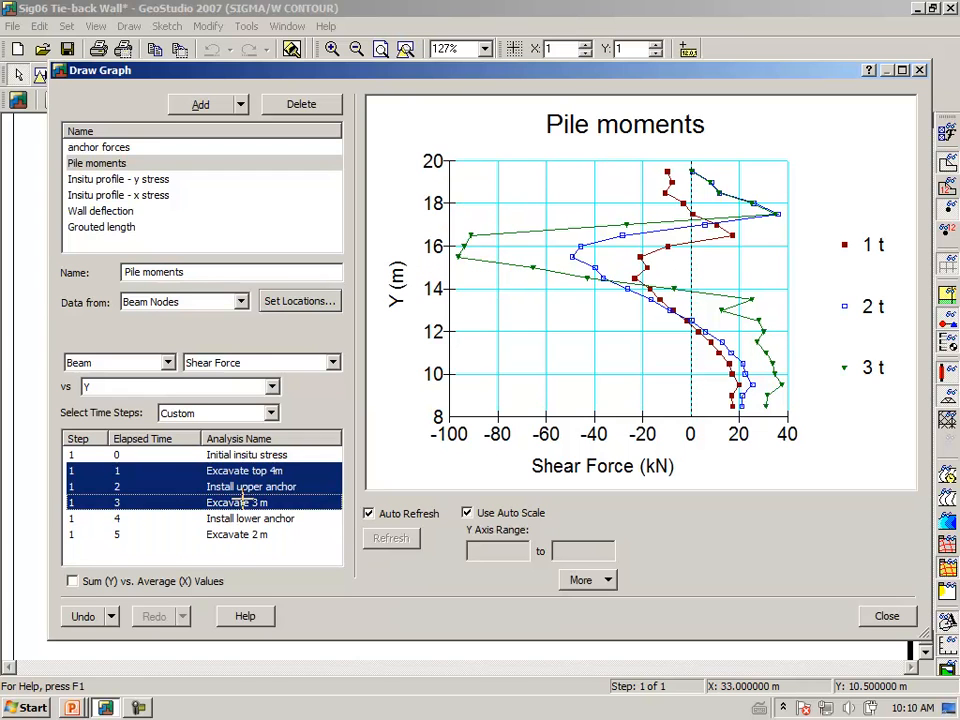
Add Install lower anchor and Excavate 2 m stages, briefly marking the stage 4 curve's dip
ctrl+click(232, 520)
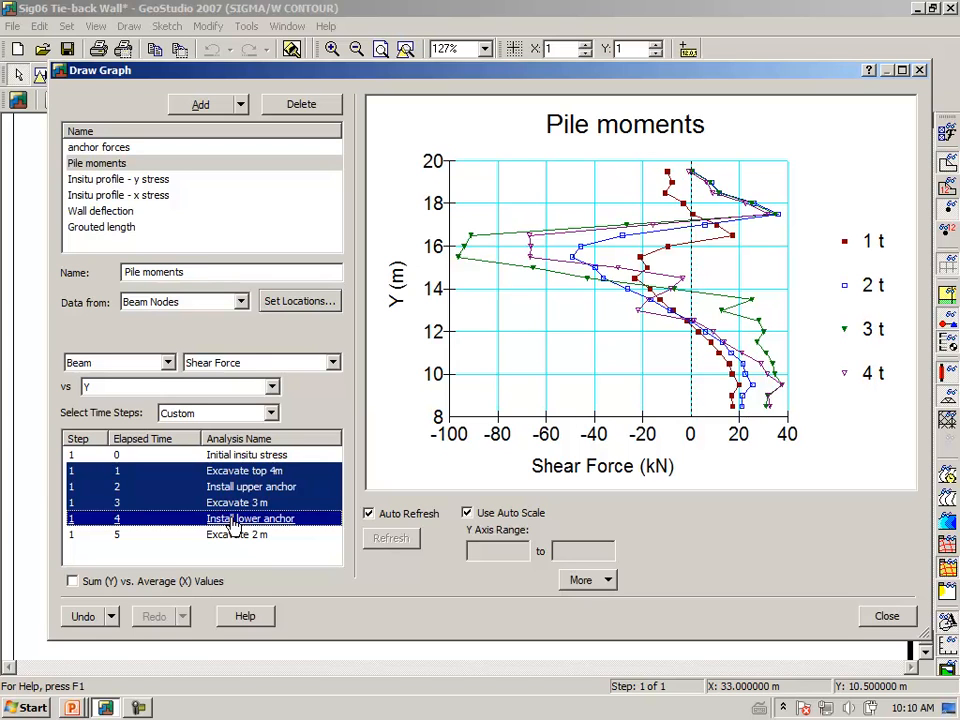
mouse_move(512, 283)
mouse_down()
mouse_move(508, 258)
mouse_move(559, 252)
mouse_up()
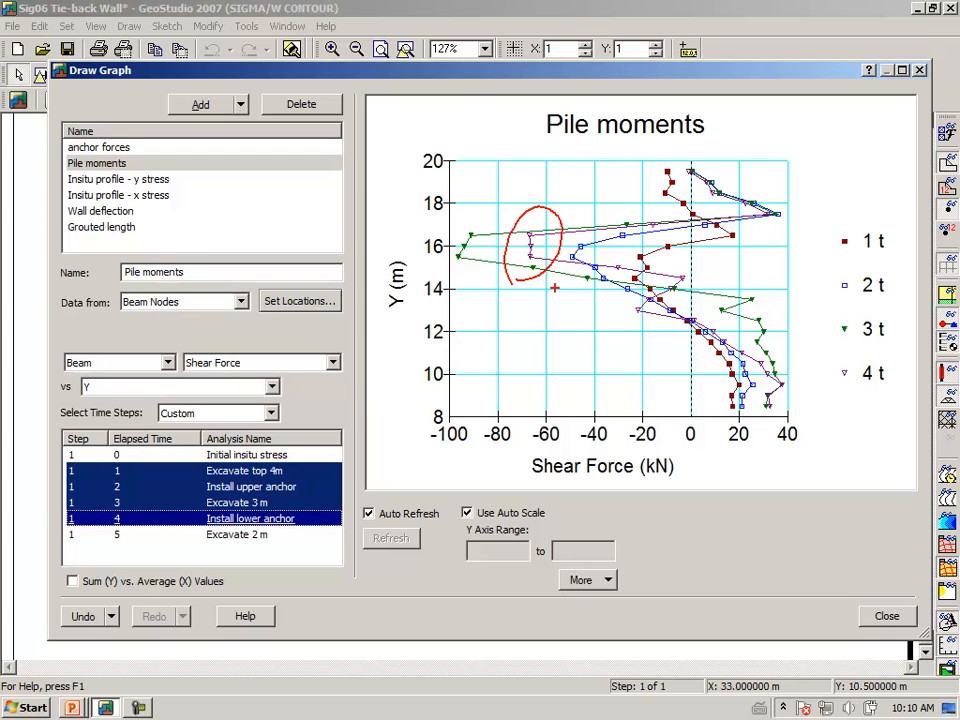
key(Escape)
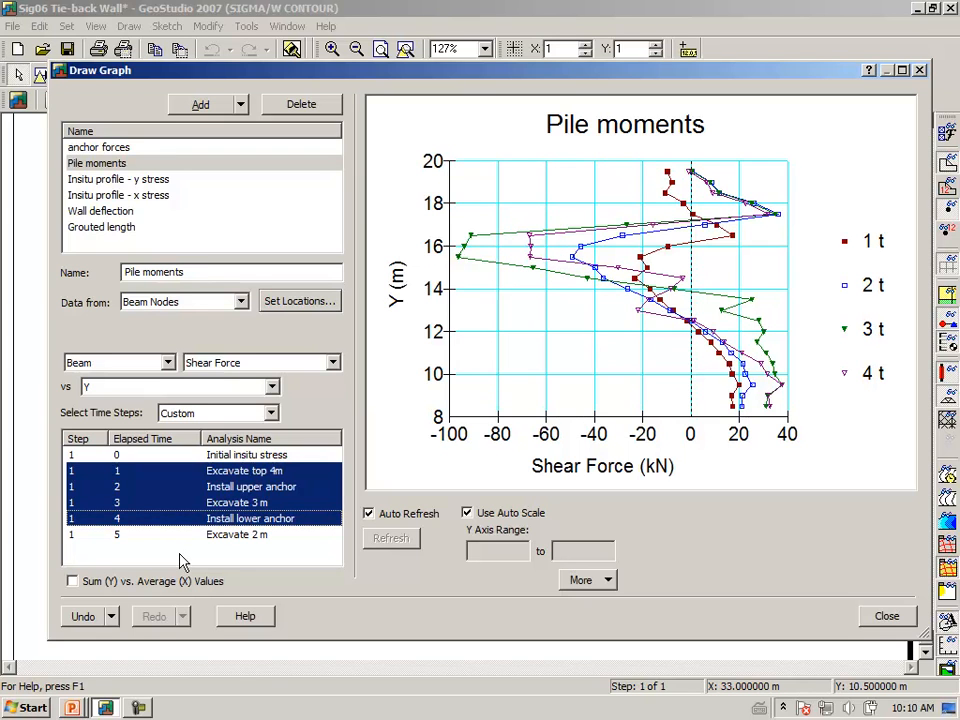
ctrl+click(142, 537)
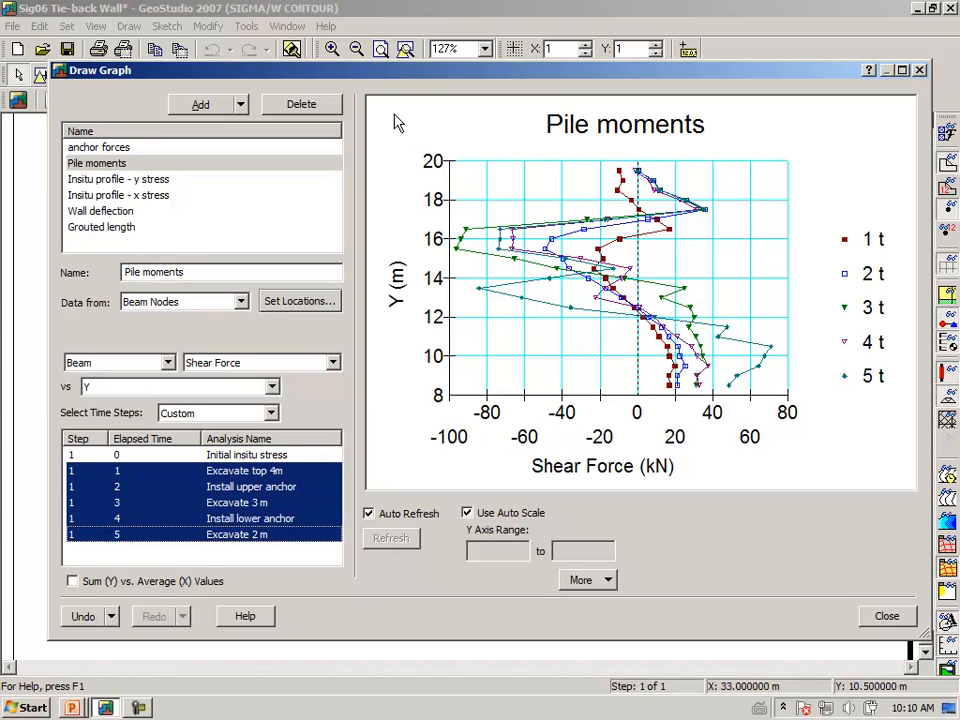
Select the Grouted length graph on the upper tie-back beam, plotting only the Install upper anchor stage
click(100, 228)
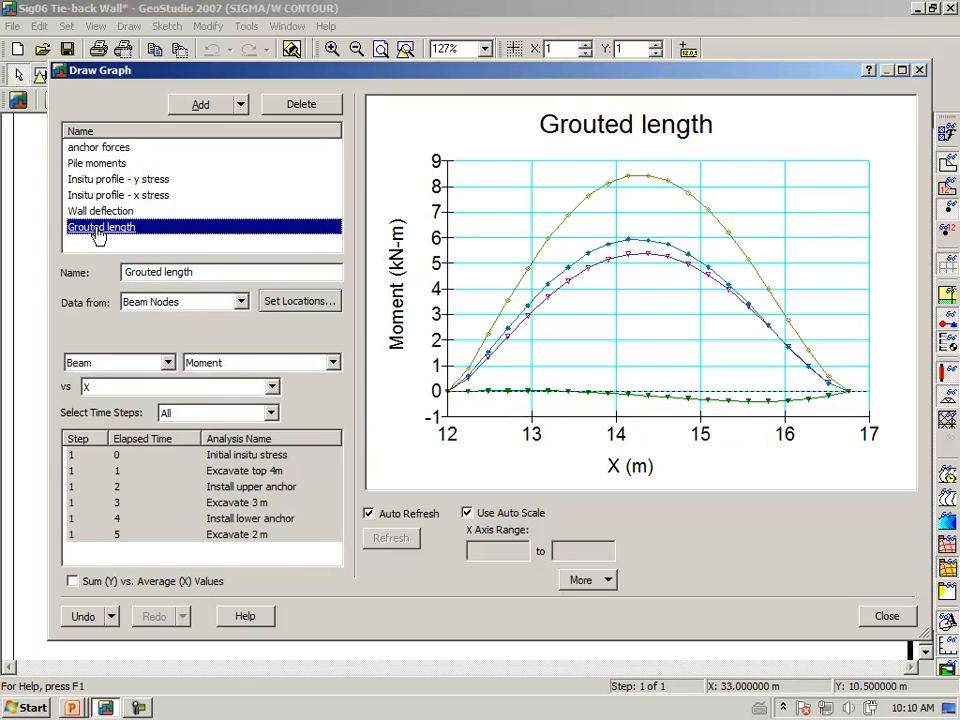
click(302, 301)
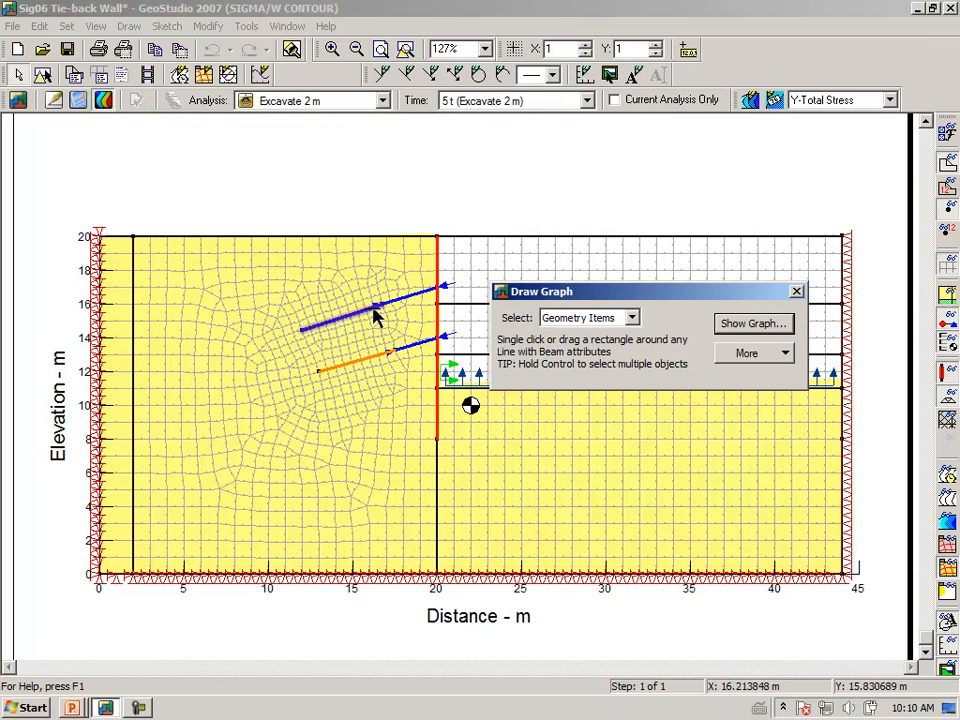
click(752, 325)
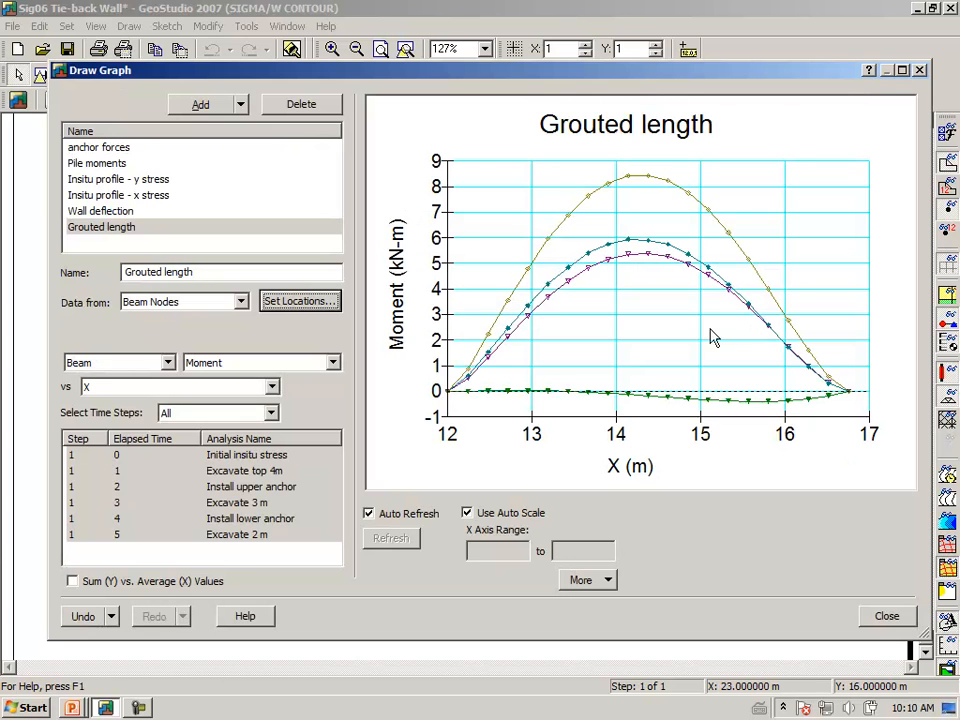
click(227, 474)
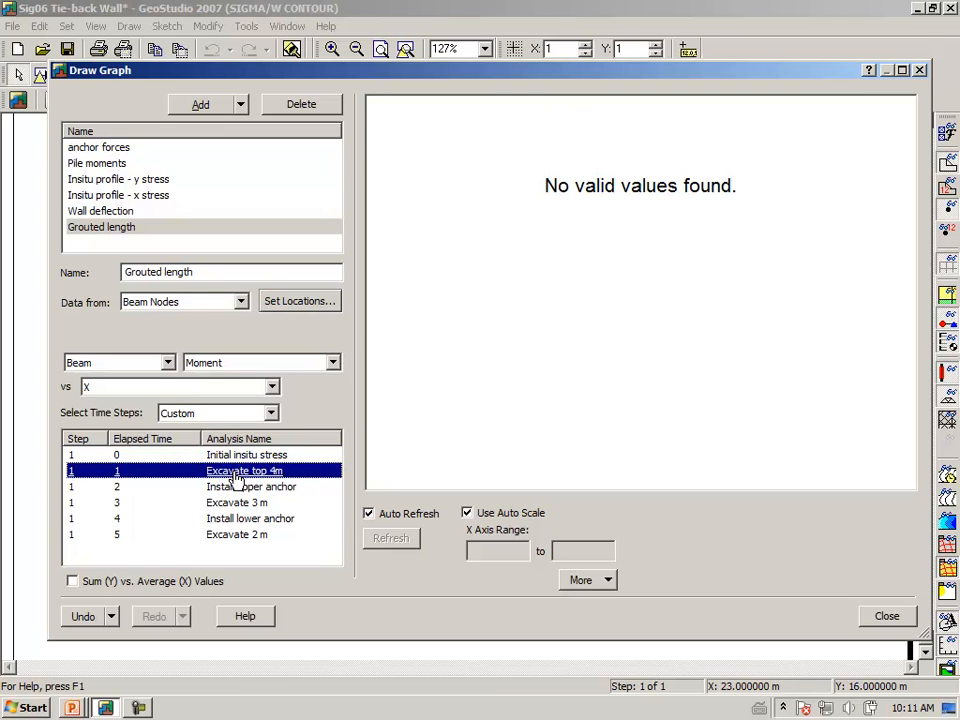
click(232, 488)
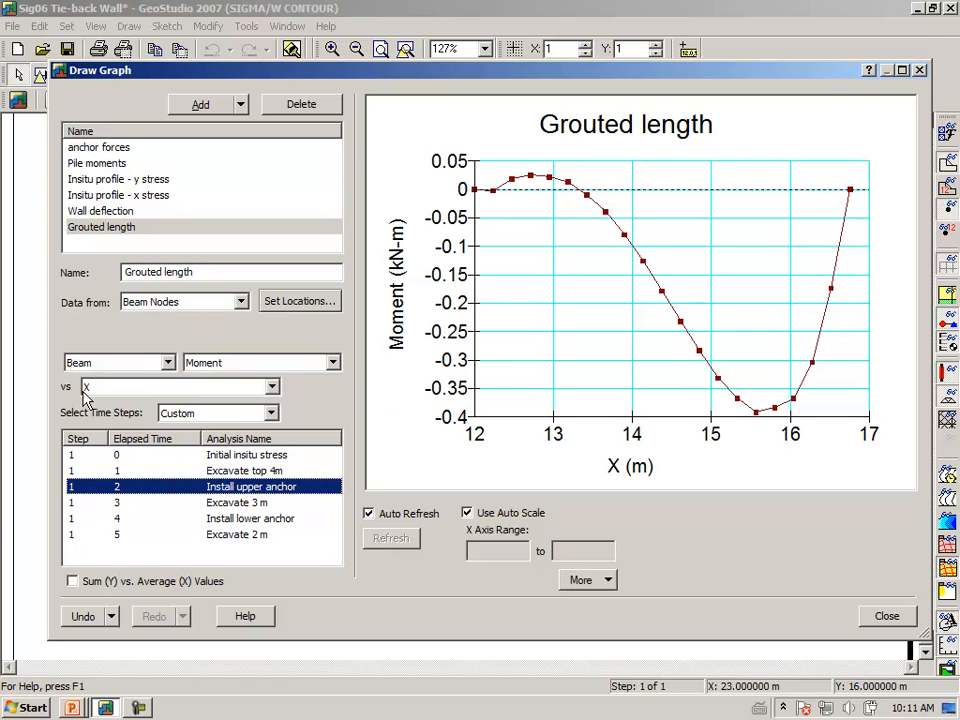
click(313, 308)
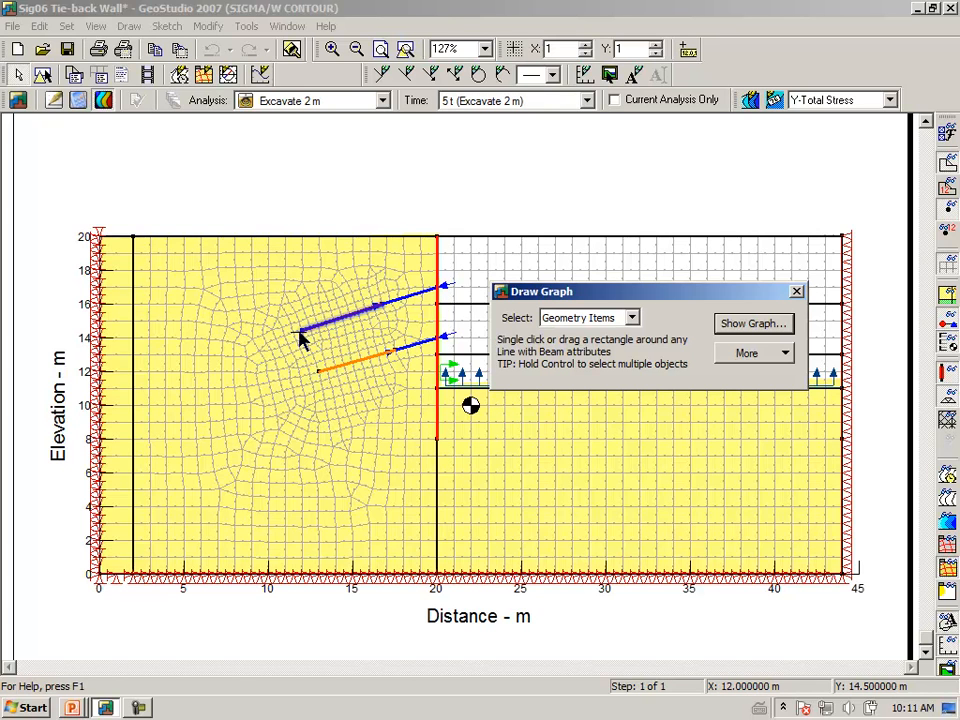
click(797, 293)
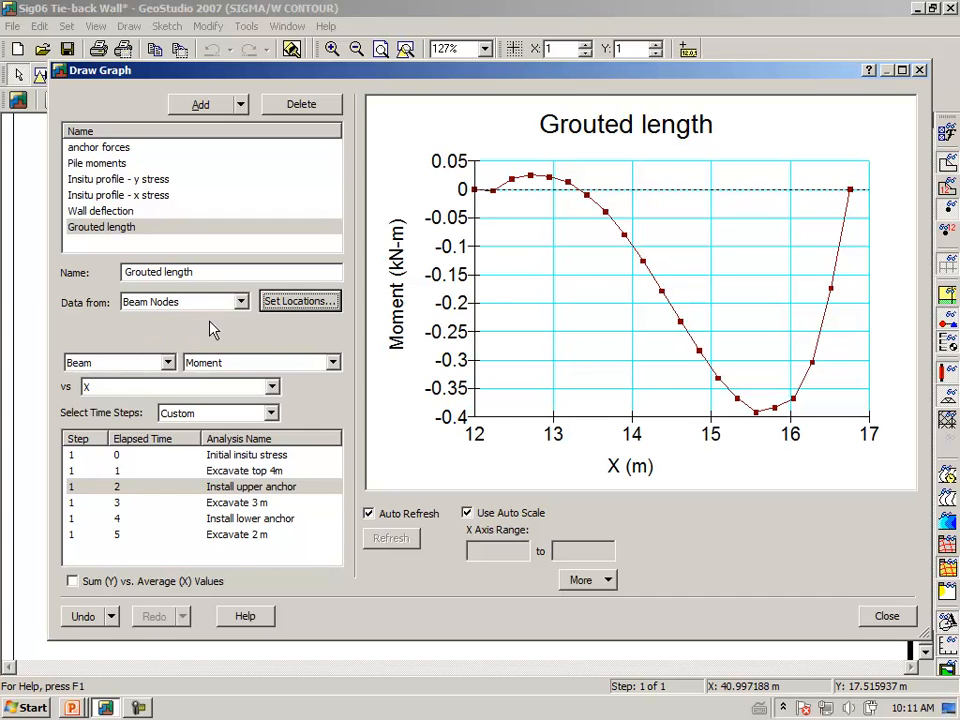
Switch the plotted quantity from Moment to Axial Force, marking values near X=12 and X=16.5
click(334, 367)
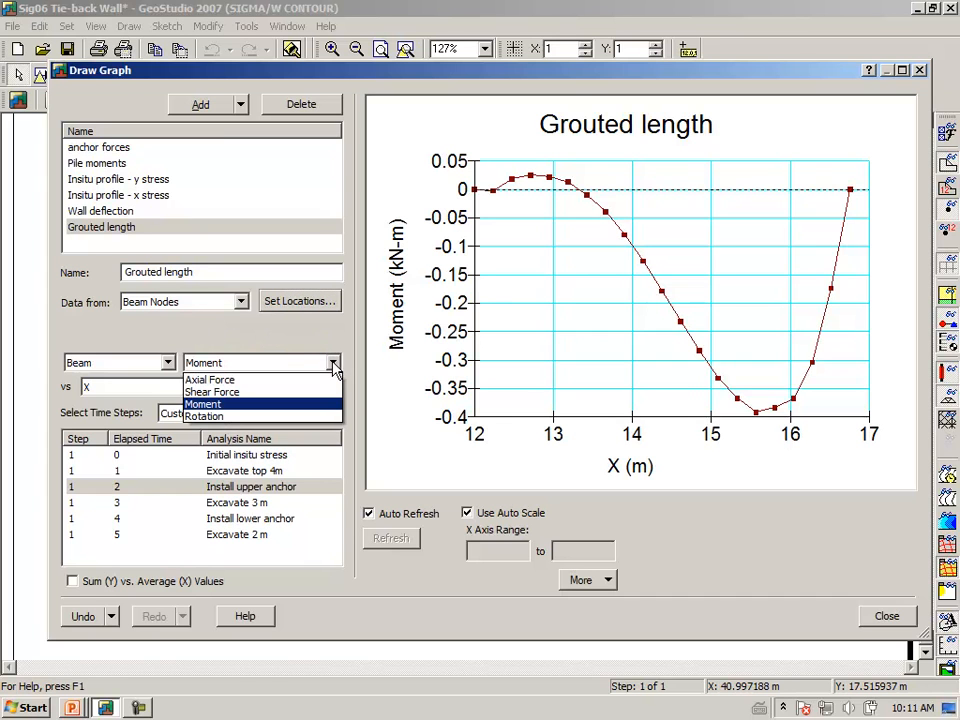
click(310, 380)
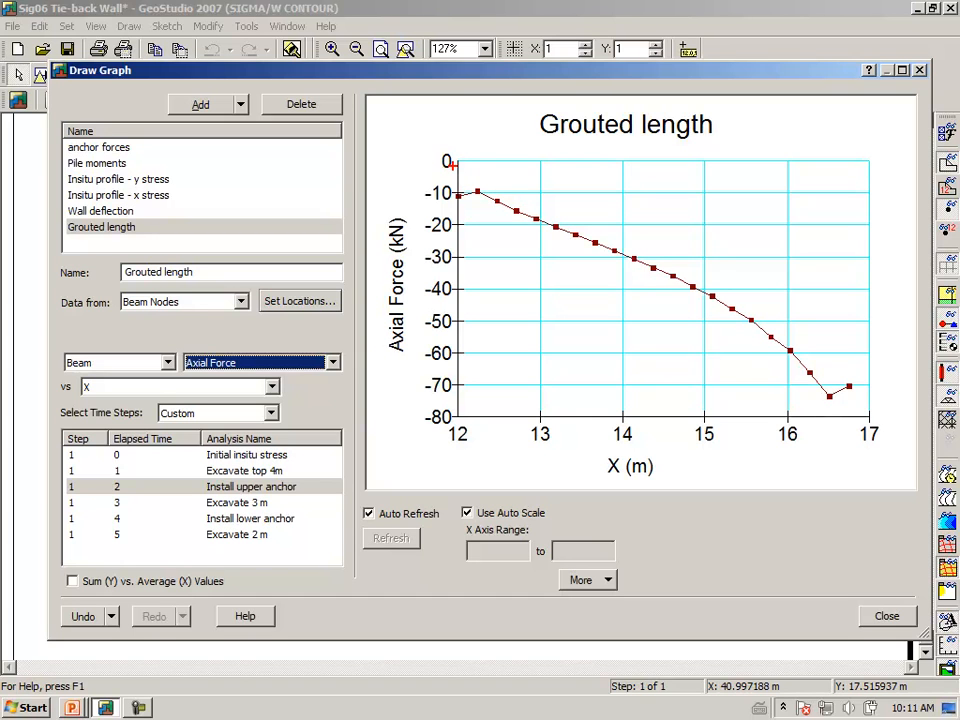
drag(453, 168, 472, 166)
mouse_move(840, 370)
mouse_down()
mouse_move(800, 395)
mouse_move(848, 368)
mouse_up()
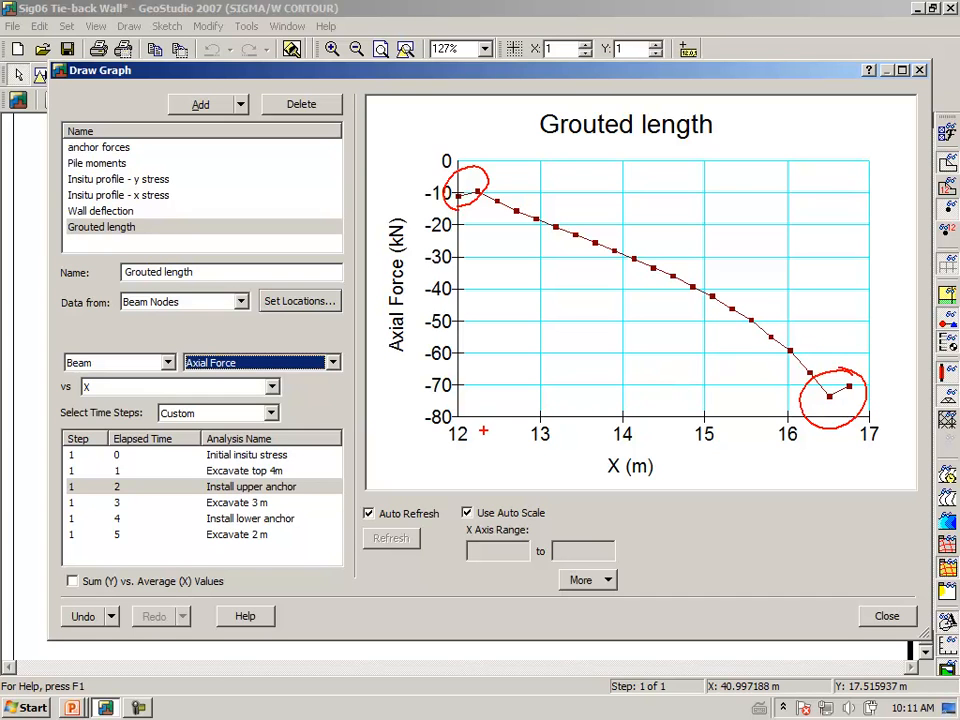
key(Escape)
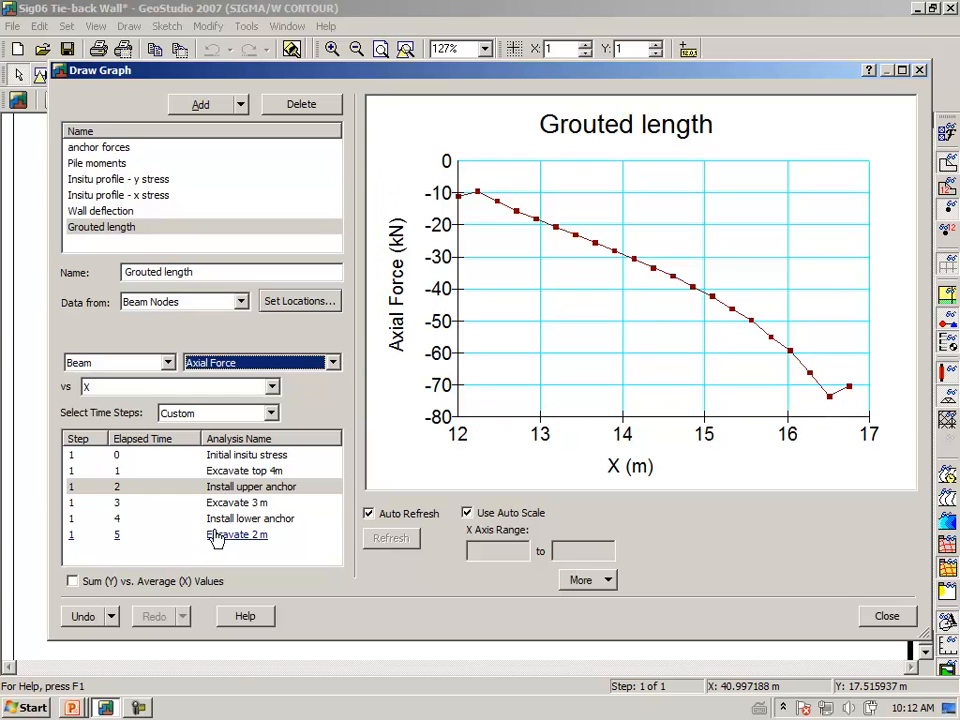
Add Excavate 3 m, Install lower anchor and Excavate 2 m, marking curve ends near X=12 and X=16.5
ctrl+click(237, 504)
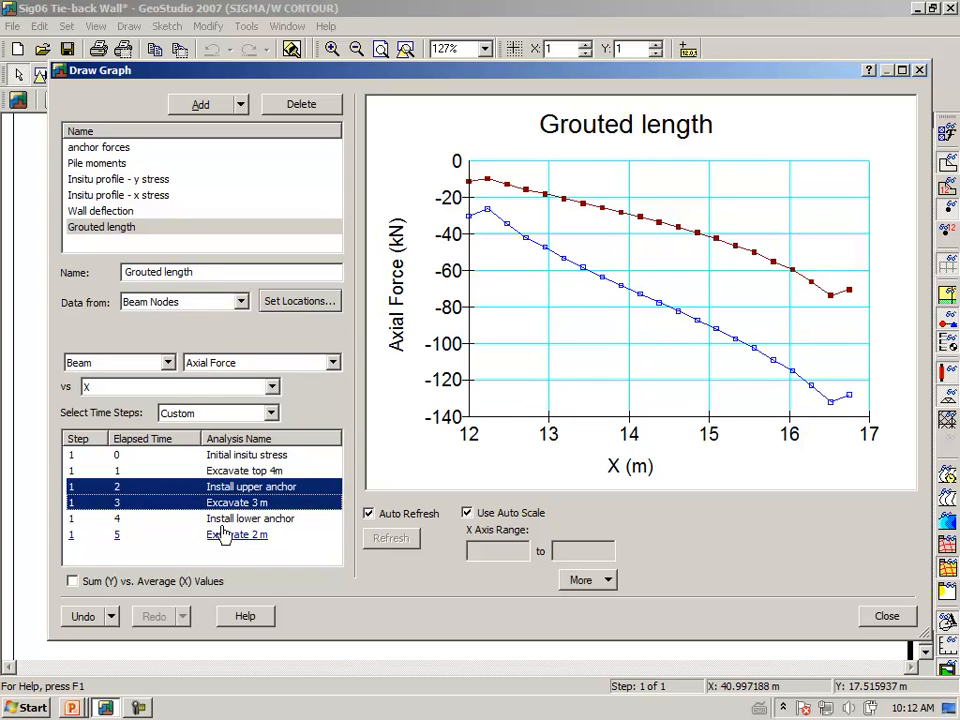
ctrl+click(227, 520)
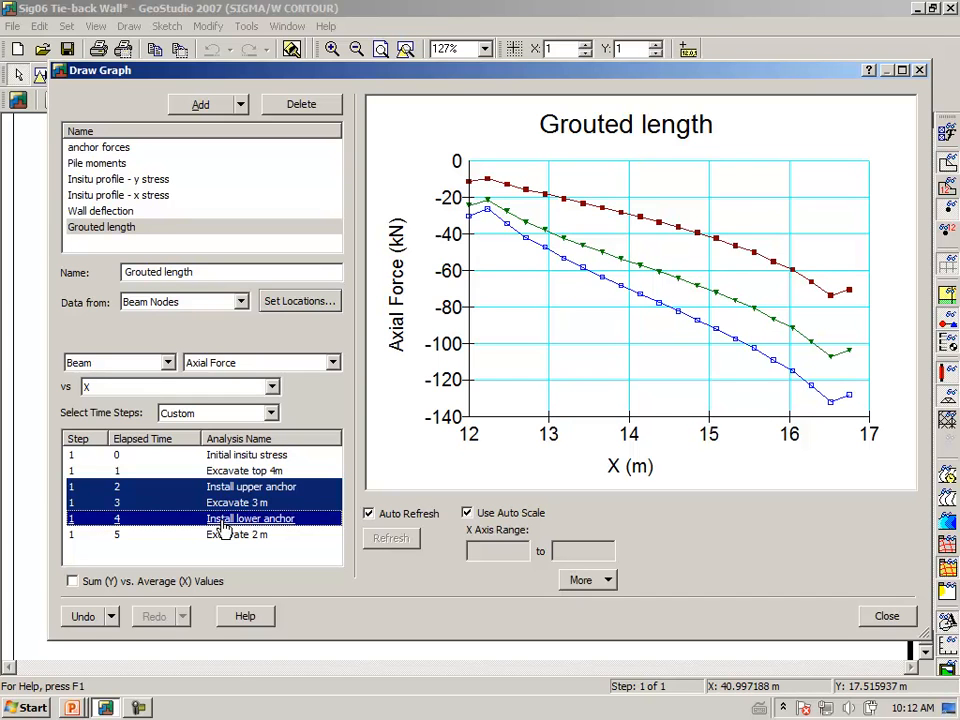
ctrl+click(220, 537)
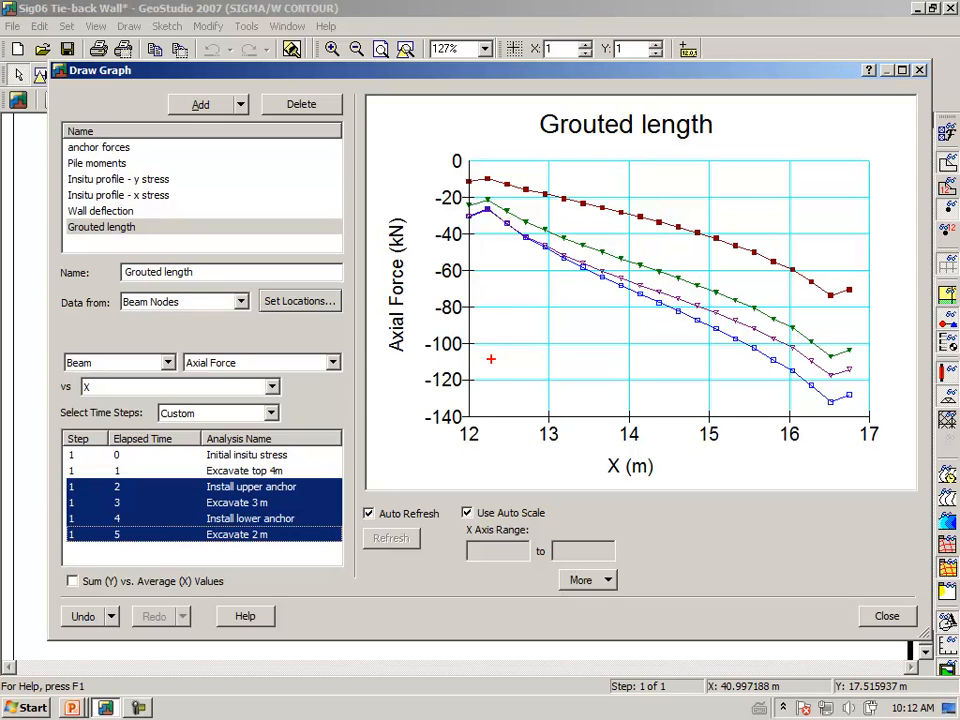
mouse_move(456, 229)
mouse_down()
mouse_move(507, 190)
mouse_move(460, 230)
mouse_up()
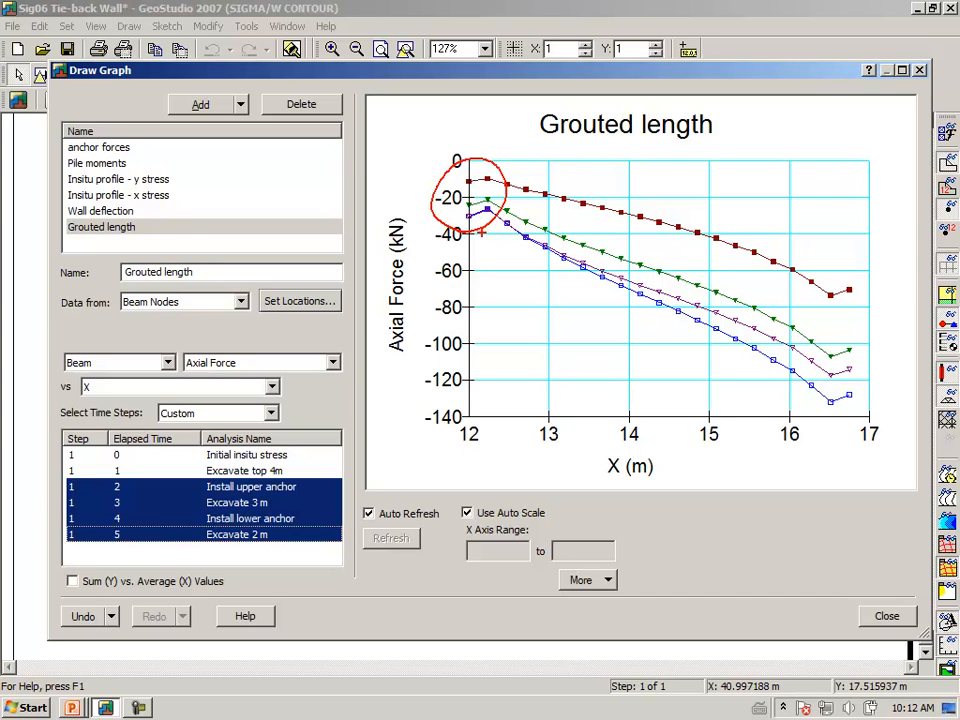
mouse_move(847, 274)
mouse_down()
mouse_move(811, 321)
mouse_move(862, 277)
mouse_up()
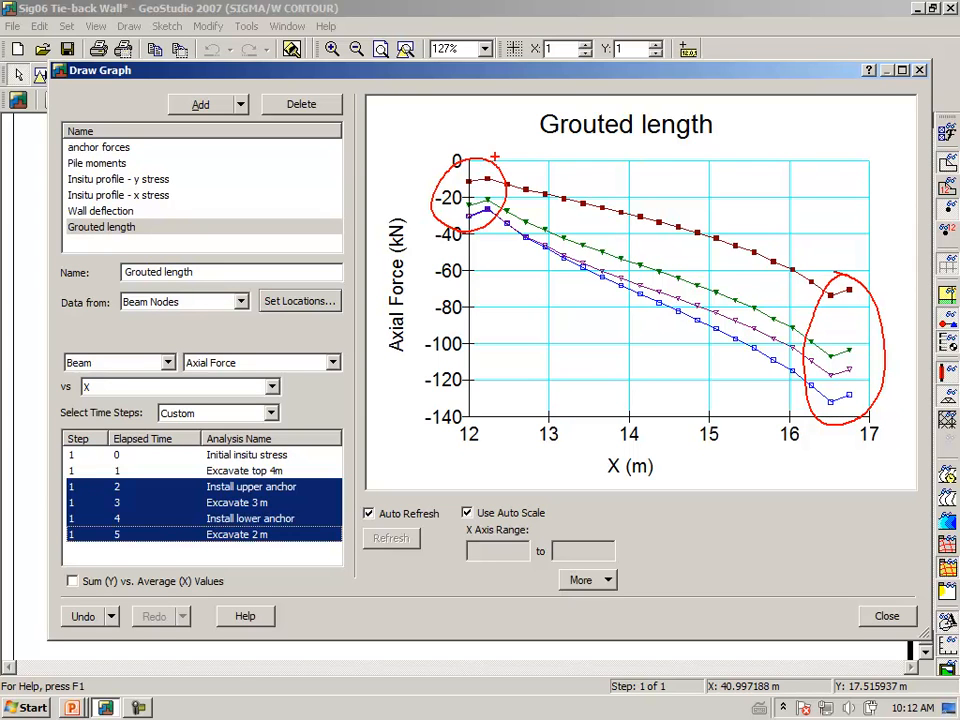
key(Escape)
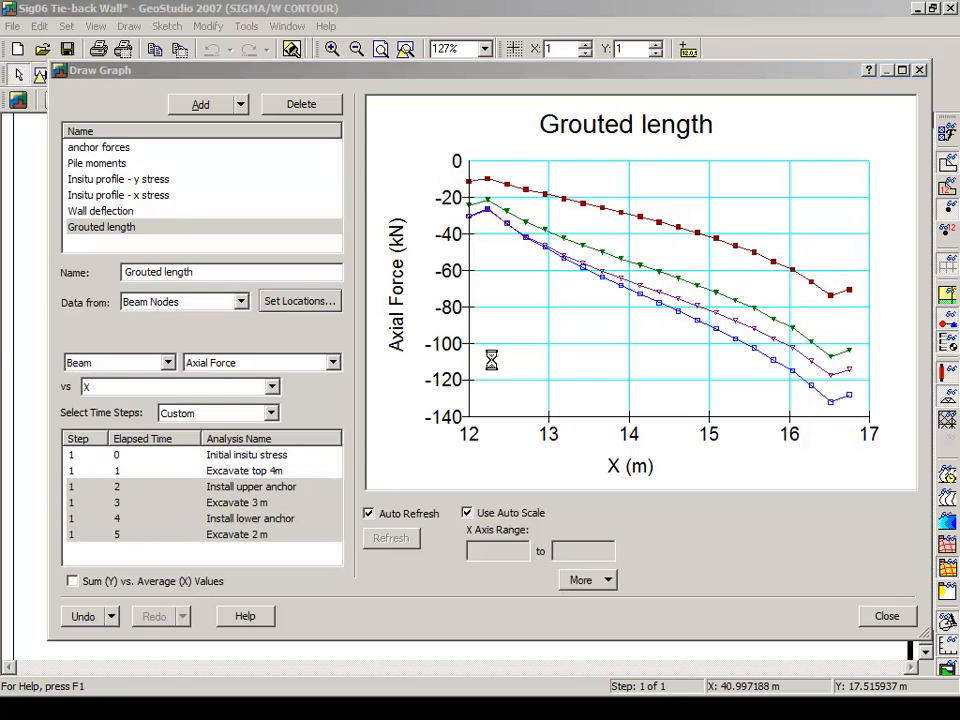
Close the graph window and advance the PowerPoint slide show to slide 59
click(884, 617)
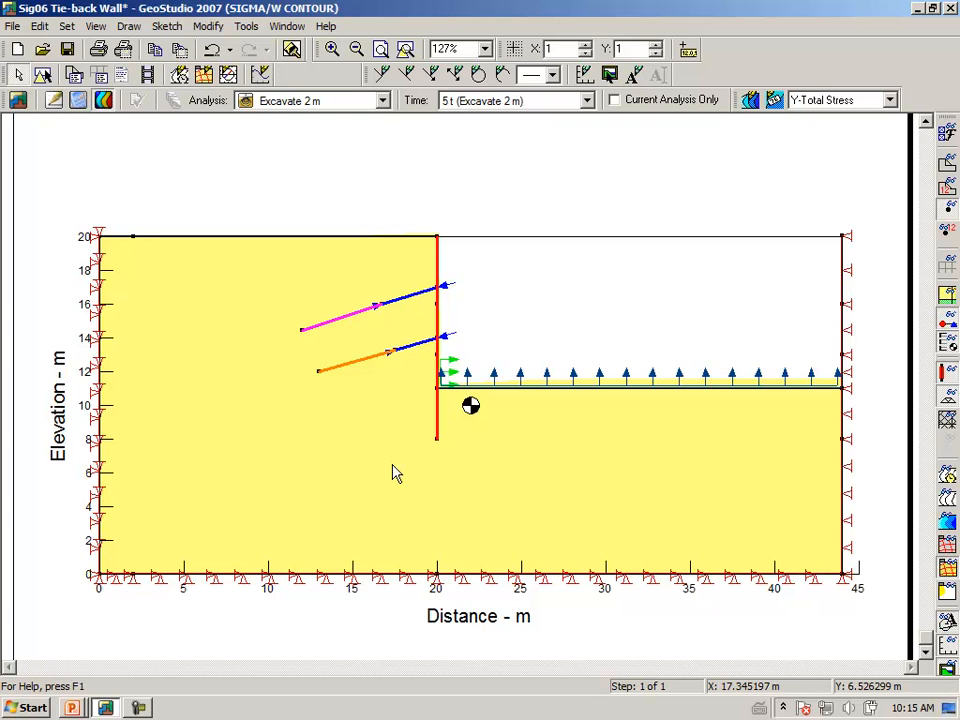
key(alt+Tab)
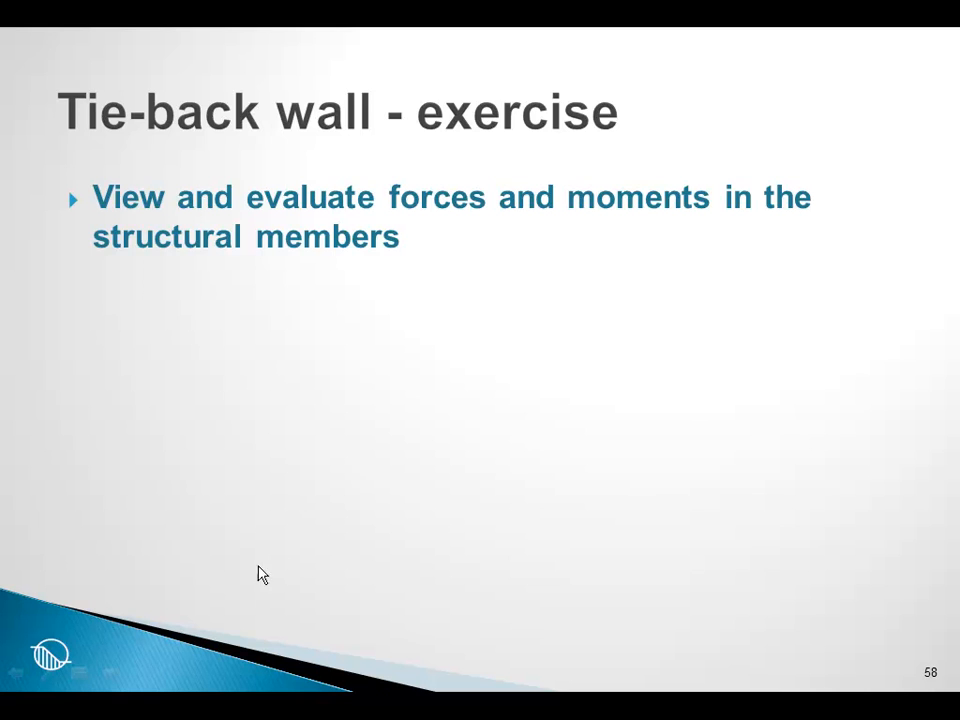
click(114, 680)
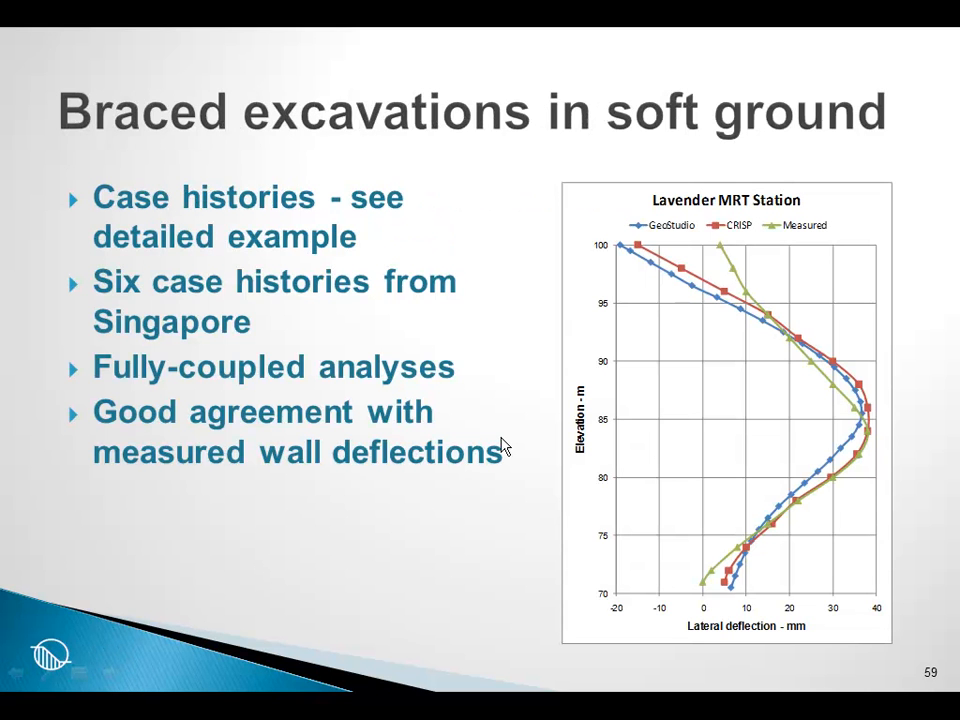